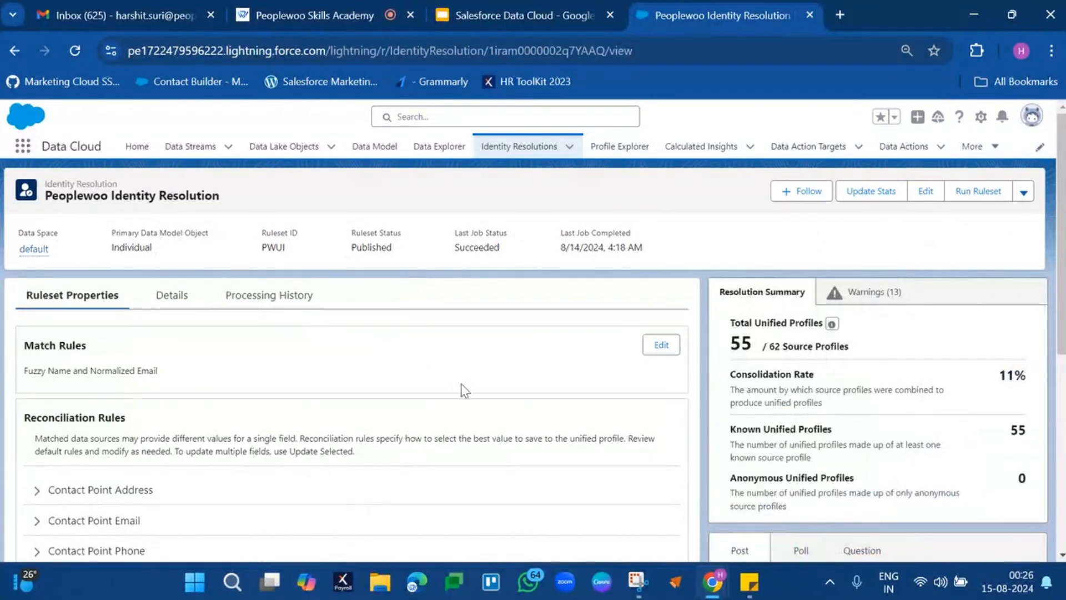
Open the Fuzzy Name and Normalized Email match rule of the ruleset for editing its criteria.
scroll(462, 389, down, 1)
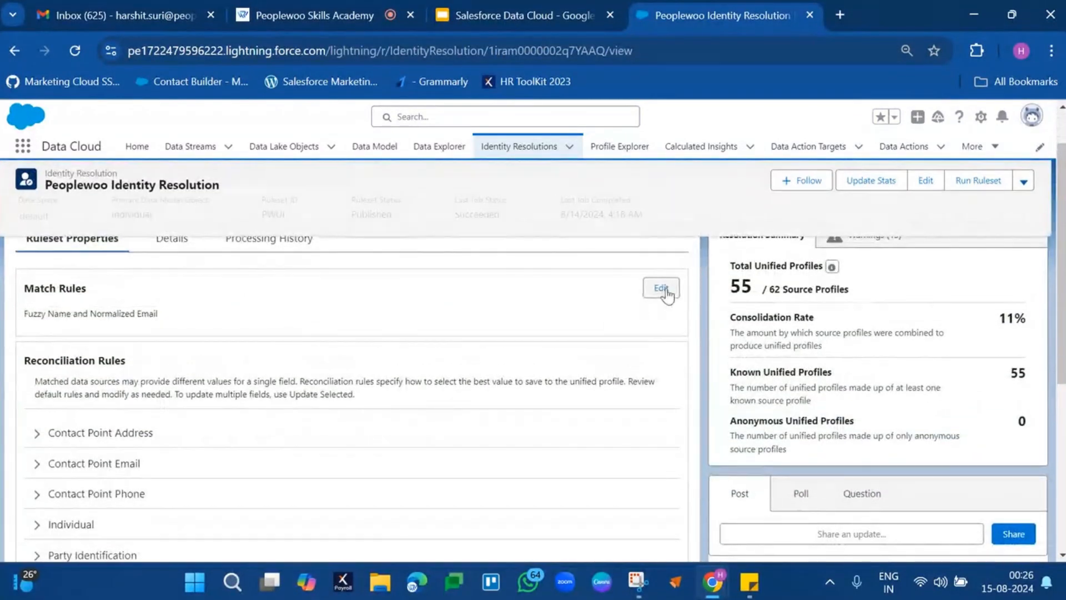
click(661, 288)
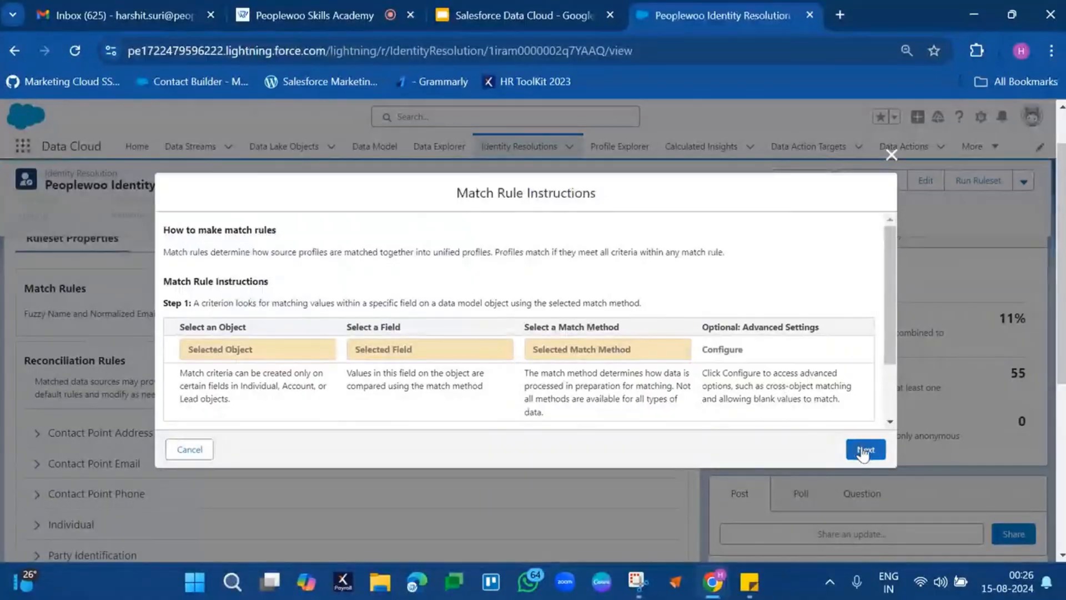
click(864, 449)
click(656, 292)
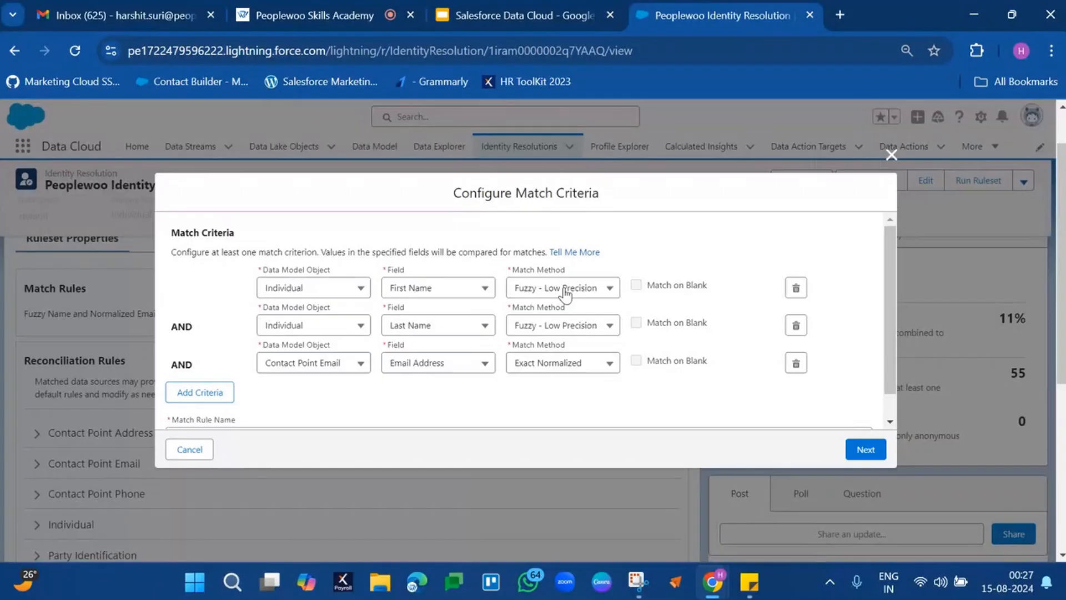
Try the Fuzzy - Low Precision and Exact match methods on the Last Name criterion, ending with Exact.
click(569, 327)
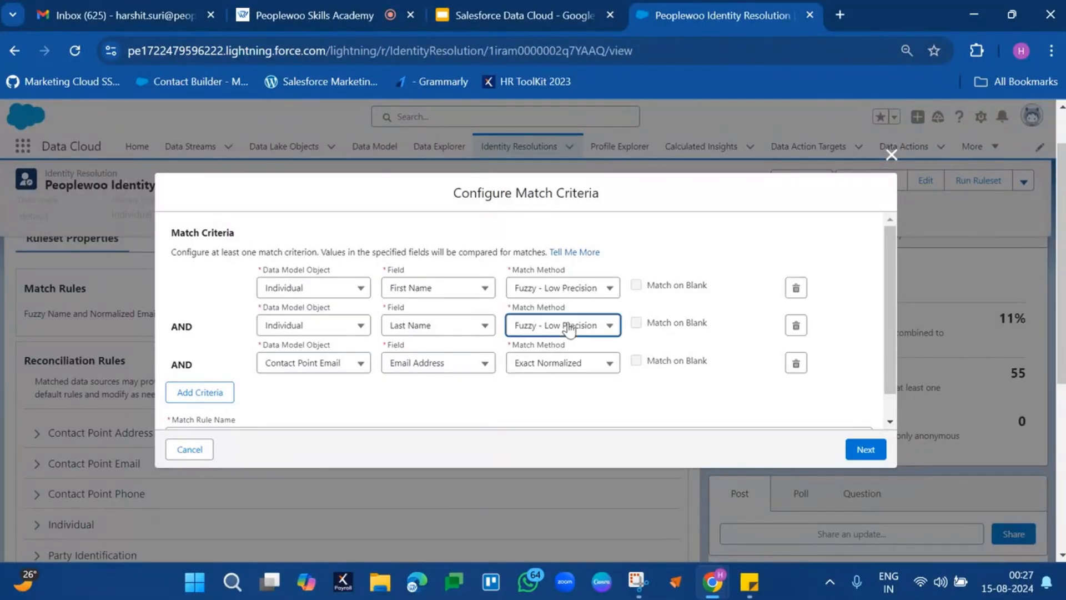
click(549, 352)
click(578, 325)
click(563, 373)
click(571, 332)
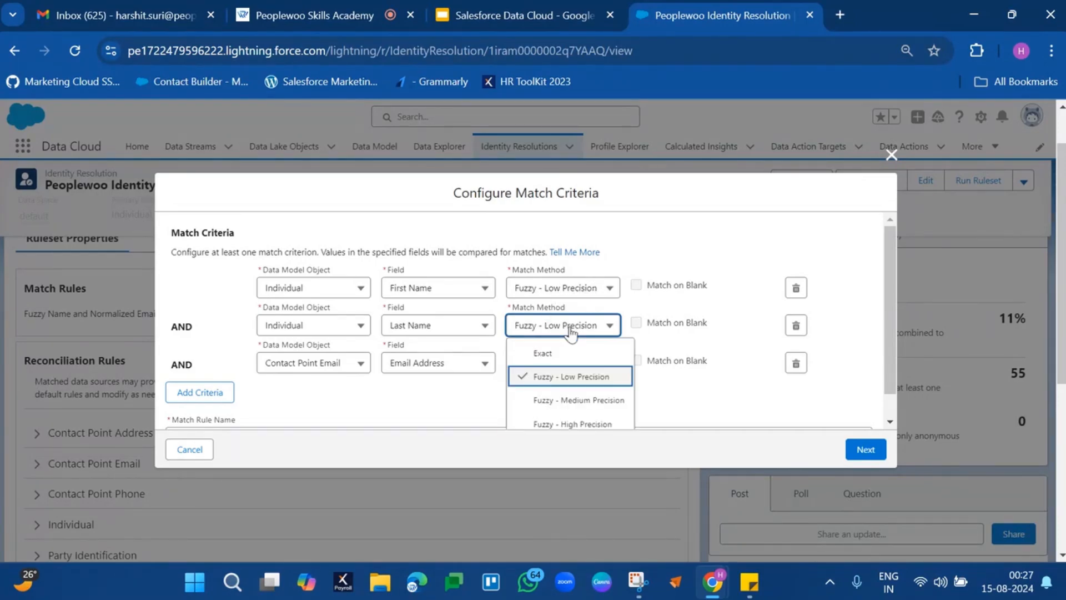
click(542, 349)
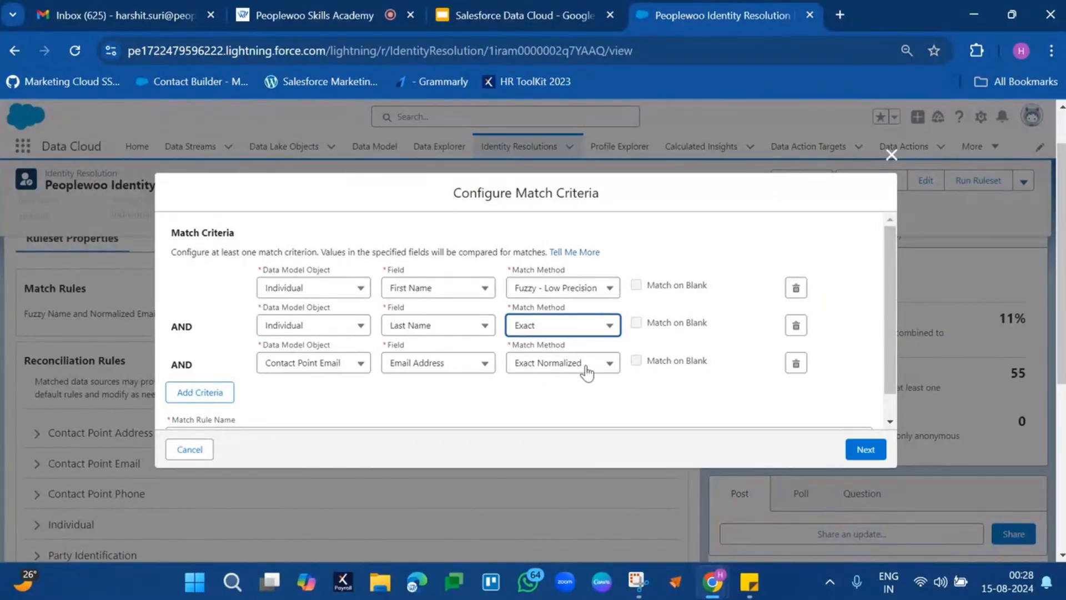
Check the match methods offered for Email Address and set the Last Name criterion to Fuzzy - Low Precision.
click(587, 371)
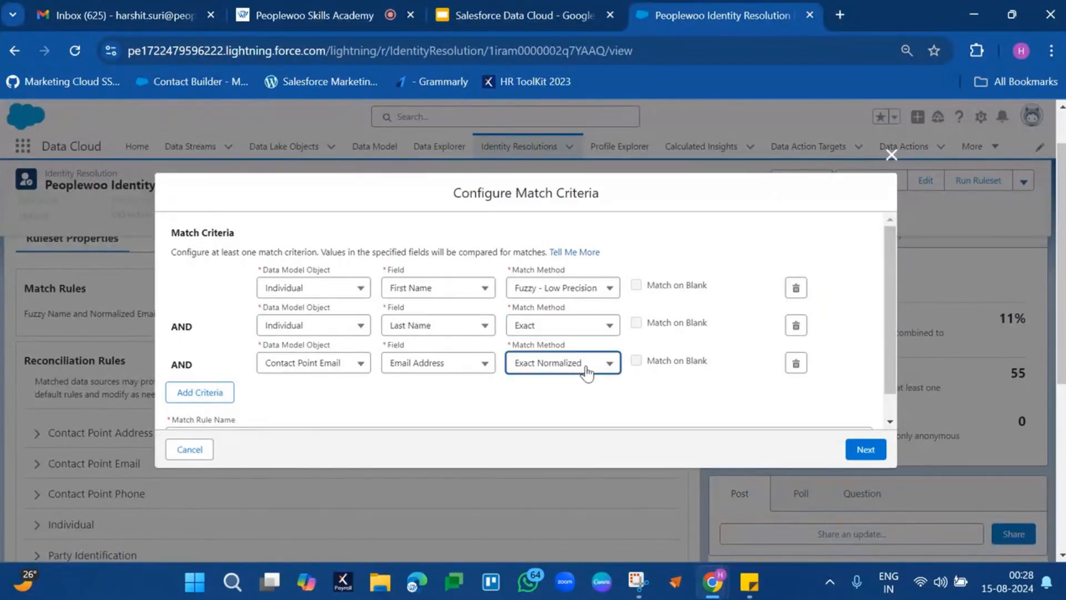
click(692, 404)
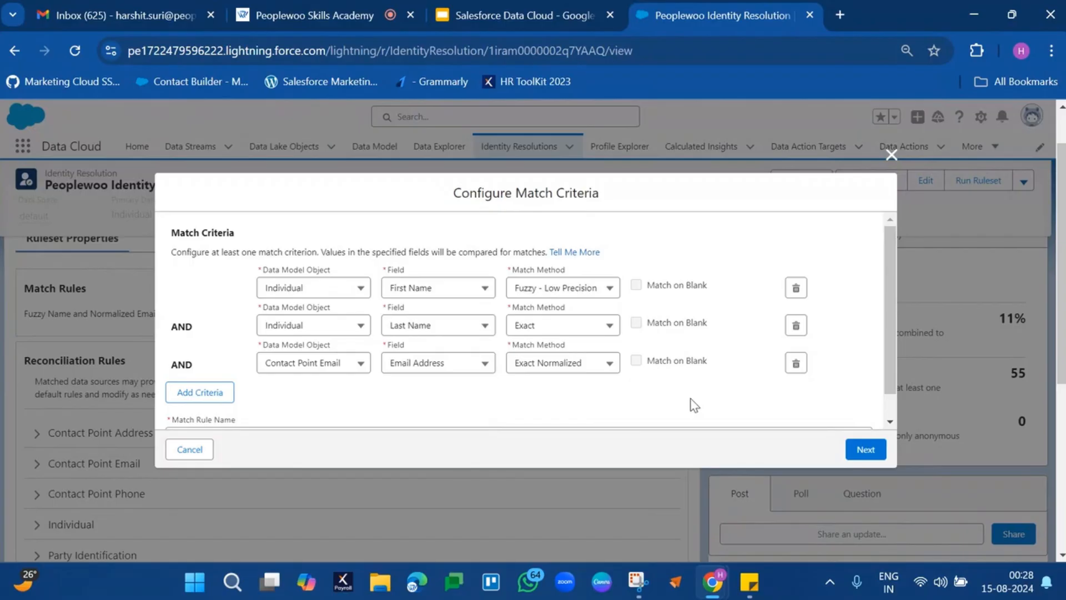
click(575, 330)
click(569, 376)
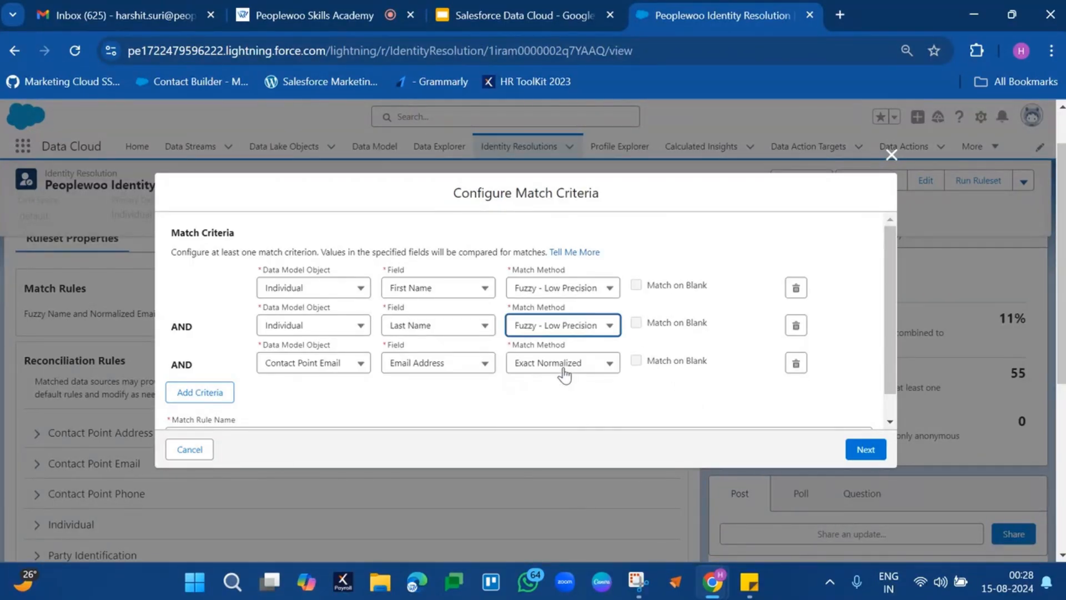
Try Exact on the Last Name criterion, set it back to Fuzzy - Low Precision, and save the match rules.
click(586, 332)
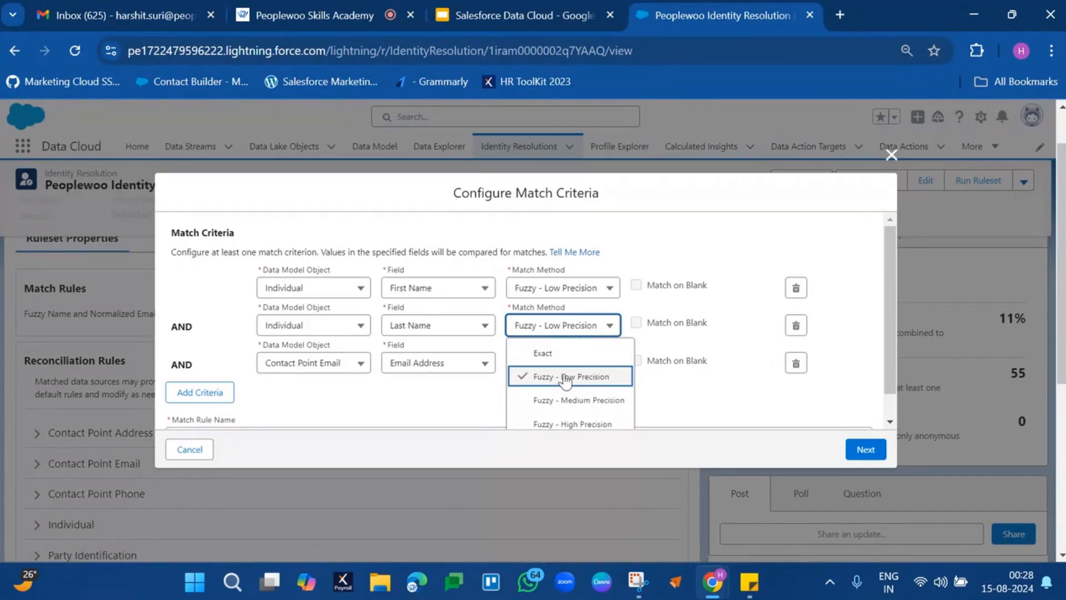
click(574, 356)
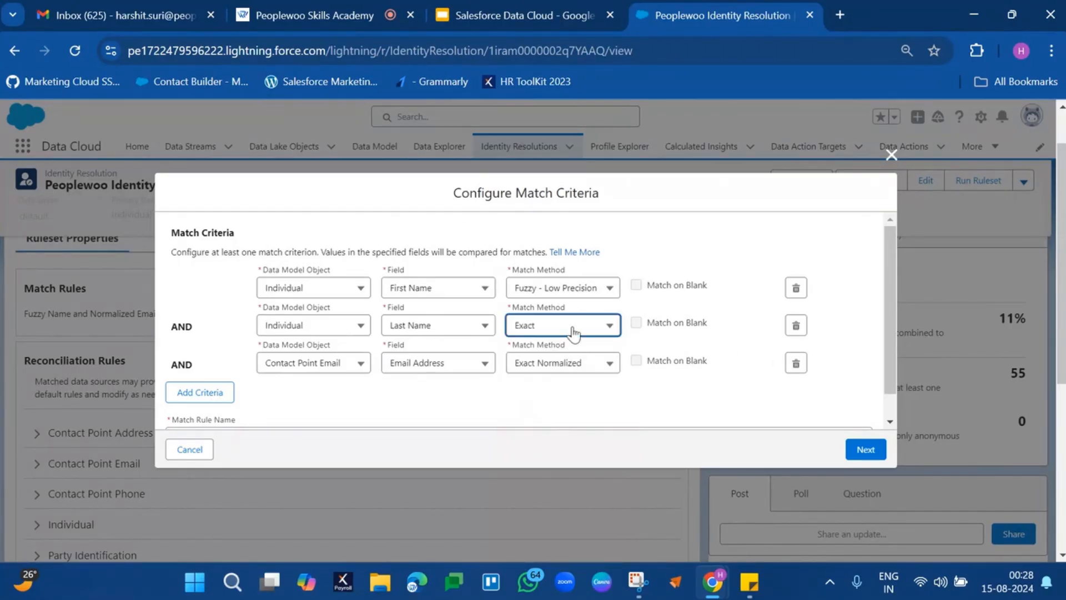
click(575, 333)
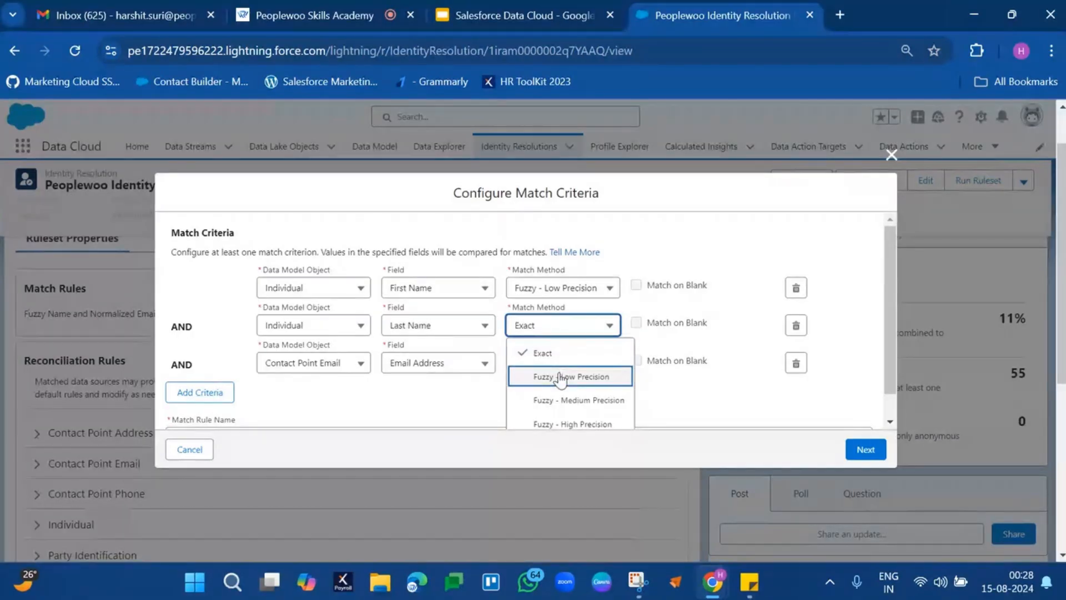
click(564, 373)
click(853, 452)
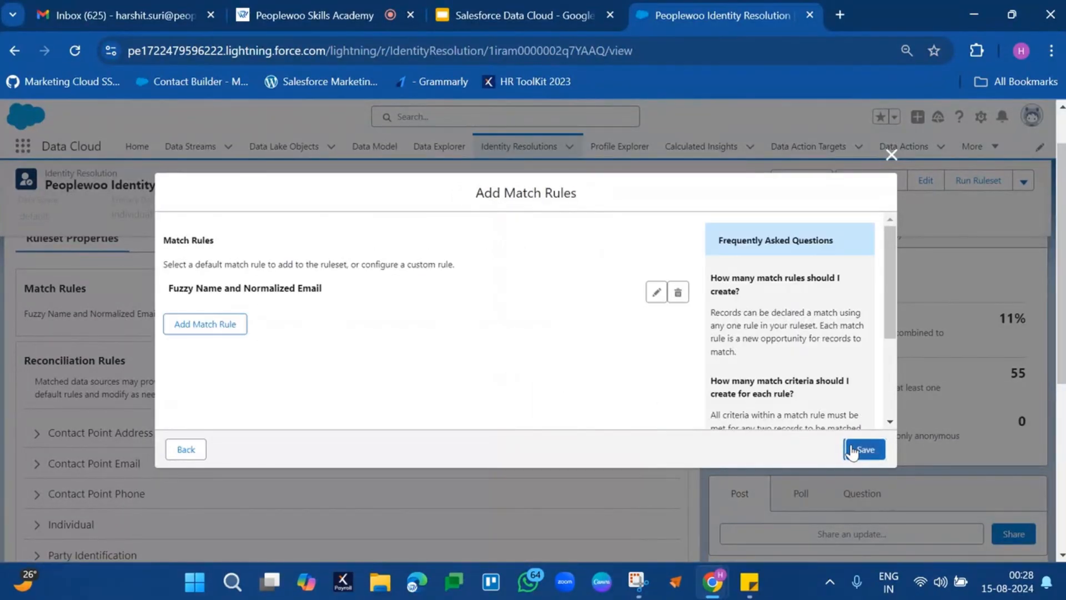
click(853, 451)
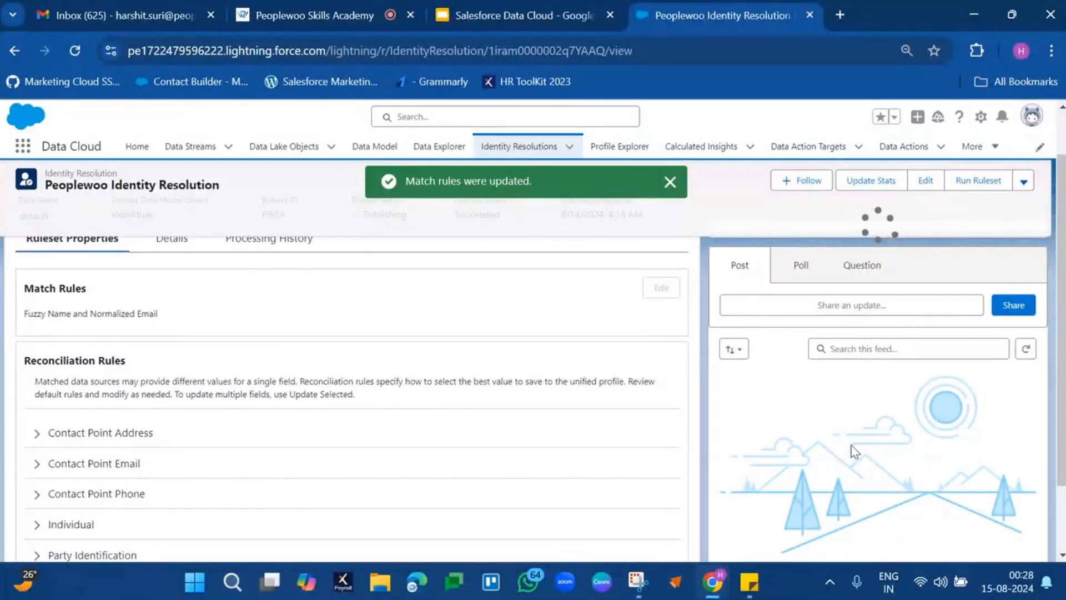
click(671, 183)
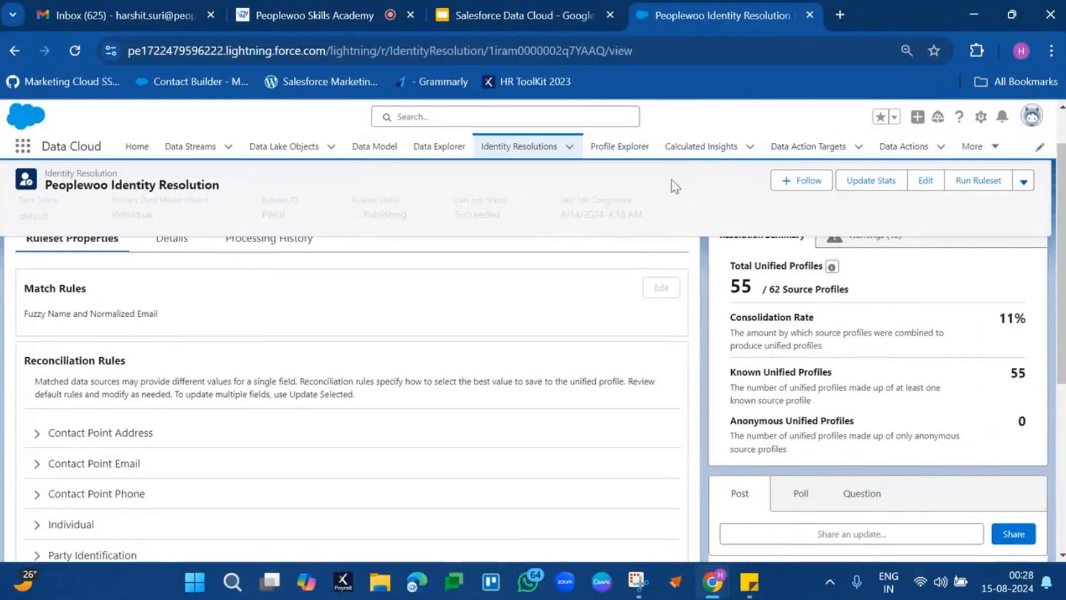
Return to the list of identity resolution rulesets and compare their job status, source profiles, unified profiles and consolidation rates.
click(498, 147)
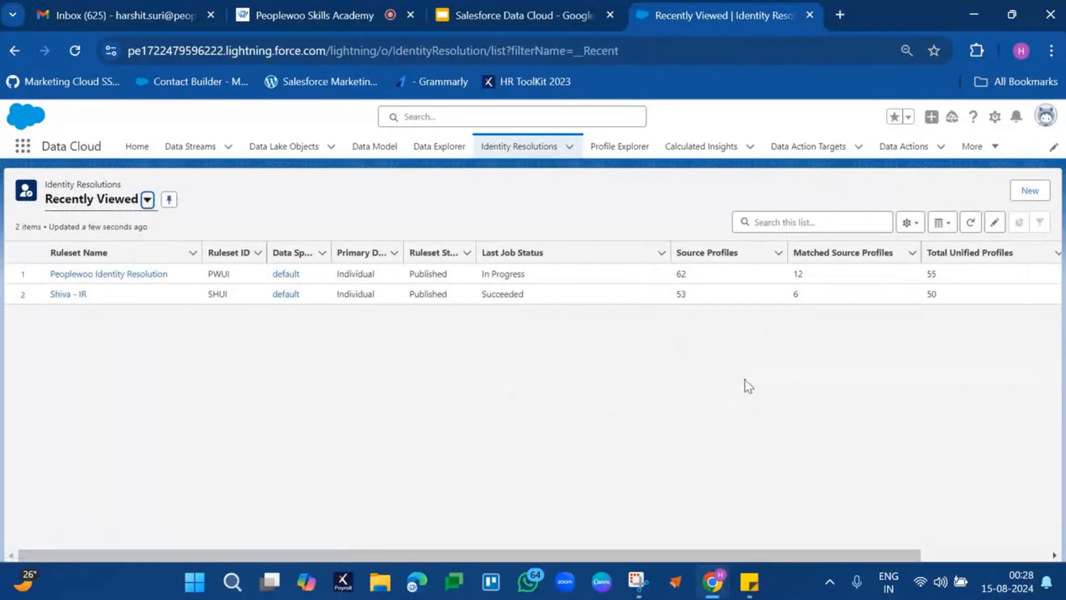
scroll(872, 364, right, 3)
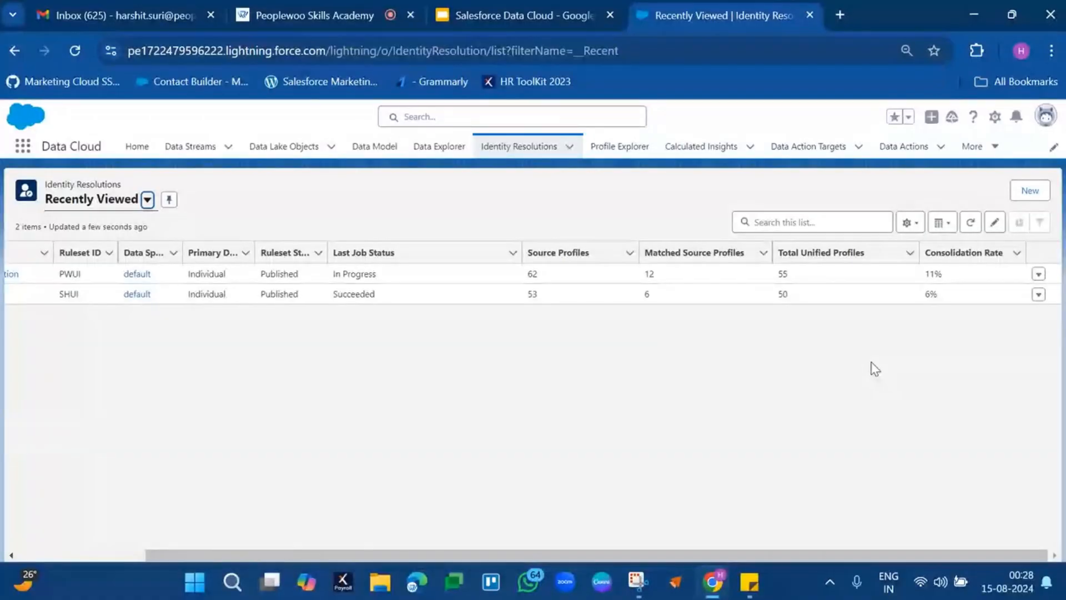
scroll(873, 367, left, 3)
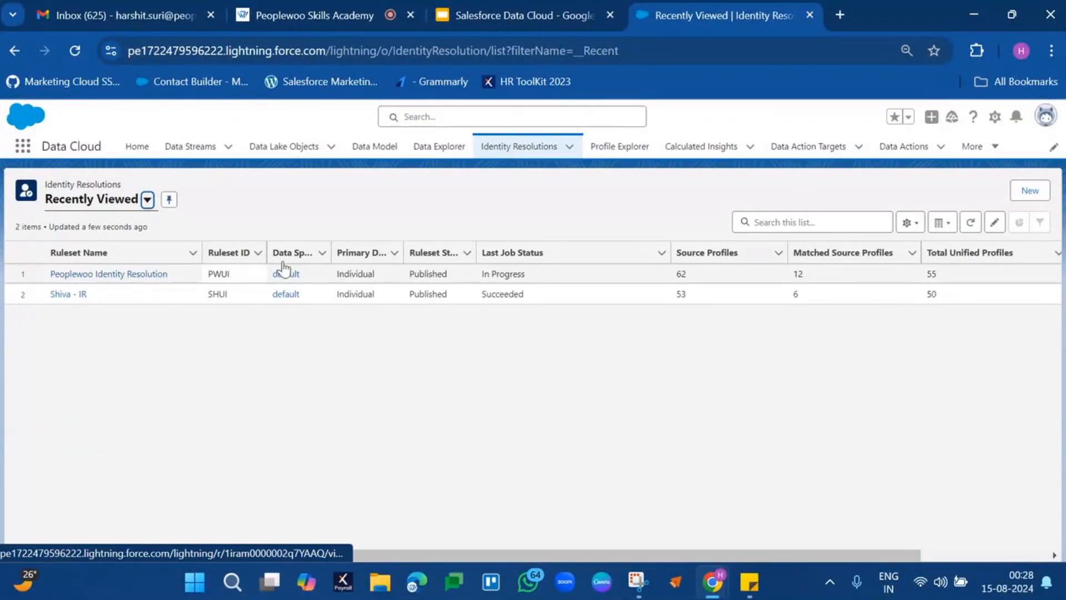
scroll(615, 307, right, 3)
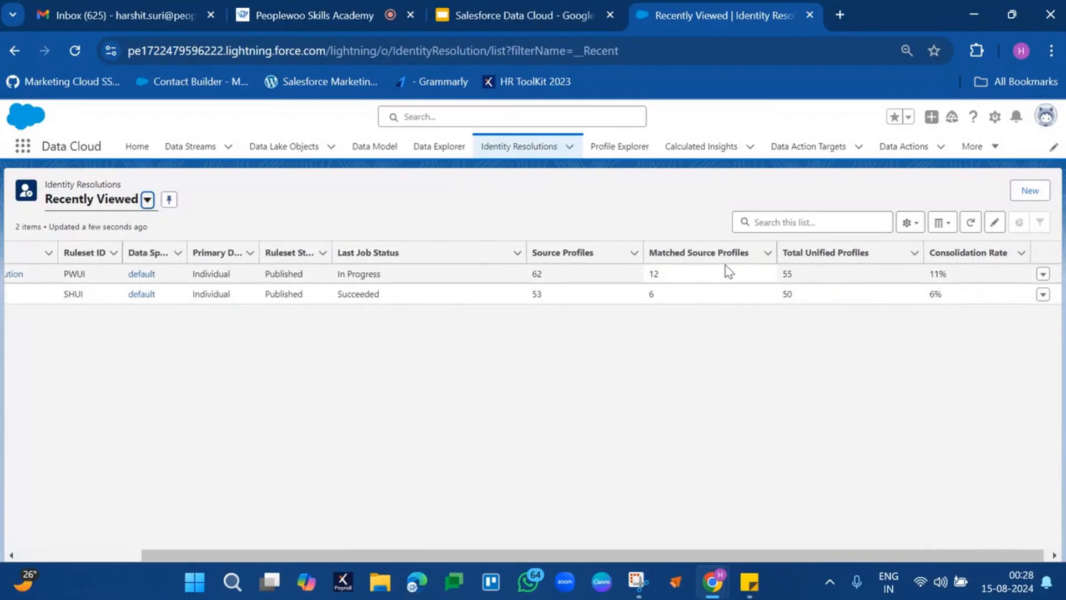
scroll(744, 277, right, 1)
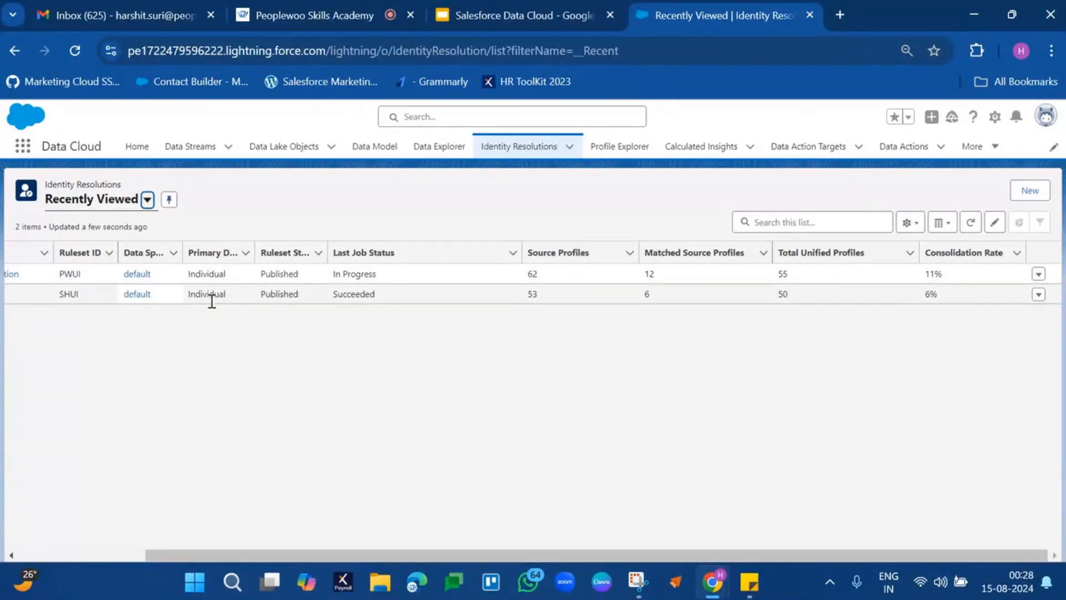
scroll(271, 338, left, 5)
Open the Peoplewoo Identity Resolution ruleset and review its resolution summary, match rules and reconciliation rules.
click(137, 275)
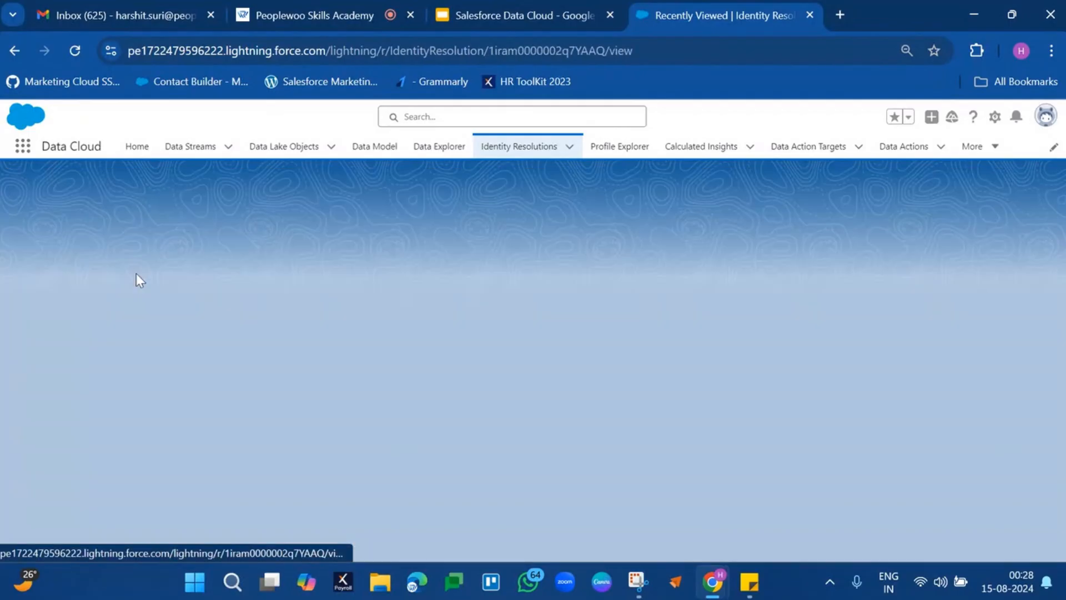
scroll(798, 356, down, 2)
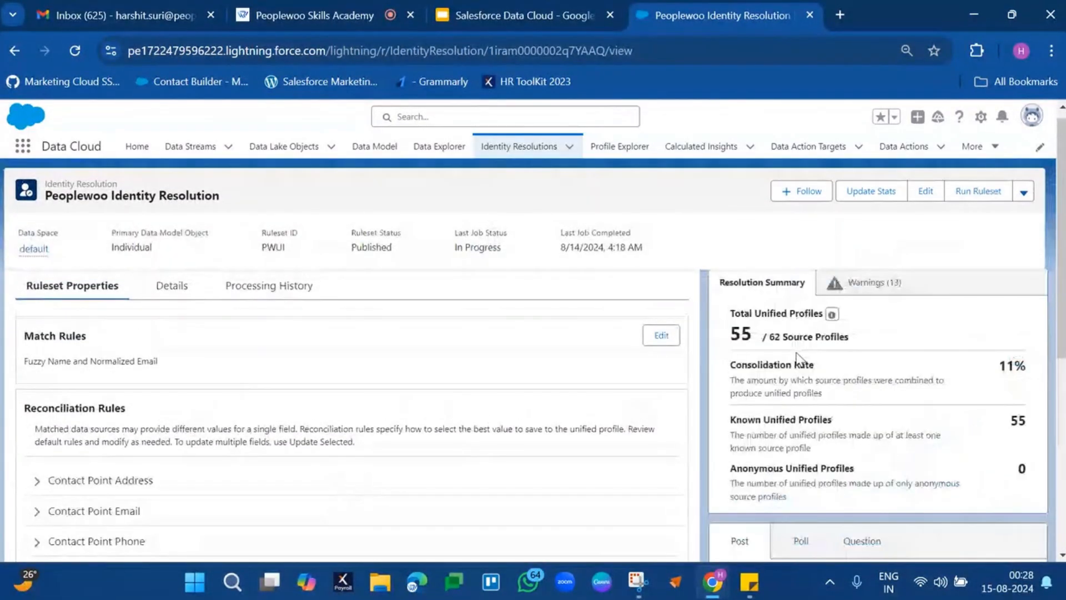
drag(782, 335, 860, 338)
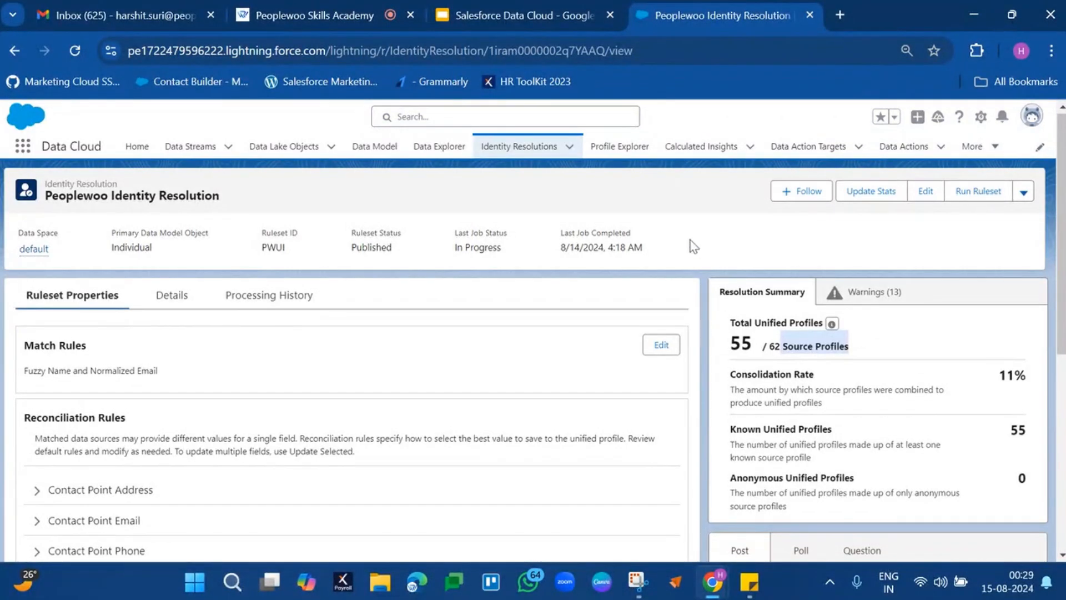
click(694, 244)
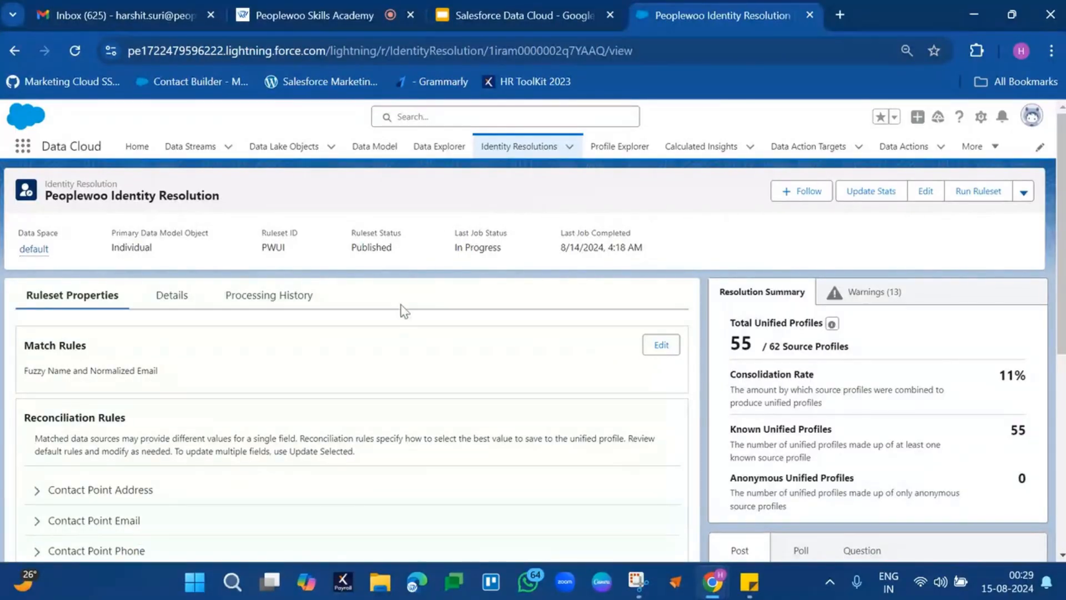
scroll(403, 309, down, 2)
scroll(403, 310, down, 3)
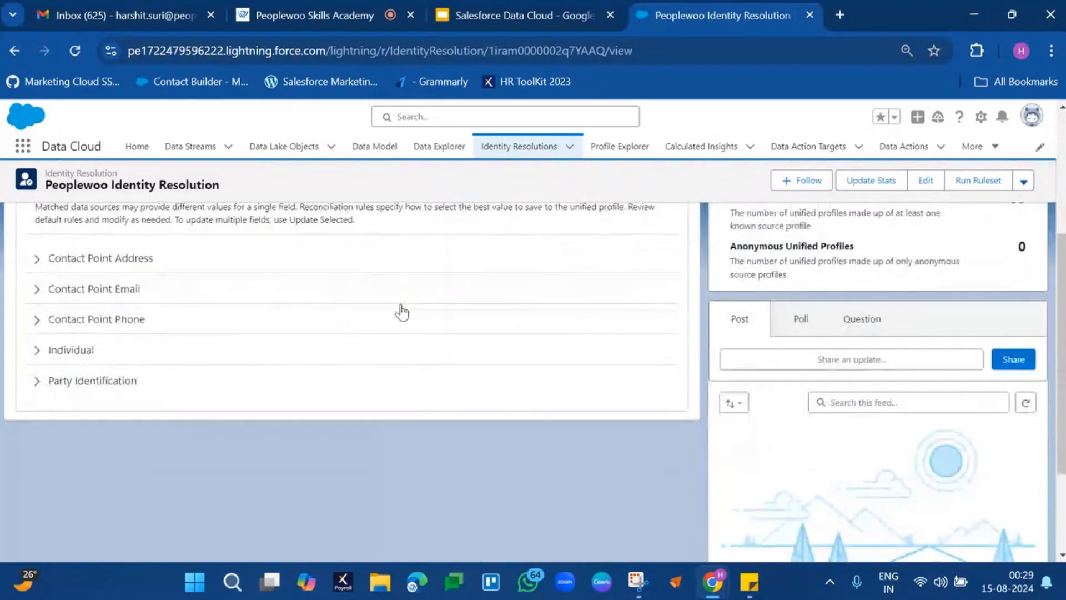
scroll(402, 312, up, 3)
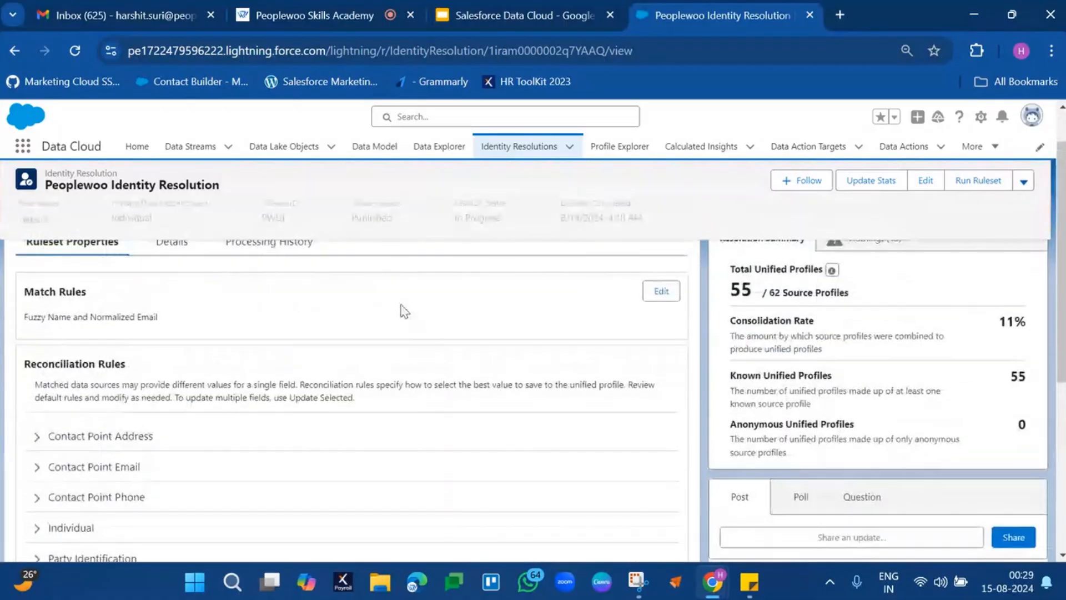
scroll(402, 309, up, 1)
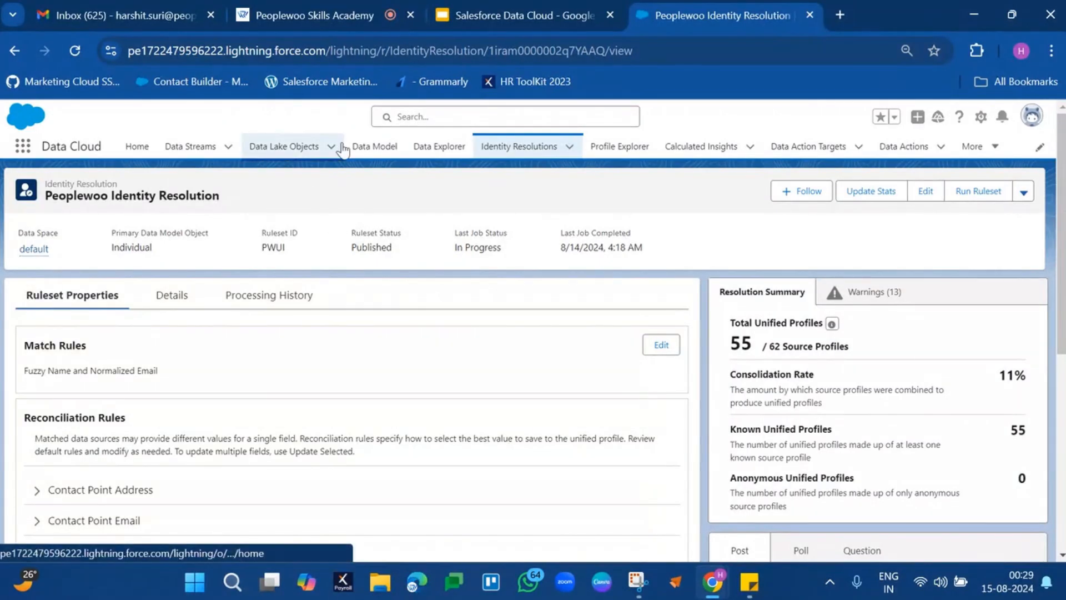
Search the mapped data model objects for "unified".
click(372, 149)
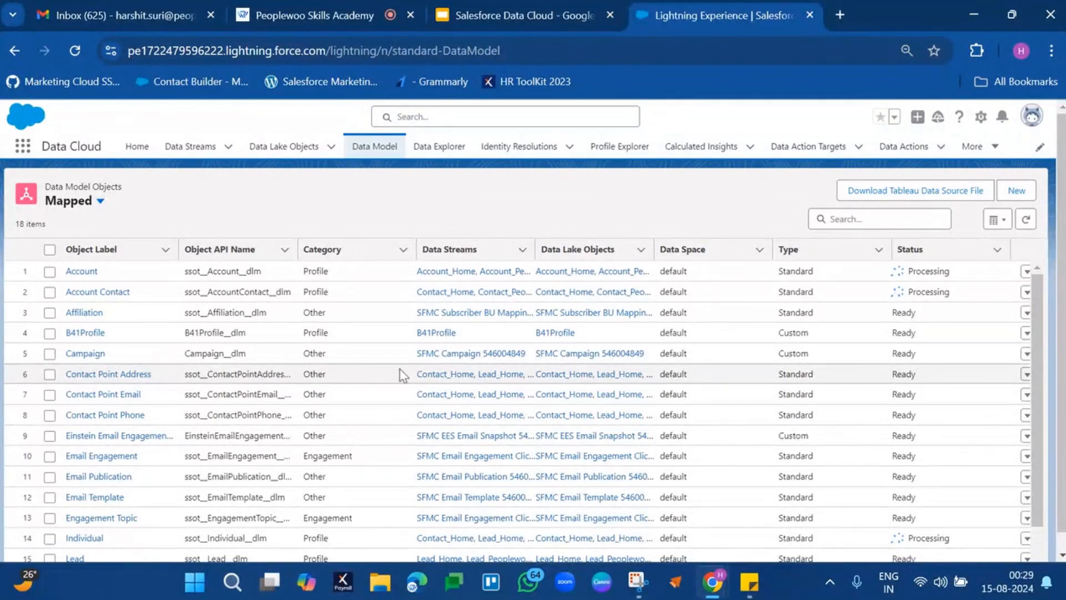
click(863, 211)
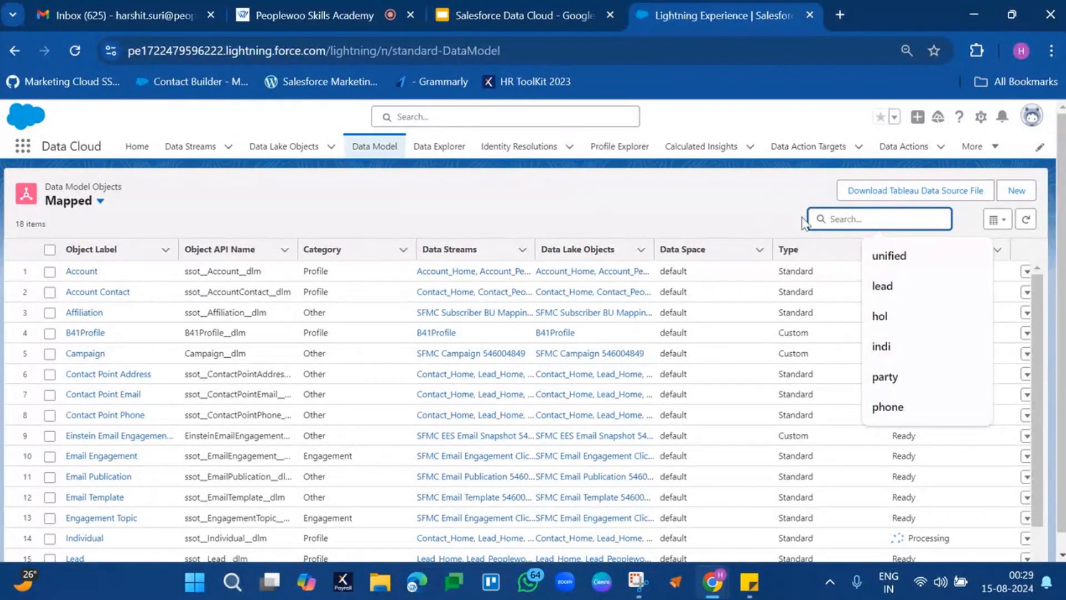
text(uni)
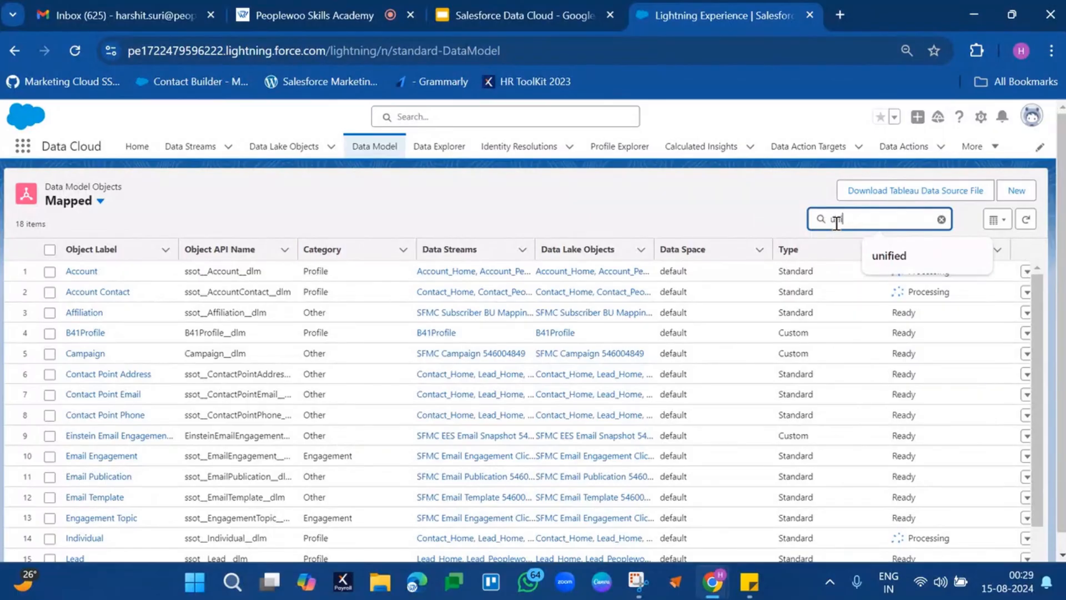
text(fied)
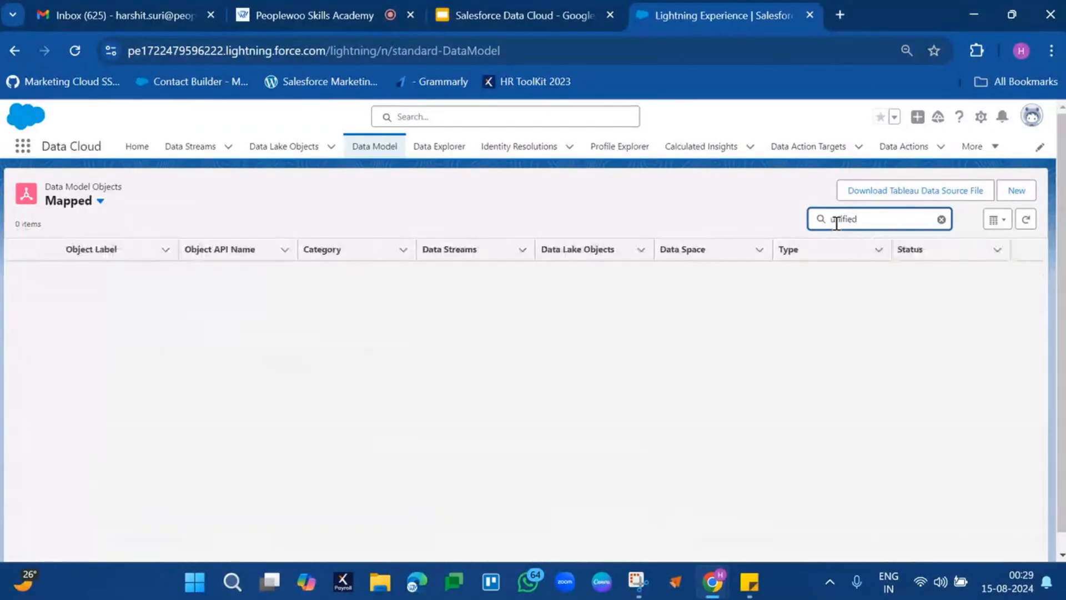
Switch the data model list to all objects and search it for "unified".
click(100, 201)
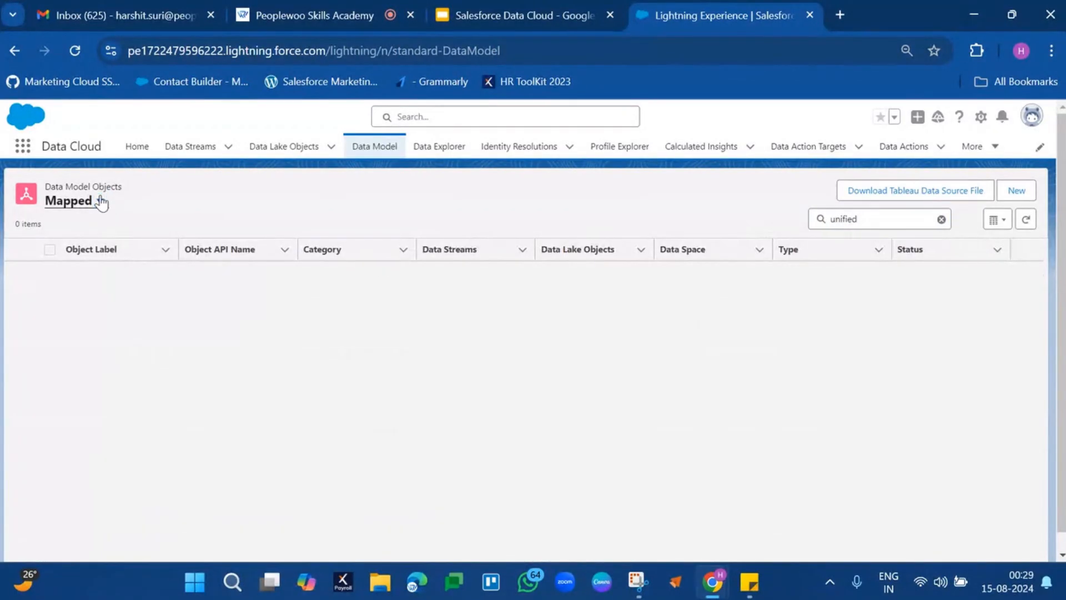
click(75, 245)
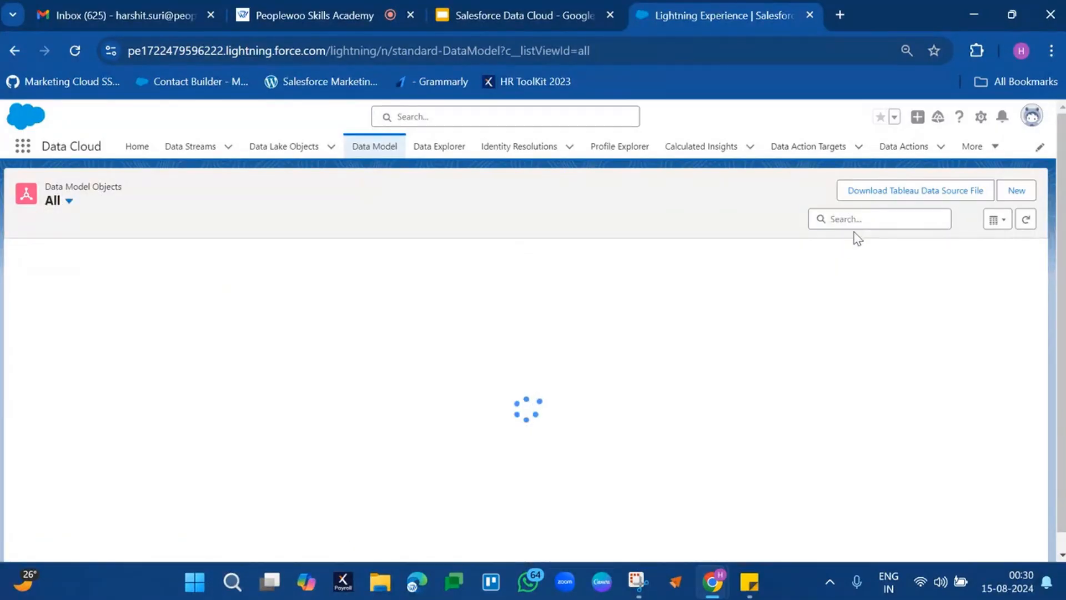
click(869, 218)
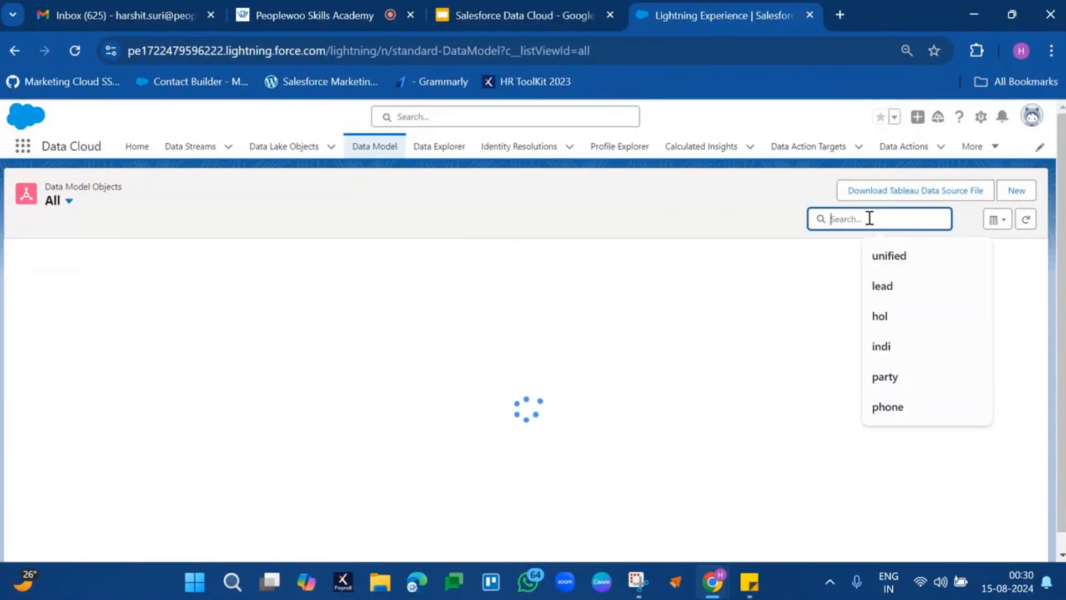
text(unified)
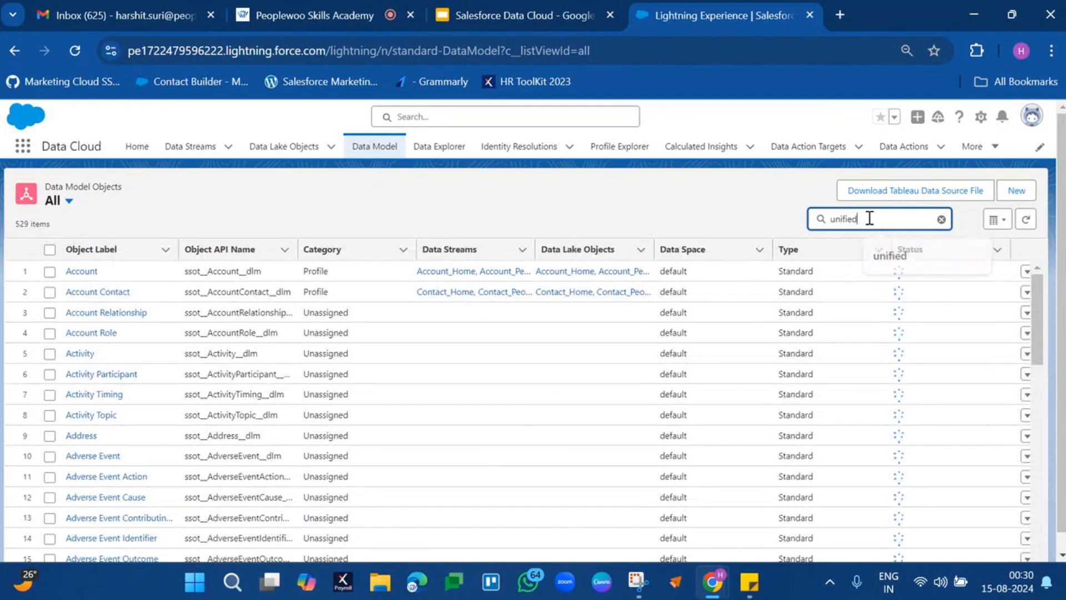
Run the "unified" search across all data model objects and widen the Object Label column to fit the full names.
key(Return)
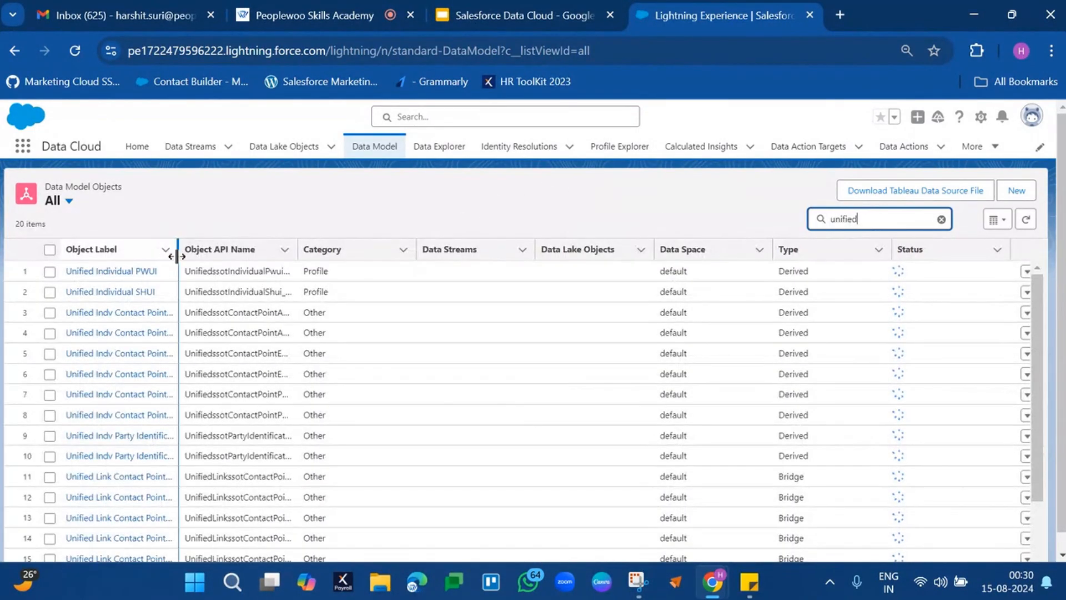
drag(178, 256, 384, 257)
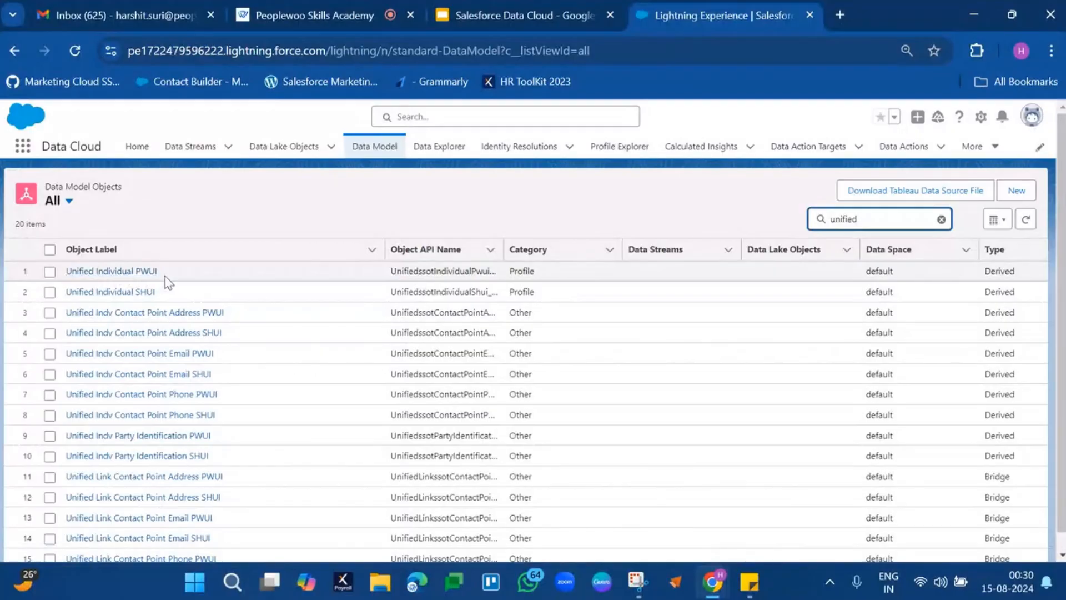
Duplicate the data model browser tab and open the list of identity resolution rulesets in the copy.
right_click(664, 25)
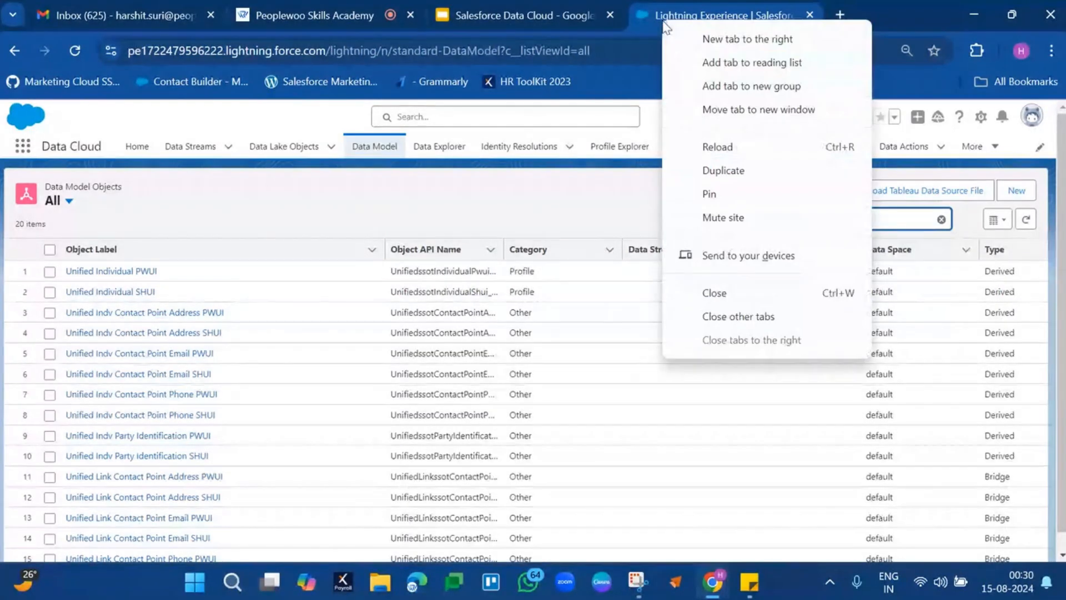
click(747, 177)
click(642, 18)
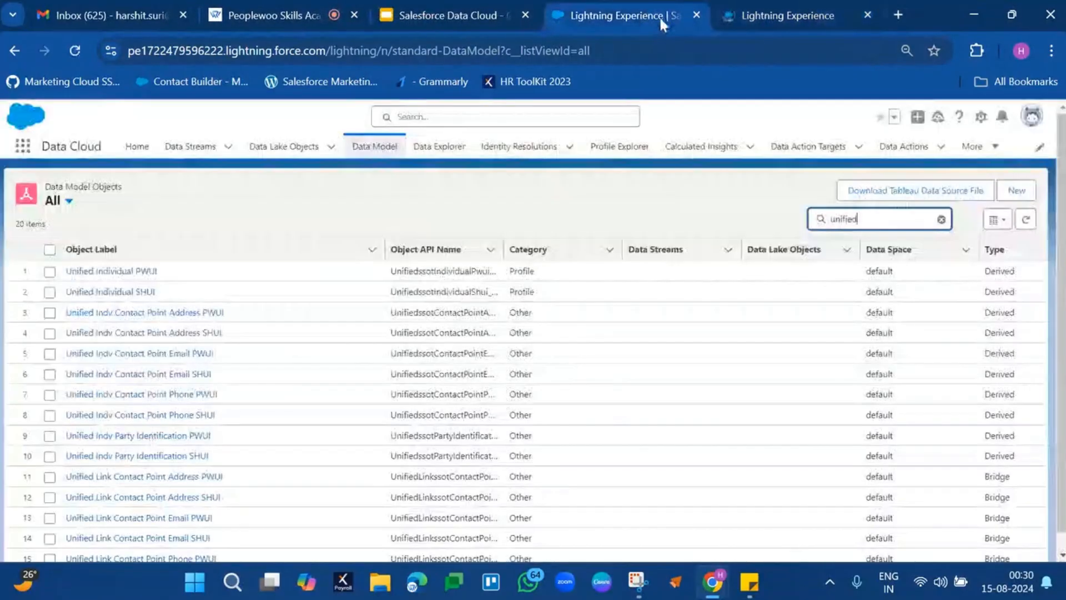
click(751, 11)
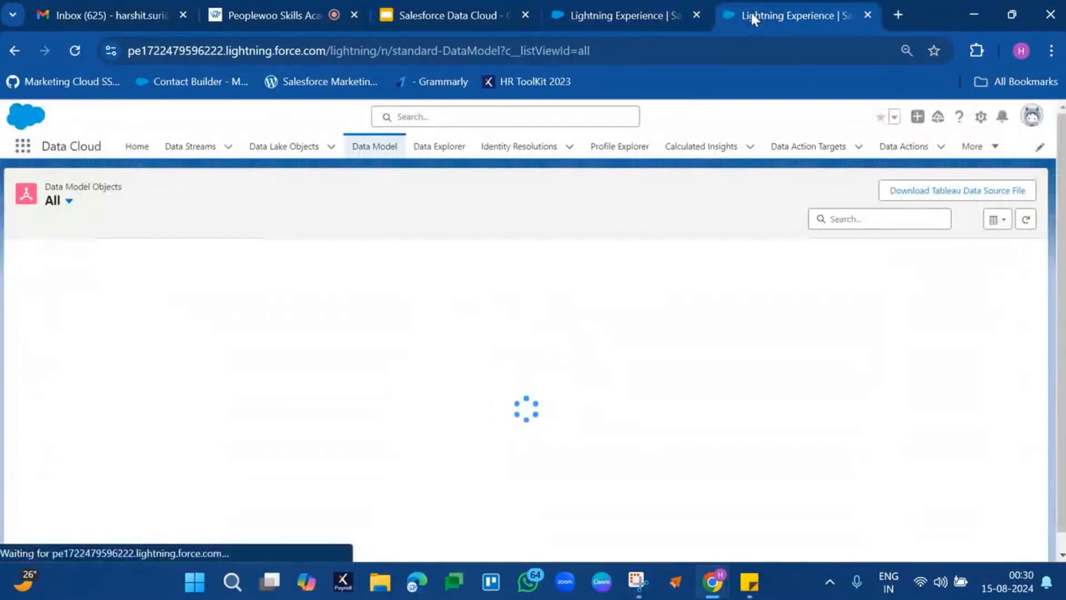
click(505, 158)
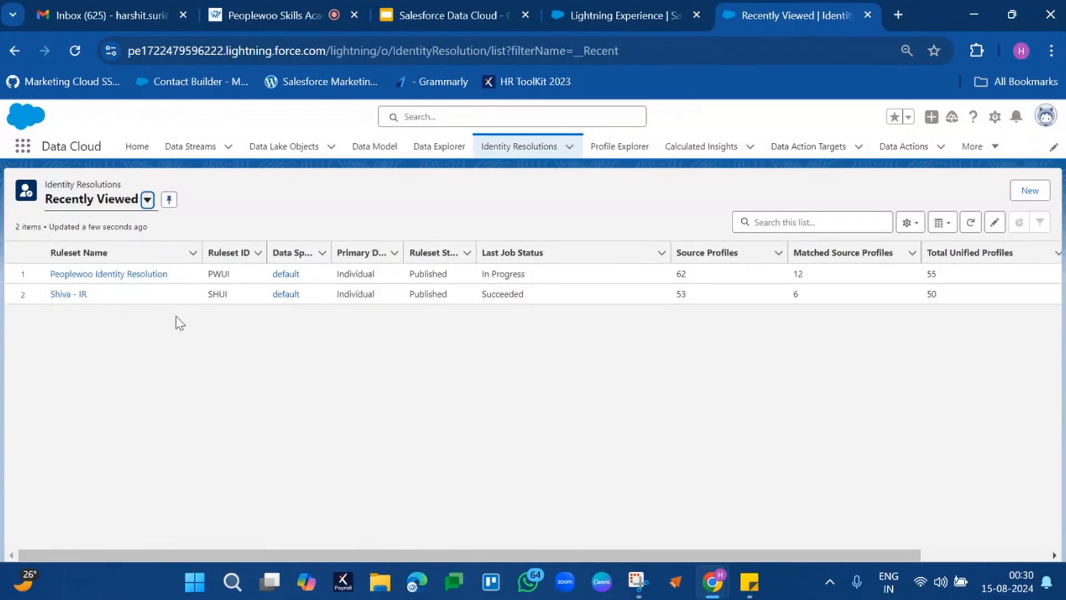
Compare the Peoplewoo Identity Resolution ruleset ID with the suffixes of the unified data model objects.
click(613, 1)
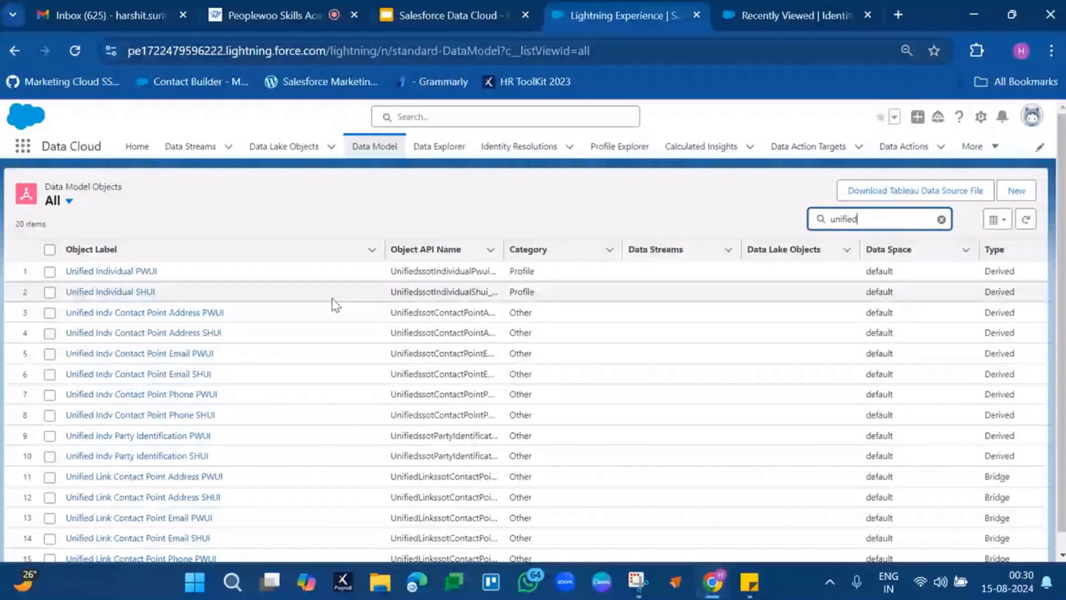
click(769, 7)
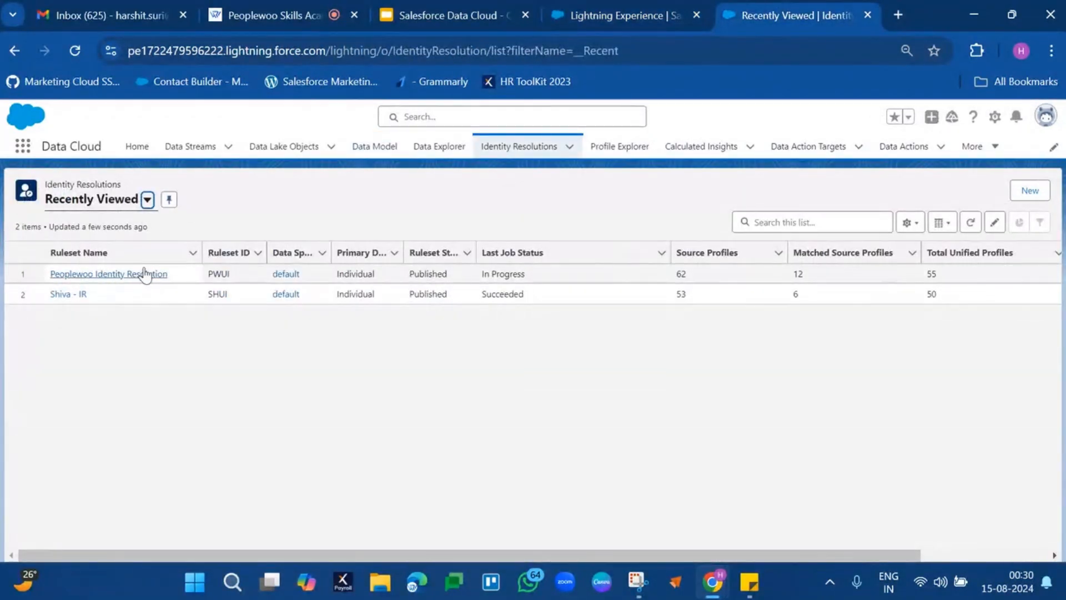
double_click(226, 274)
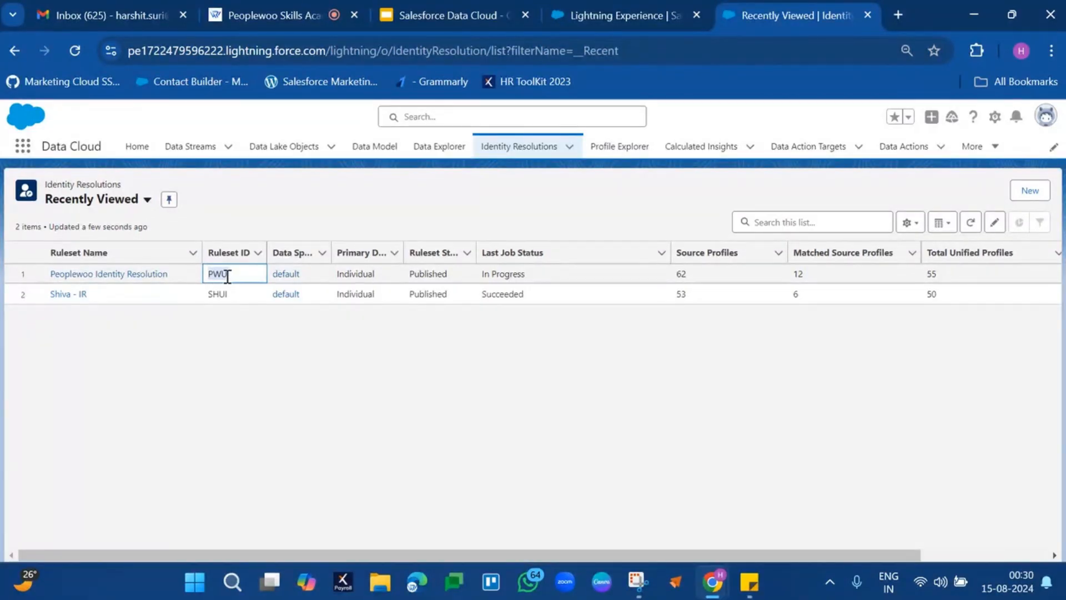
click(630, 17)
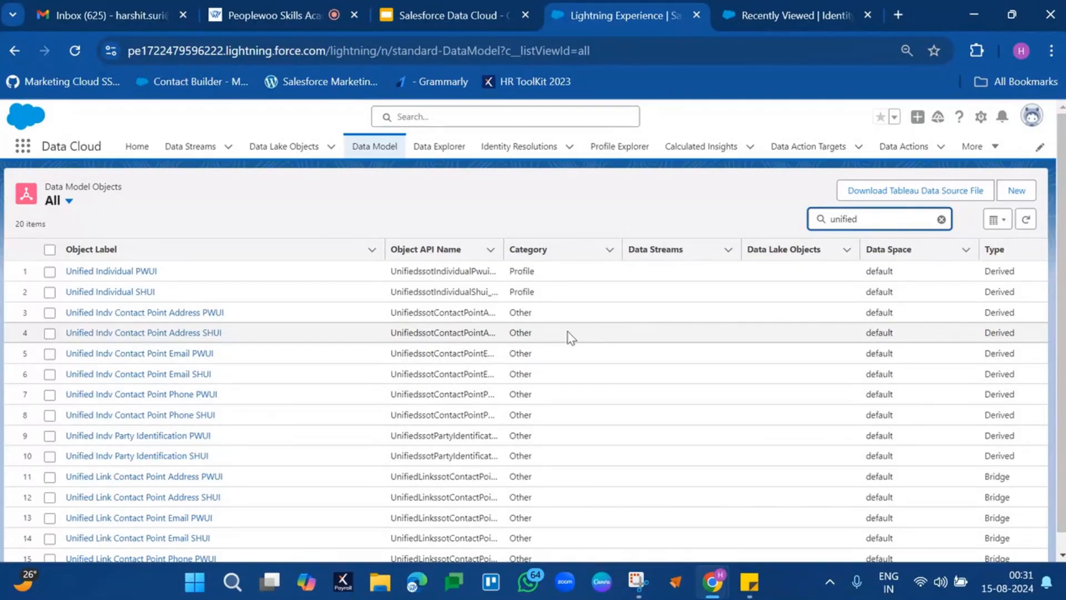
Load the Individual data model object from the default data space in Data Explorer and look through its records.
click(437, 148)
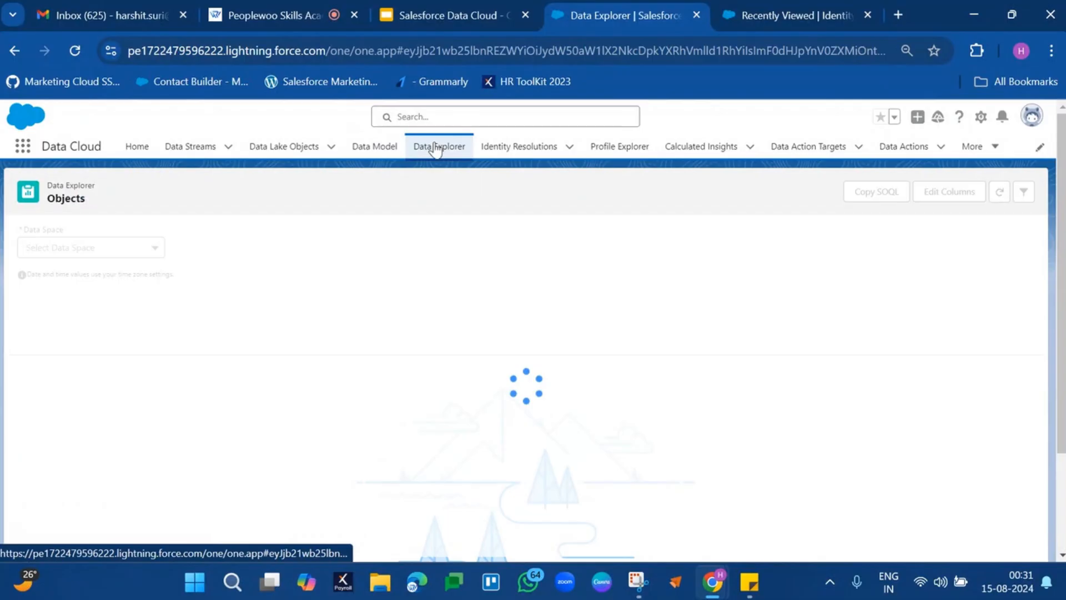
click(294, 251)
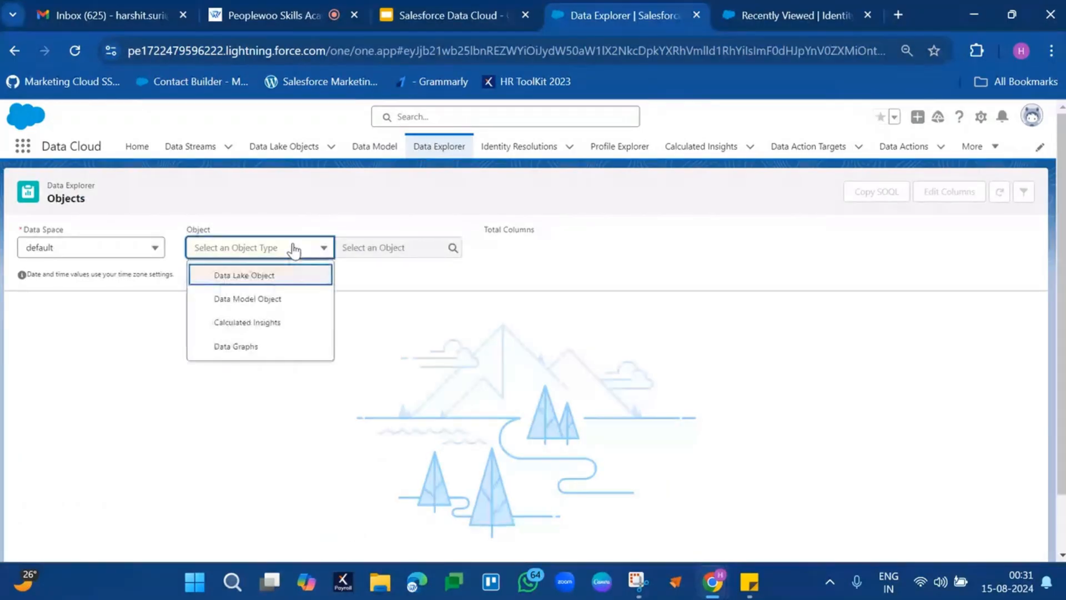
click(254, 300)
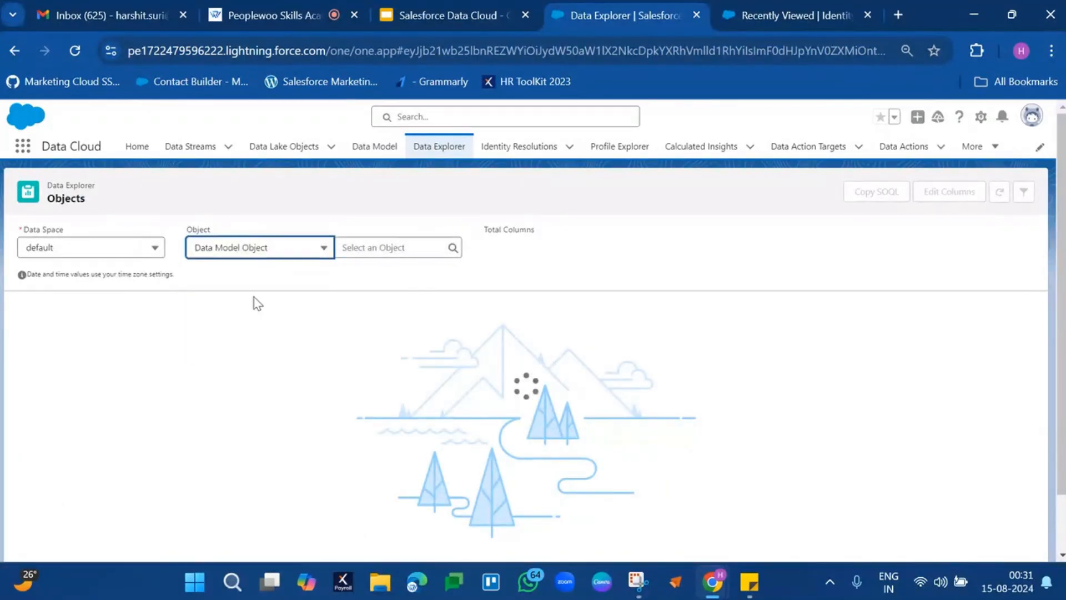
click(410, 251)
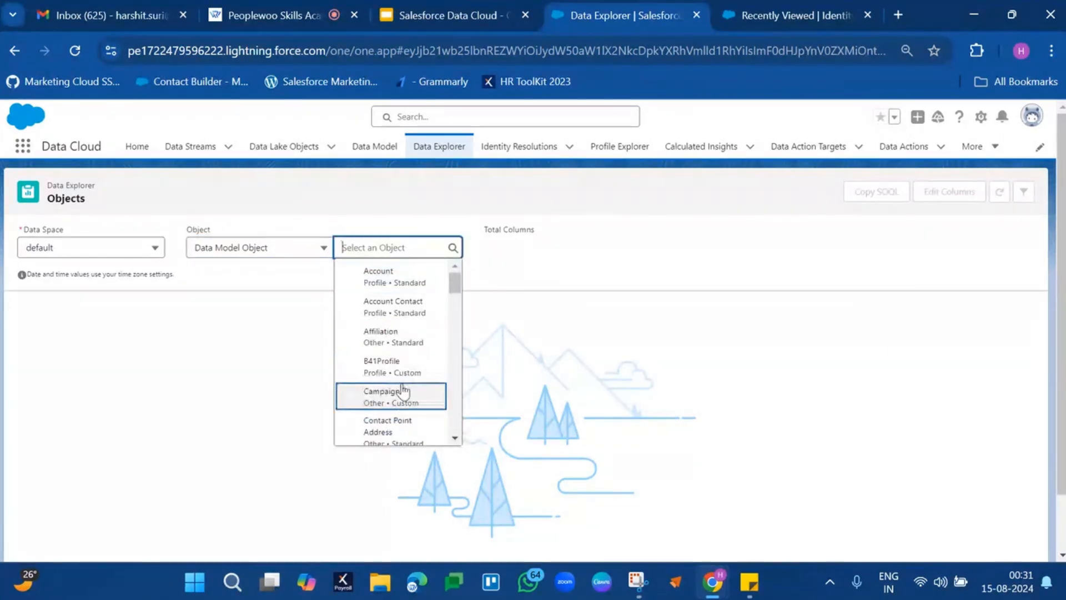
scroll(403, 383, down, 2)
scroll(403, 384, down, 5)
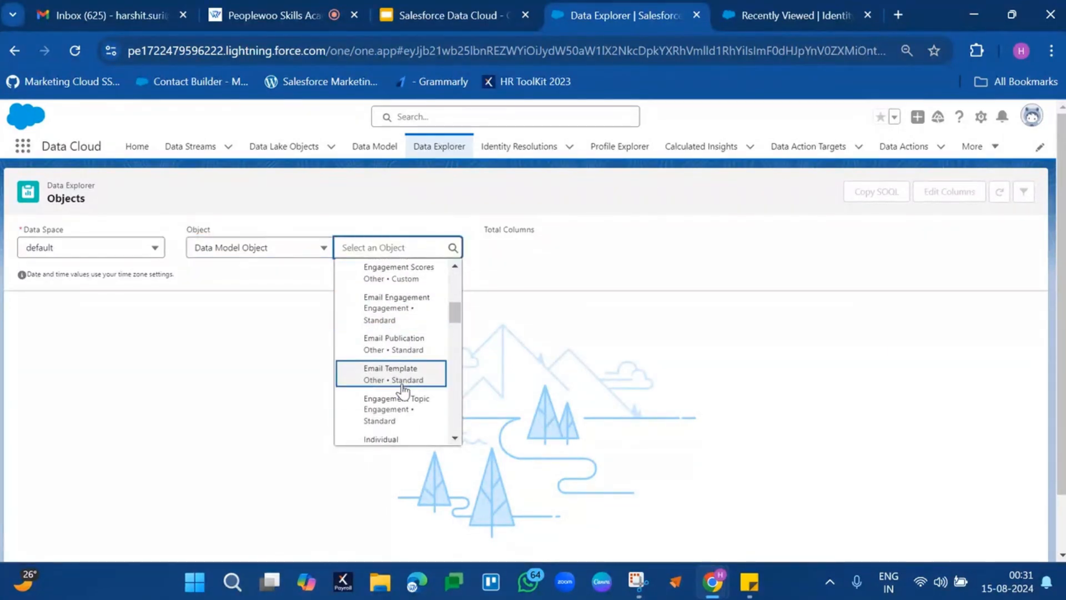
click(413, 321)
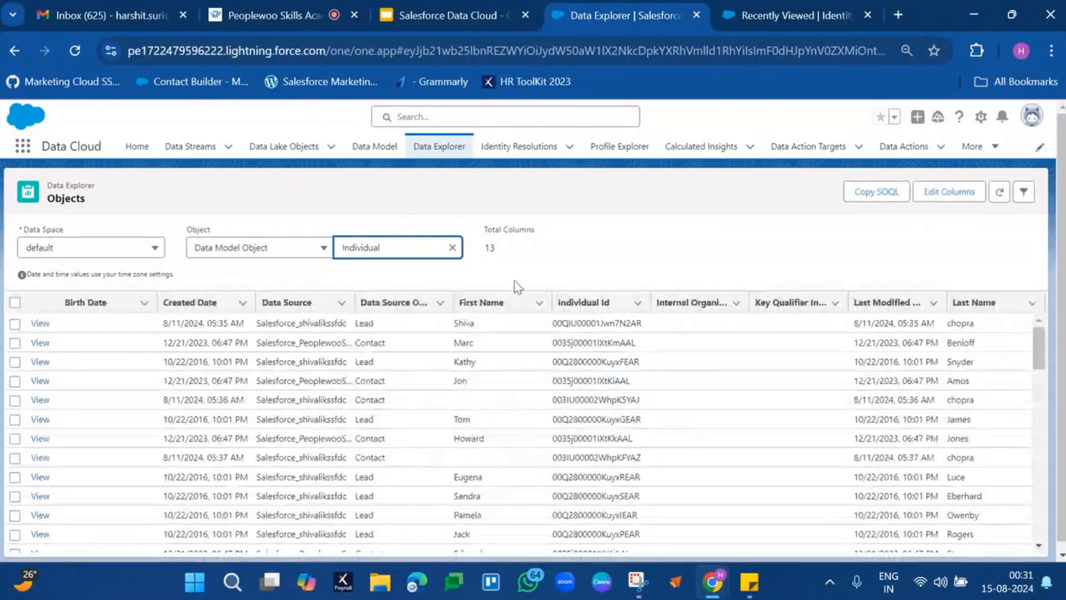
scroll(626, 389, down, 10)
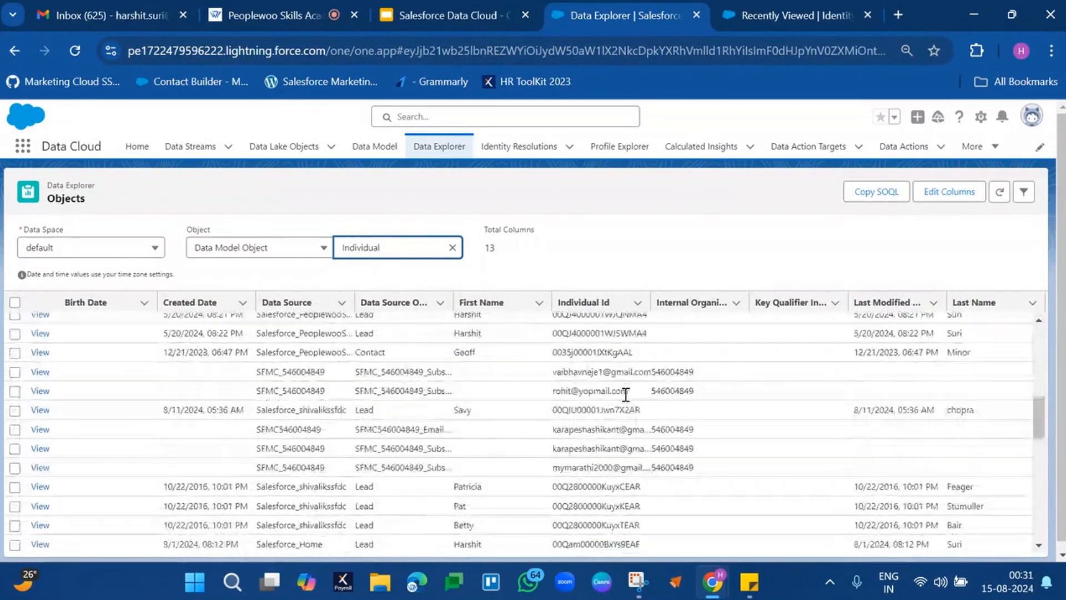
scroll(626, 394, up, 10)
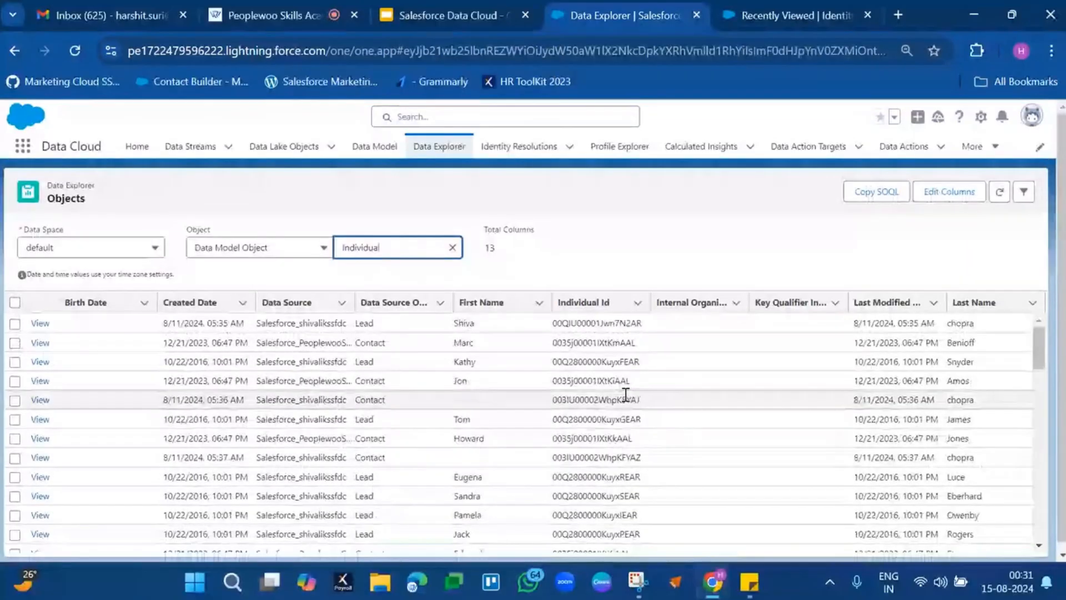
Edit the Individual object's displayed columns, removing Birth Date, Created Date and Data Source.
click(955, 193)
click(595, 266)
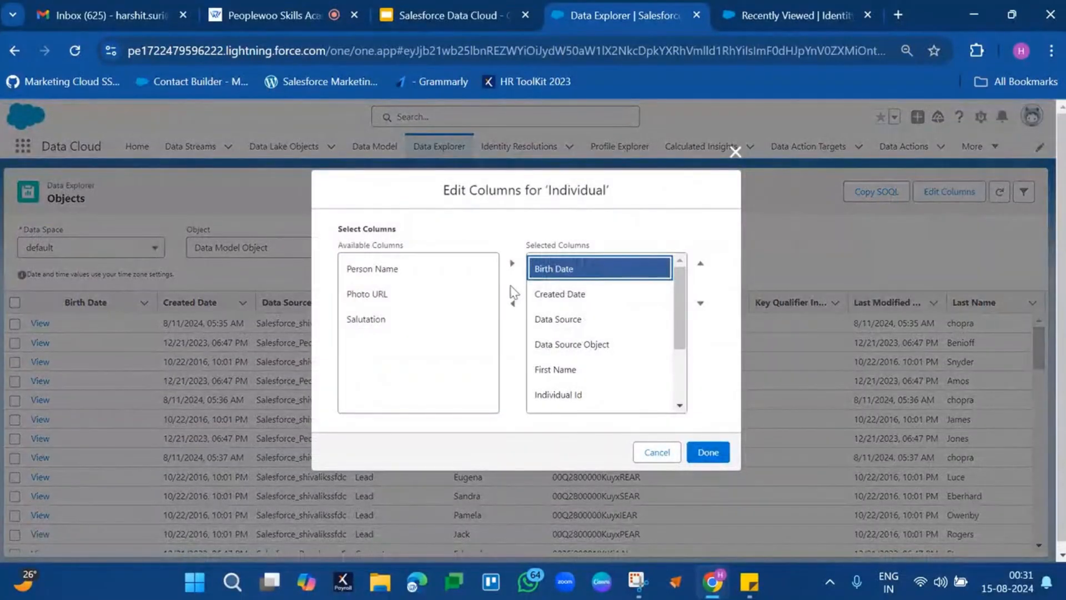
click(512, 308)
click(538, 271)
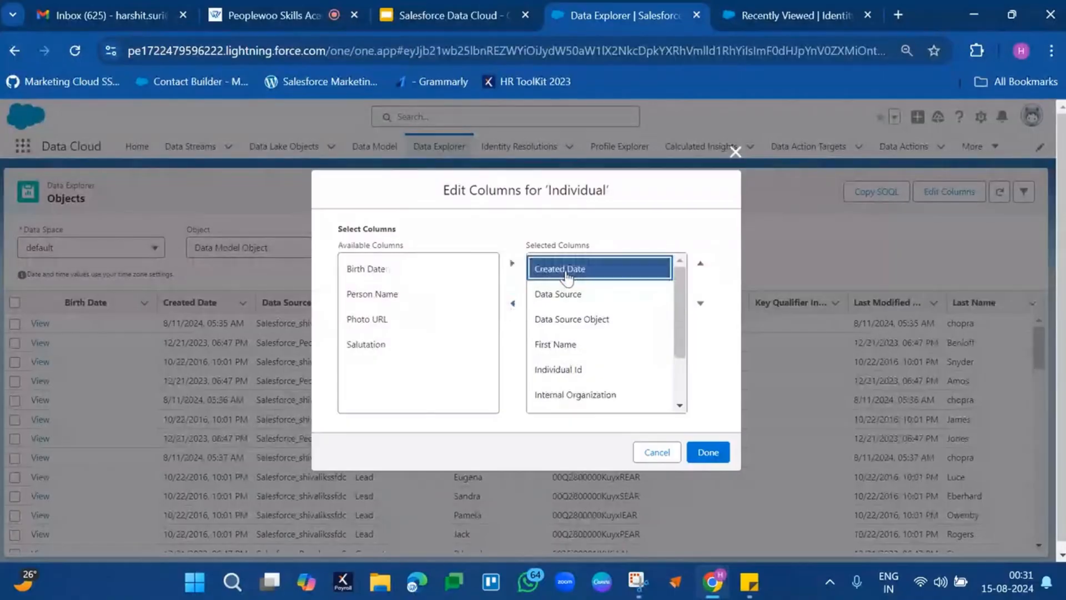
click(511, 308)
click(537, 272)
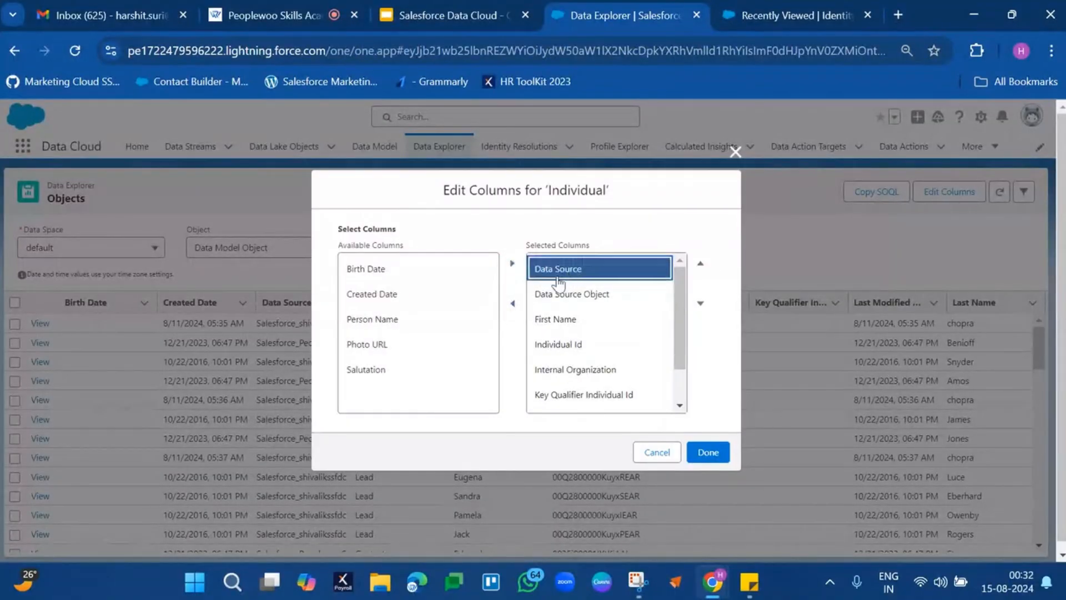
click(514, 304)
Move the Individual Id column above First Name and remove the Data Source Object column.
click(556, 317)
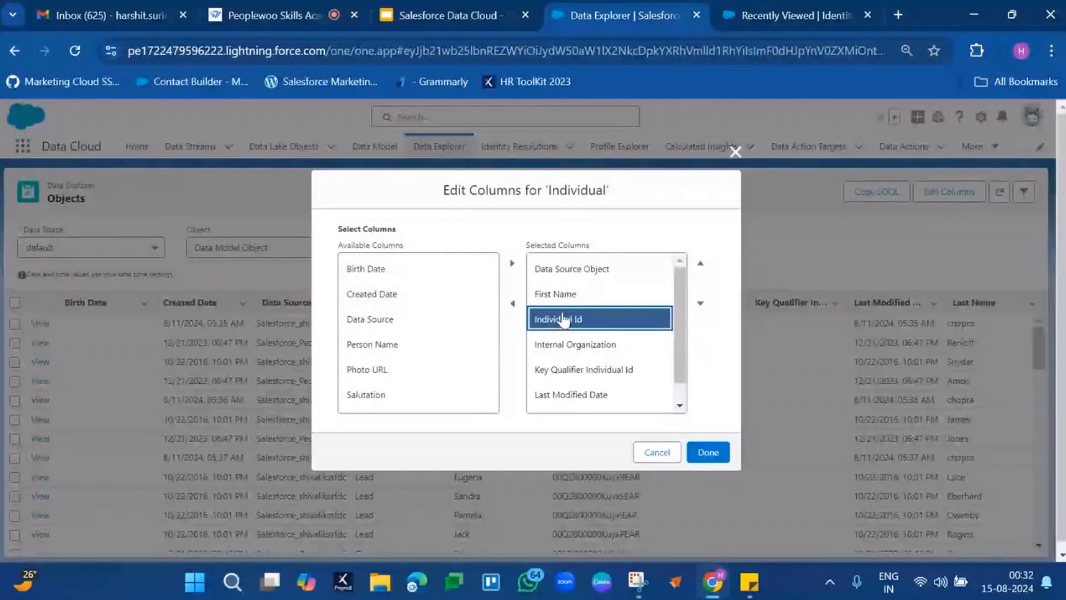
click(703, 268)
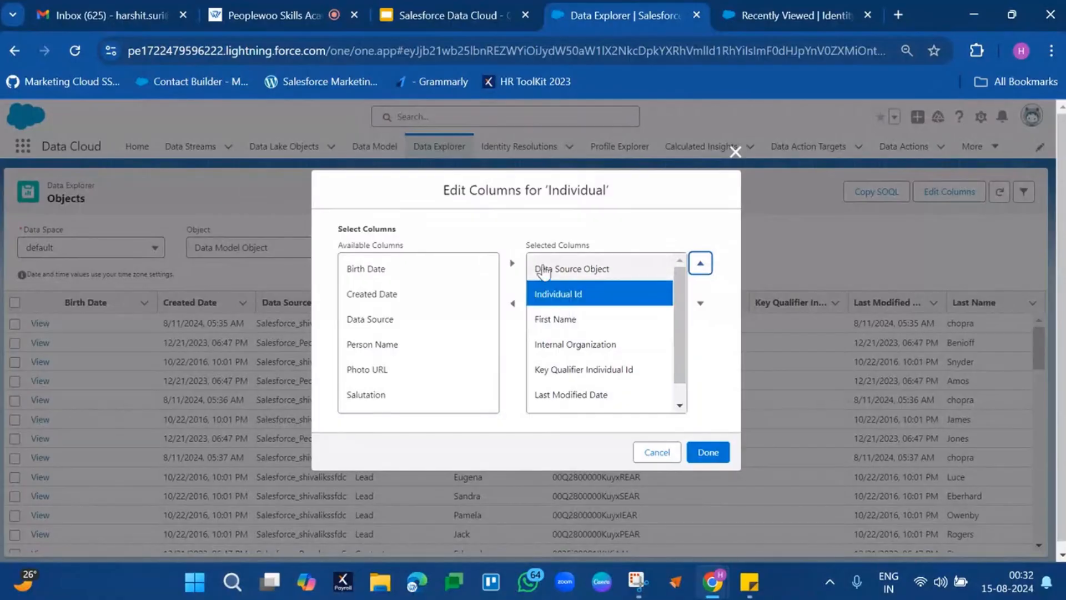
click(541, 270)
click(514, 307)
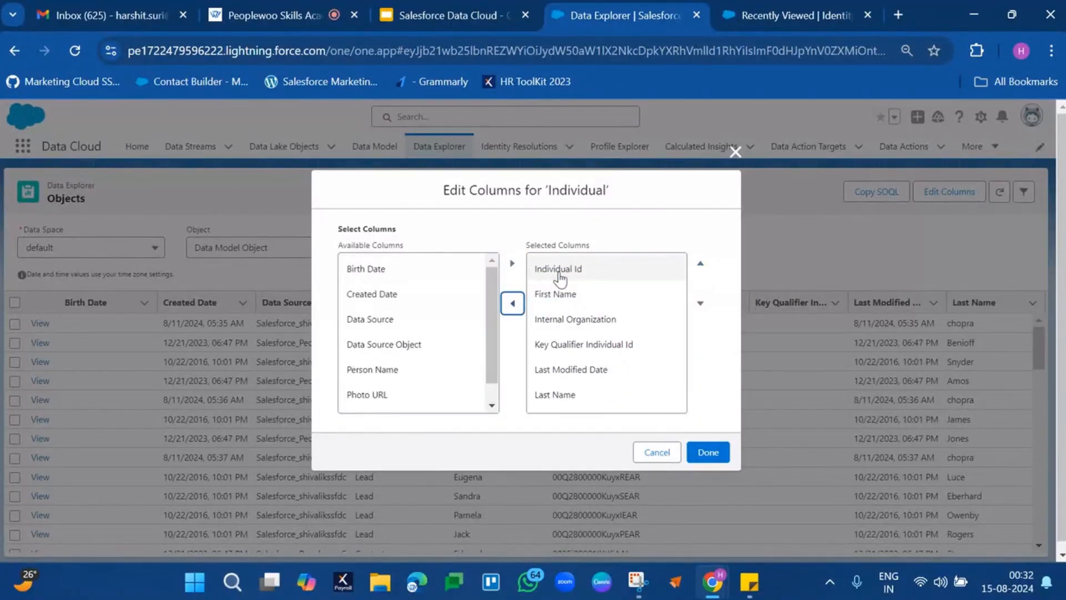
Remove the Internal Organization, Key Qualifier Individual Id and Last Modified Date columns, and apply the column selection.
click(566, 318)
click(513, 304)
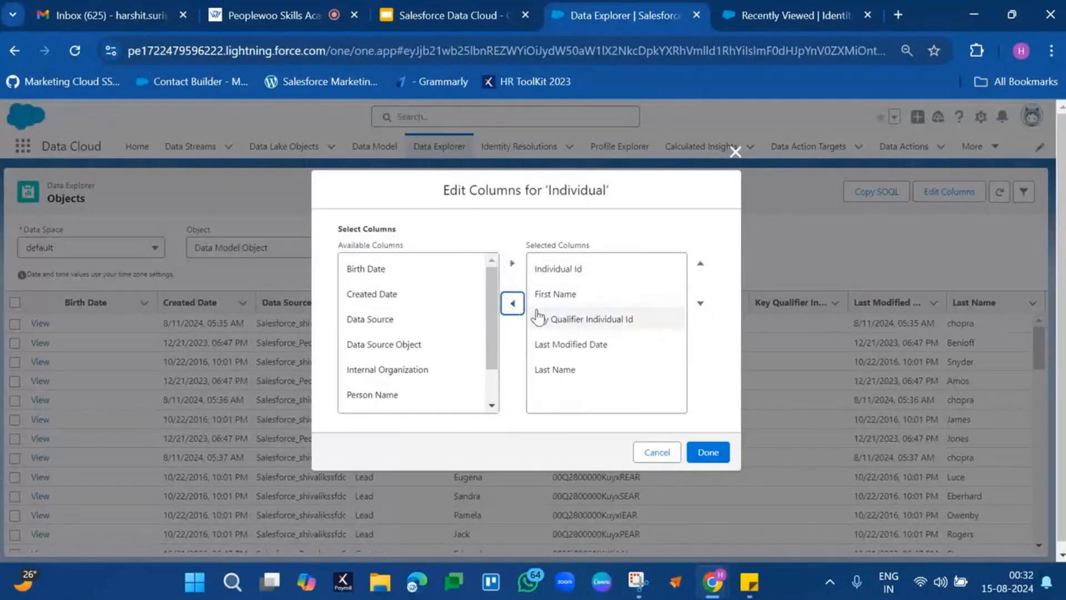
click(564, 318)
click(513, 303)
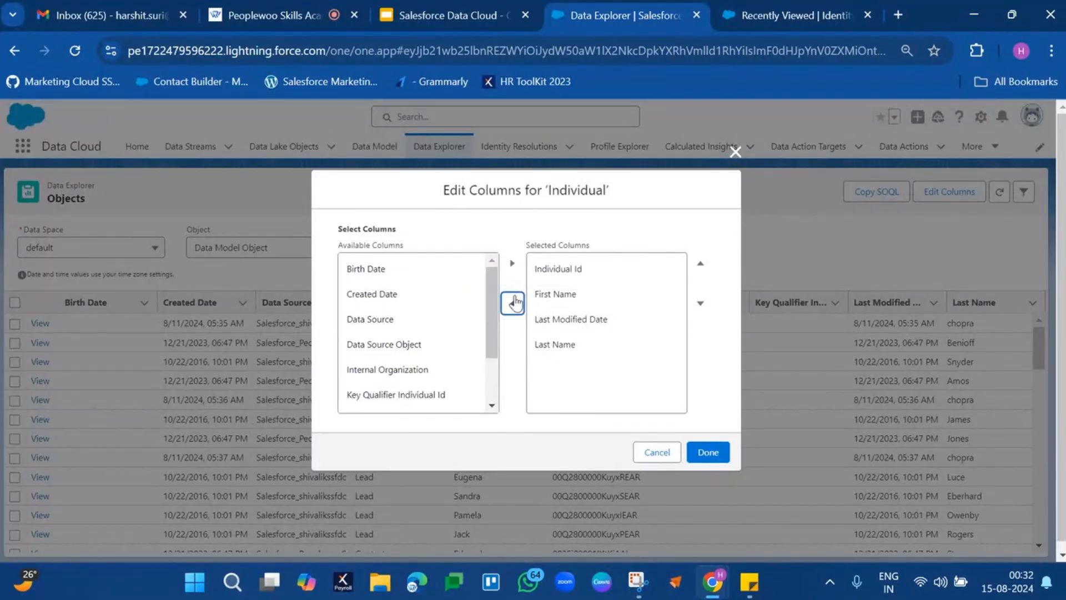
click(553, 317)
click(515, 304)
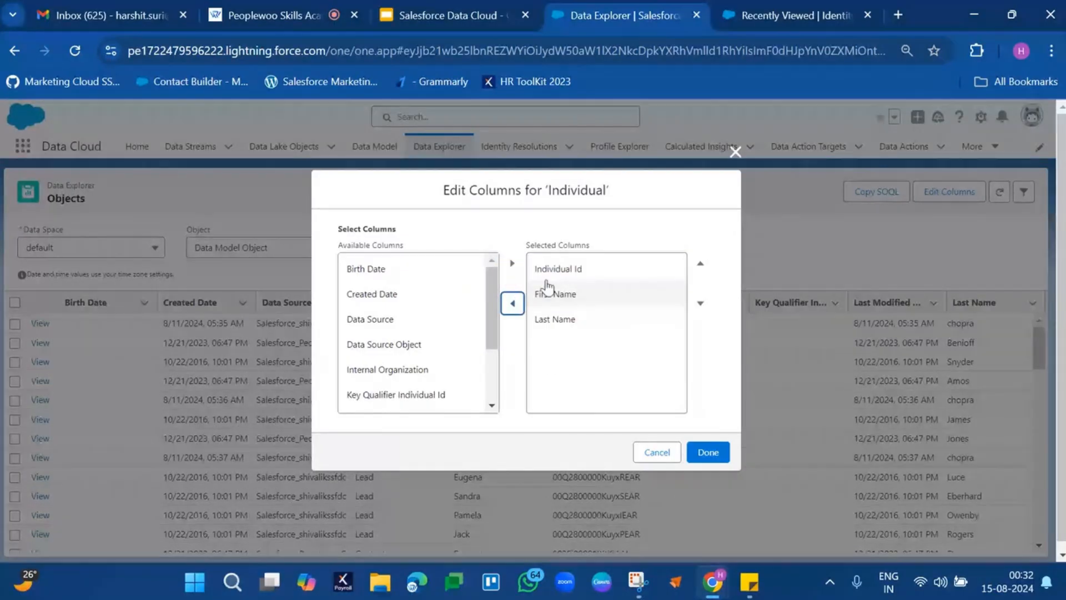
scroll(410, 358, down, 3)
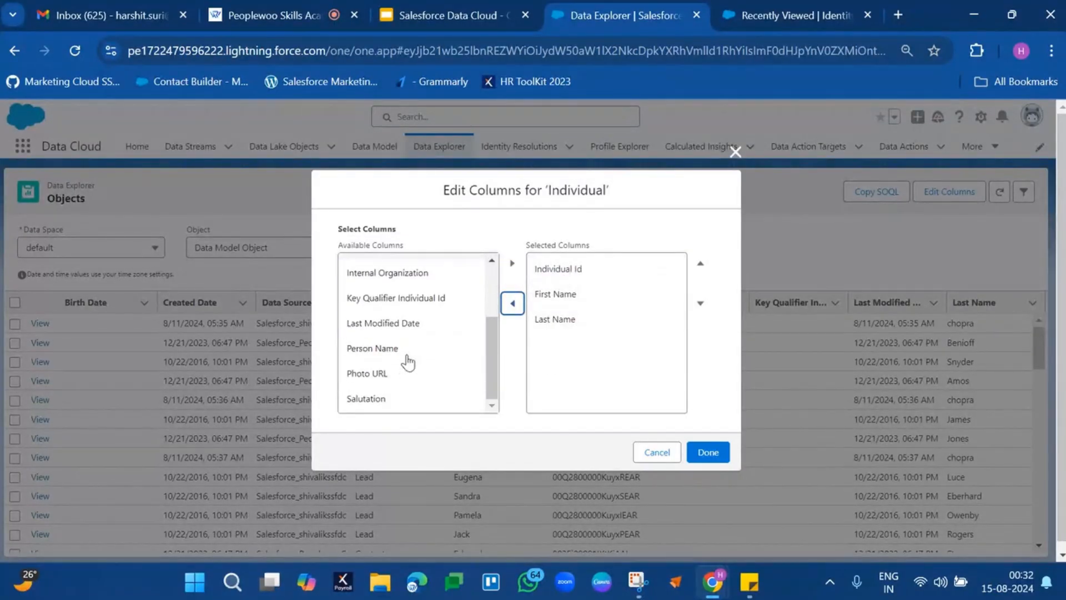
scroll(409, 361, up, 3)
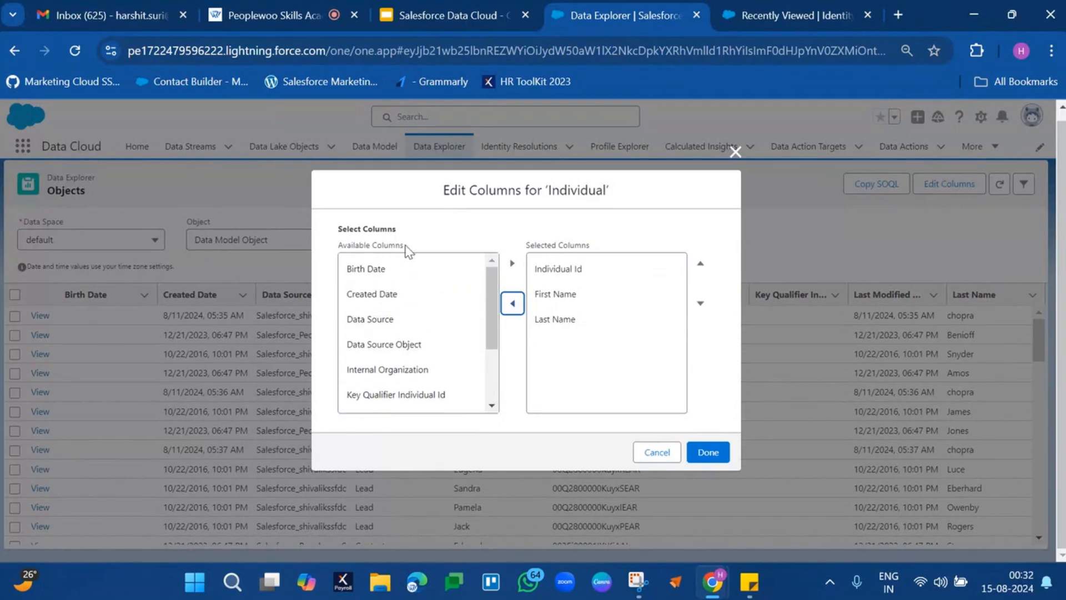
scroll(382, 342, down, 3)
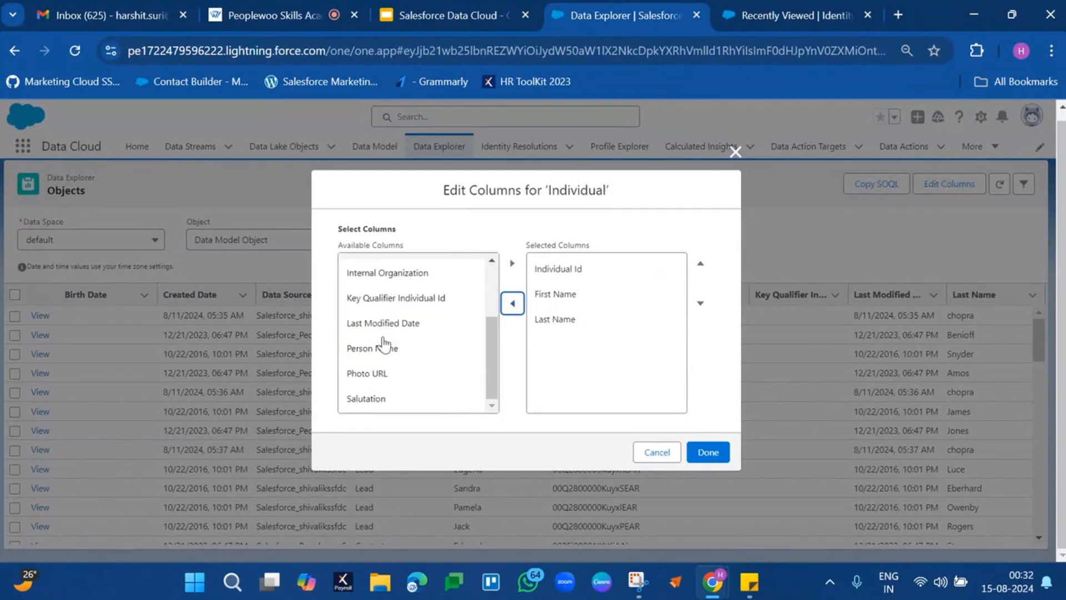
click(708, 451)
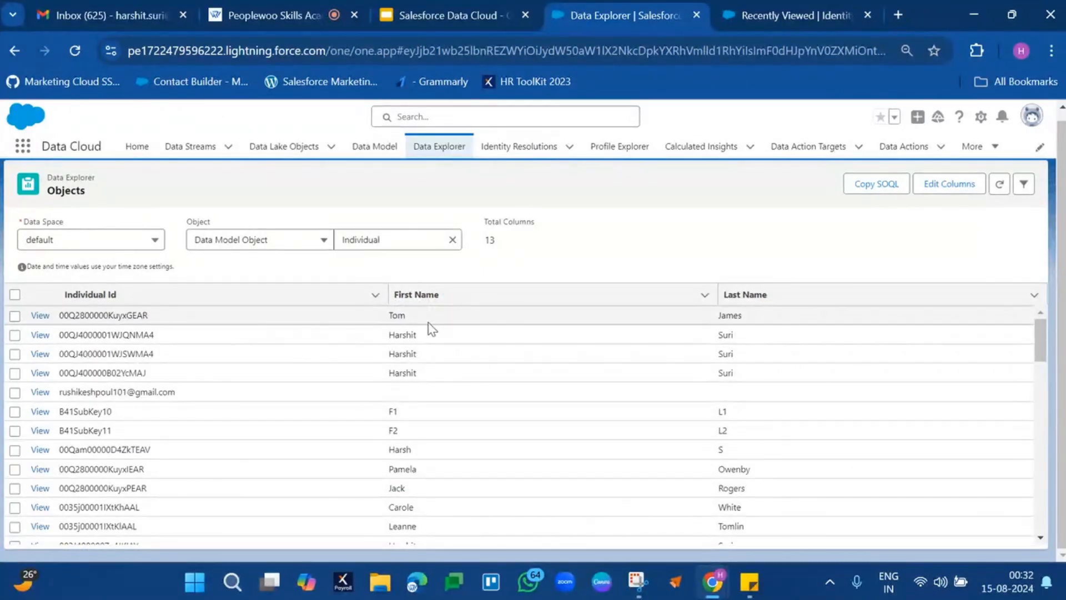
Compare the first names, last names and individual IDs of the Individual records that share the same full name.
double_click(397, 341)
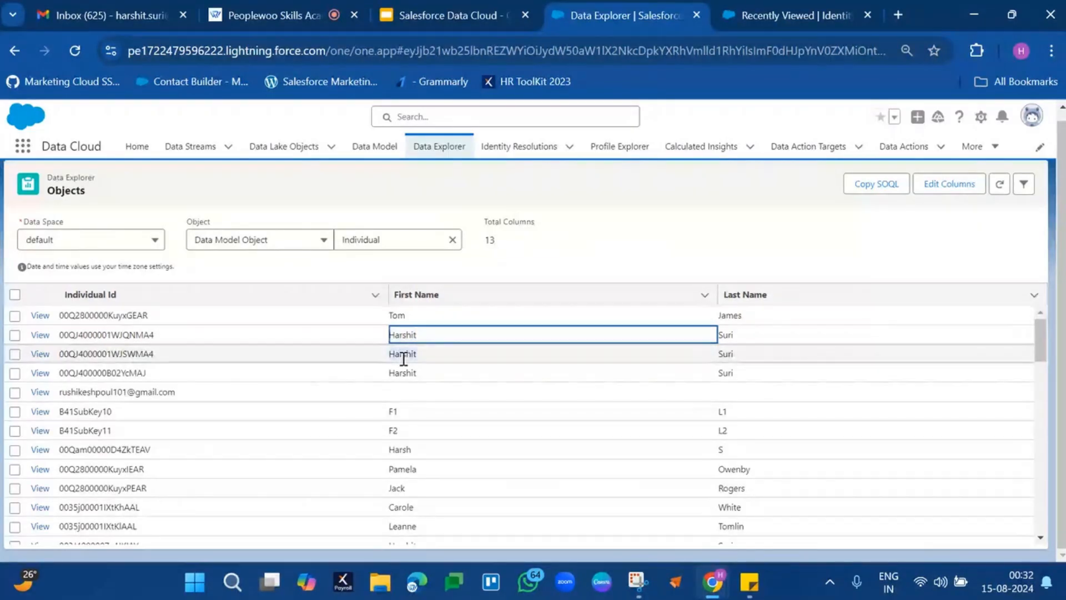
double_click(401, 355)
double_click(726, 372)
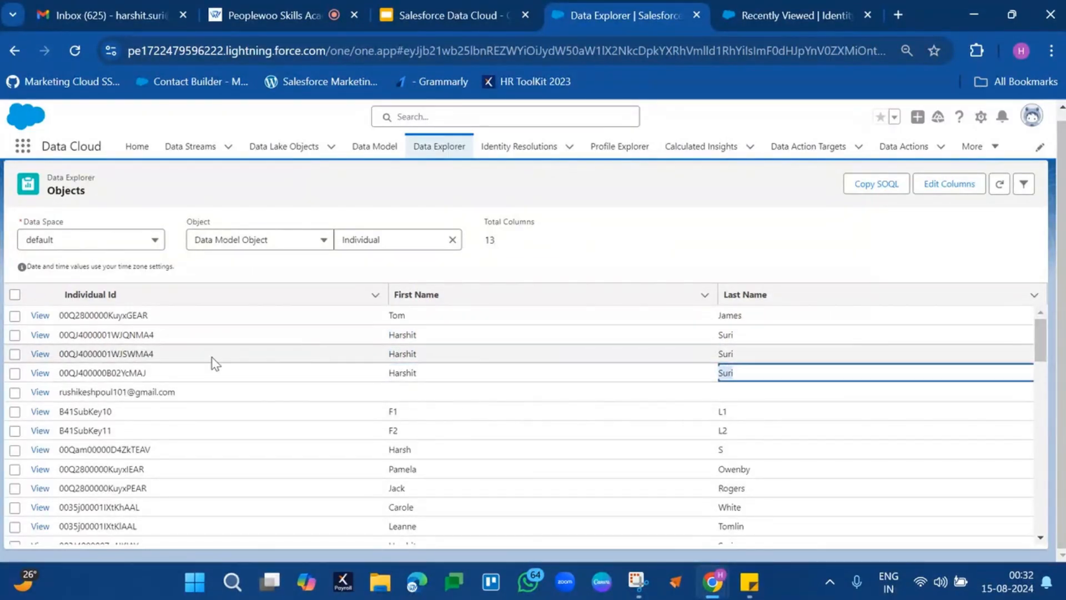
double_click(118, 373)
double_click(117, 358)
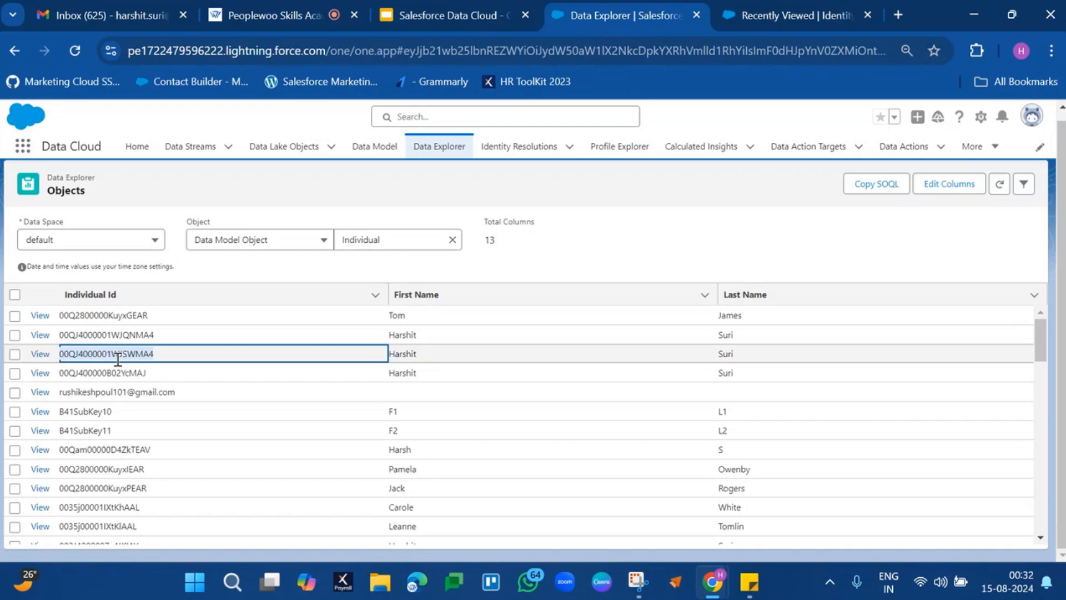
click(415, 335)
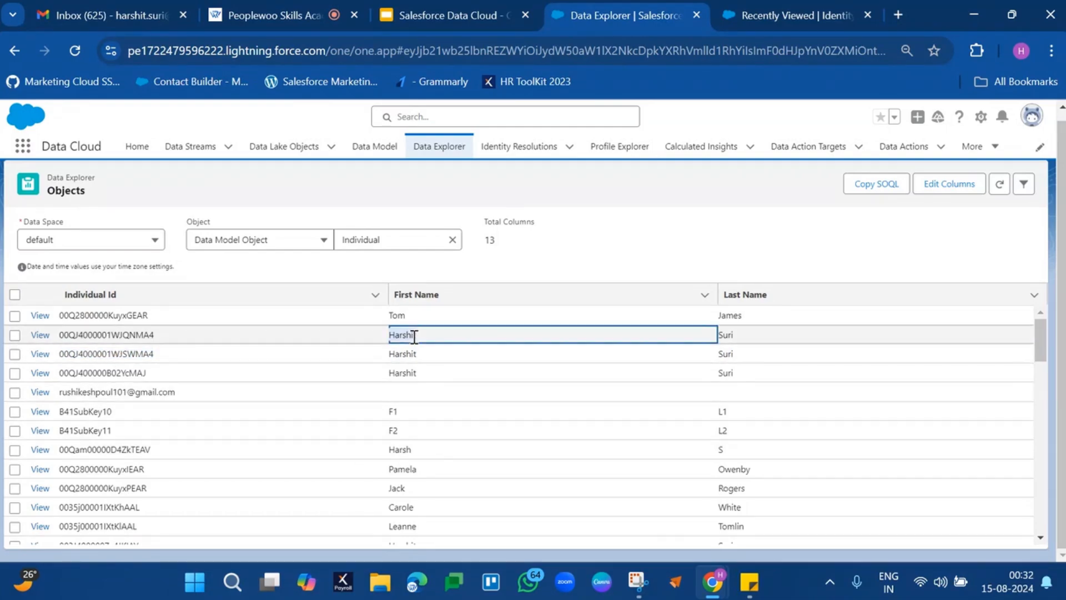
Check the last name of the first duplicate Individual record and look through the remaining records.
click(728, 332)
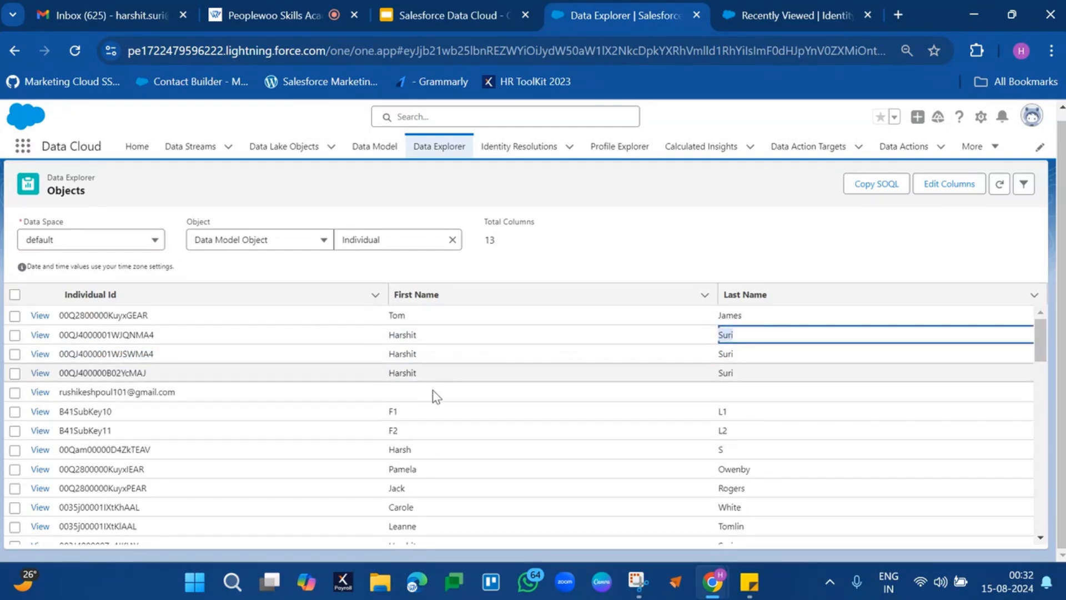
scroll(453, 465, down, 4)
scroll(453, 465, up, 2)
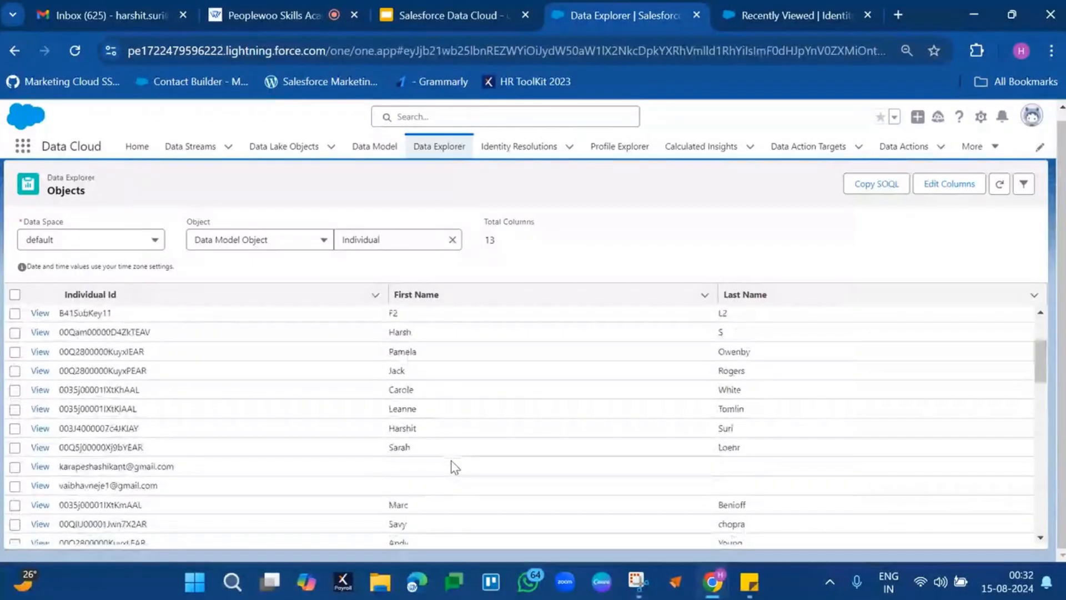
scroll(453, 466, up, 3)
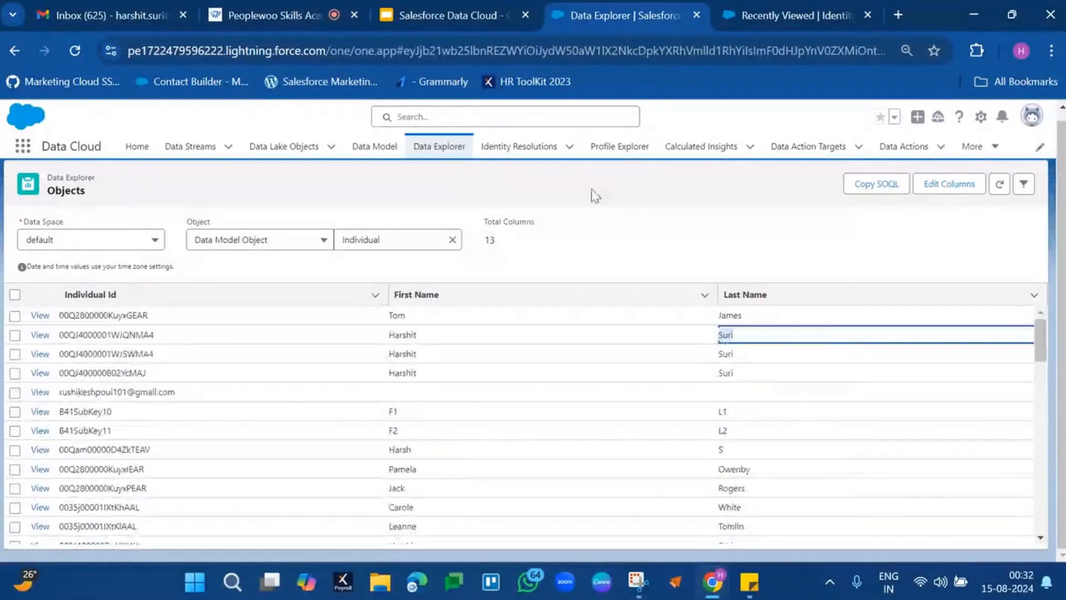
Duplicate the Data Explorer page in a second browser tab and switch to the copy.
right_click(650, 21)
click(712, 176)
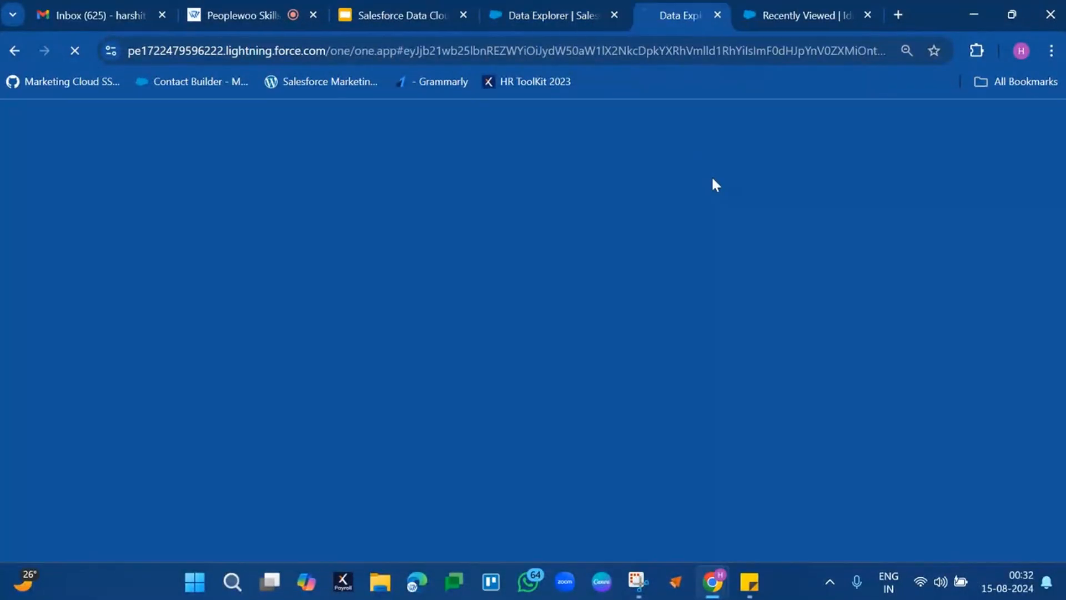
click(507, 13)
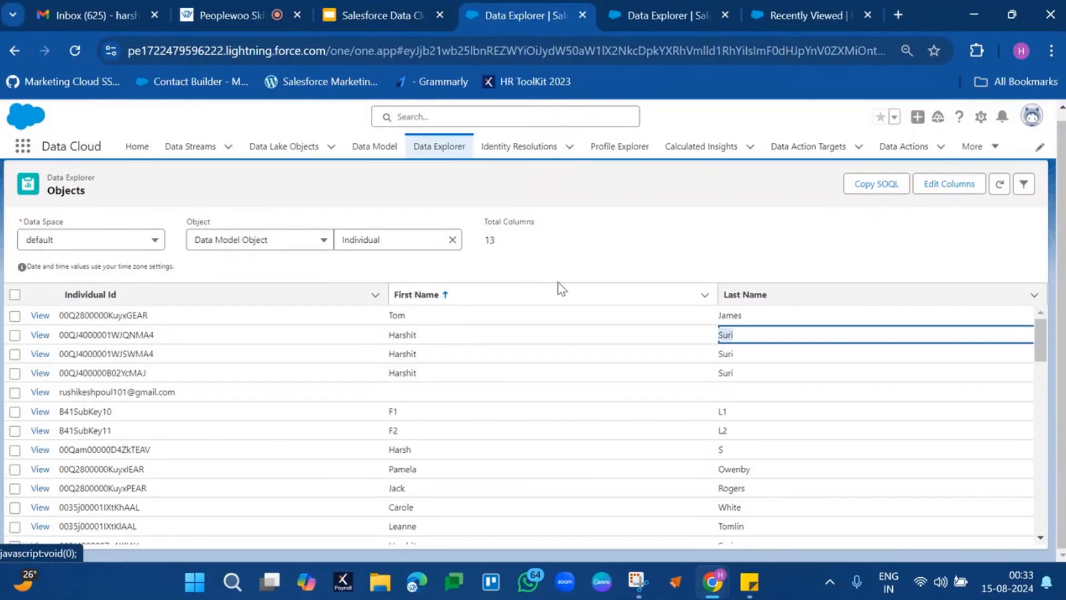
click(648, 24)
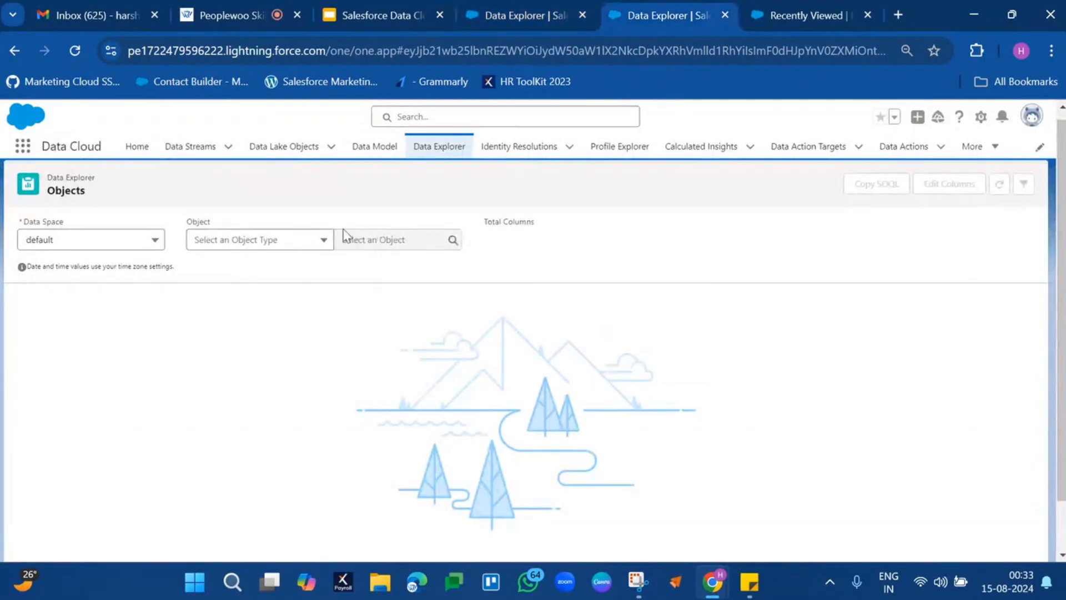
Load the Contact Point Email data model object in the duplicated Data Explorer.
click(296, 239)
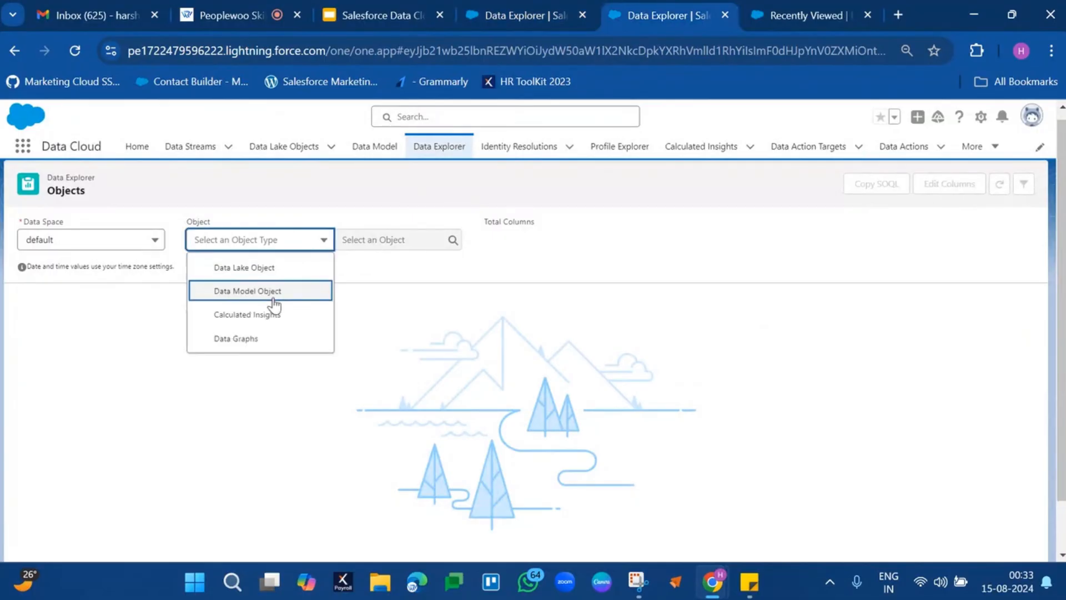
click(274, 298)
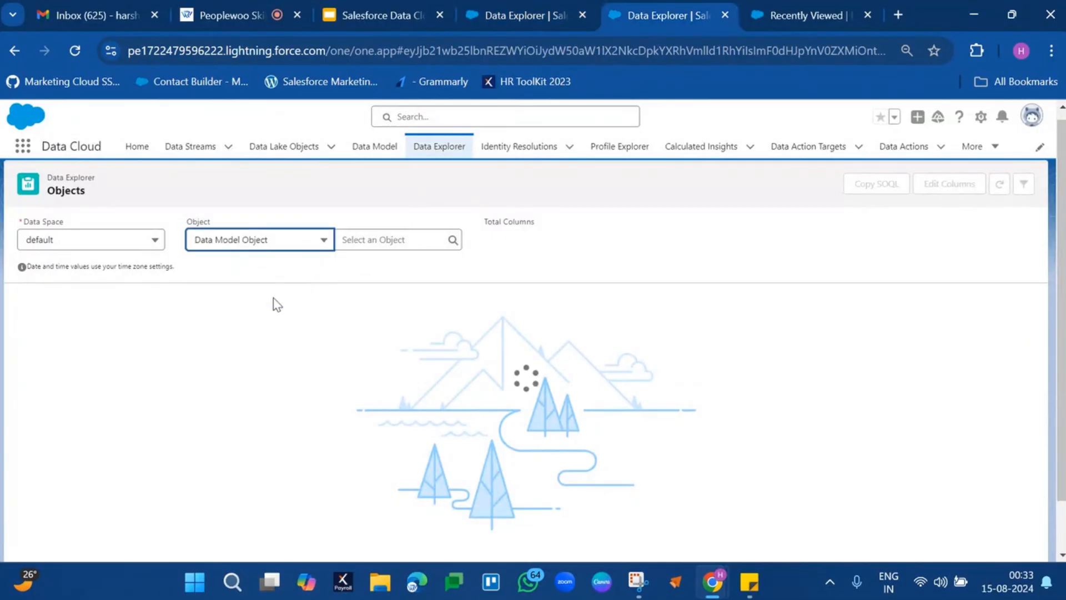
click(417, 240)
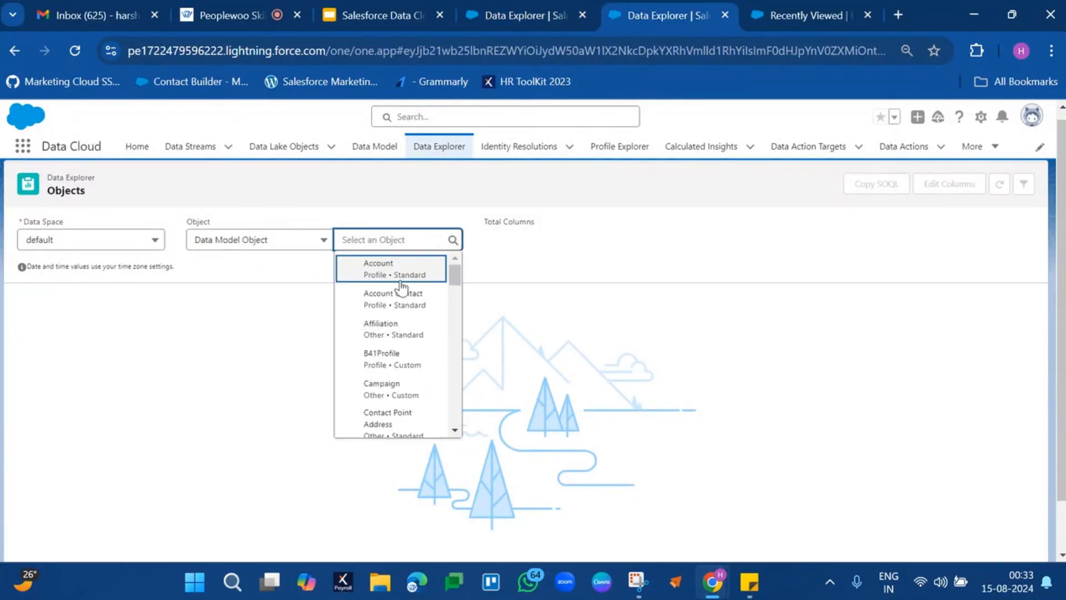
scroll(389, 359, down, 2)
scroll(385, 365, down, 1)
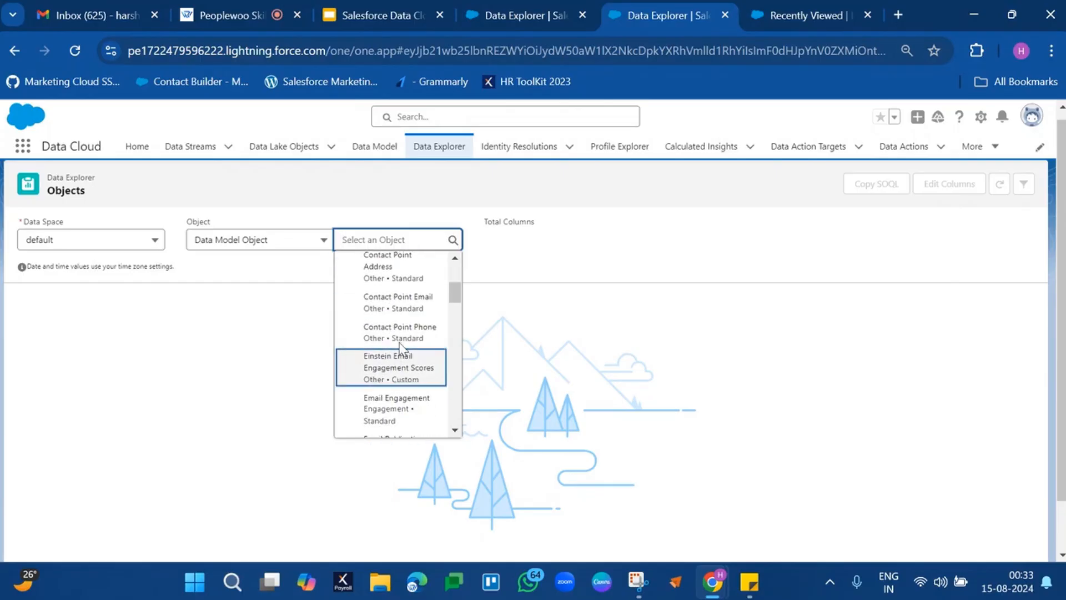
click(401, 303)
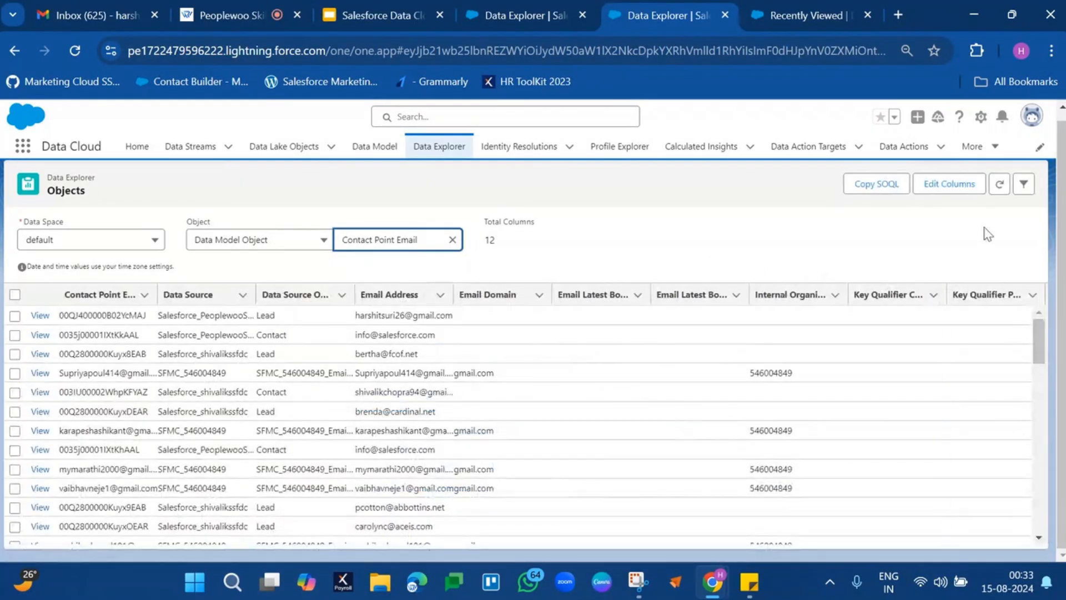
Edit the Contact Point Email columns, removing Contact Point Email Id, Data Source and Data Source Object.
click(952, 184)
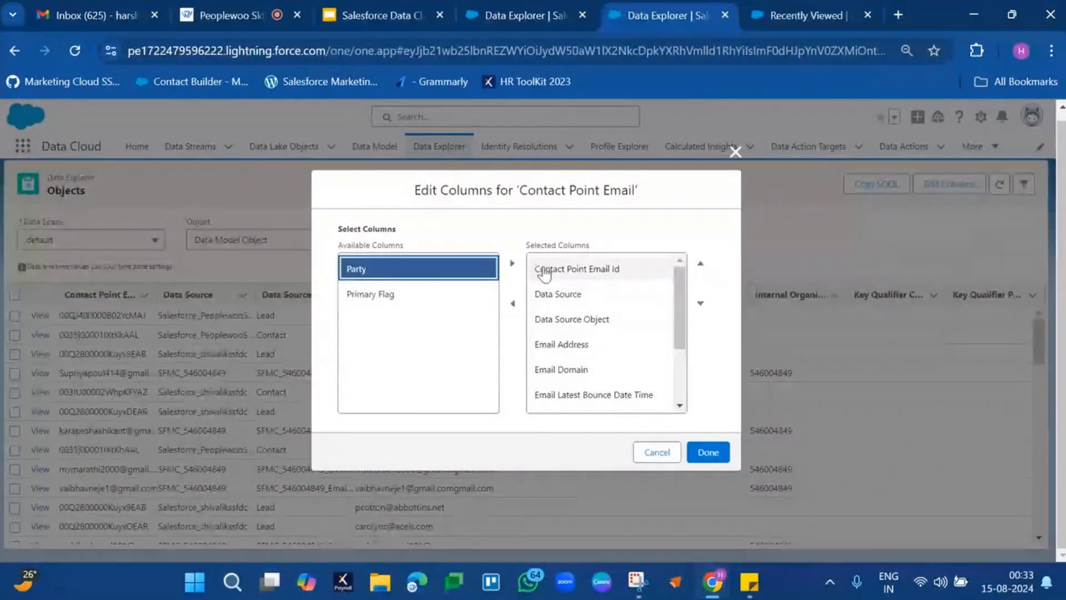
click(577, 269)
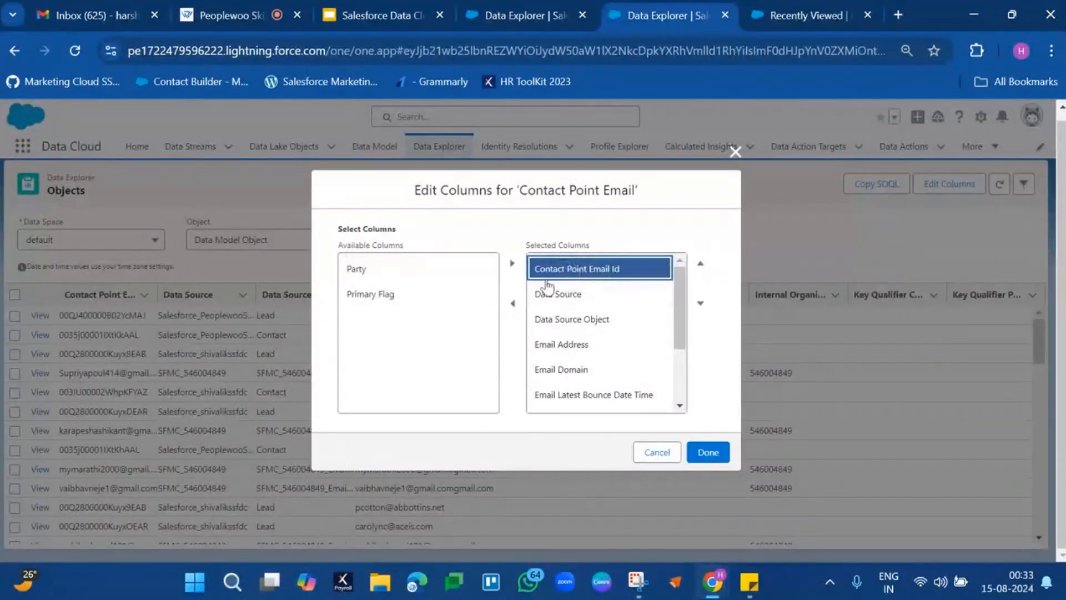
click(511, 307)
click(558, 275)
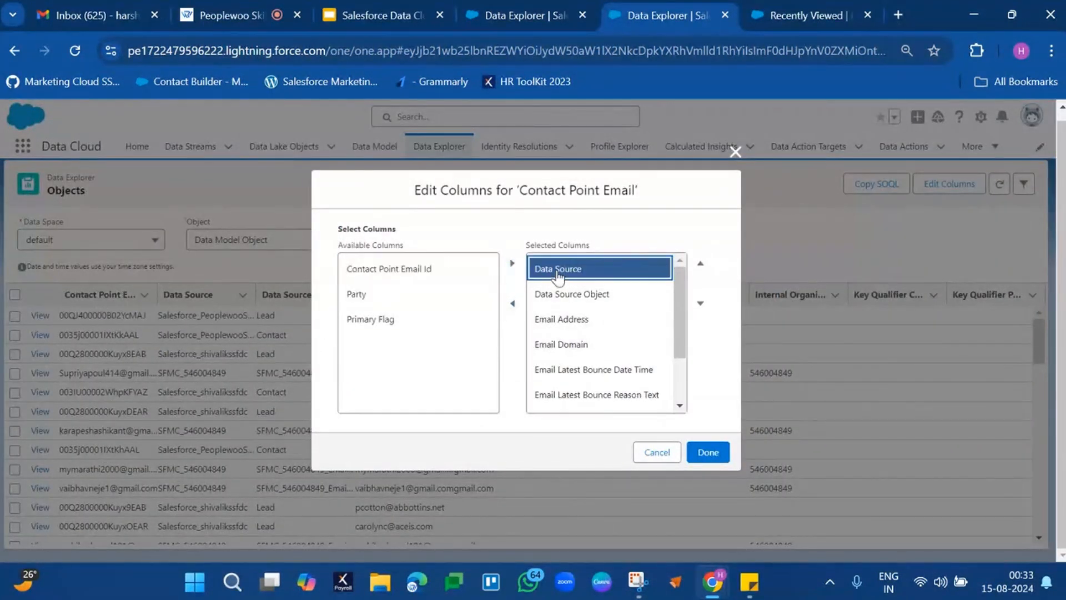
click(512, 305)
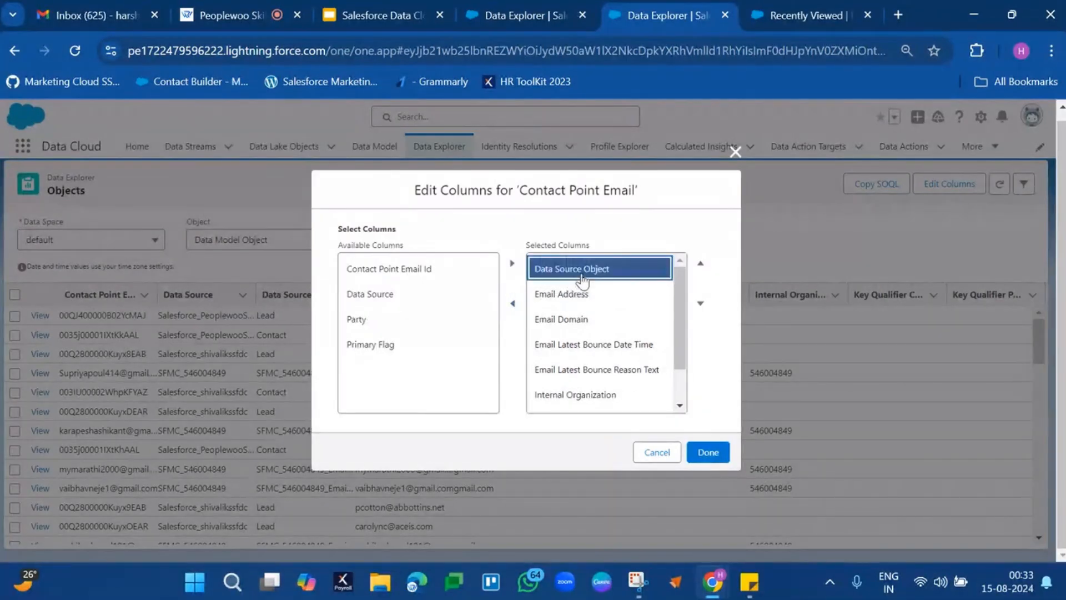
click(512, 304)
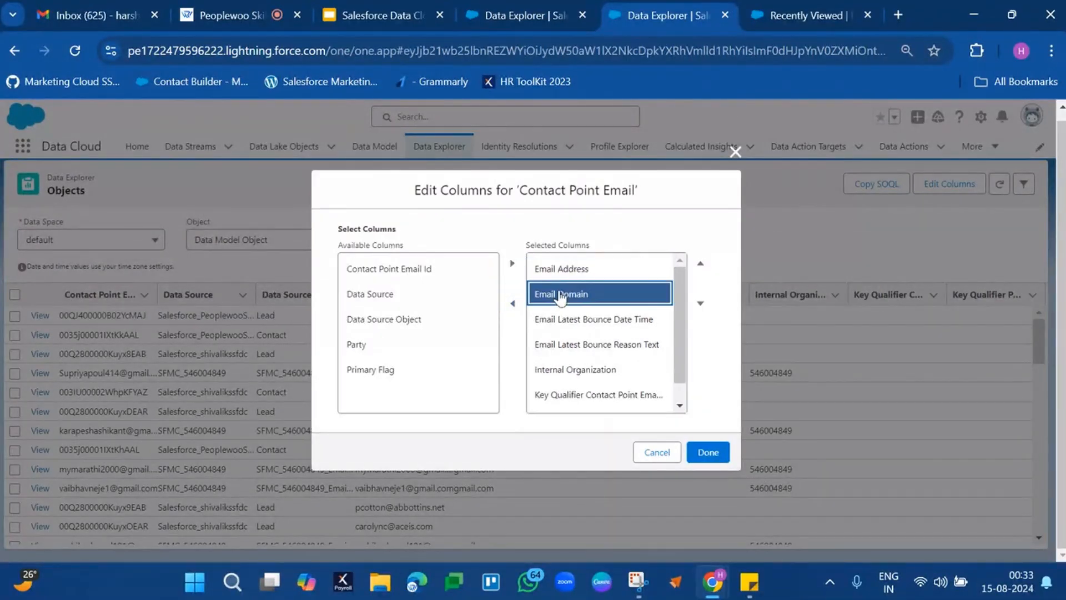
Remove the Email Domain, Email Latest Bounce Date Time and Email Latest Bounce Reason Text columns.
click(512, 304)
click(555, 295)
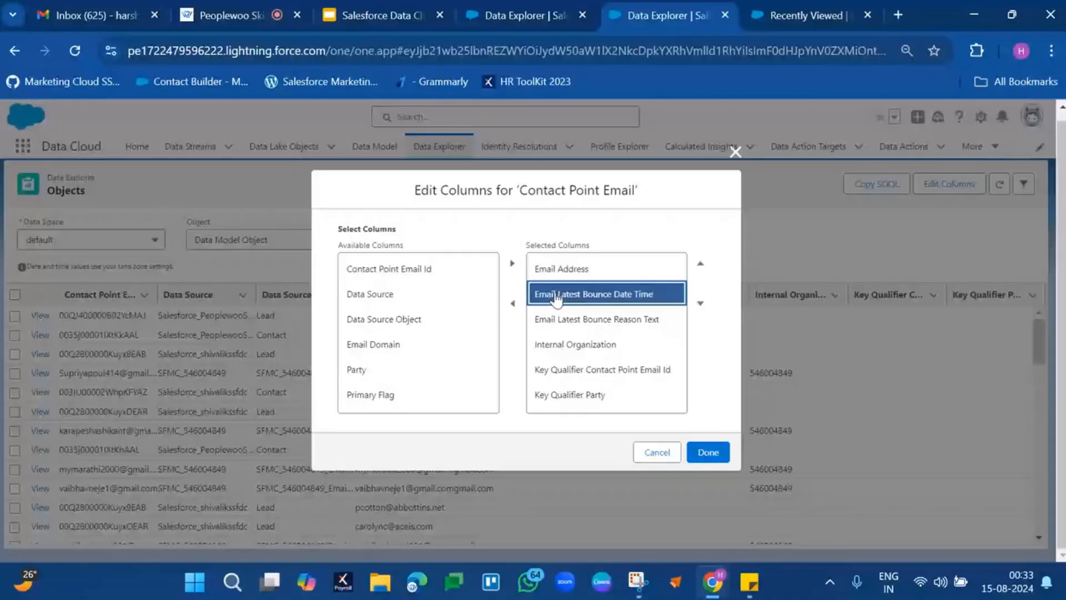
click(512, 304)
click(555, 294)
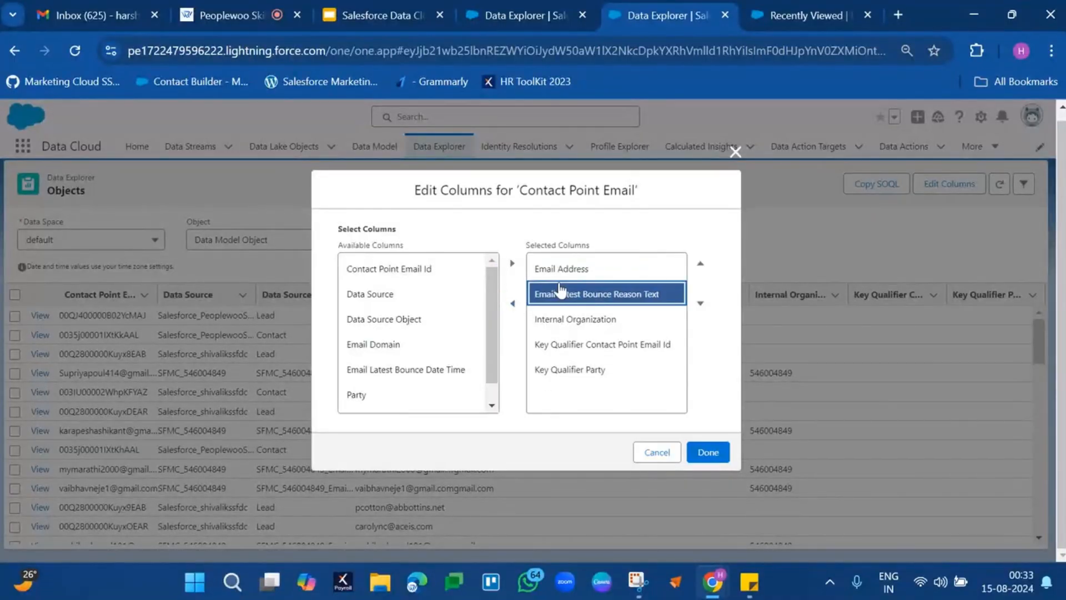
click(512, 304)
Remove the Internal Organization, Key Qualifier Contact Point Email Id and Key Qualifier Party columns.
click(556, 294)
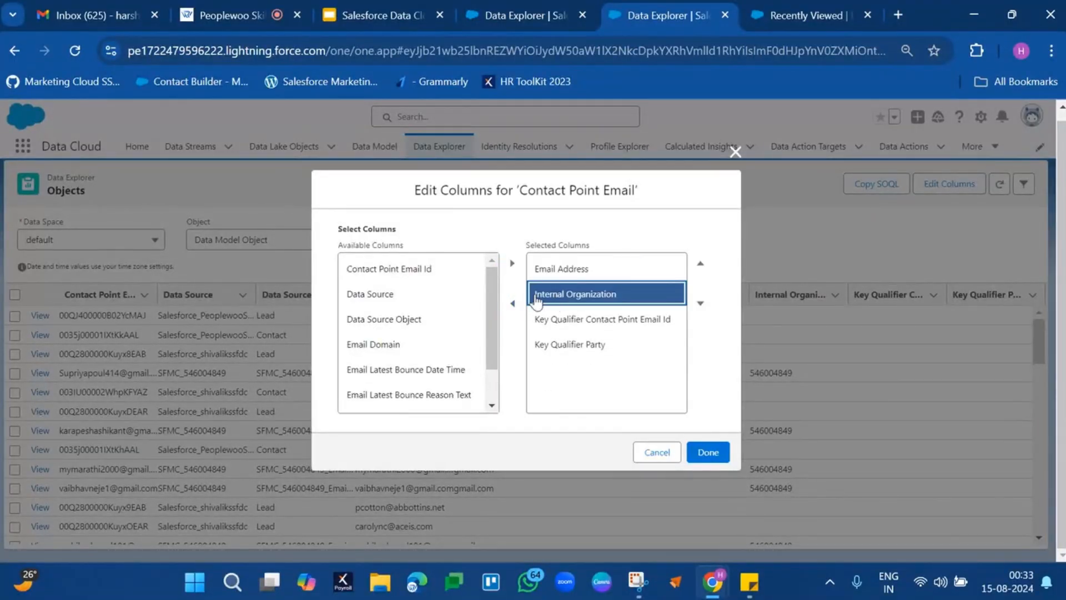
click(512, 303)
click(555, 294)
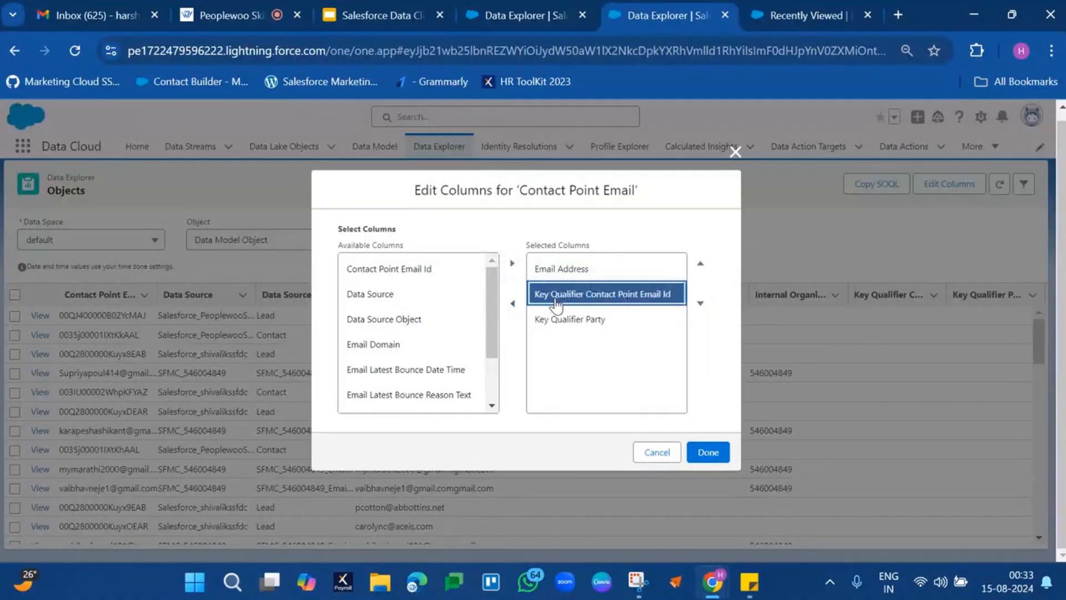
click(512, 304)
click(547, 294)
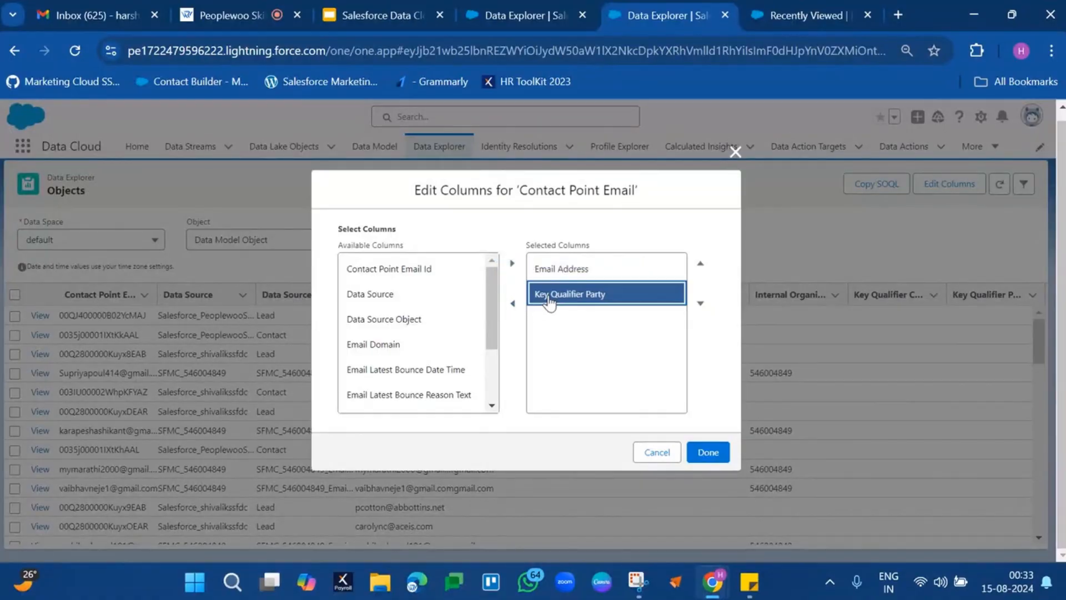
click(512, 303)
Add the Contact Point Email Id column back above Email Address and apply the column selection.
click(425, 268)
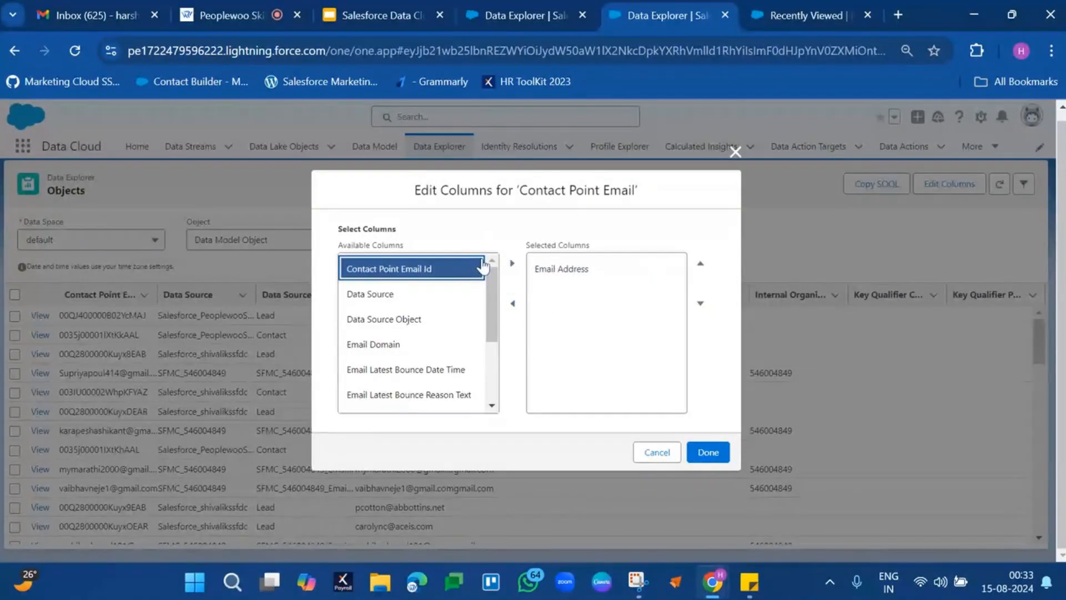
click(512, 263)
click(582, 293)
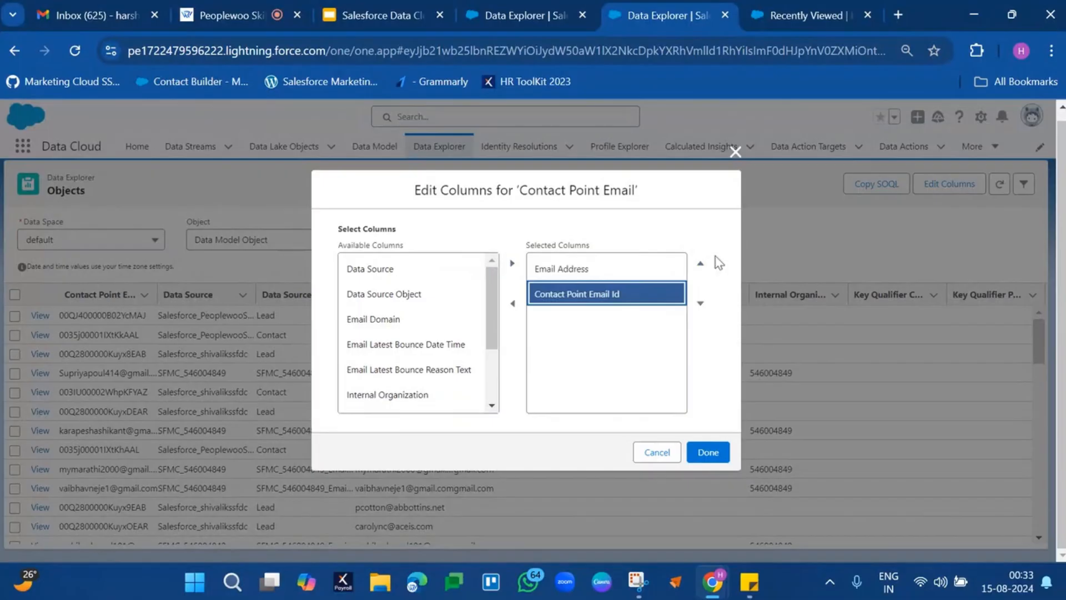
click(700, 263)
scroll(407, 356, down, 2)
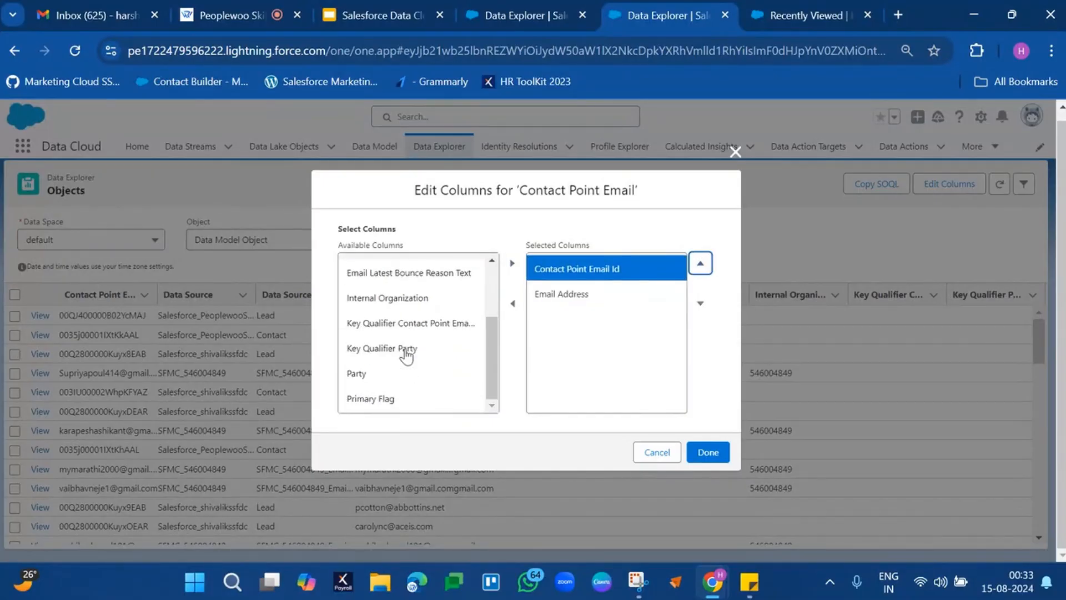
scroll(407, 355, up, 2)
click(708, 452)
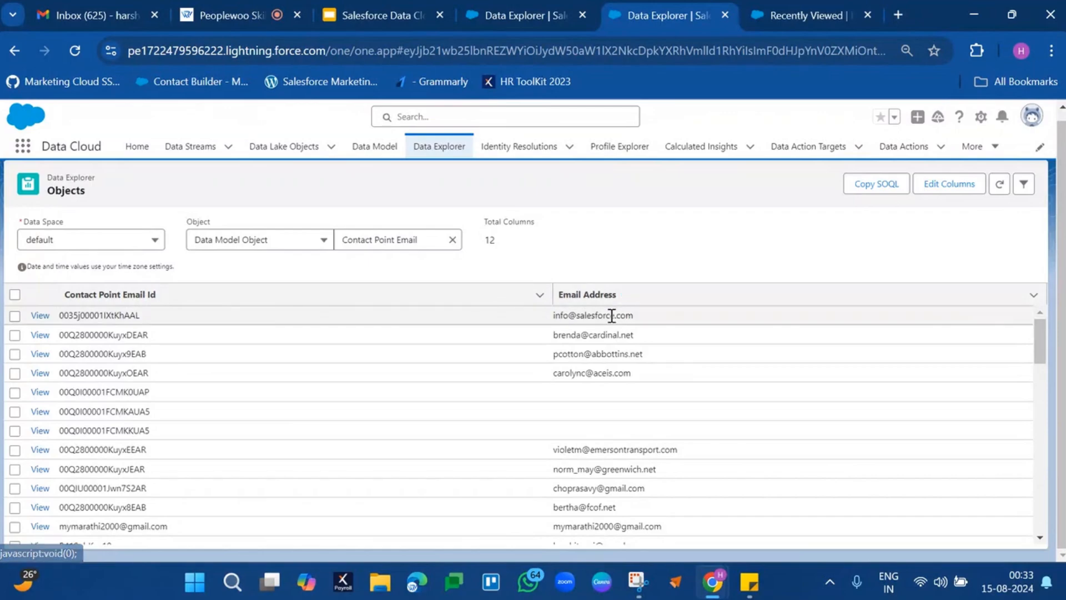
Compare the IDs and names in the Individual object with the IDs and email addresses in Contact Point Email.
click(509, 11)
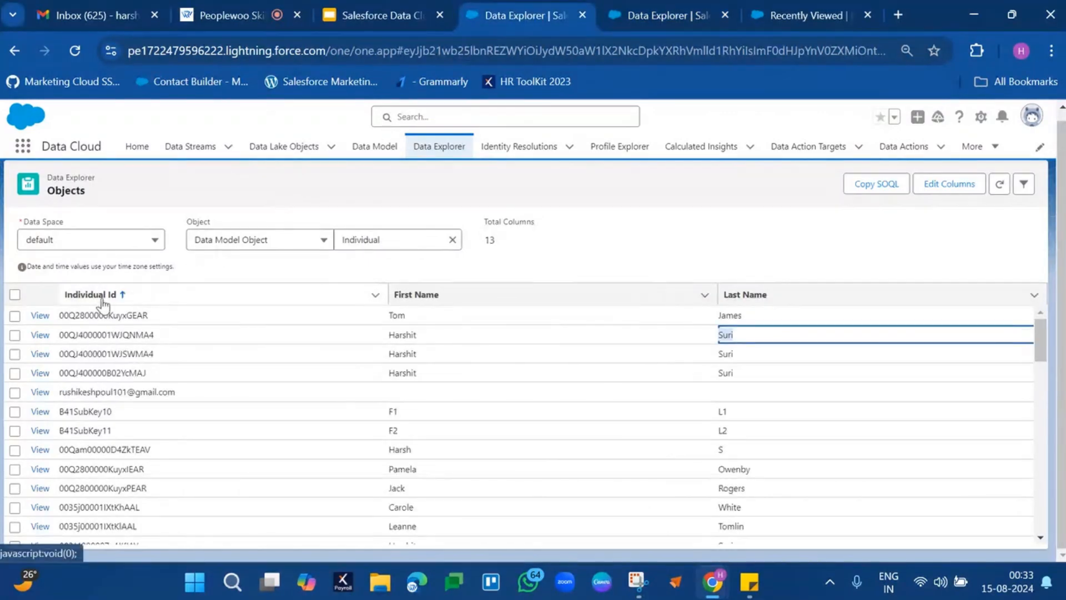
click(887, 244)
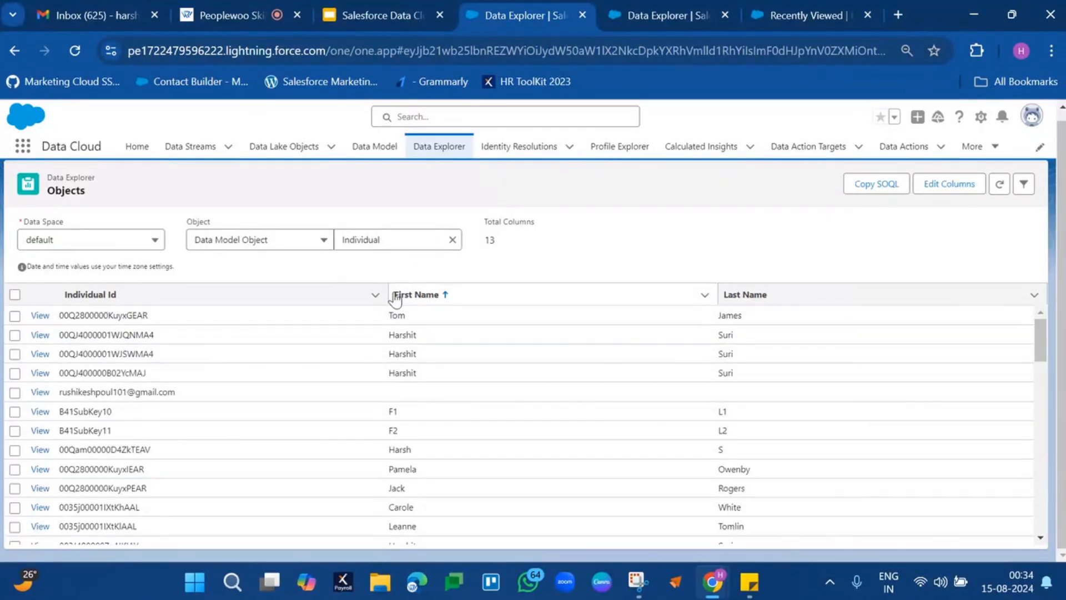
click(674, 1)
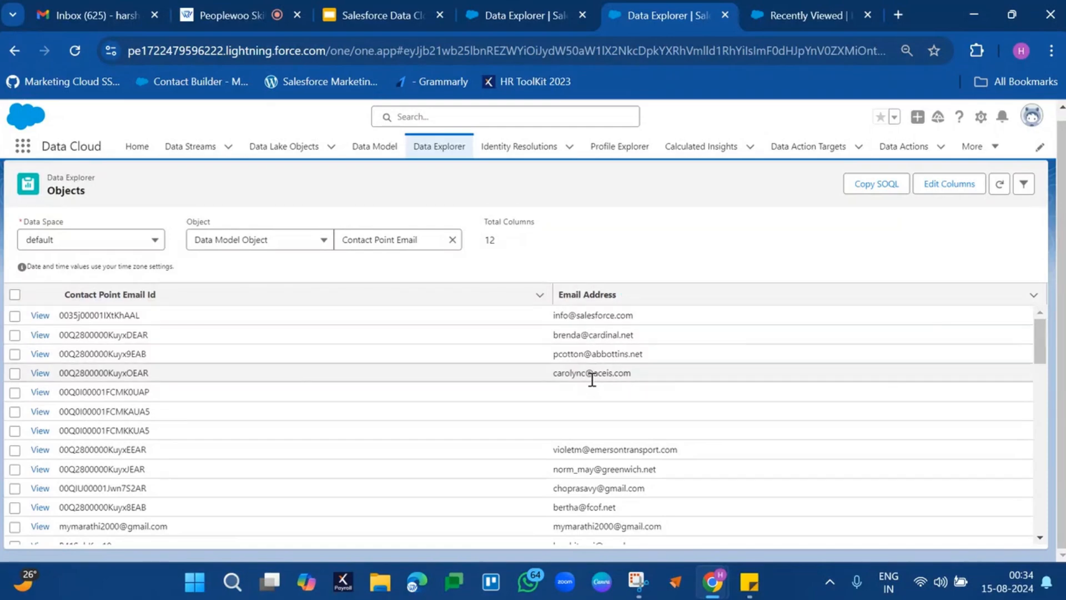
scroll(592, 476, down, 11)
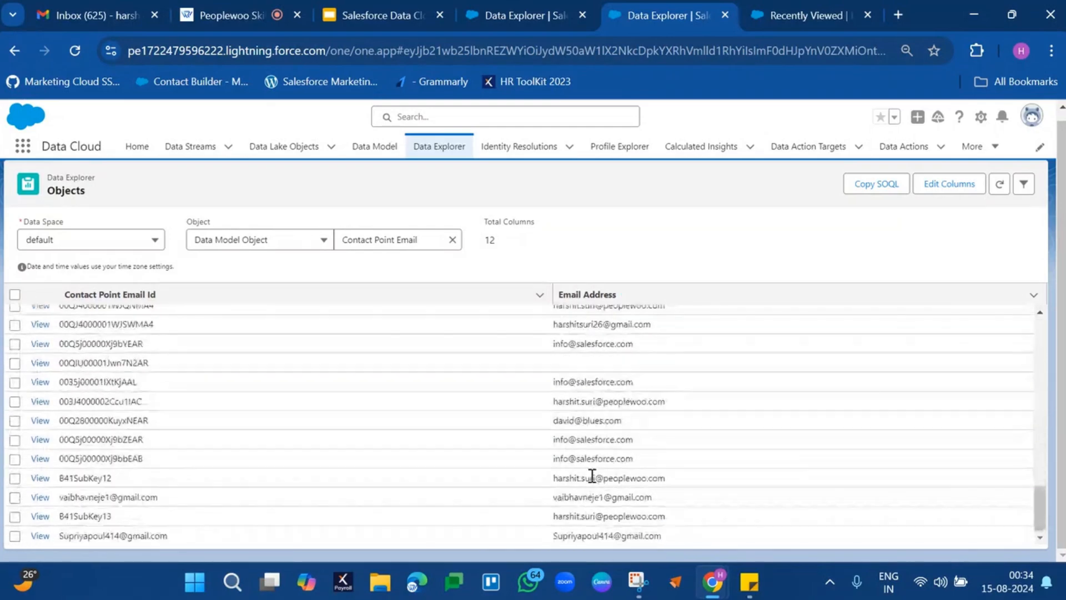
scroll(592, 476, up, 8)
scroll(592, 476, up, 5)
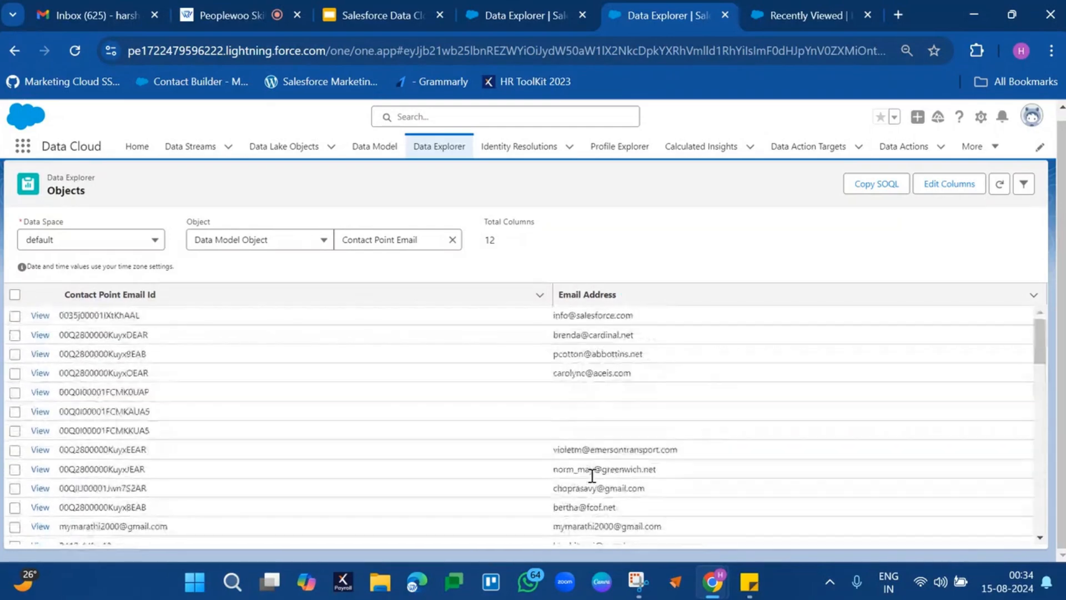
Return to the Individual object and examine the first duplicate record's individual ID, first name and last name.
click(514, 16)
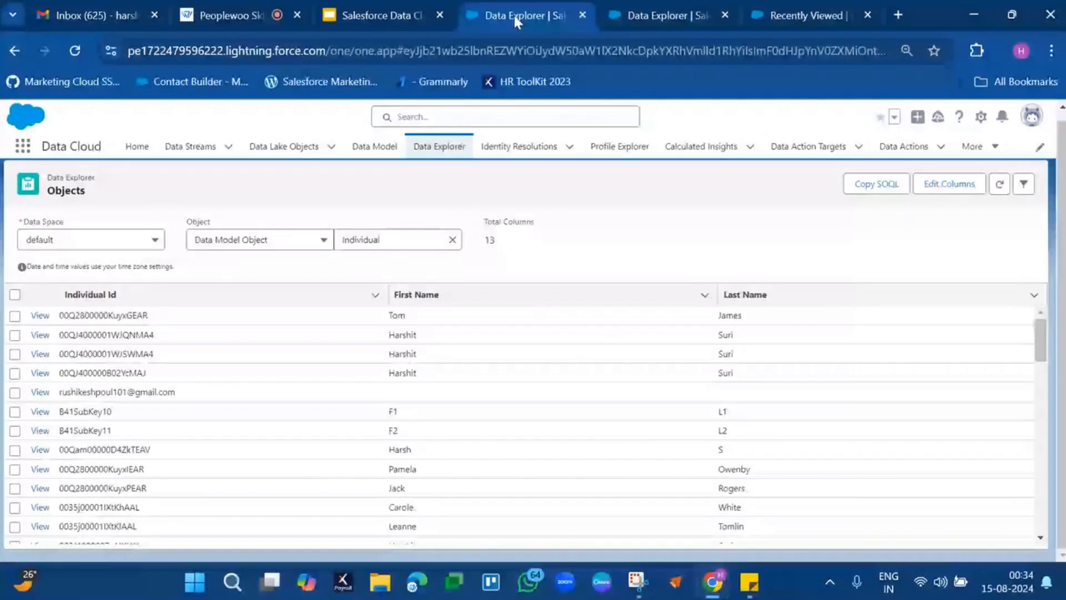
click(118, 337)
click(118, 337)
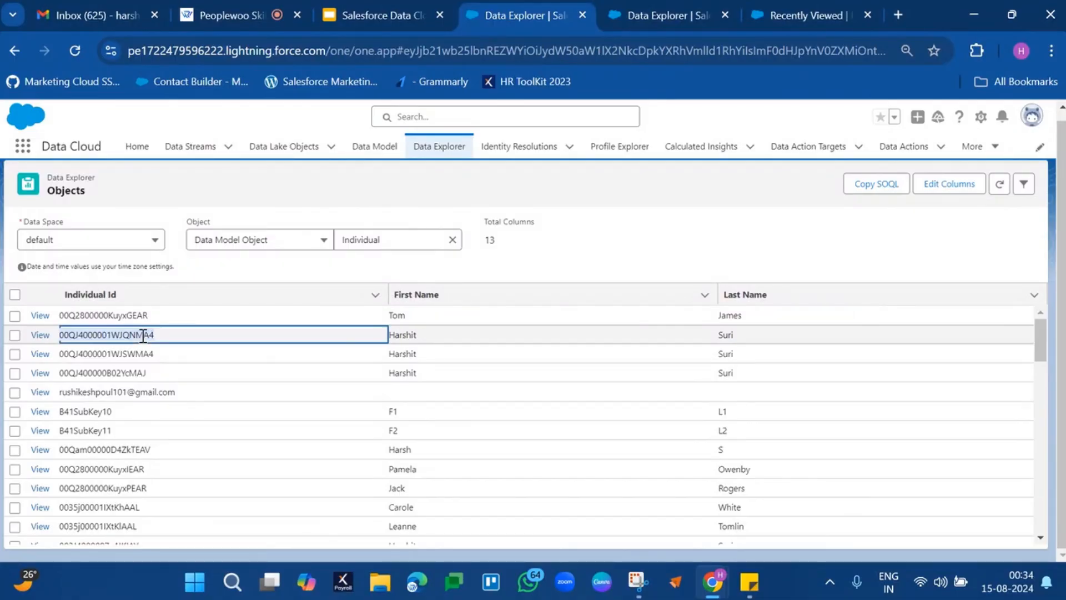
click(408, 336)
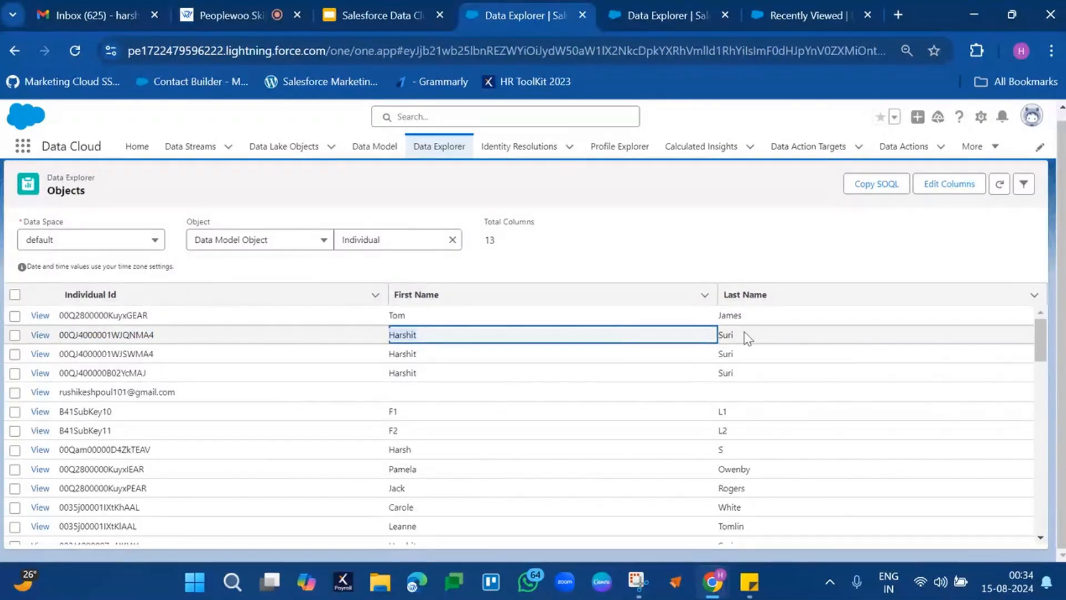
double_click(731, 333)
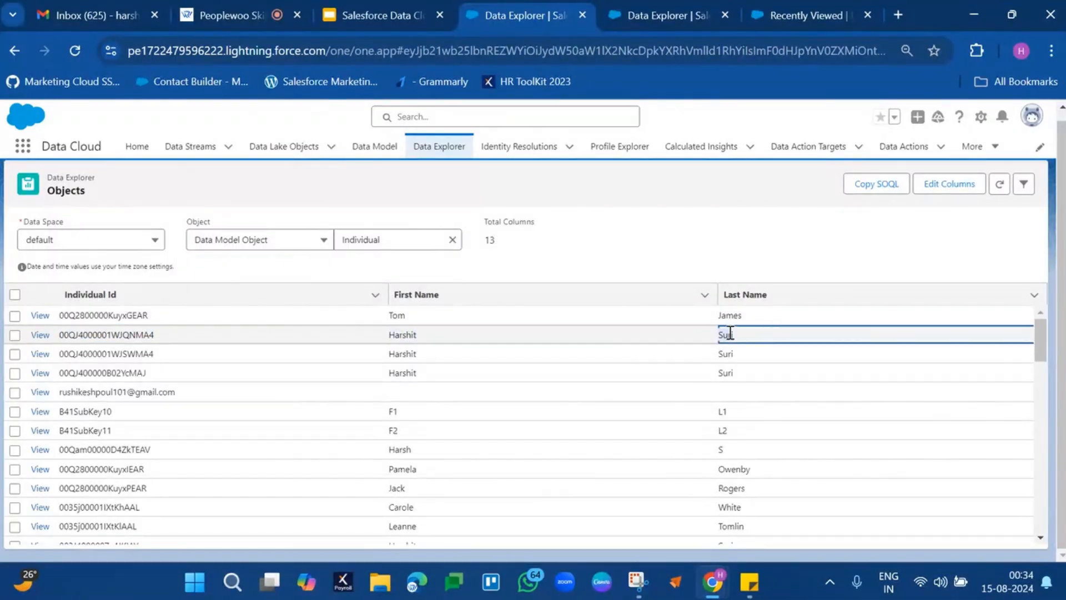
Filter the Individual records to those whose First Name equals the duplicate person's first name, and apply the filter.
click(1018, 193)
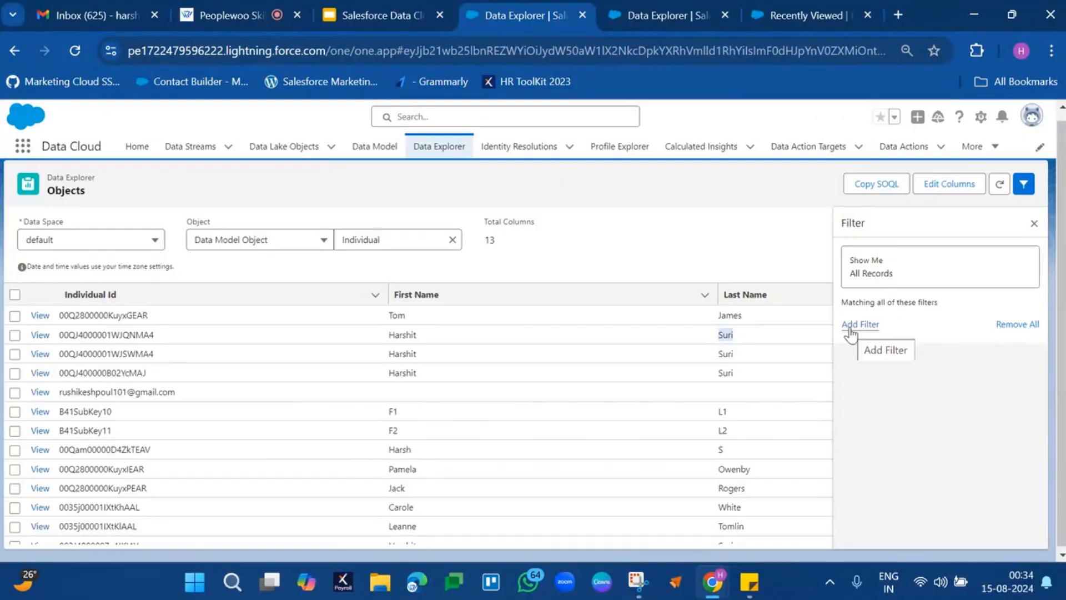
click(850, 327)
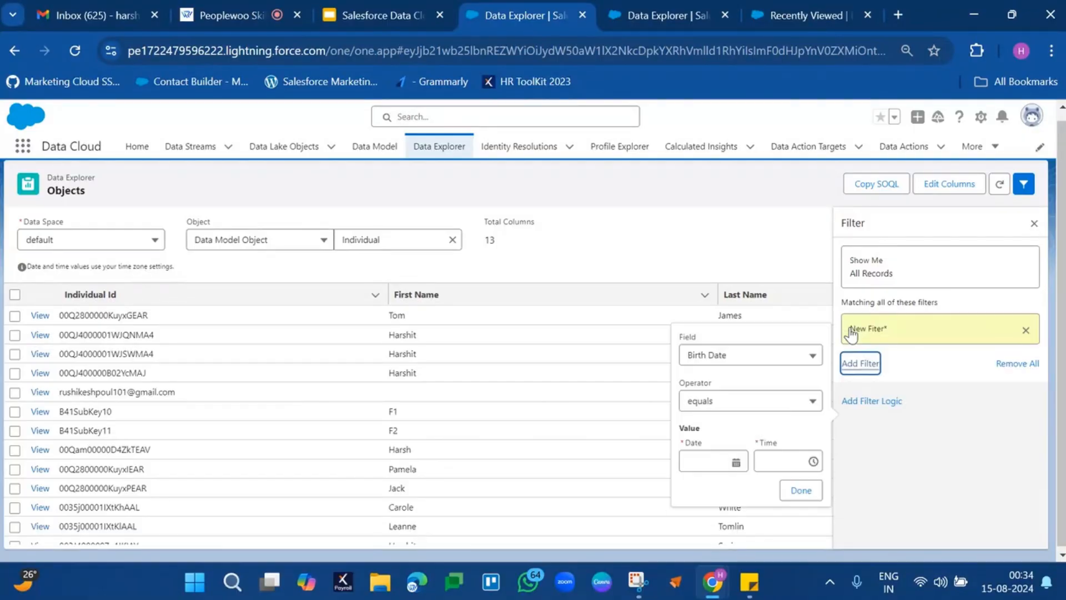
click(731, 361)
click(729, 476)
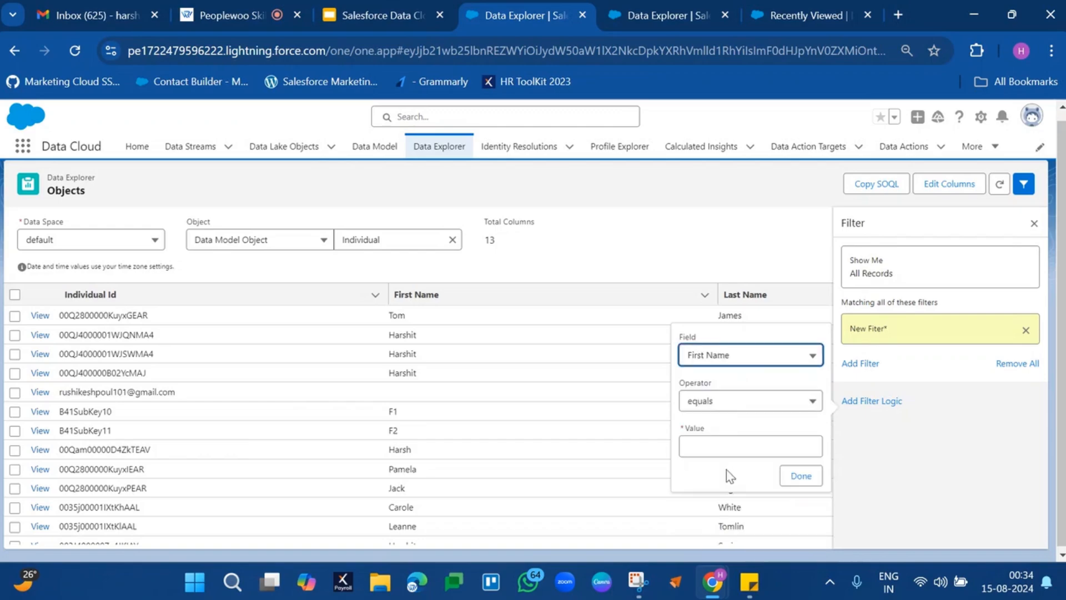
click(730, 446)
text(Harshit)
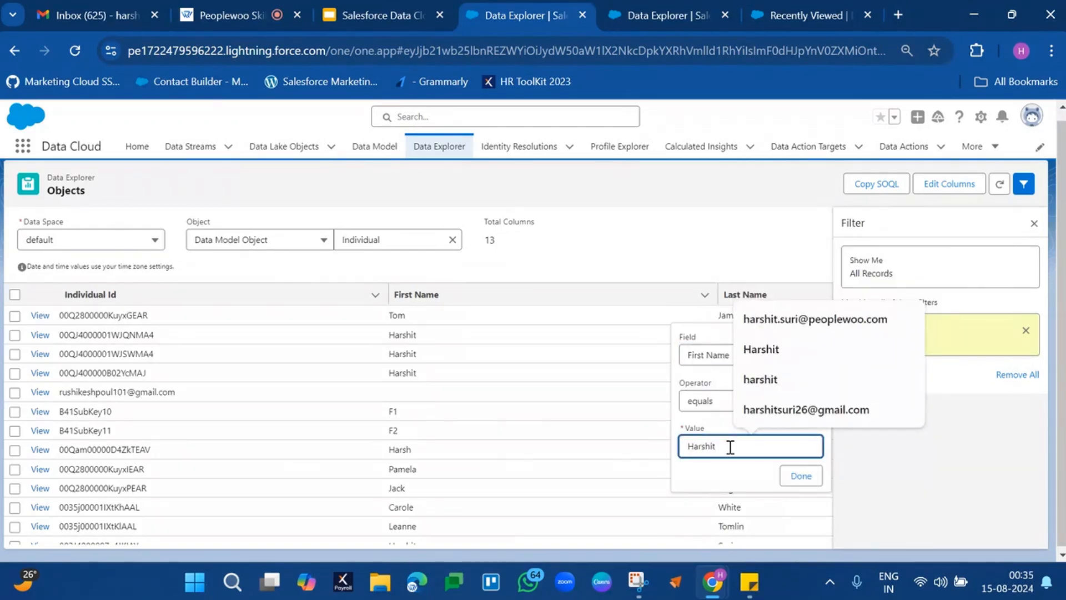
click(803, 476)
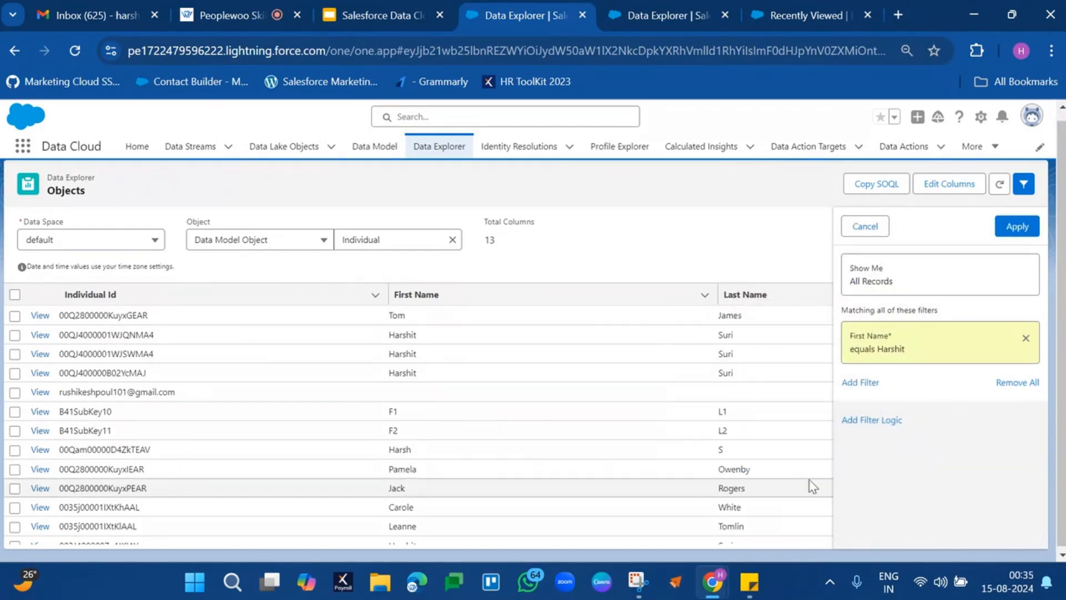
click(1021, 230)
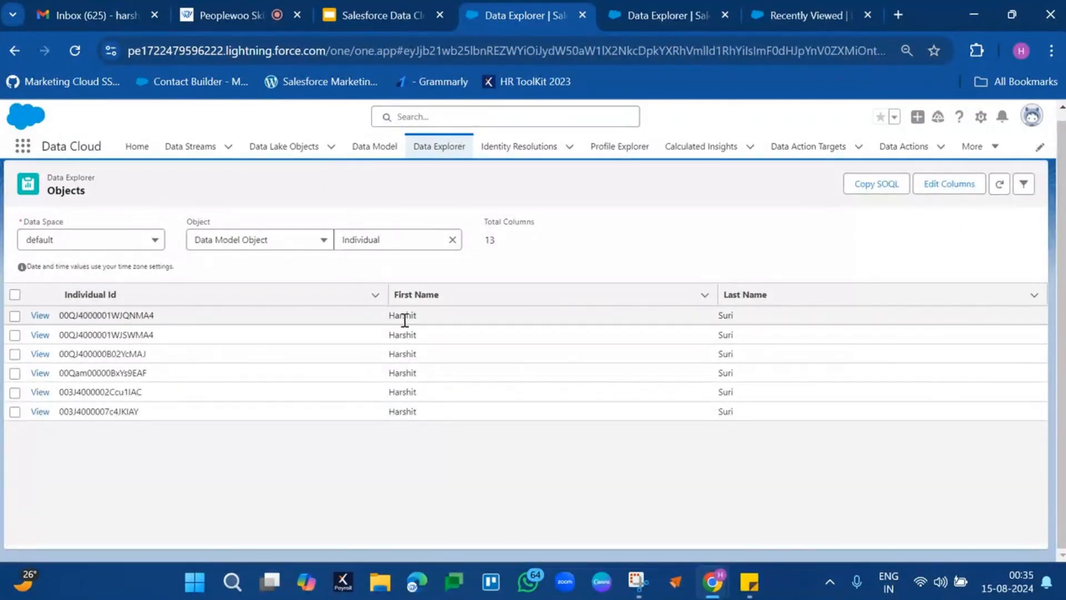
Examine the first names and individual IDs of the filtered Individual records.
drag(403, 315, 419, 419)
click(730, 466)
drag(110, 316, 111, 407)
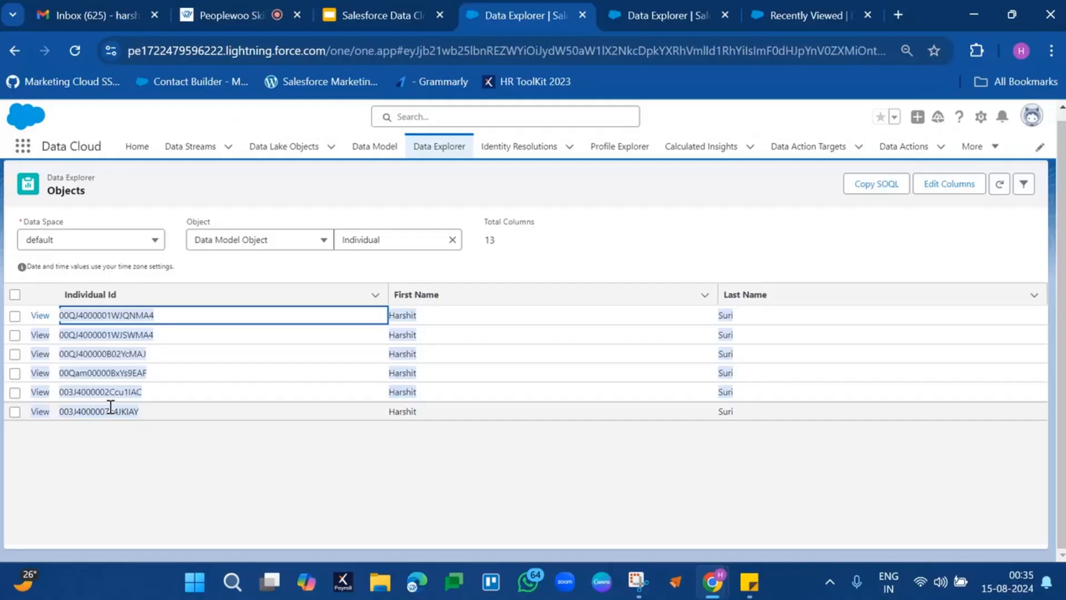
click(153, 446)
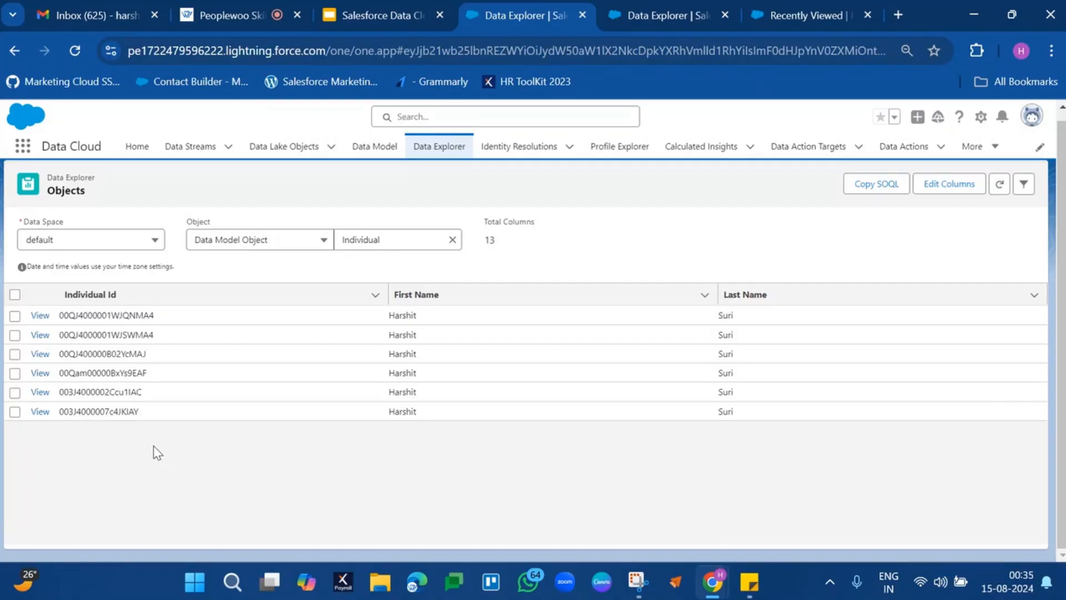
Copy the Individual Id of the first filtered record and switch to the Contact Point Email object.
double_click(89, 315)
key(ctrl+c)
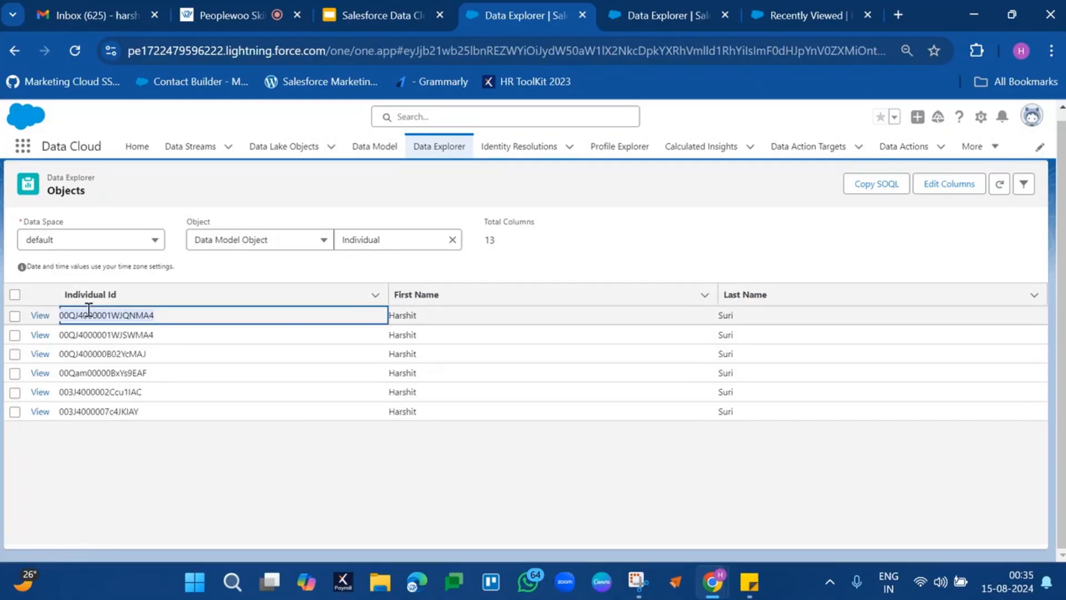
click(644, 15)
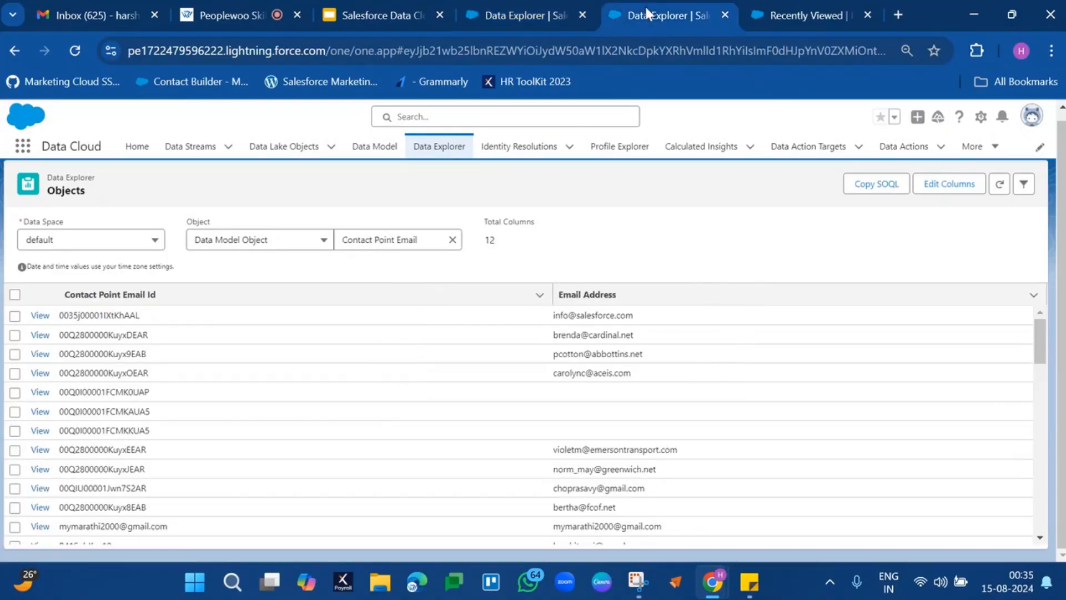
click(963, 186)
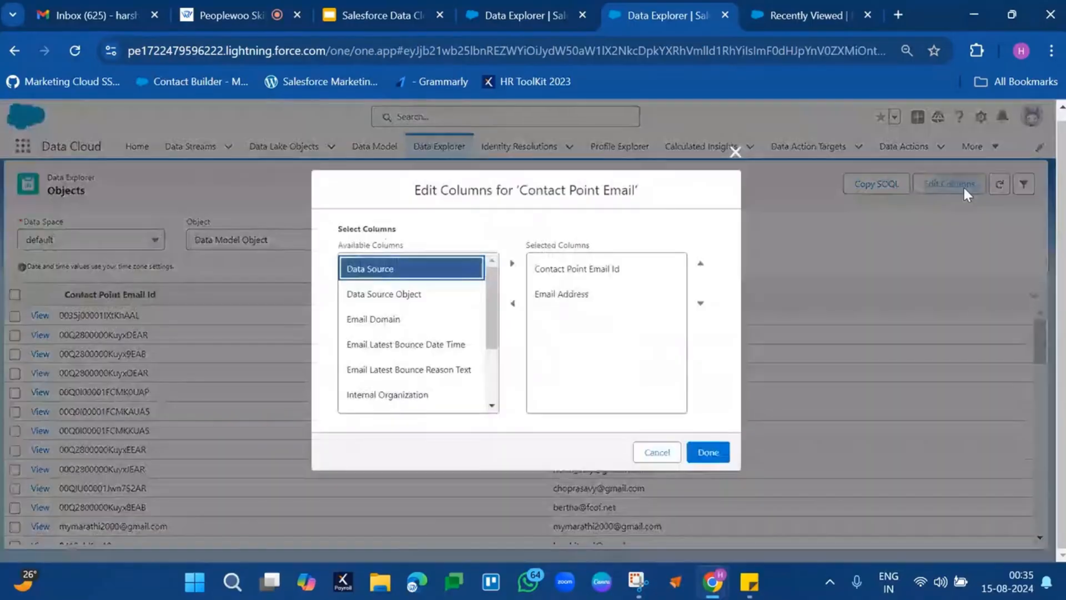
click(656, 452)
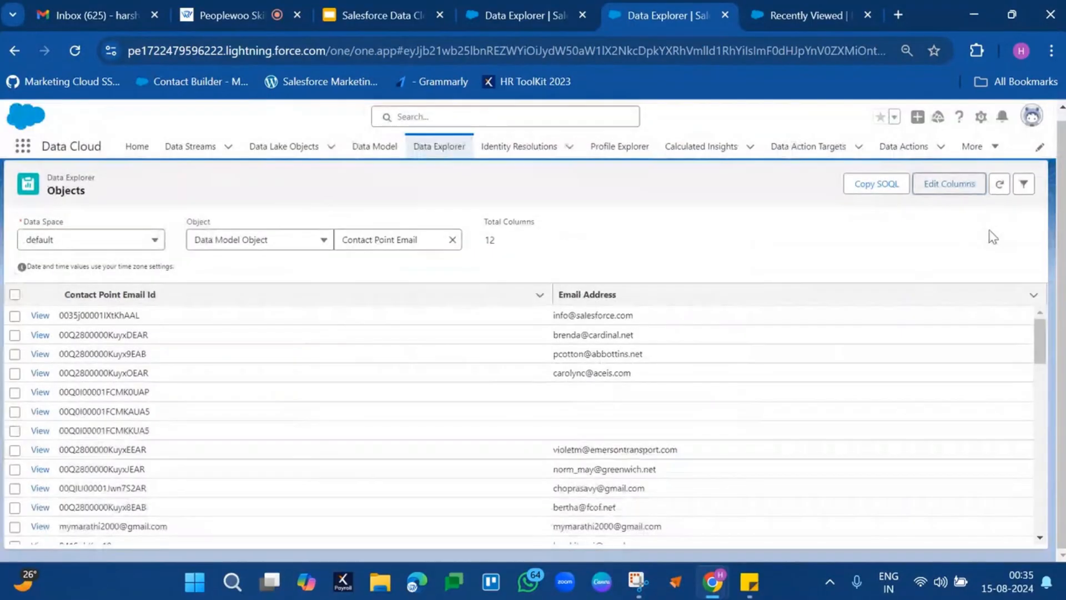
Filter Contact Point Email to the Contact Point Email Id that equals the copied individual ID, and examine the record's email address.
click(1026, 192)
click(862, 326)
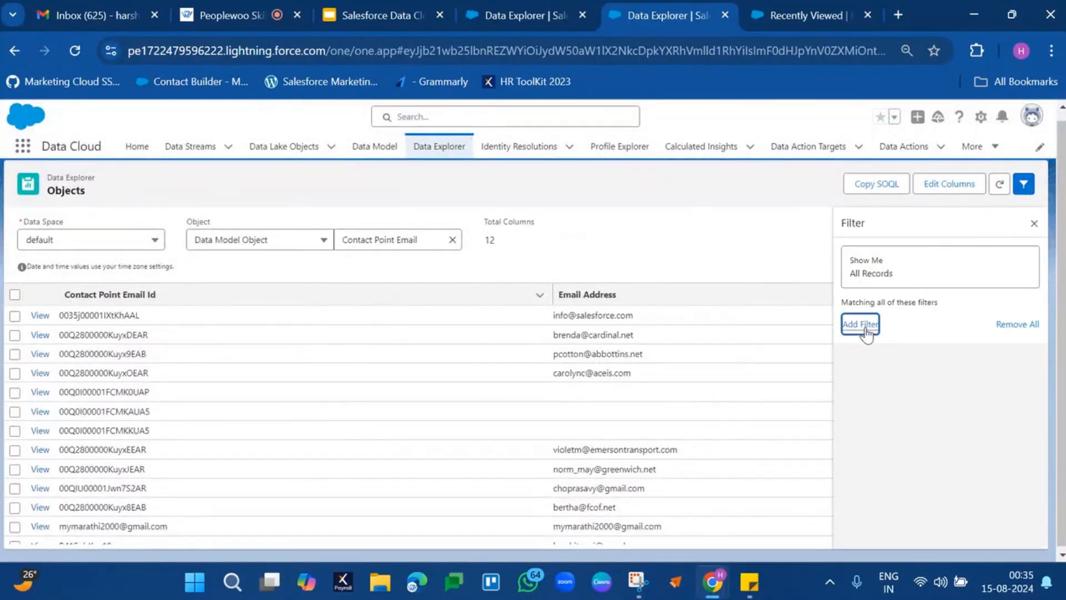
click(736, 363)
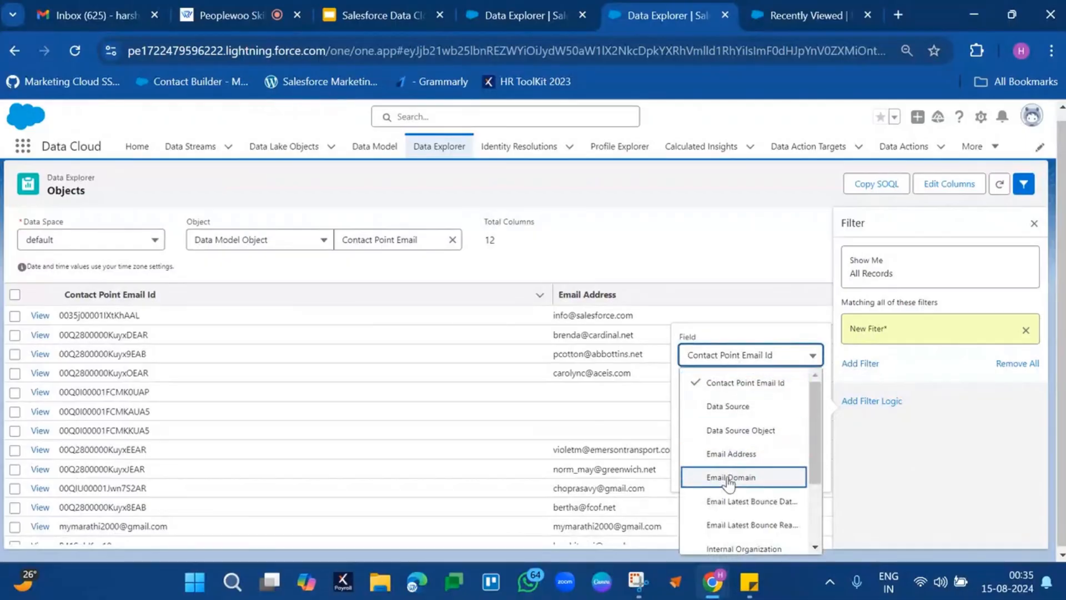
scroll(729, 492, down, 2)
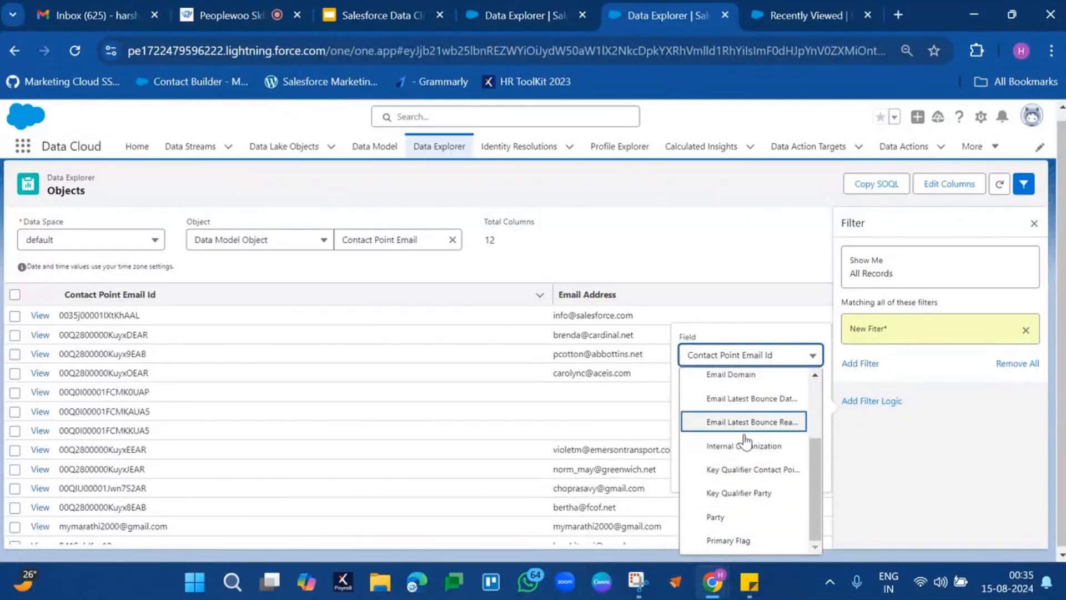
scroll(738, 444, up, 1)
scroll(739, 442, up, 2)
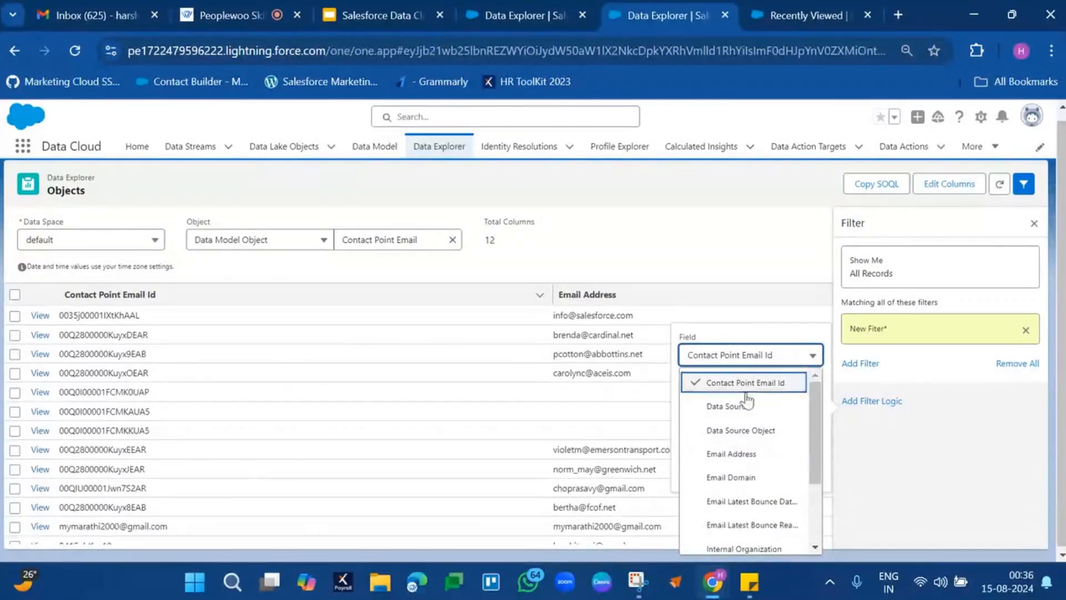
click(754, 389)
click(716, 443)
key(ctrl+v)
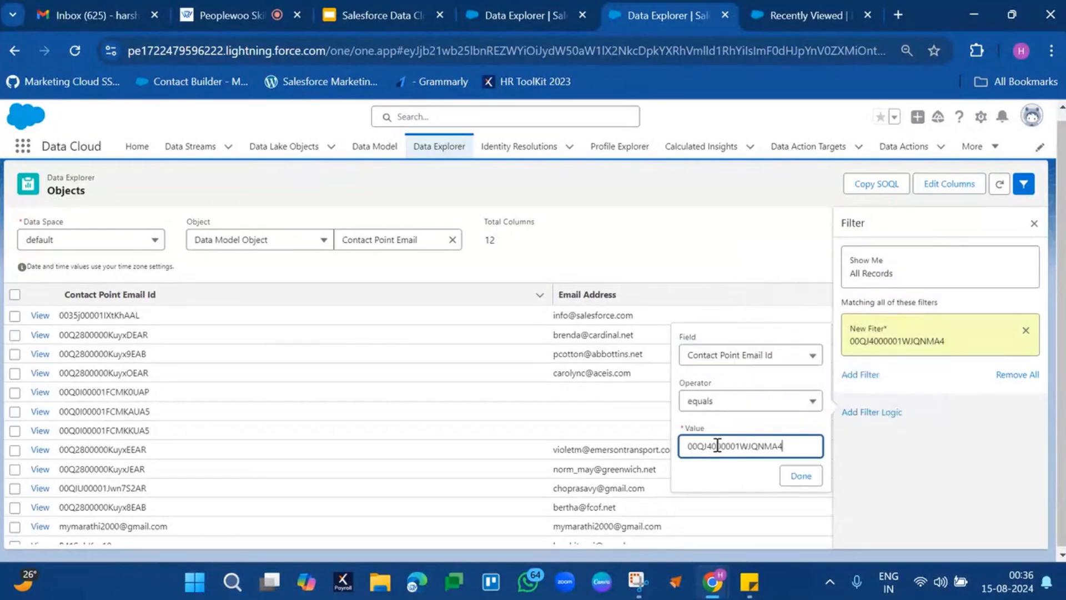
click(800, 476)
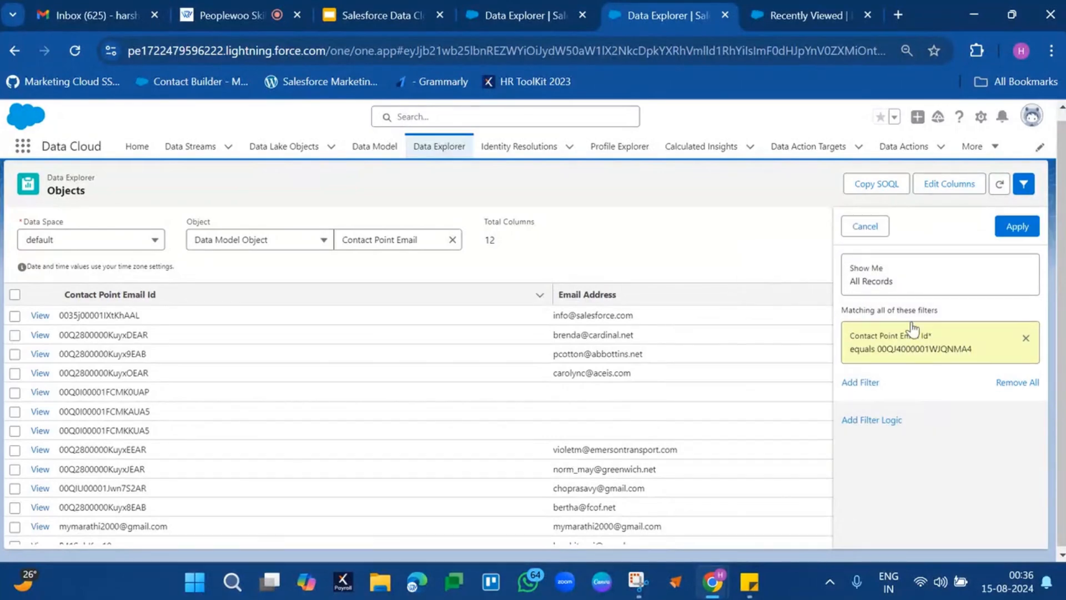
click(1026, 223)
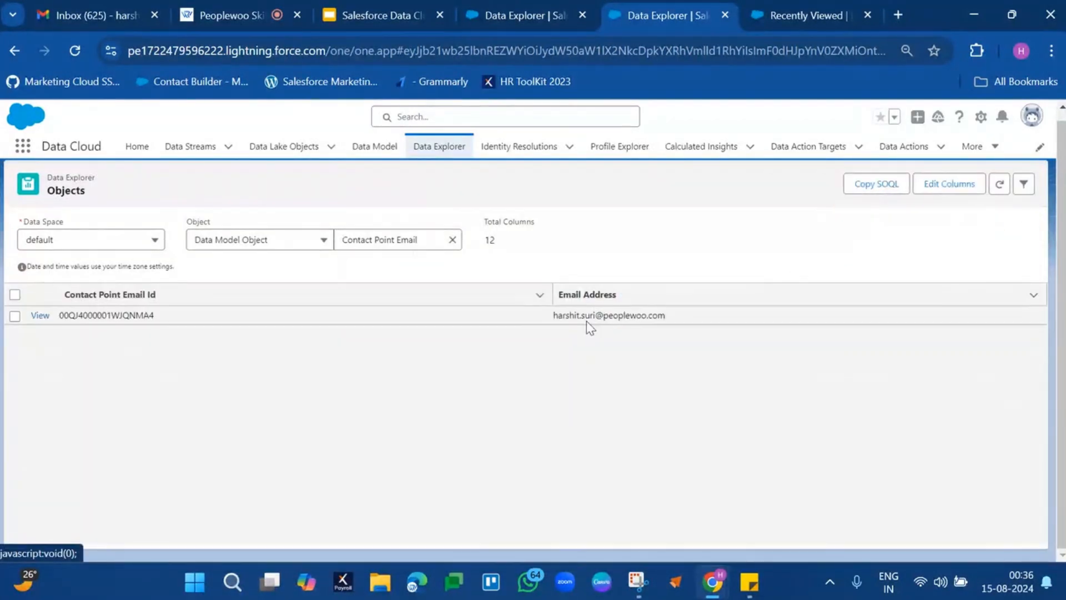
double_click(604, 321)
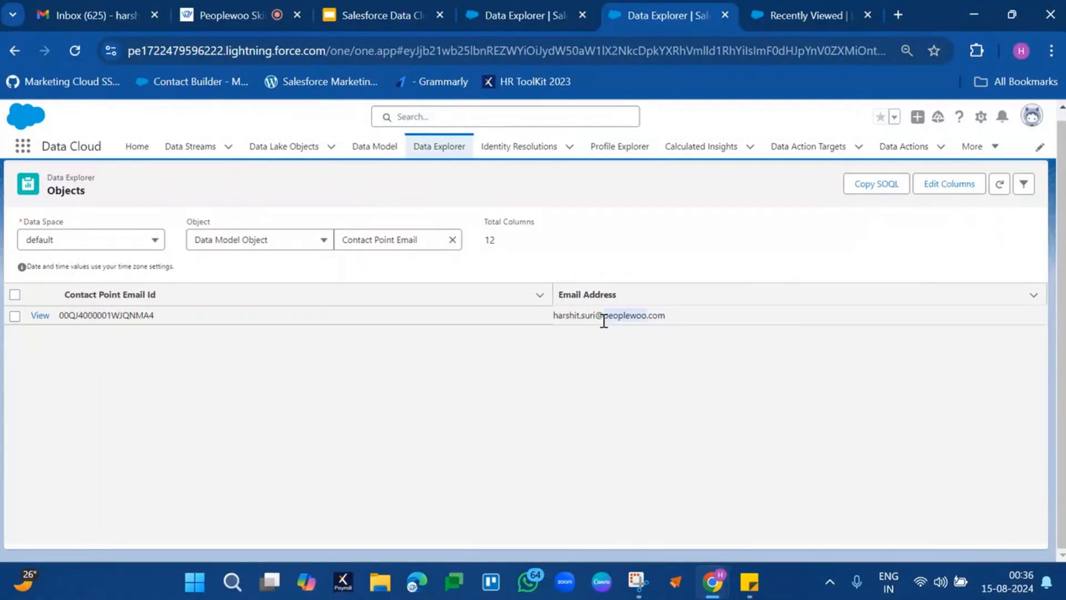
drag(687, 314, 547, 315)
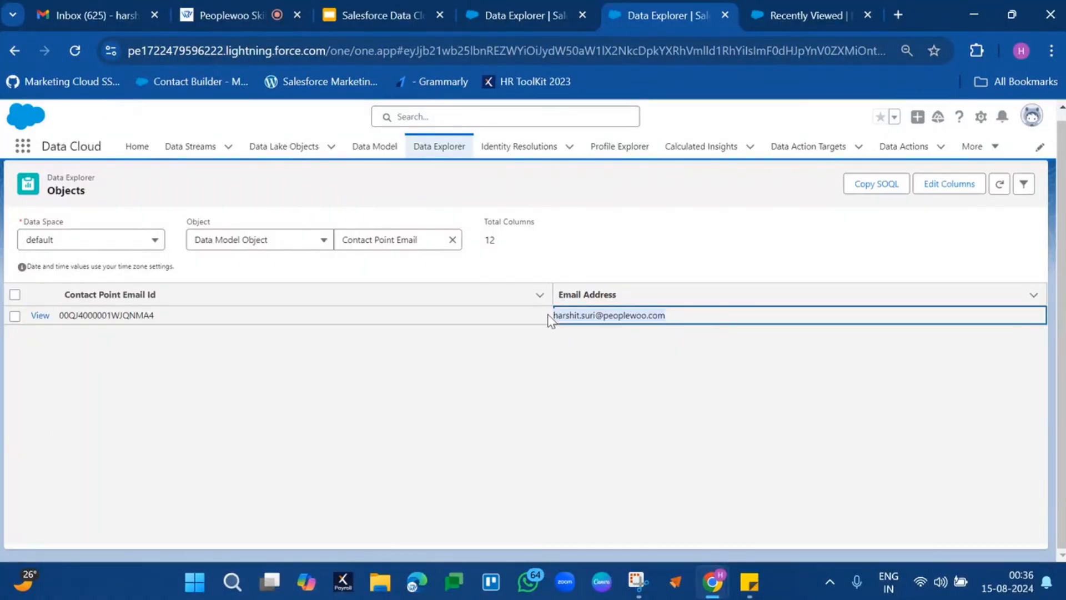
Replace the Contact Point Email Id filter value with the second Individual record's ID and apply the filter.
click(1023, 189)
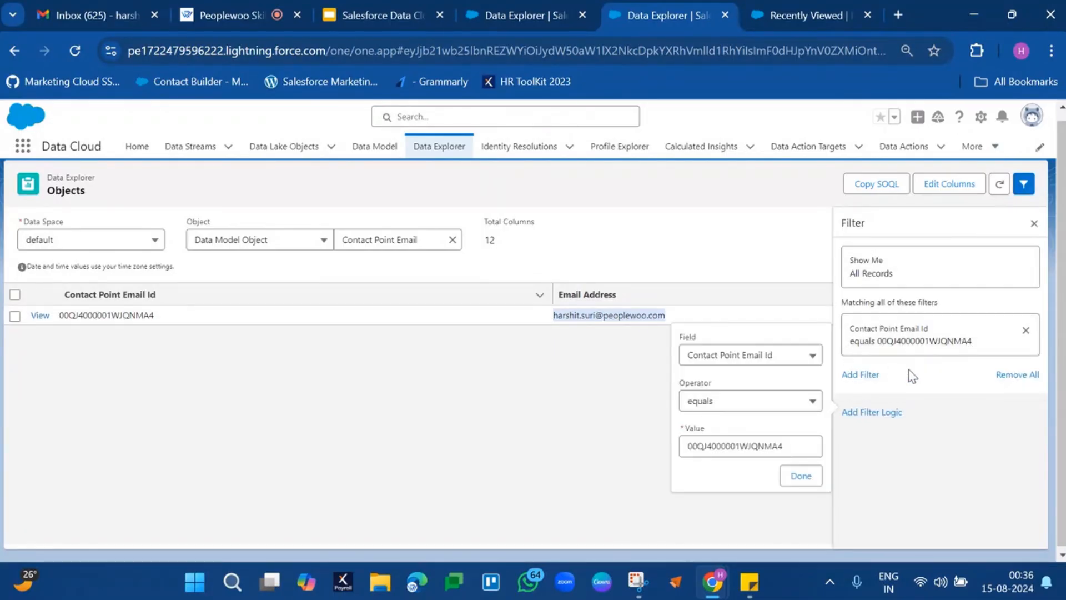
double_click(748, 443)
key(BackSpace)
click(494, 14)
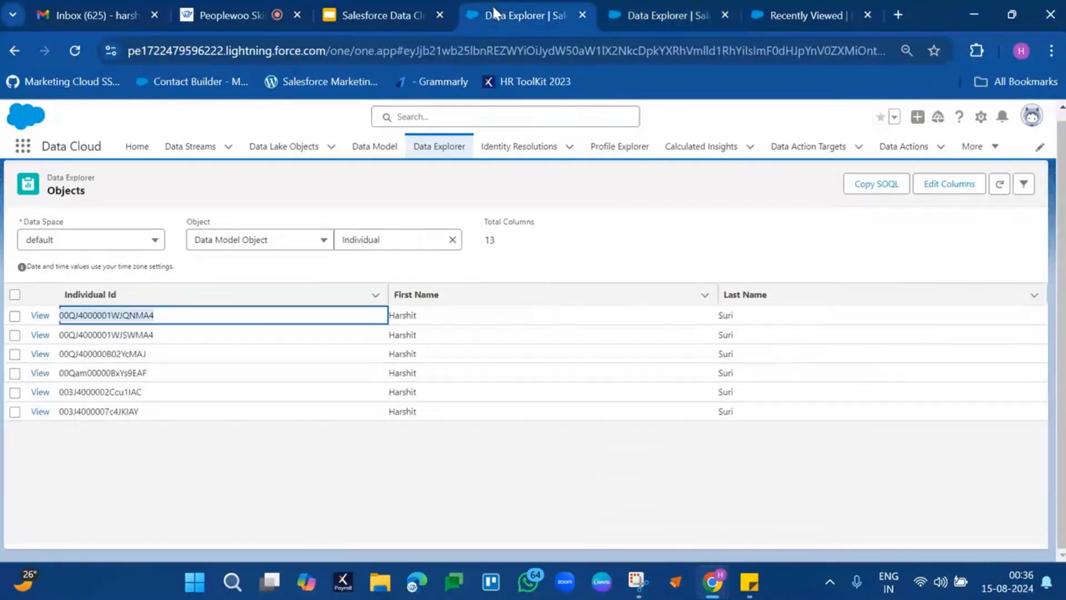
double_click(105, 331)
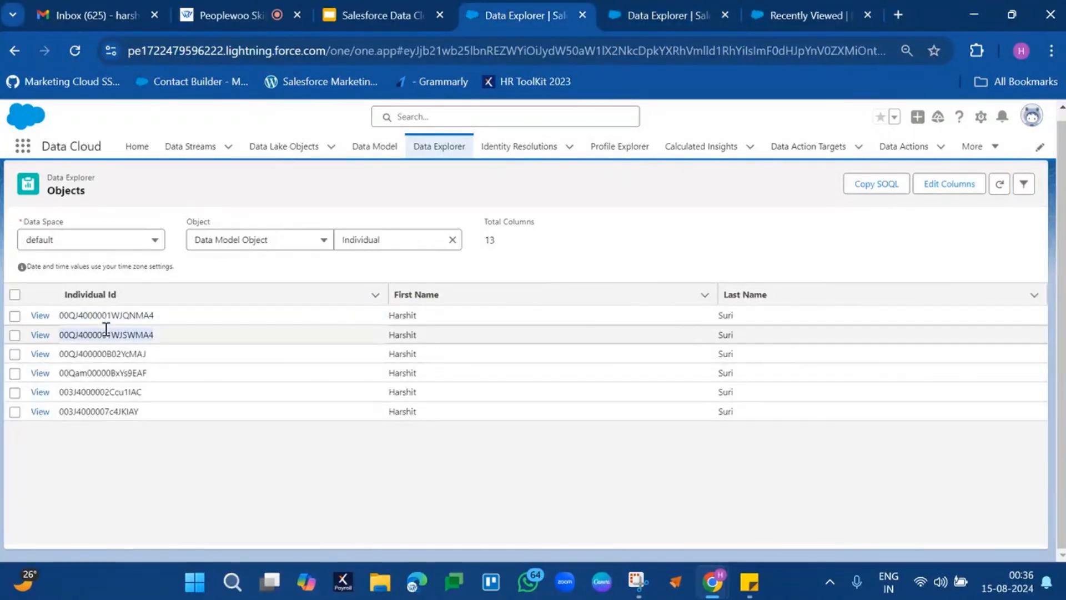
key(ctrl+c)
click(687, 7)
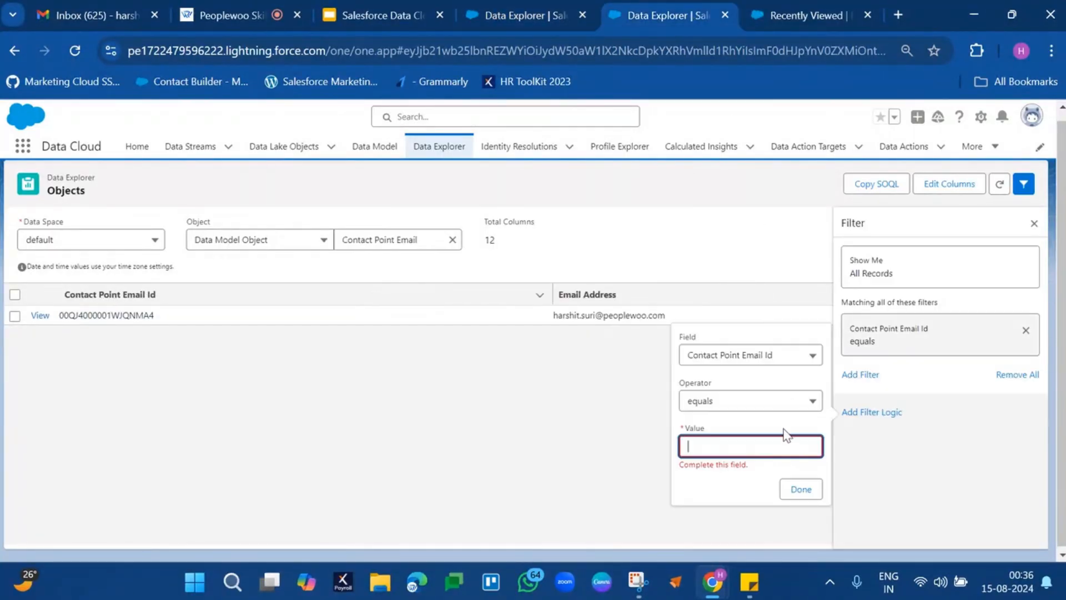
key(ctrl+v)
click(801, 489)
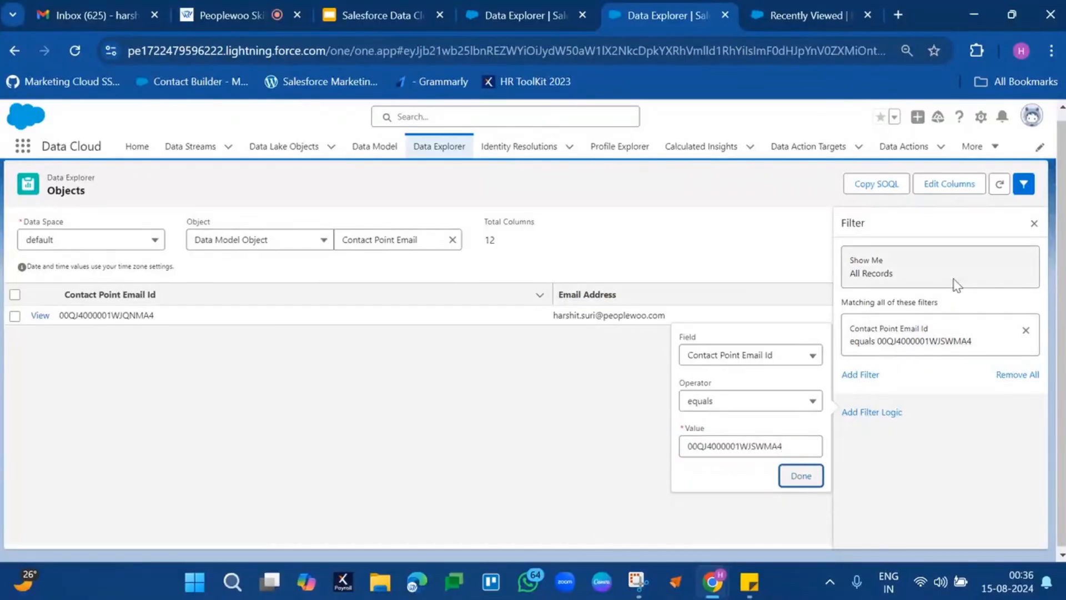
click(801, 475)
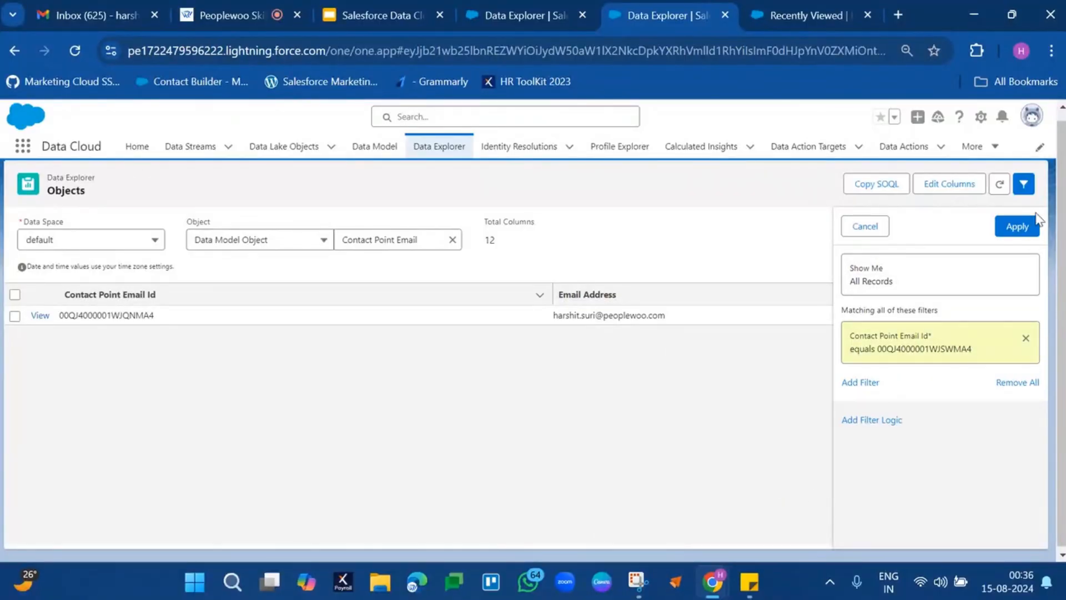
click(1019, 227)
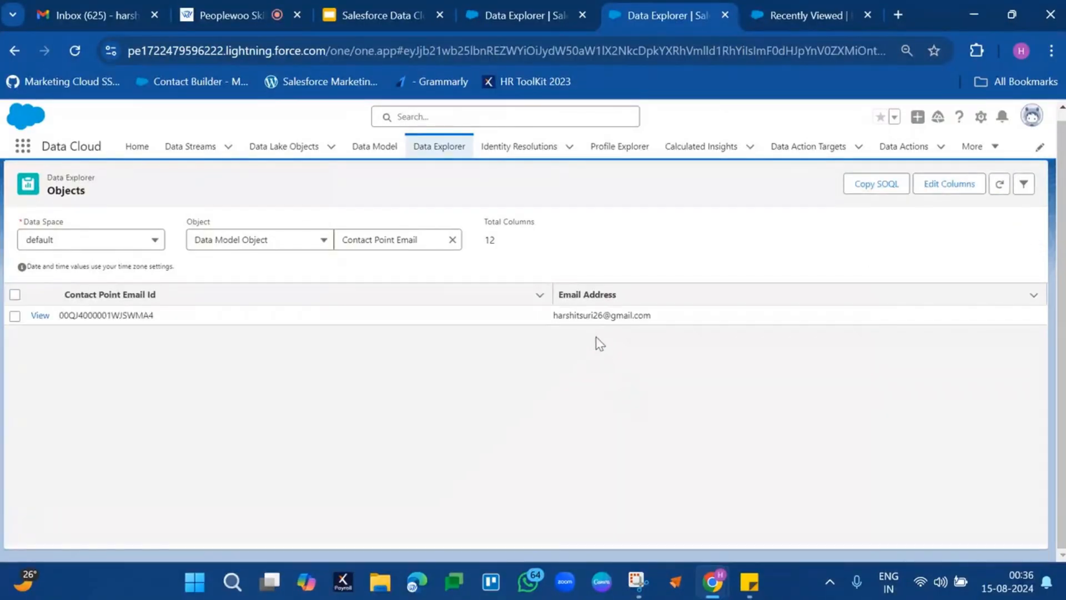
Compare the second record's email address with the IDs and names of the duplicate Individual records.
double_click(598, 315)
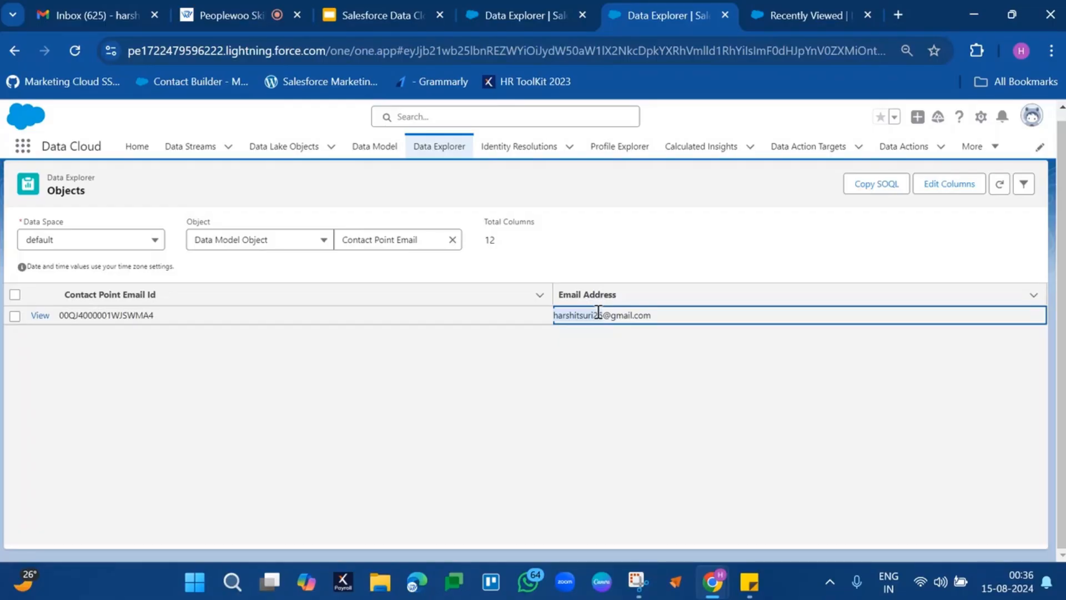
drag(598, 312, 604, 315)
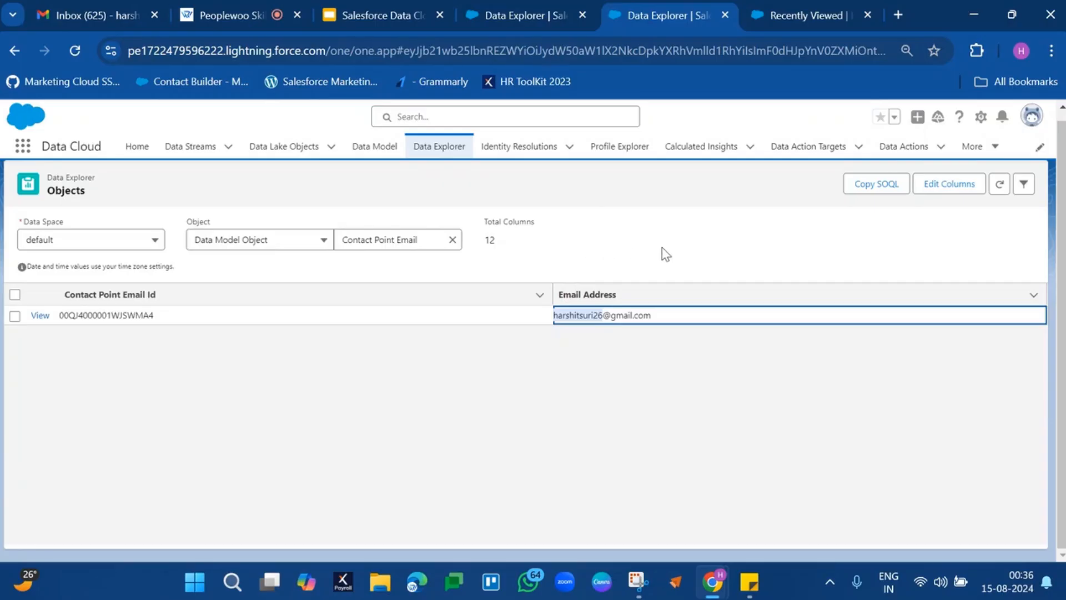
click(532, 10)
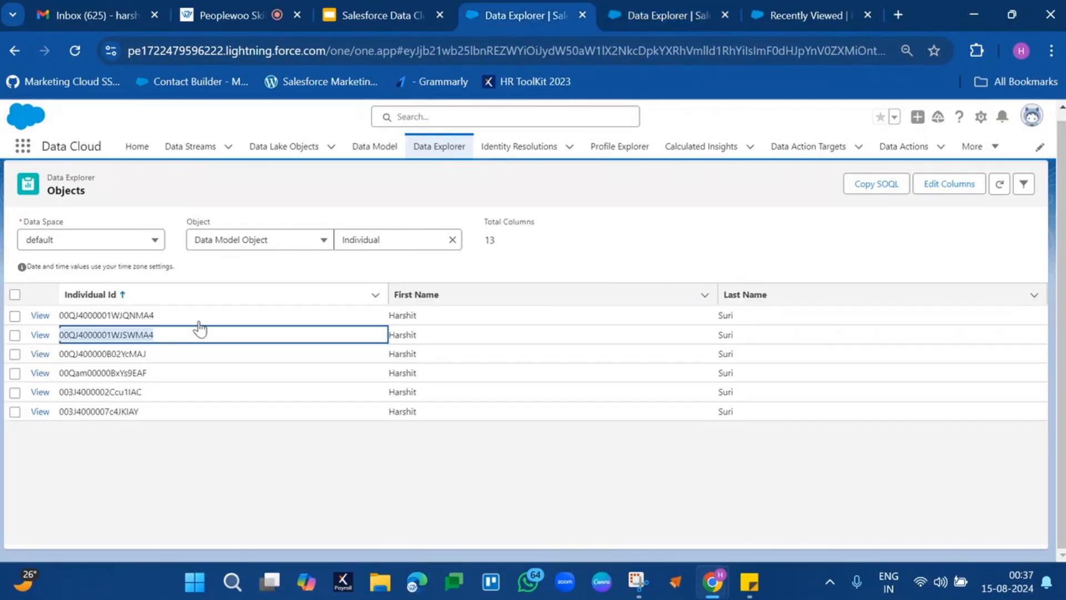
drag(165, 323, 821, 422)
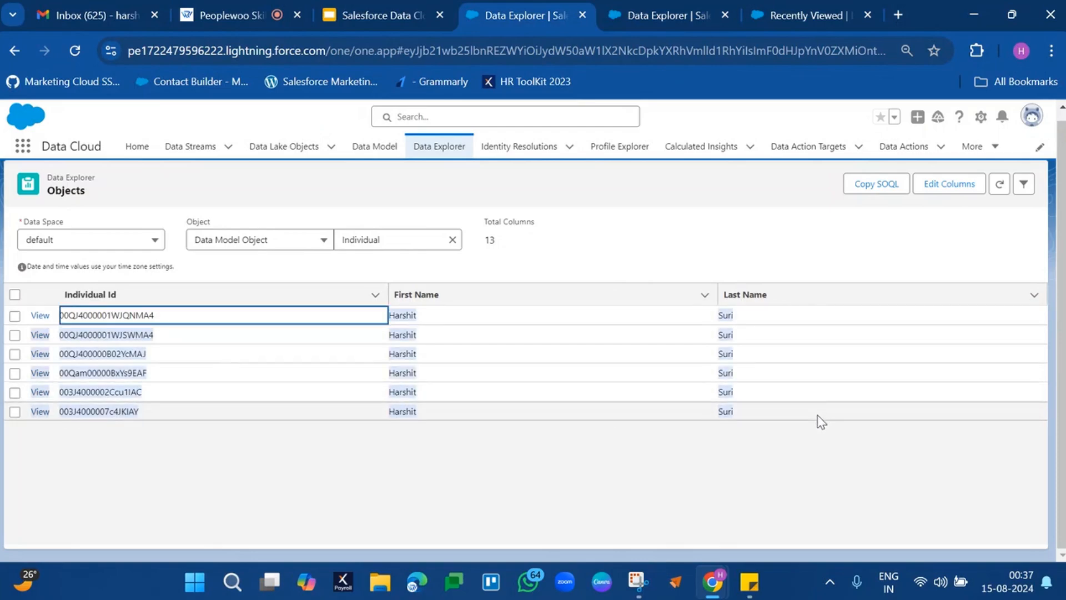
click(655, 11)
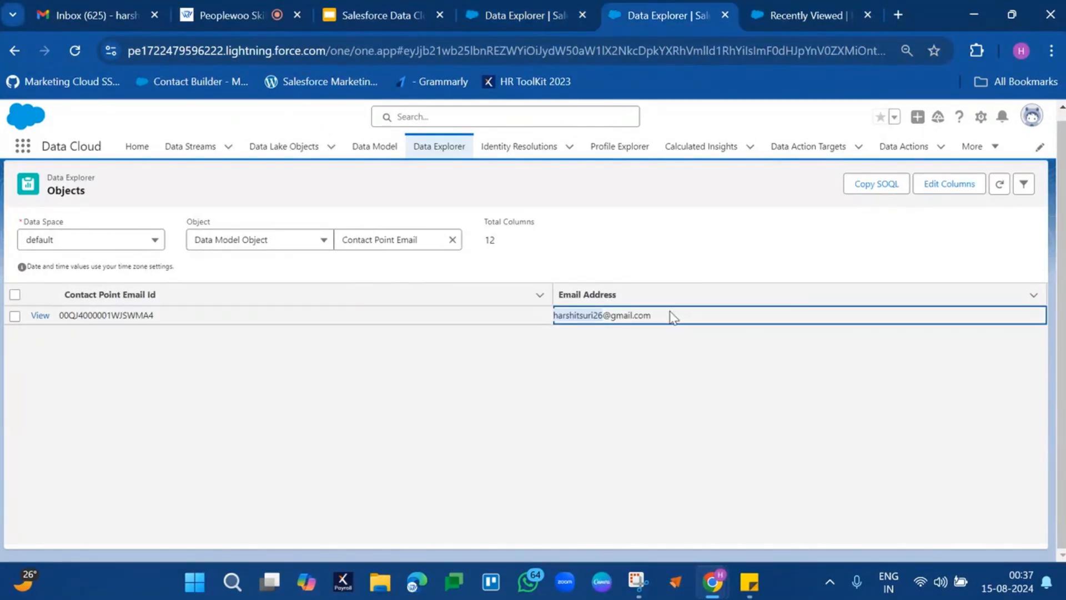
triple_click(628, 315)
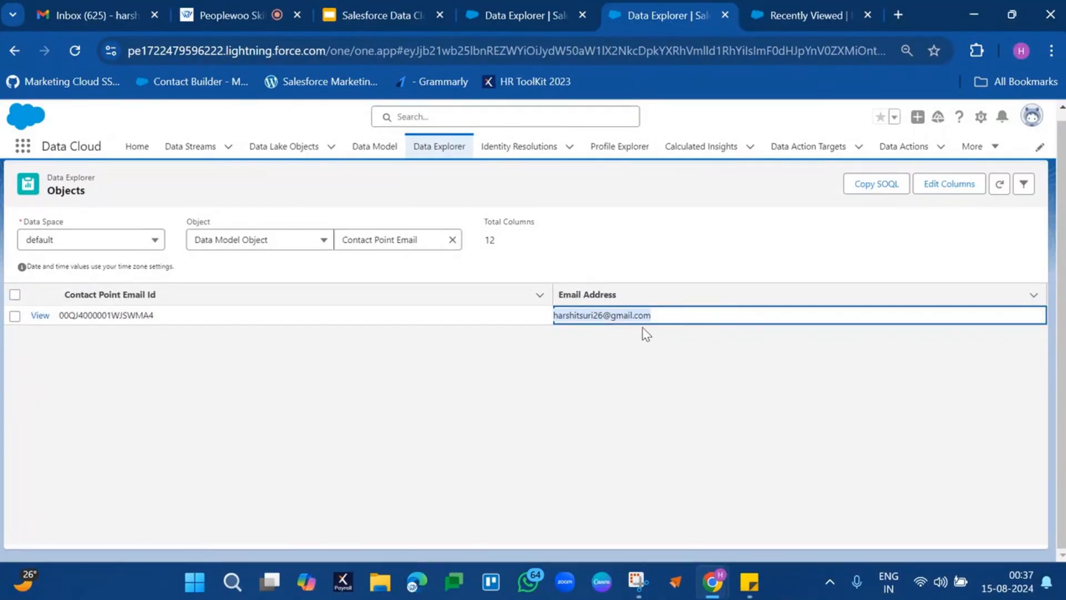
Change the Contact Point Email filter to Email Address equals the copied email address and apply it.
click(1024, 185)
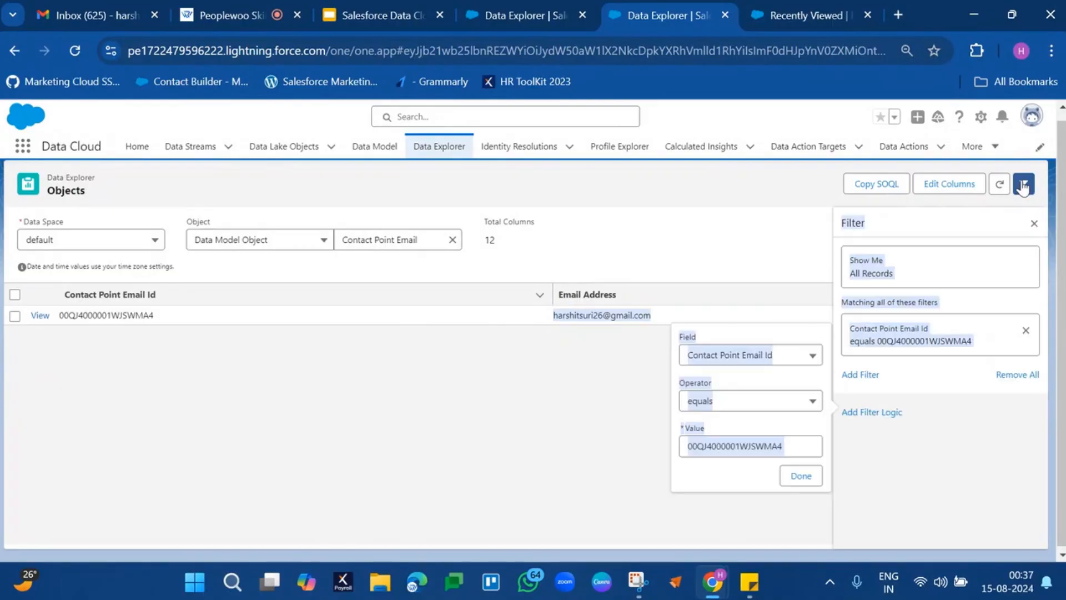
click(793, 383)
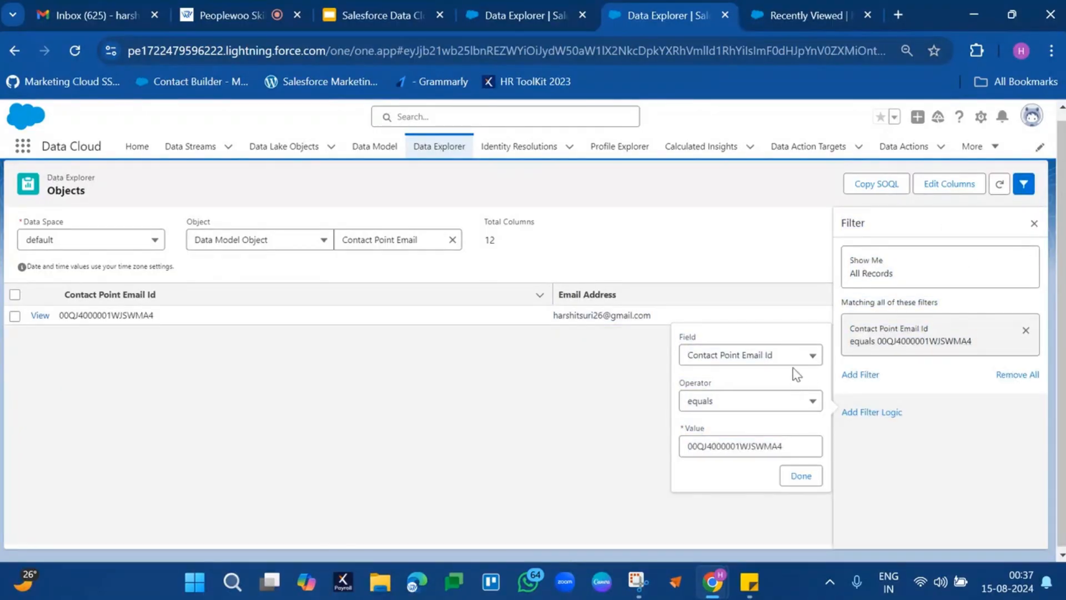
click(800, 364)
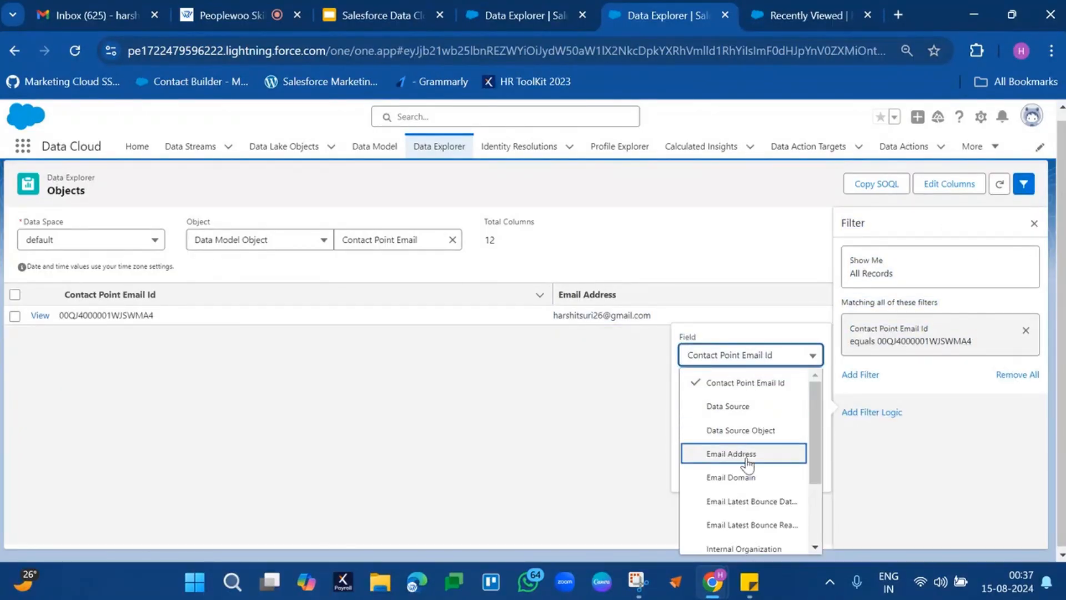
click(748, 454)
double_click(747, 436)
key(ctrl+v)
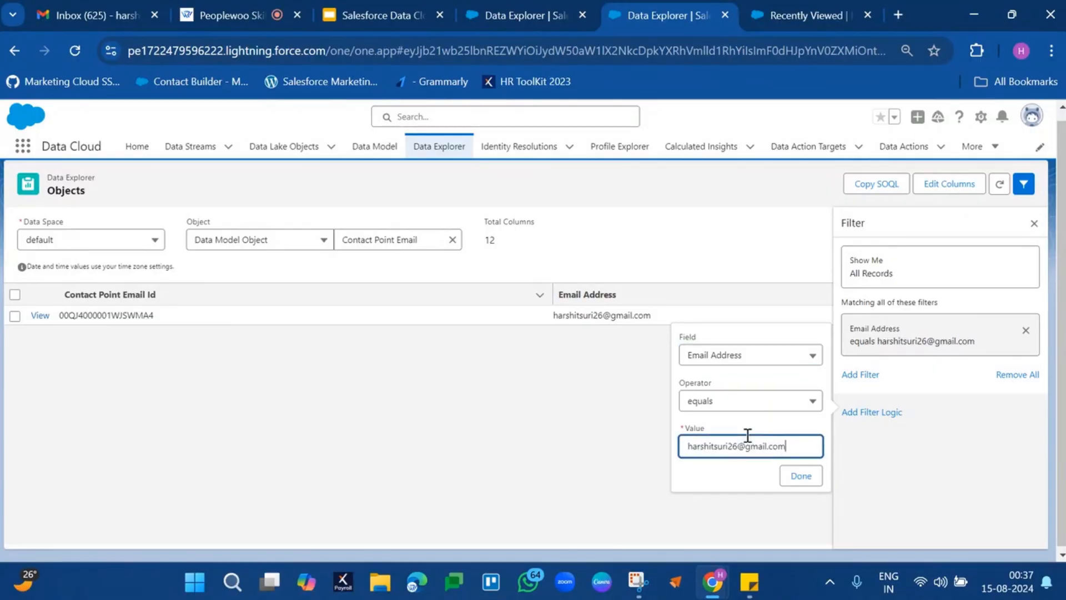
click(801, 475)
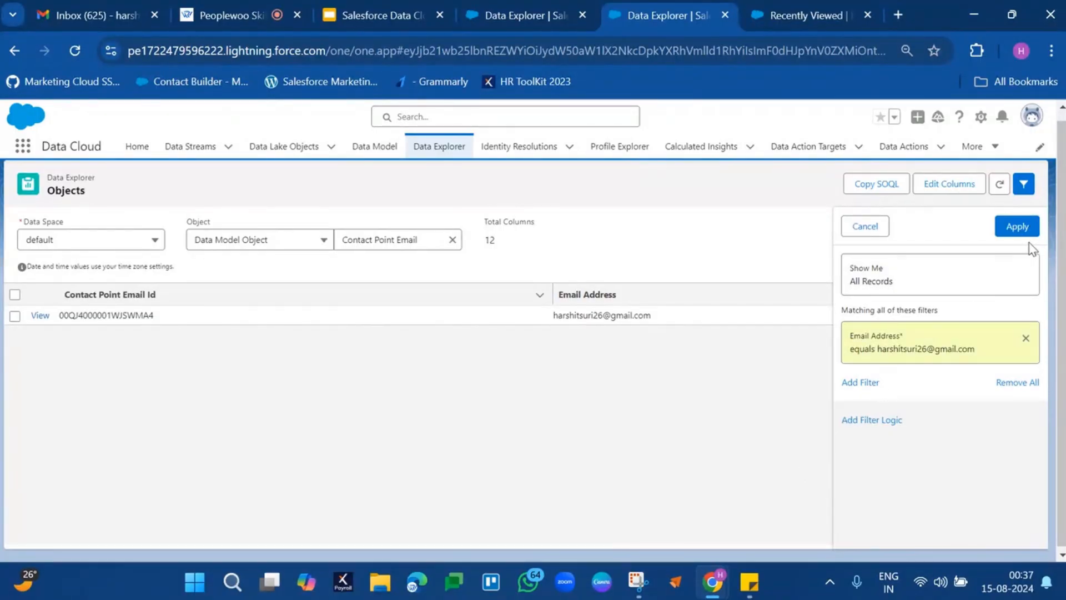
click(1022, 226)
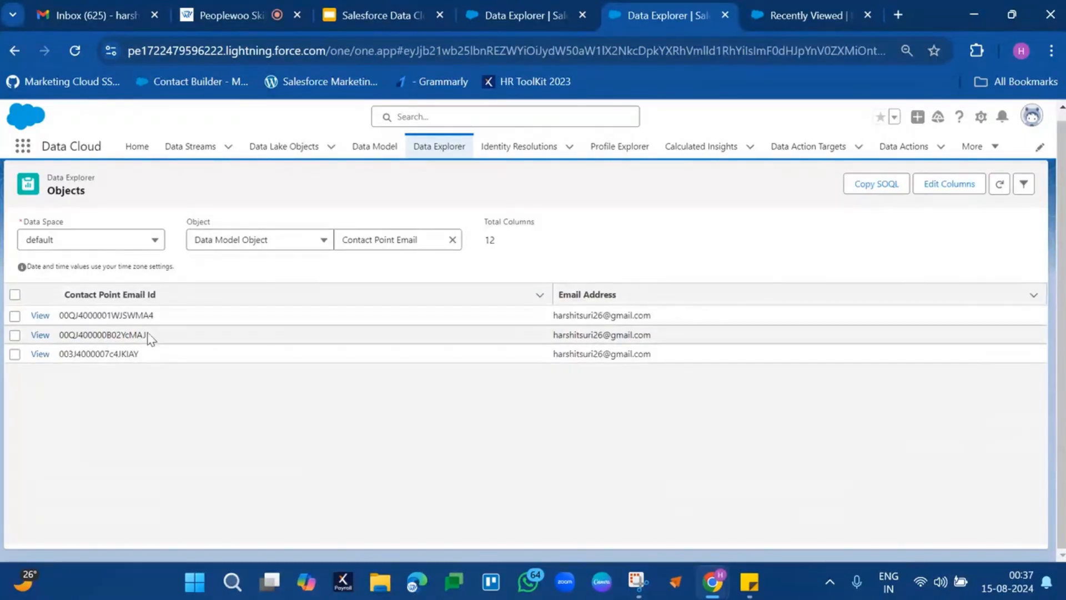
Review the filtered email records, copy the first Contact Point Email Id, and search for it among the Individual records.
drag(133, 321, 600, 335)
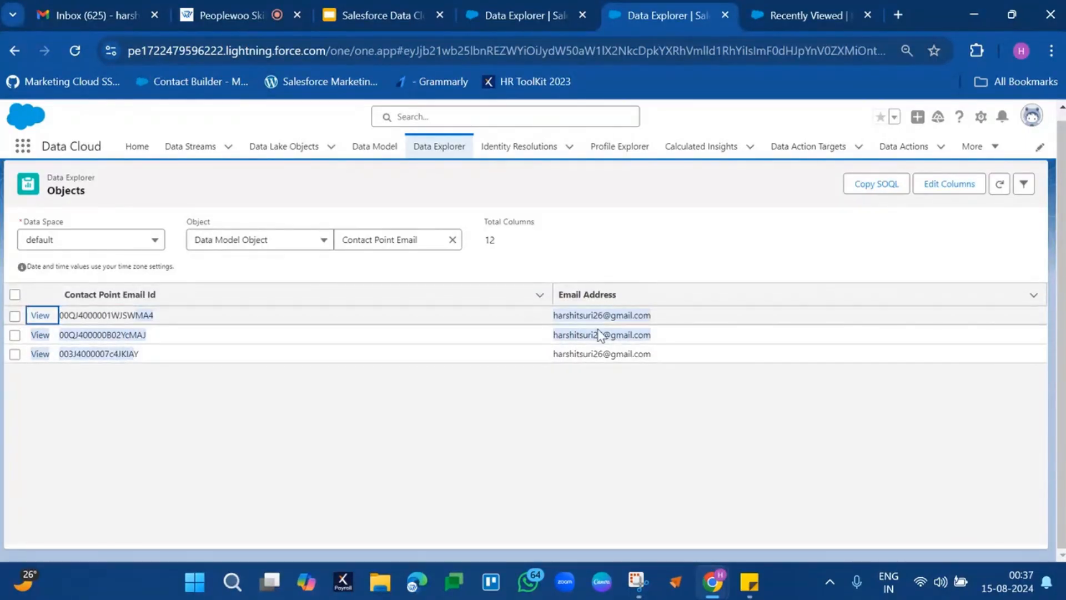
click(605, 413)
click(140, 314)
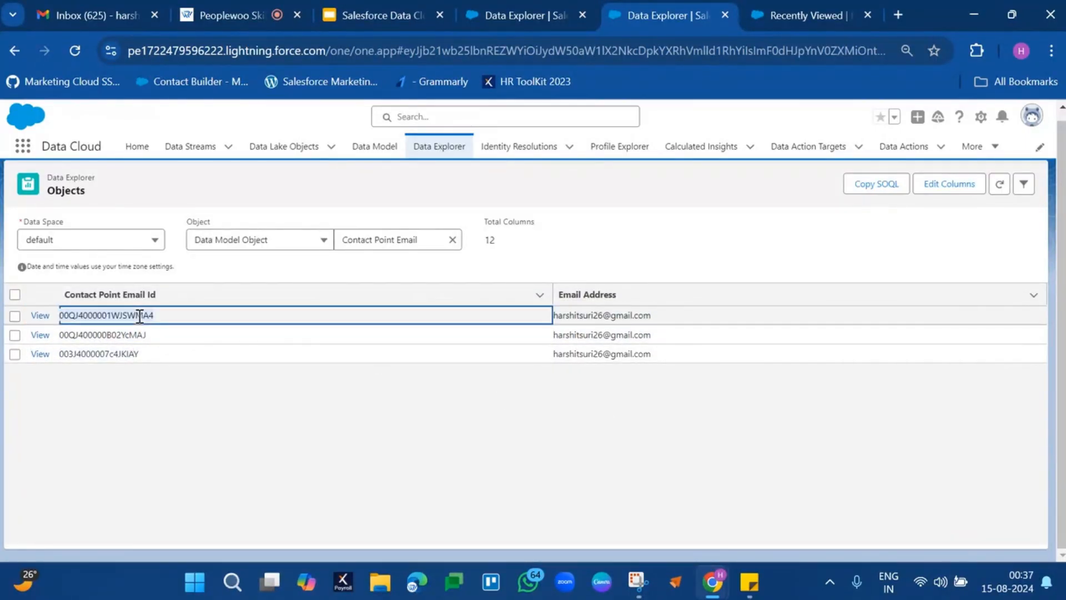
click(511, 14)
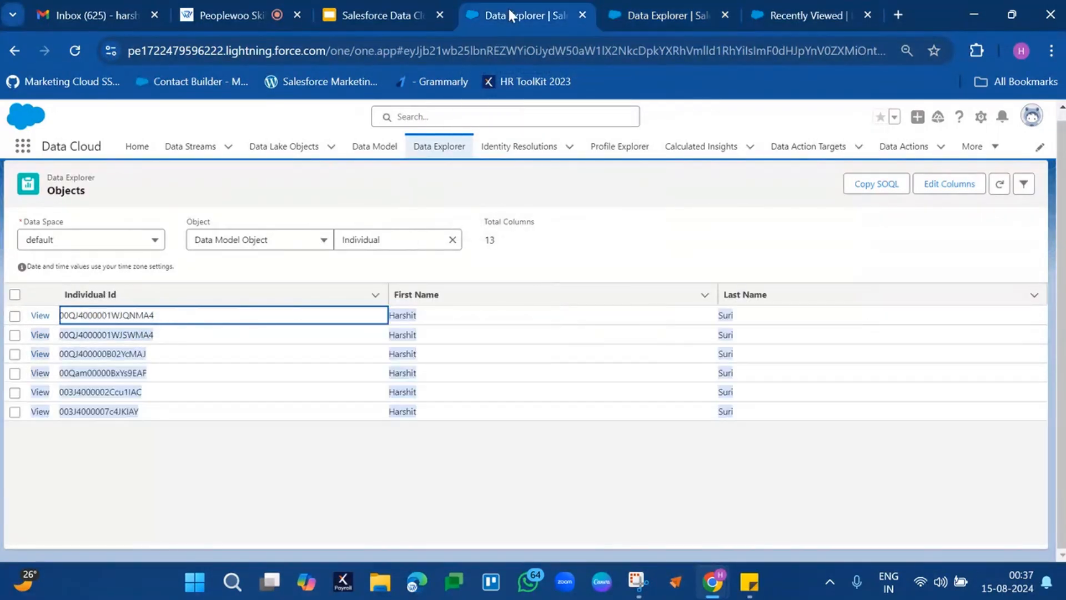
key(ctrl+f)
text(00QJ4000001WJSWMA4)
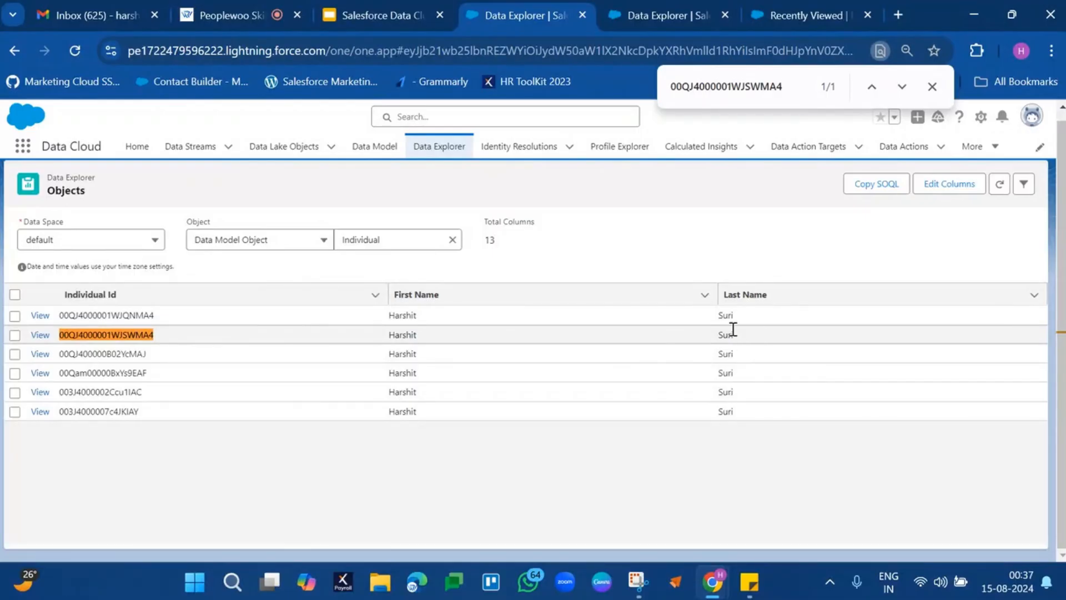
Copy the second Contact Point Email Id and search for it among the Individual records.
click(661, 15)
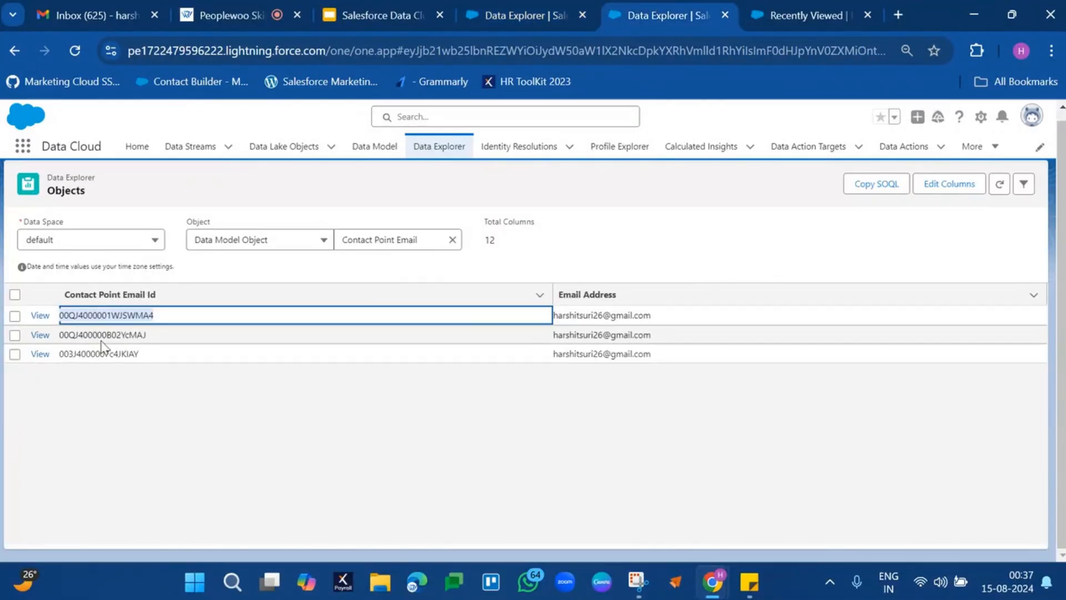
double_click(107, 336)
key(ctrl+c)
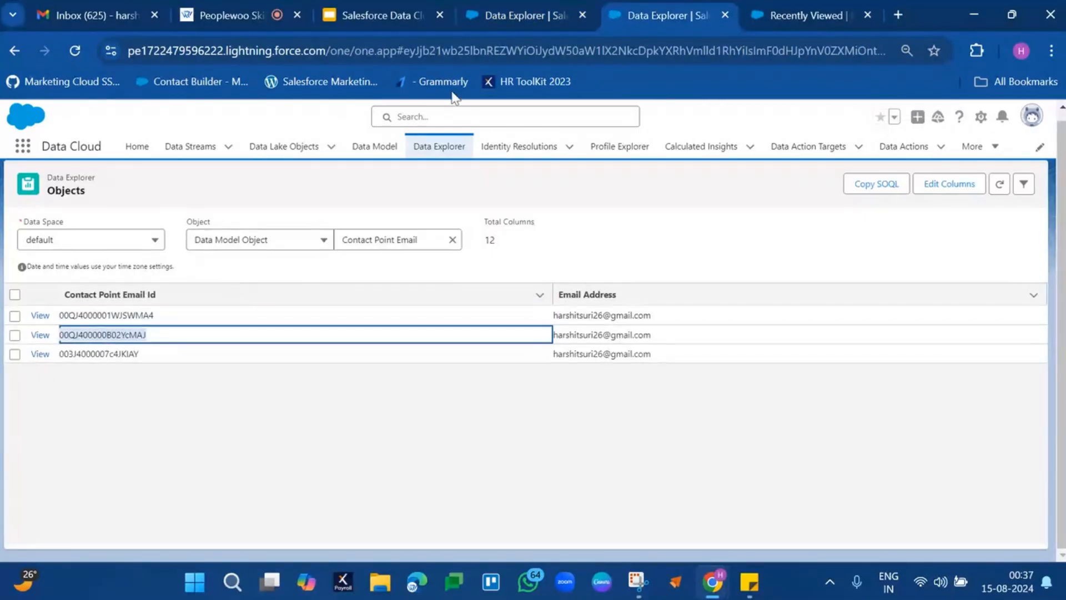
click(526, 9)
key(ctrl+v)
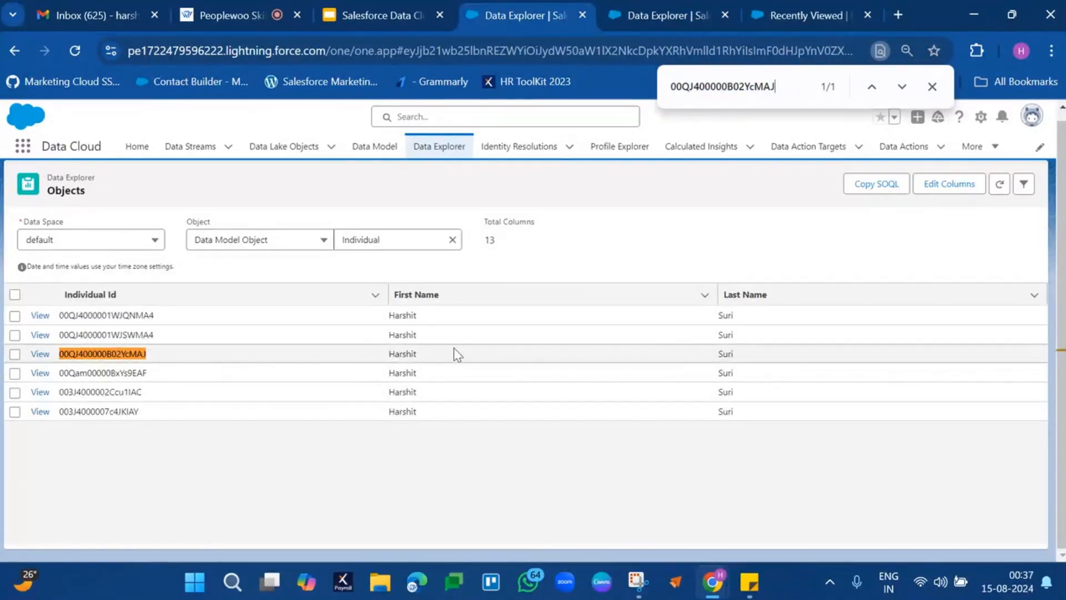
Search the Individual records for the third Contact Point Email Id, and compare the IDs and email addresses of the filtered Contact Point Email records.
click(661, 7)
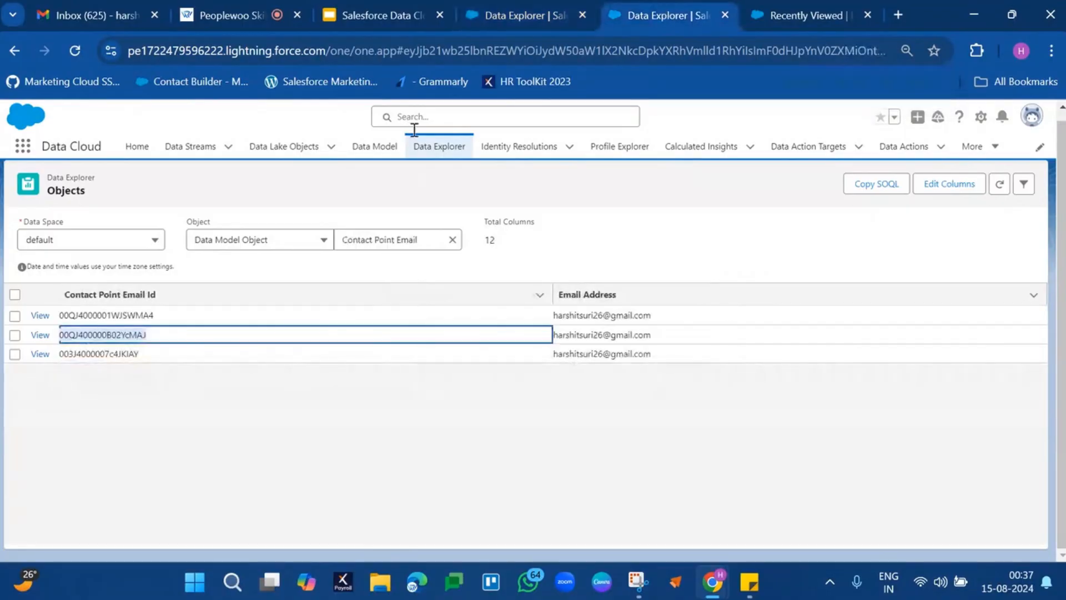
double_click(107, 355)
key(ctrl+c)
click(535, 14)
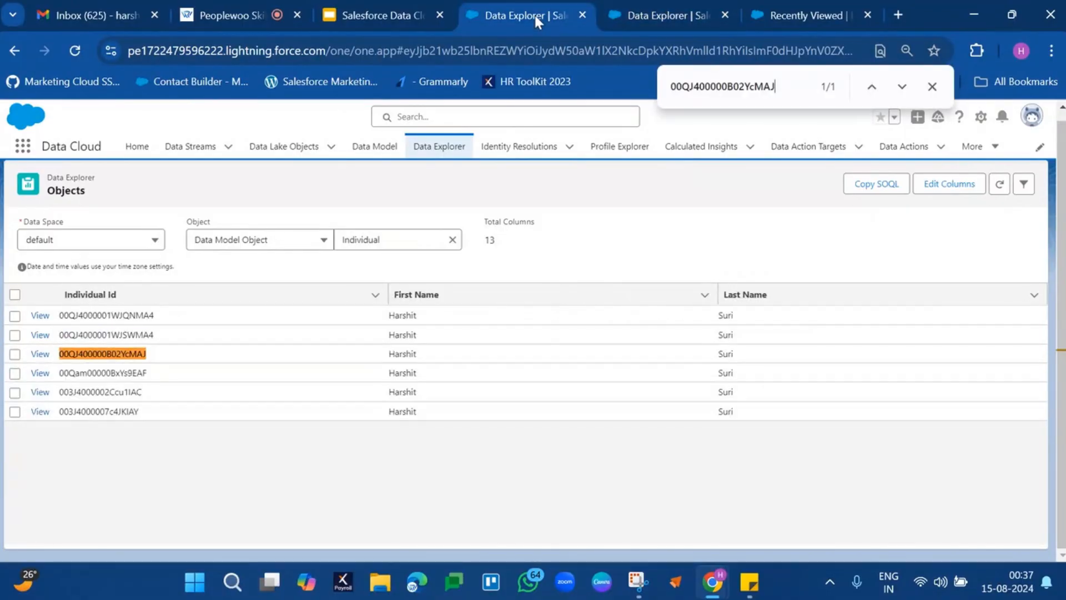
key(ctrl+f)
key(ctrl+v)
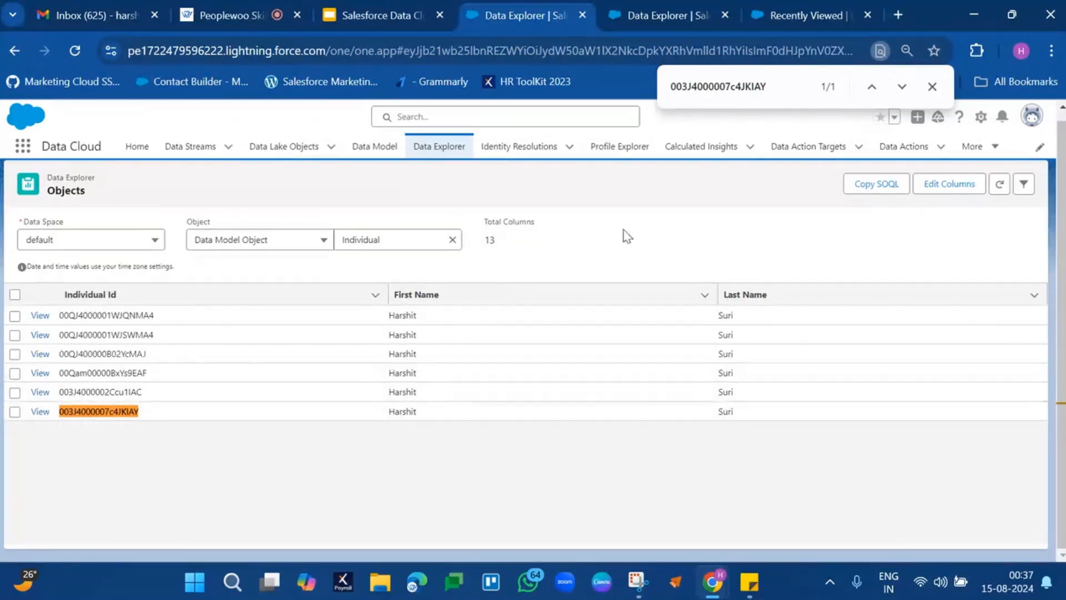
click(660, 7)
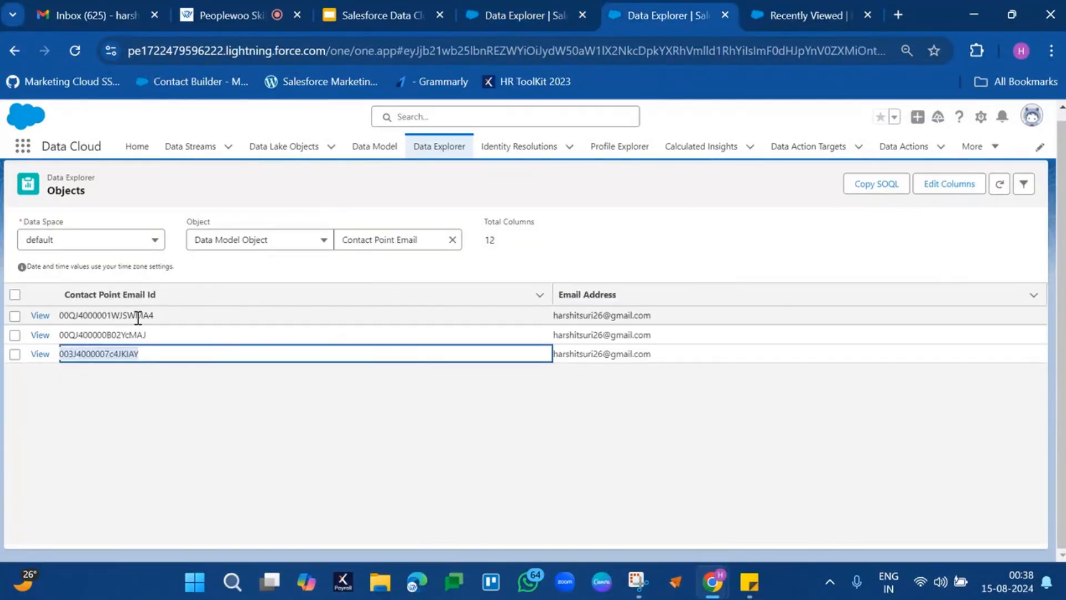
drag(138, 317, 672, 361)
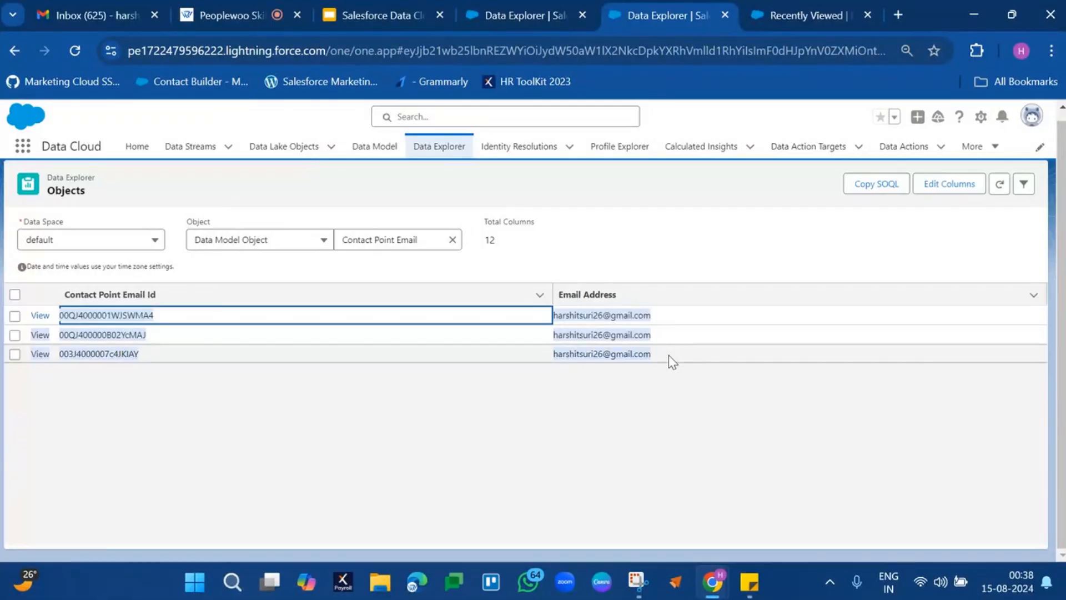
Duplicate the Contact Point Email browser tab and set the object type to Data Model Object in the copy.
right_click(673, 18)
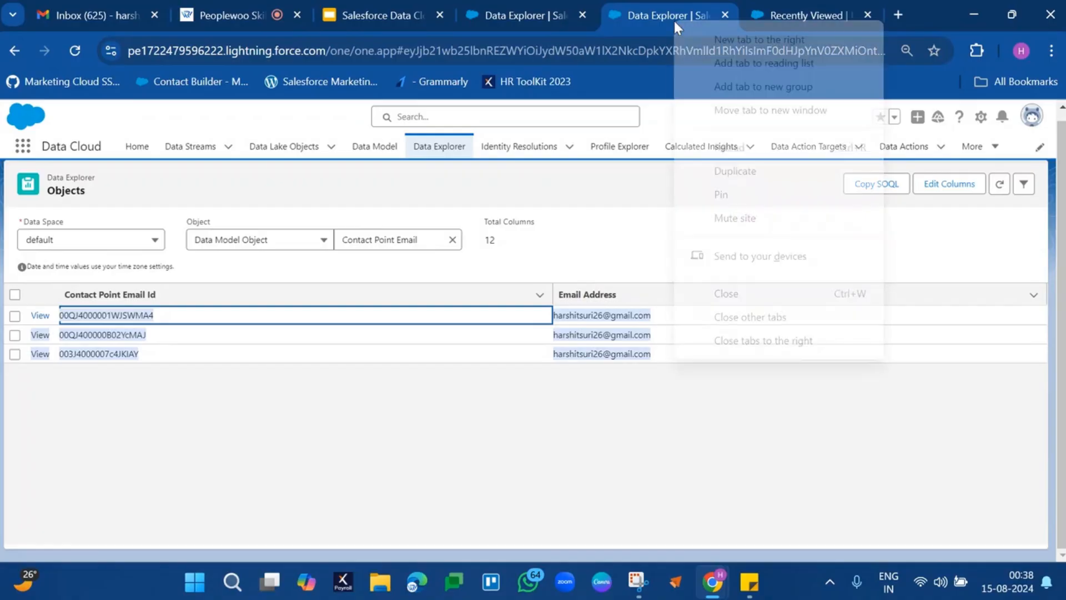
click(726, 166)
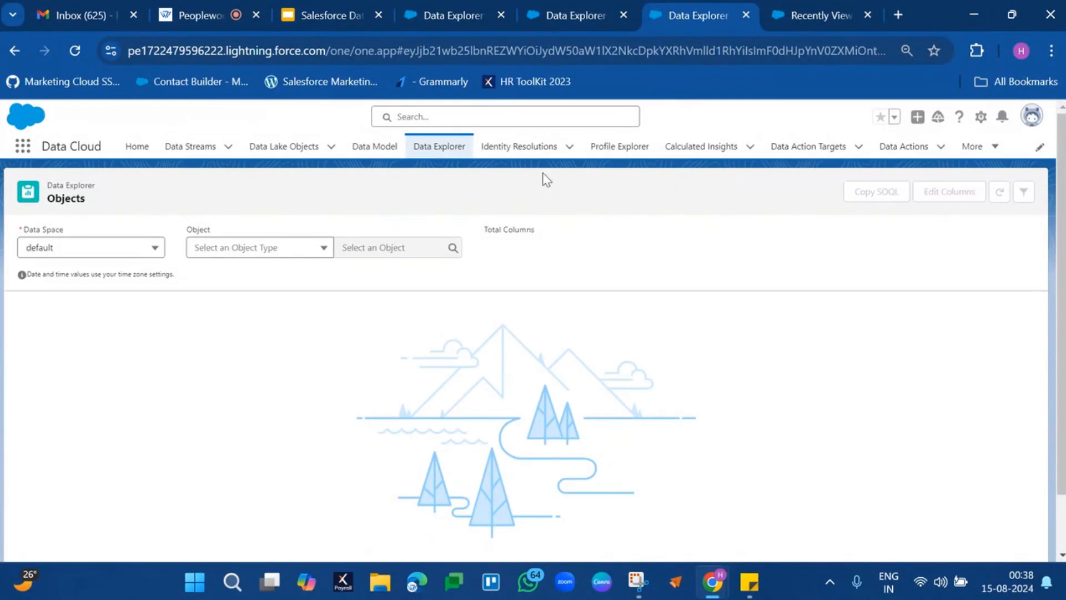
click(280, 248)
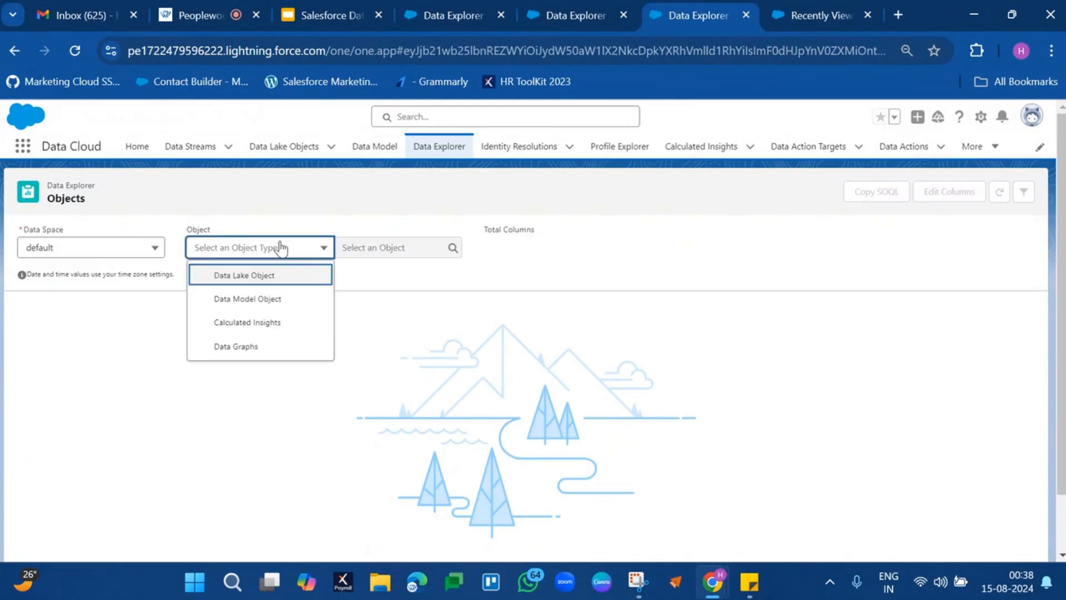
click(257, 302)
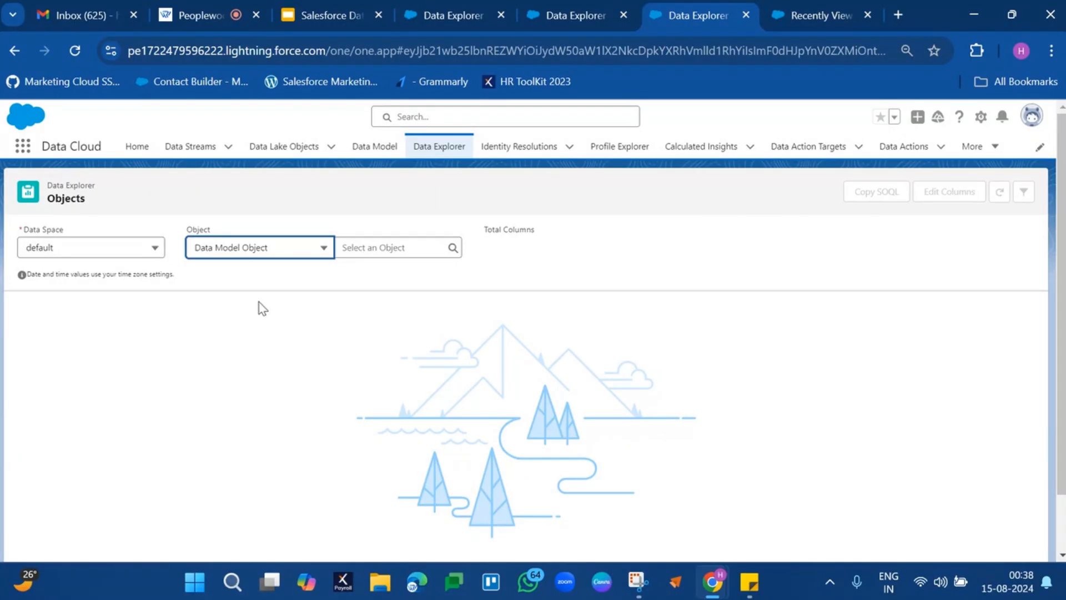
Load the Unified Link Individual PWUI object in Data Explorer.
click(386, 250)
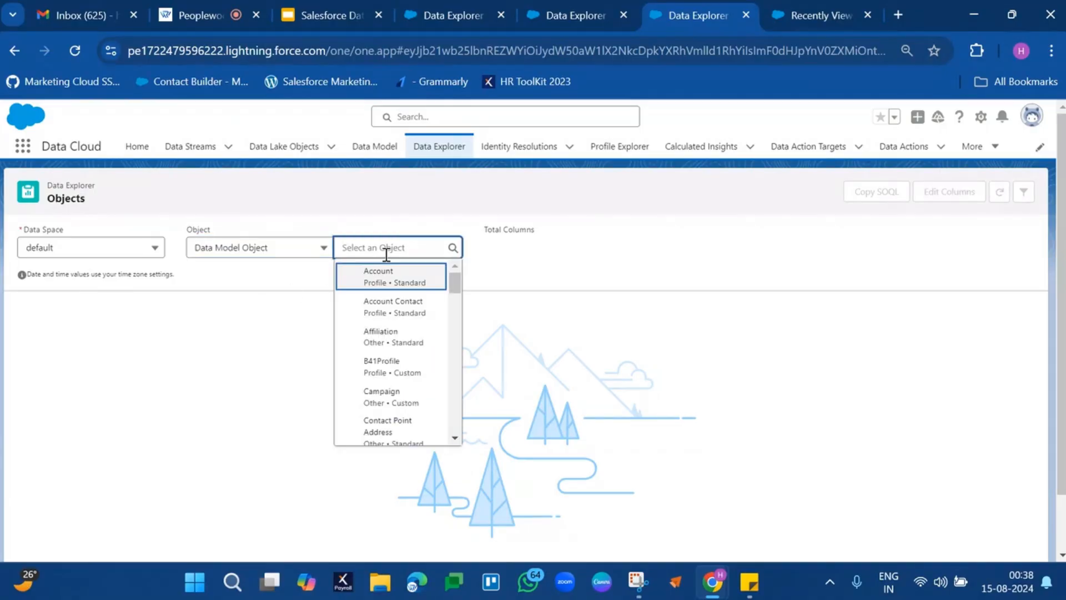
scroll(387, 351, down, 5)
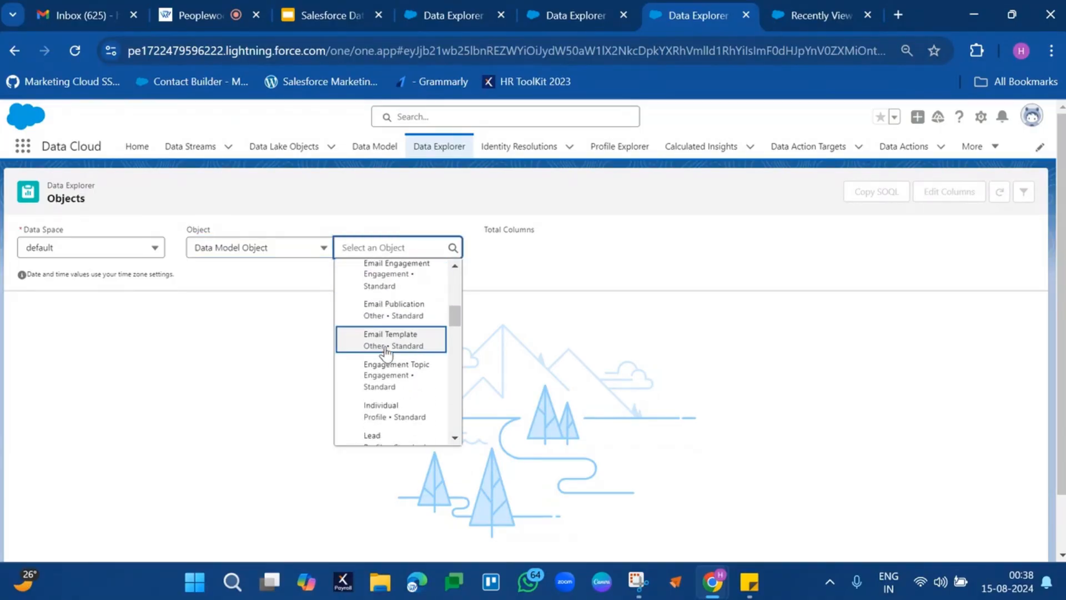
scroll(387, 351, down, 3)
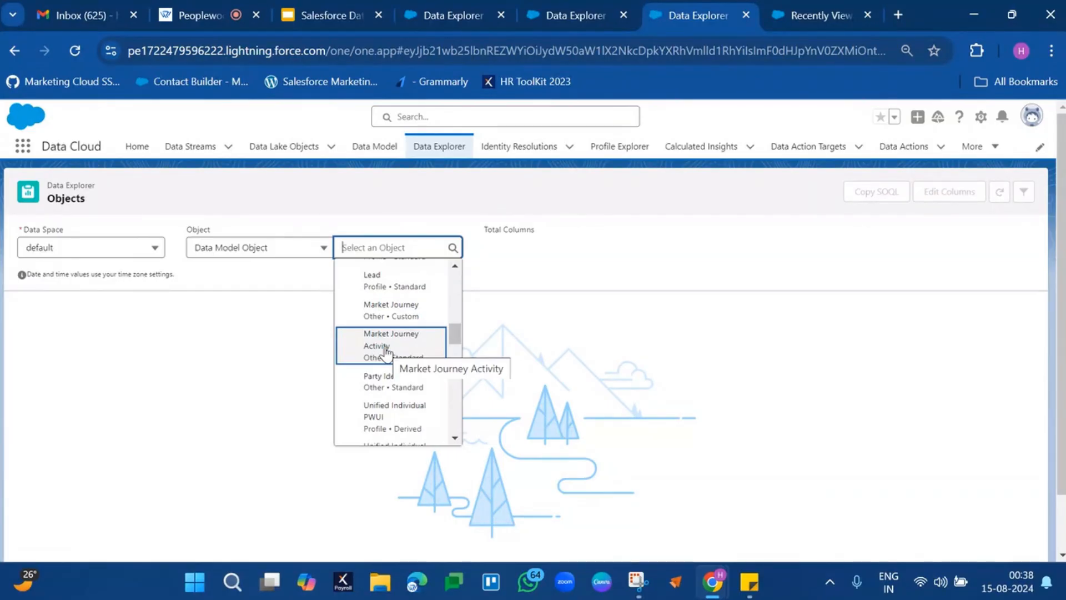
scroll(387, 349, down, 2)
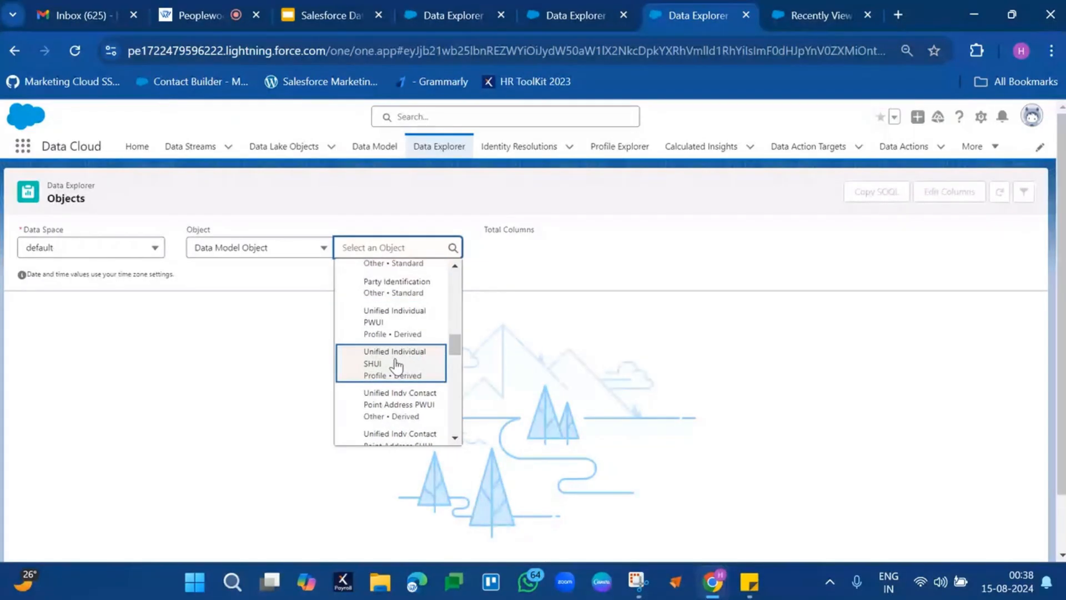
scroll(403, 367, down, 1)
scroll(402, 375, down, 2)
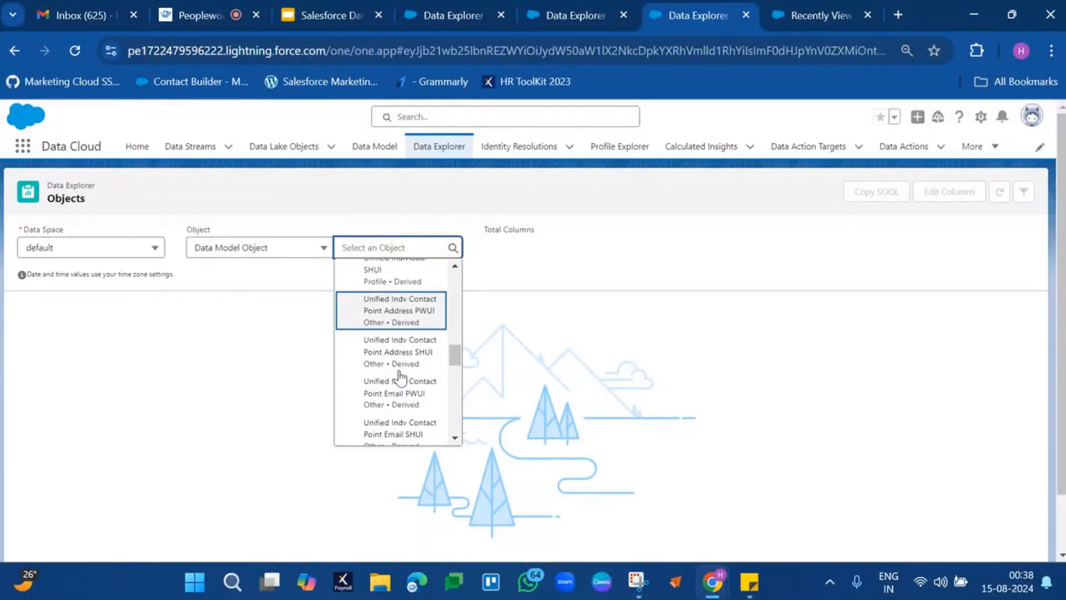
scroll(421, 377, down, 1)
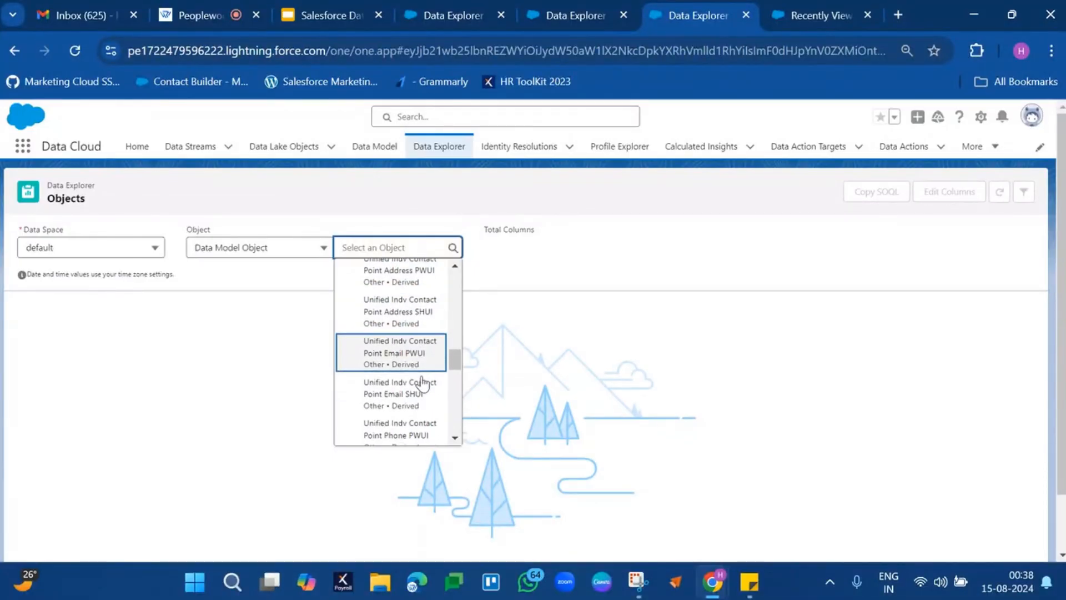
scroll(401, 371, down, 4)
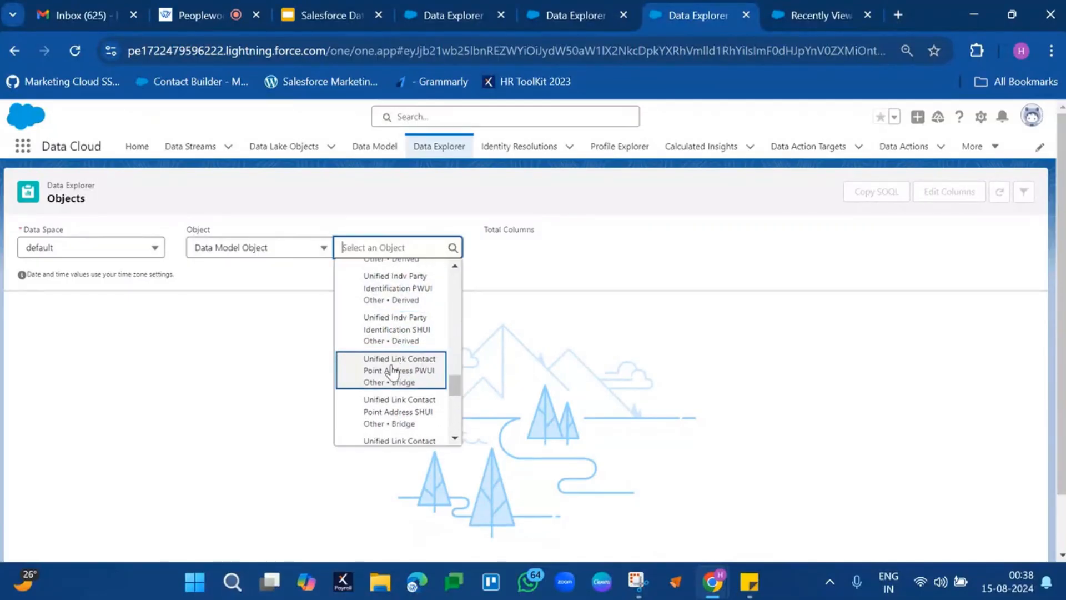
scroll(426, 372, down, 1)
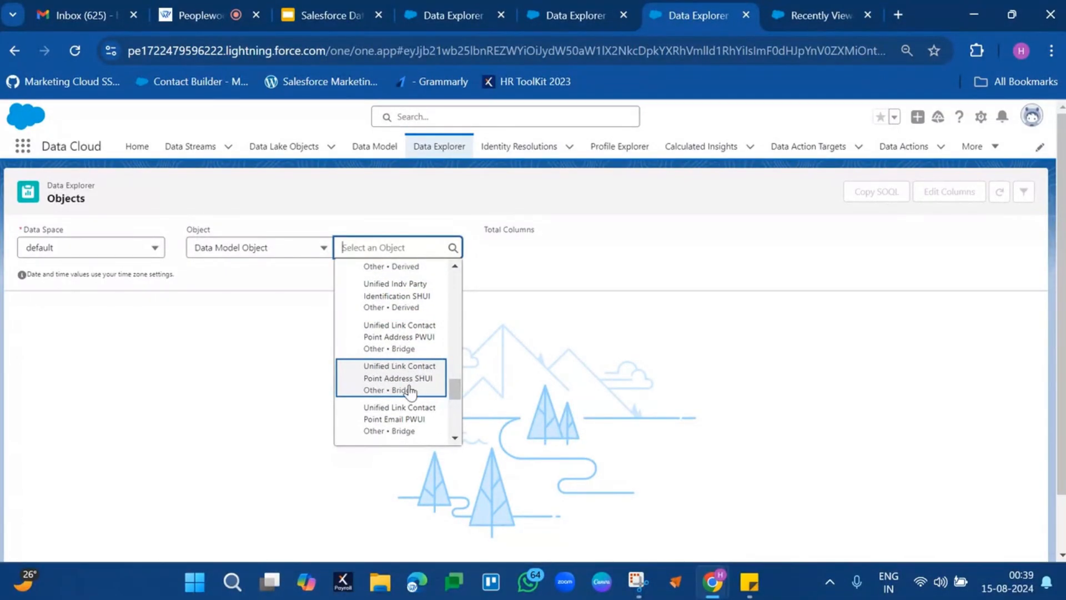
scroll(414, 383, down, 3)
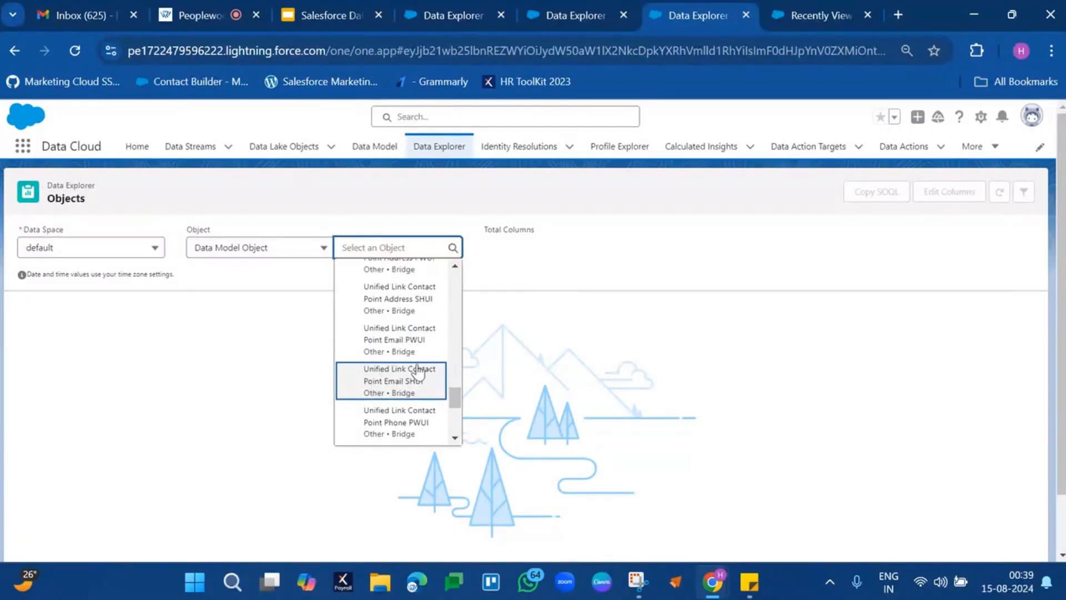
scroll(393, 375, down, 2)
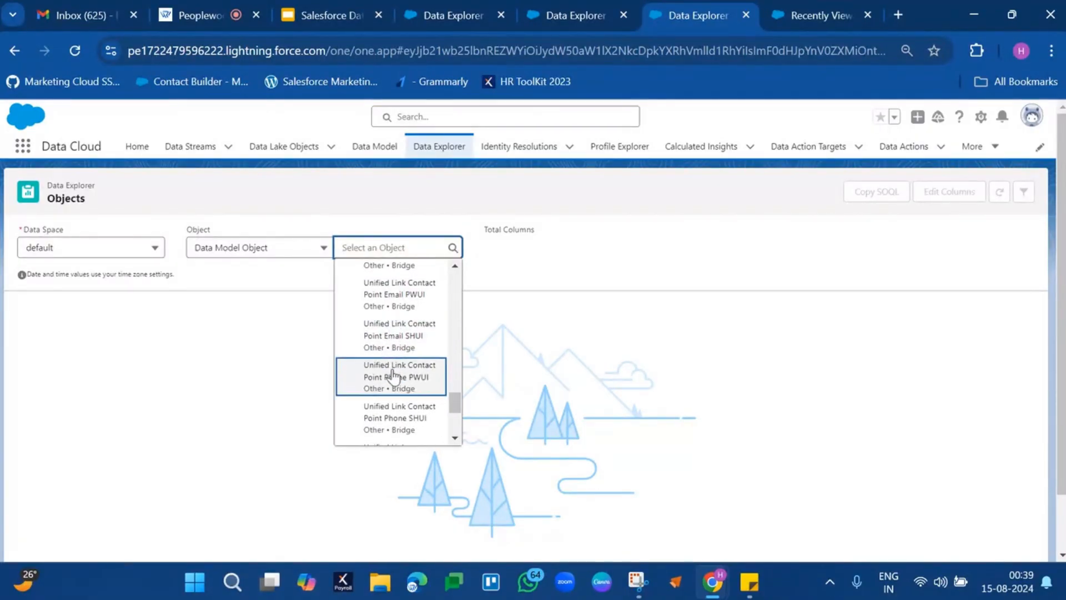
scroll(394, 374, down, 1)
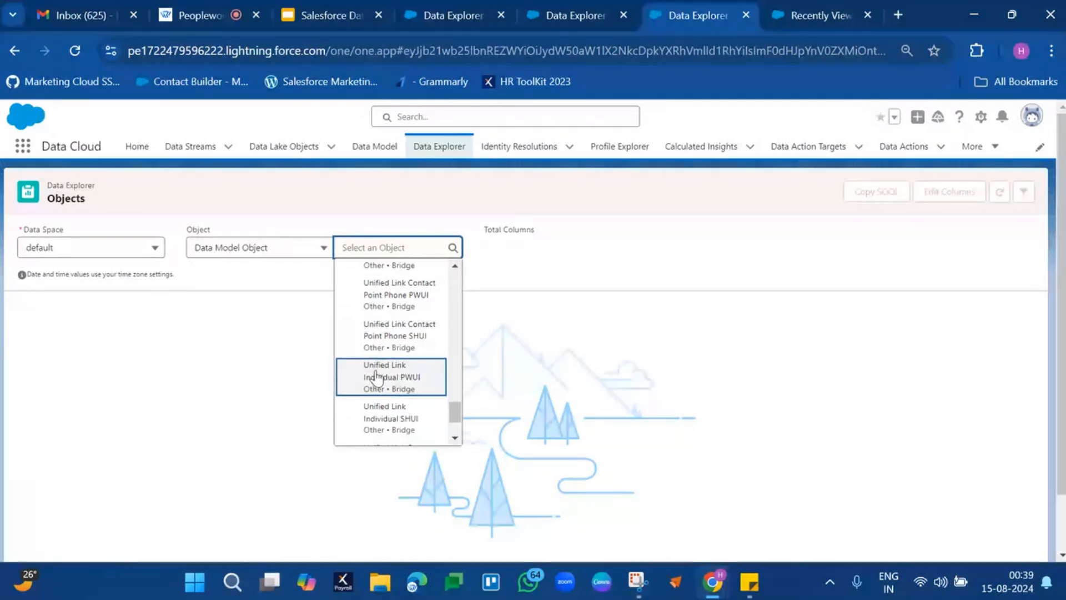
click(411, 381)
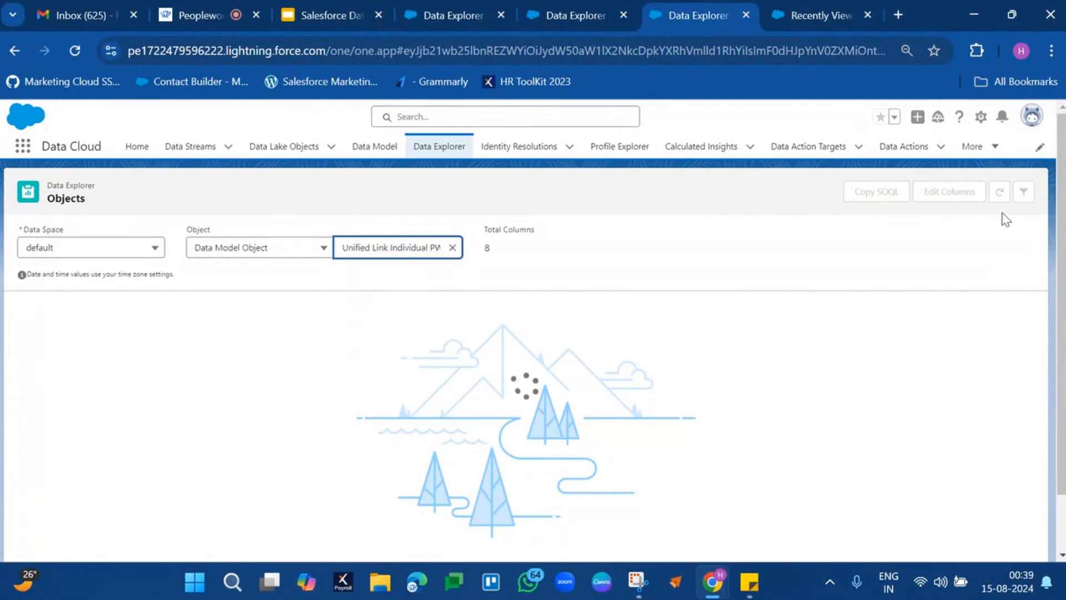
Remove Created Date, Data Source, Data Source Object, Internal Organization, Key Qualifier Id and Match Keys from the displayed columns of Unified Link Individual PWUI.
click(957, 197)
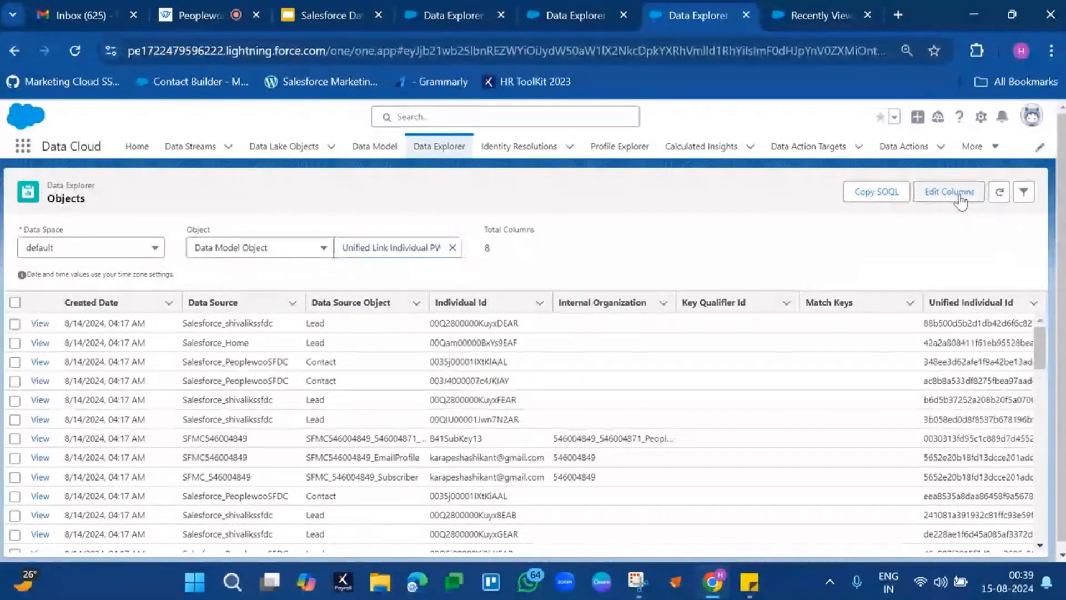
click(555, 272)
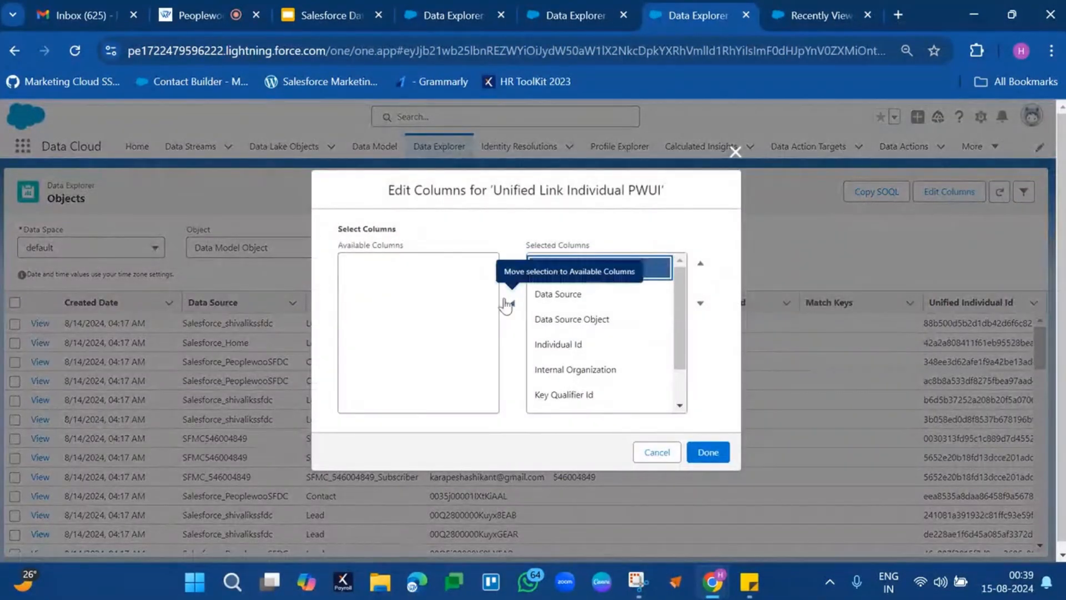
click(506, 303)
click(562, 274)
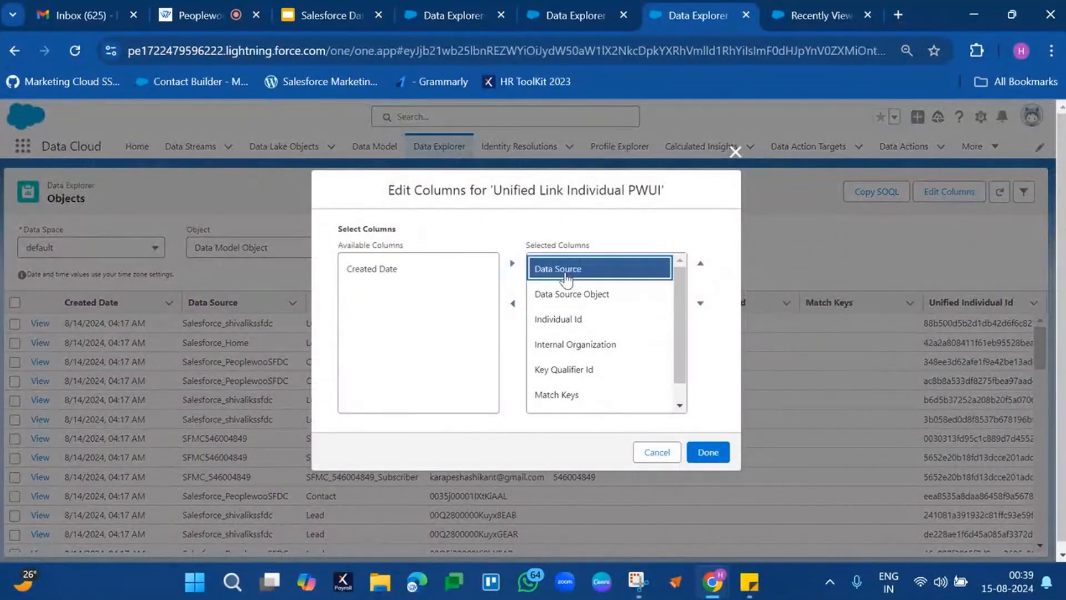
click(515, 306)
click(558, 269)
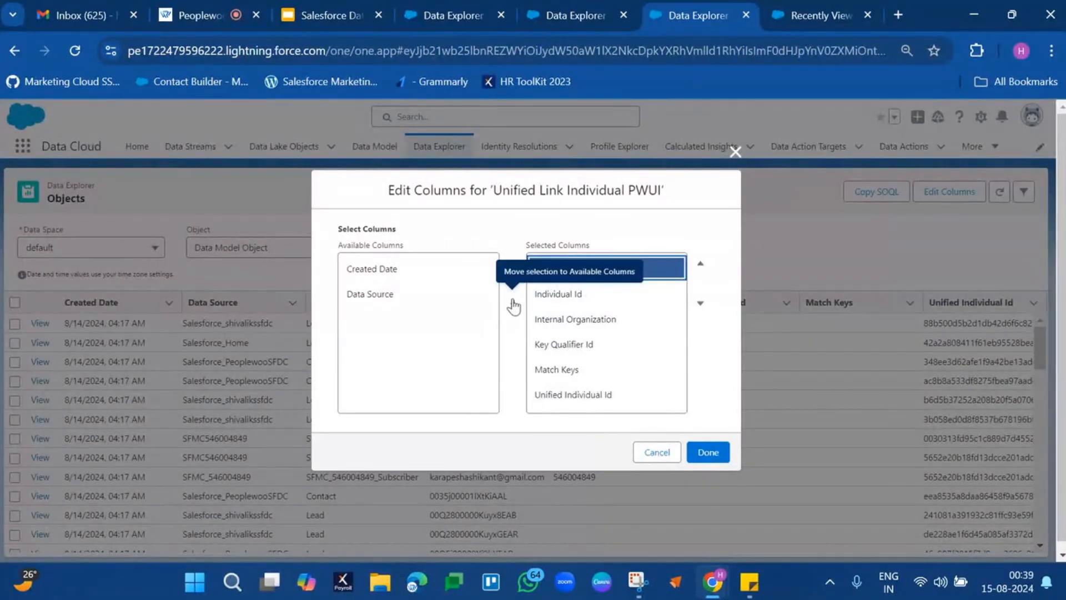
click(511, 304)
click(572, 297)
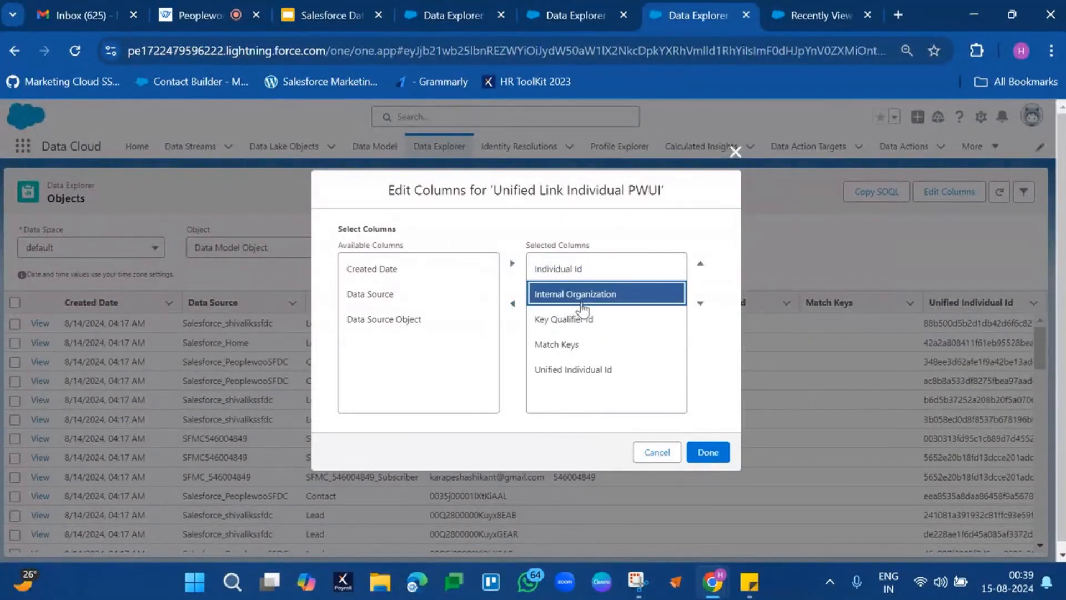
click(513, 305)
click(547, 295)
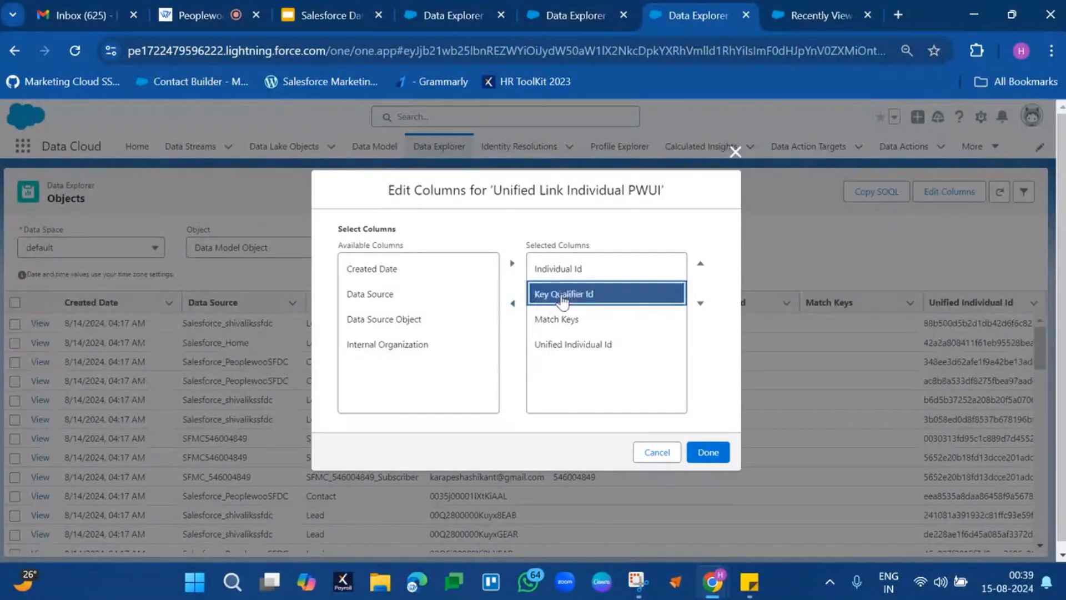
click(513, 304)
click(547, 294)
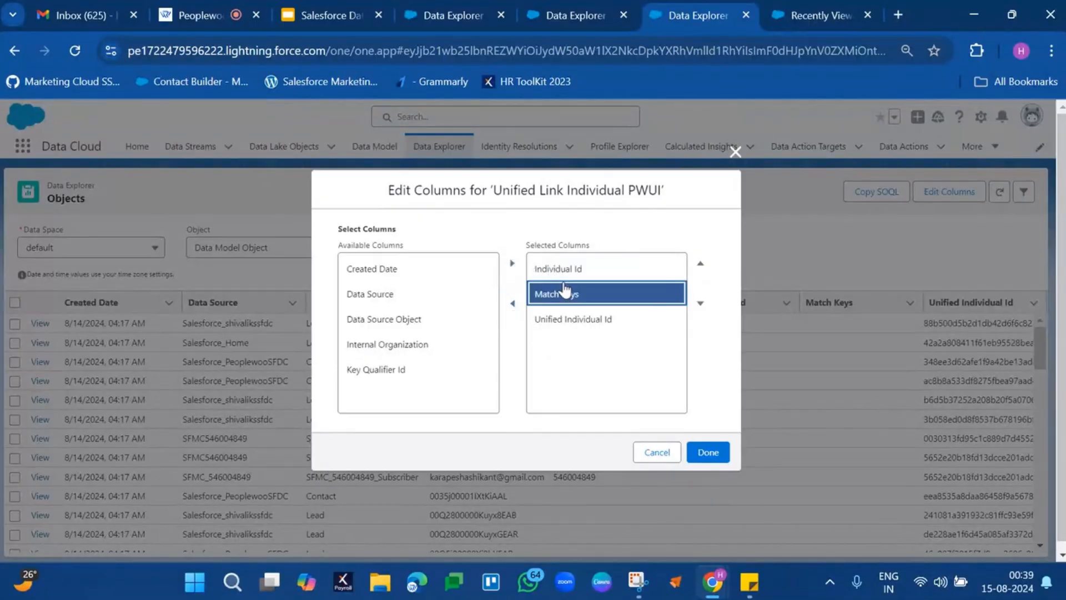
click(513, 305)
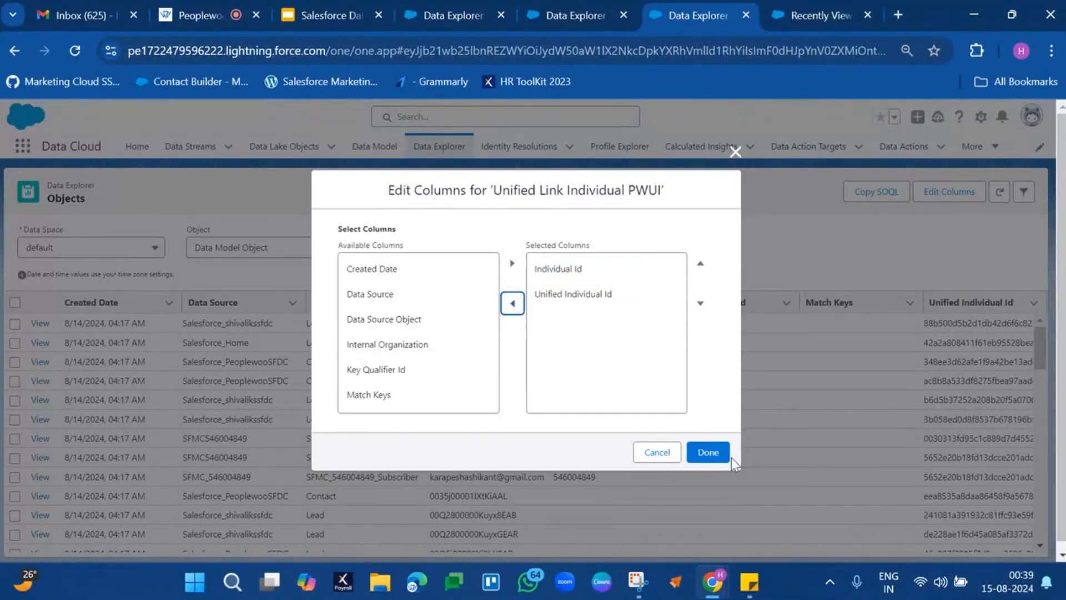
click(709, 453)
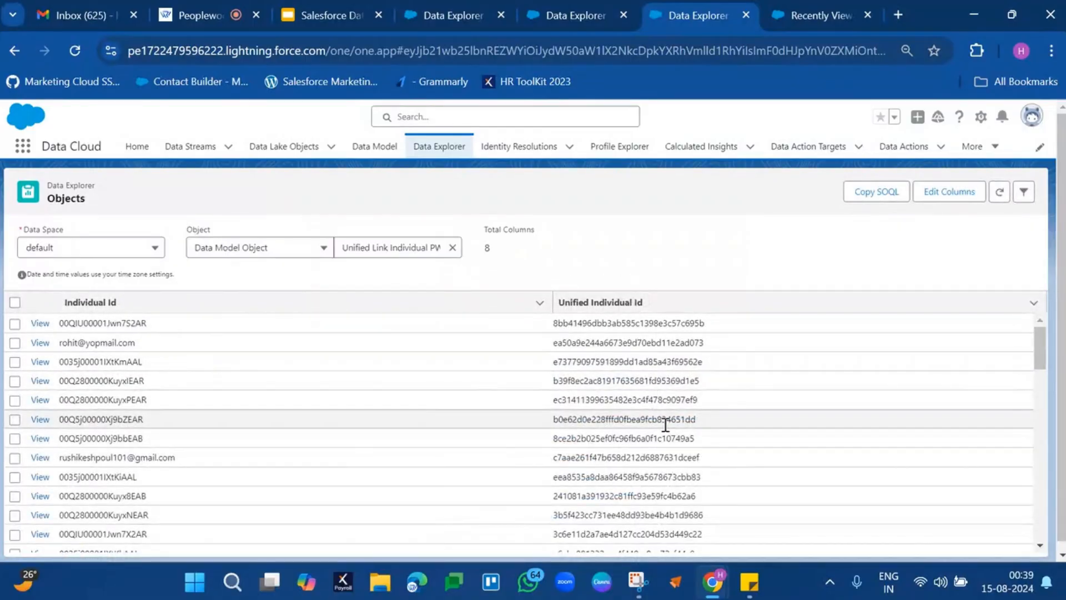
Review the filtered Contact Point Email records and copy the first Contact Point Email Id.
click(573, 14)
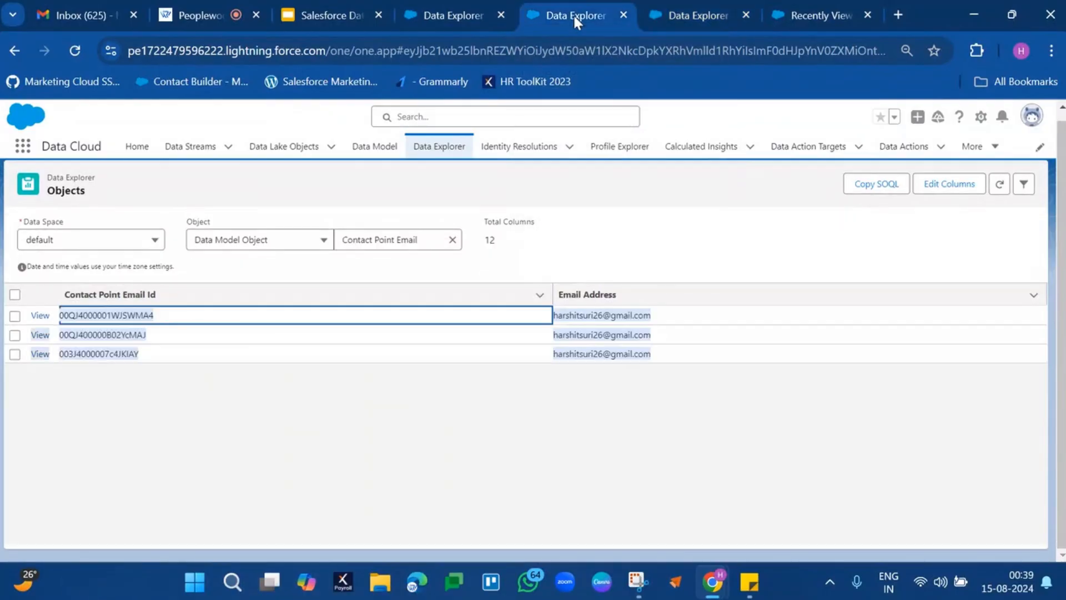
double_click(105, 315)
drag(106, 315, 152, 353)
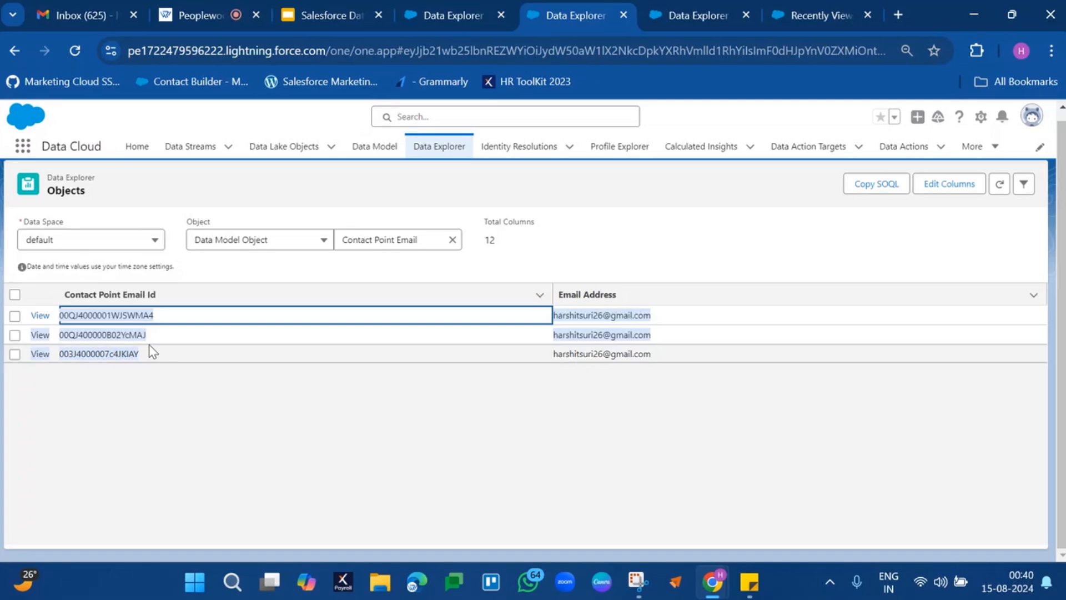
click(209, 419)
double_click(119, 315)
key(ctrl+c)
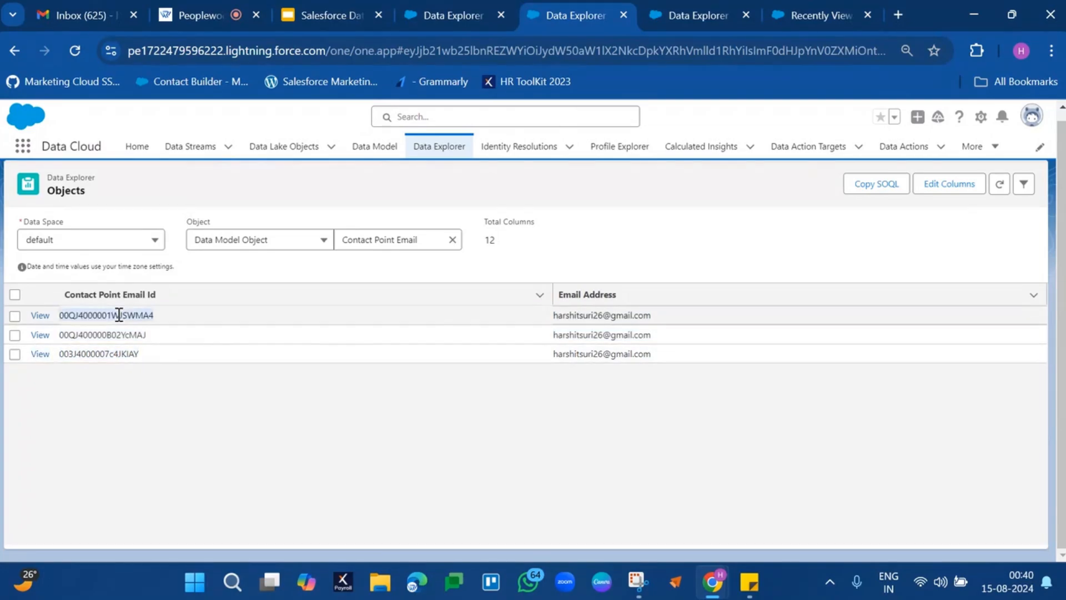
Filter the Unified Link Individual PWUI records to those whose Individual Id equals the copied Contact Point Email Id.
click(708, 11)
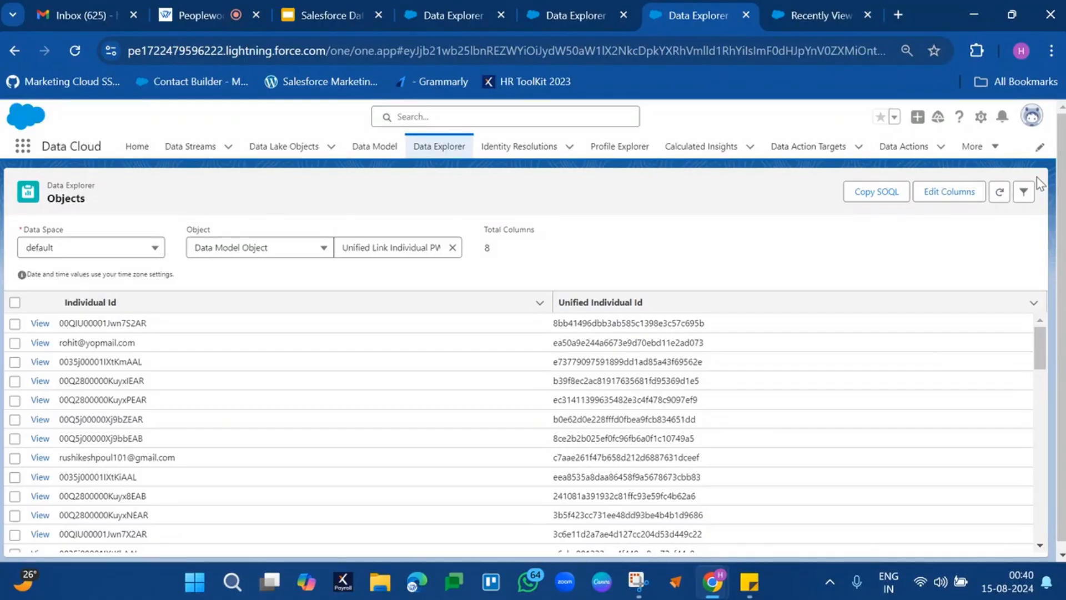
click(1023, 191)
click(860, 331)
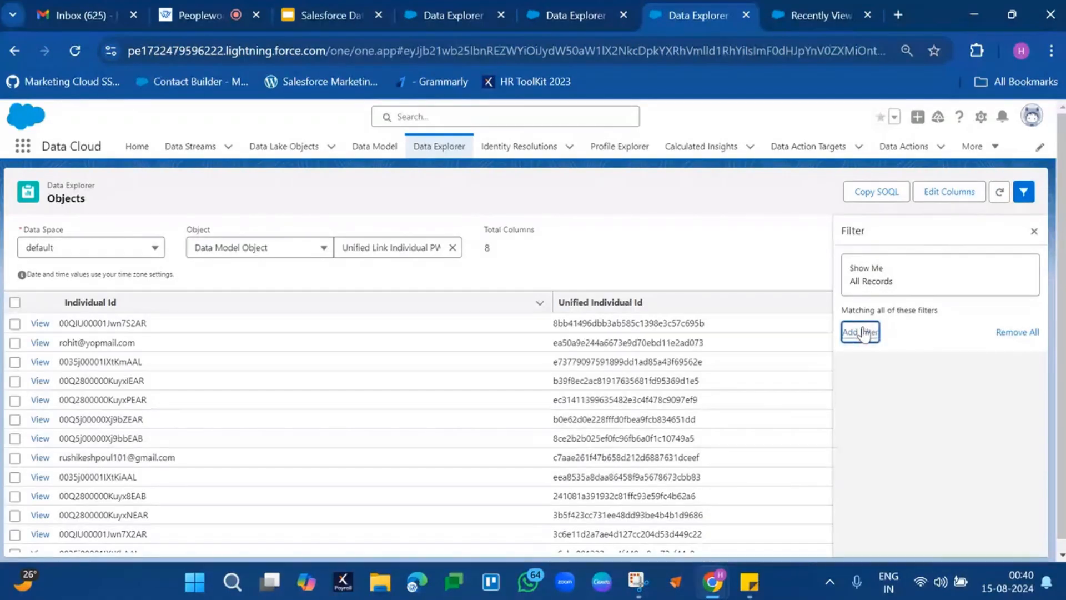
click(778, 367)
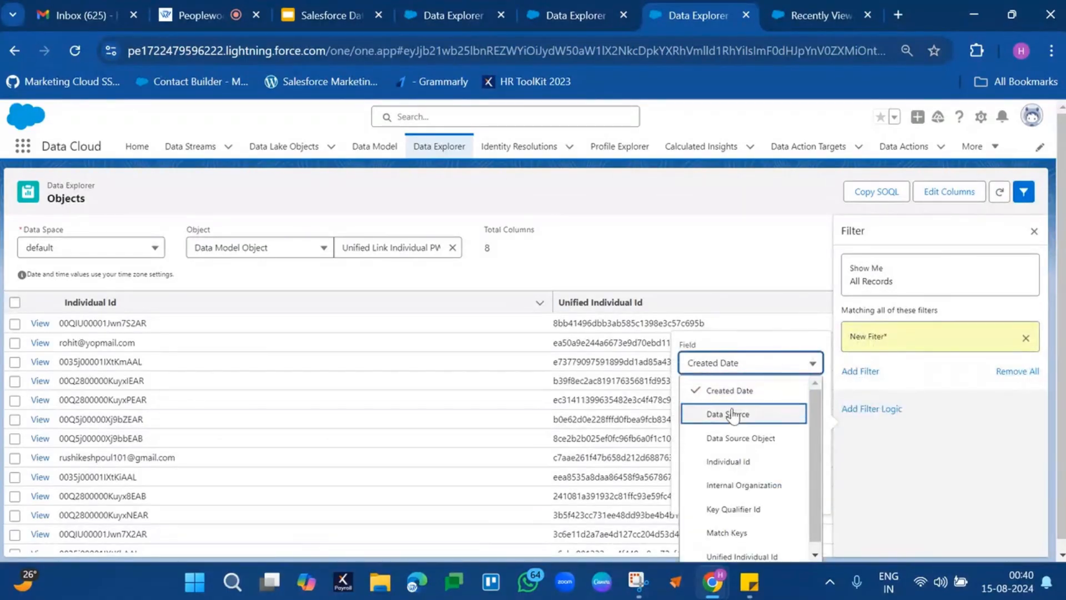
click(725, 459)
click(735, 453)
key(ctrl+v)
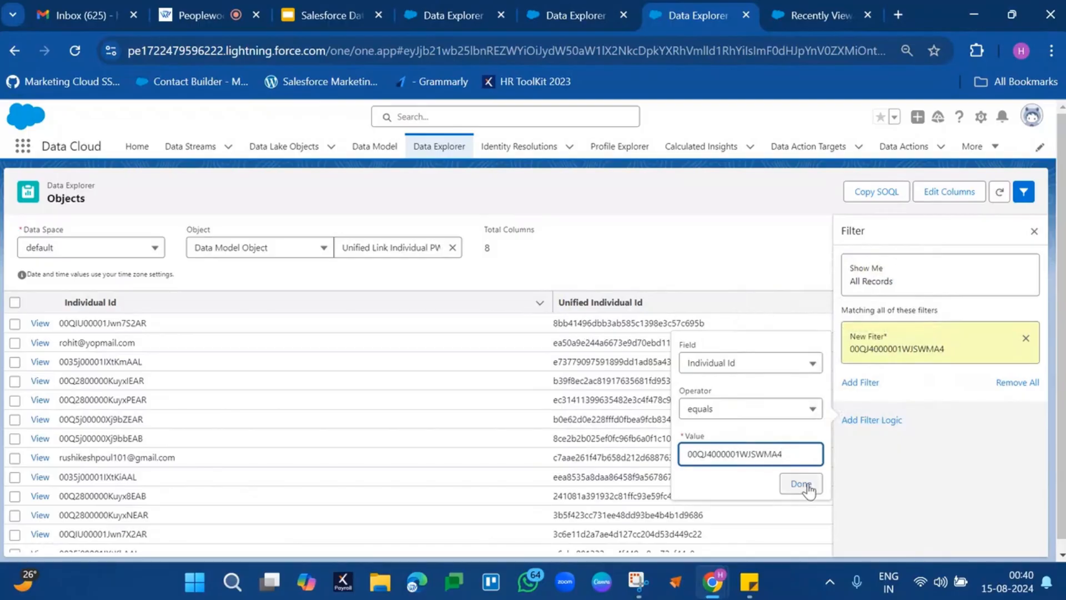
click(802, 483)
click(1019, 236)
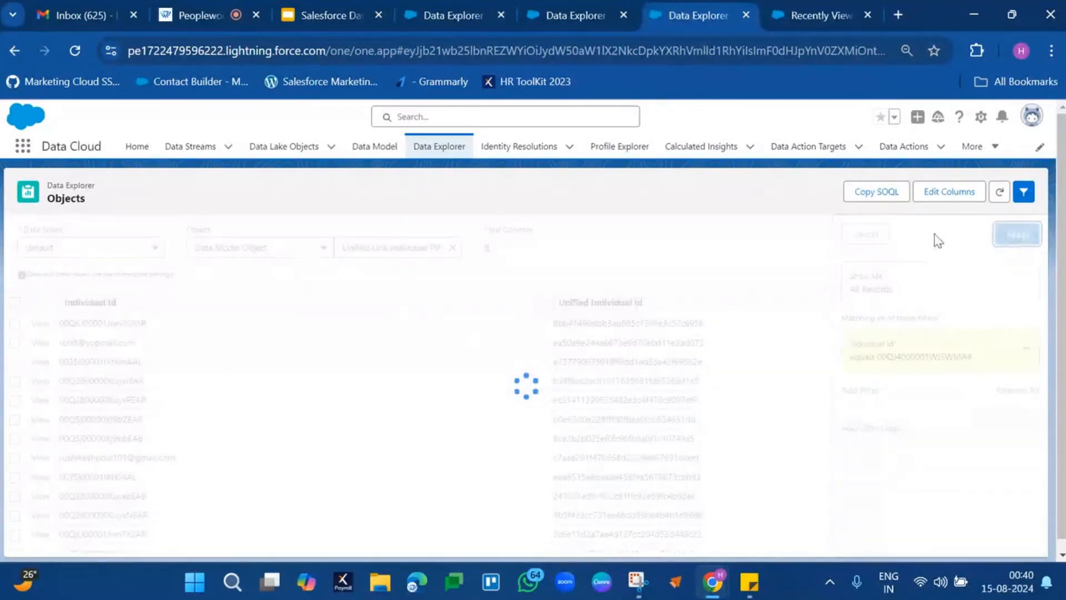
Copy the Unified Individual Id of the matching link record and check back against the Contact Point Email records.
double_click(126, 322)
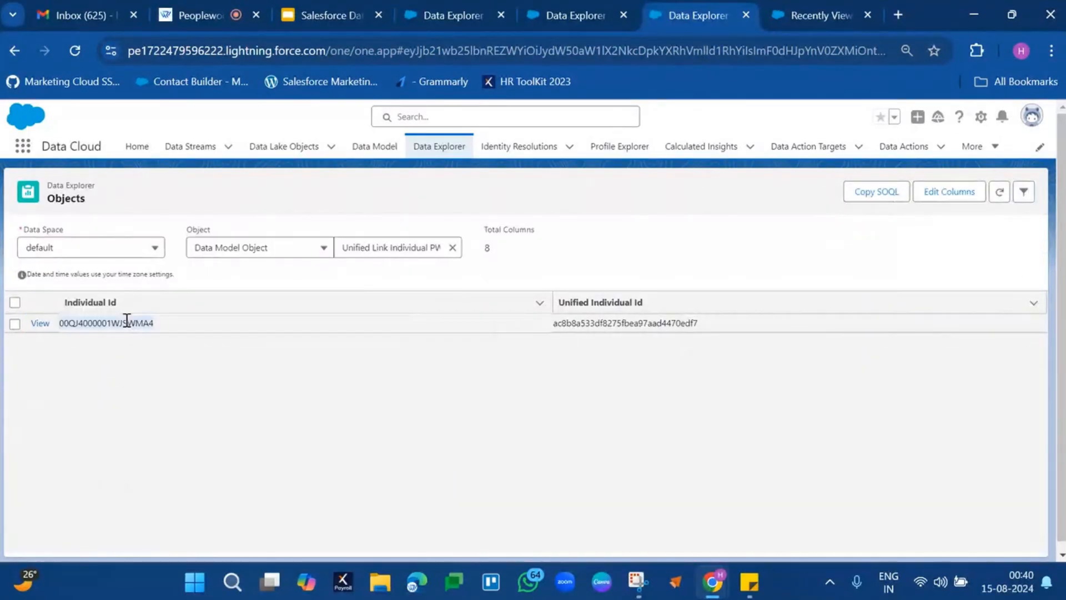
double_click(631, 322)
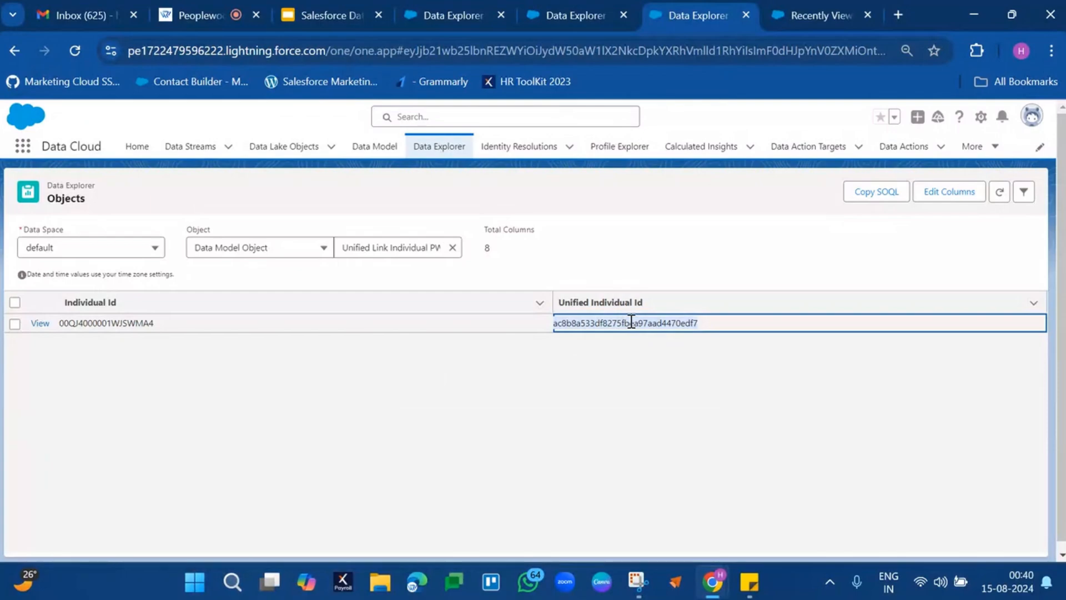
click(569, 16)
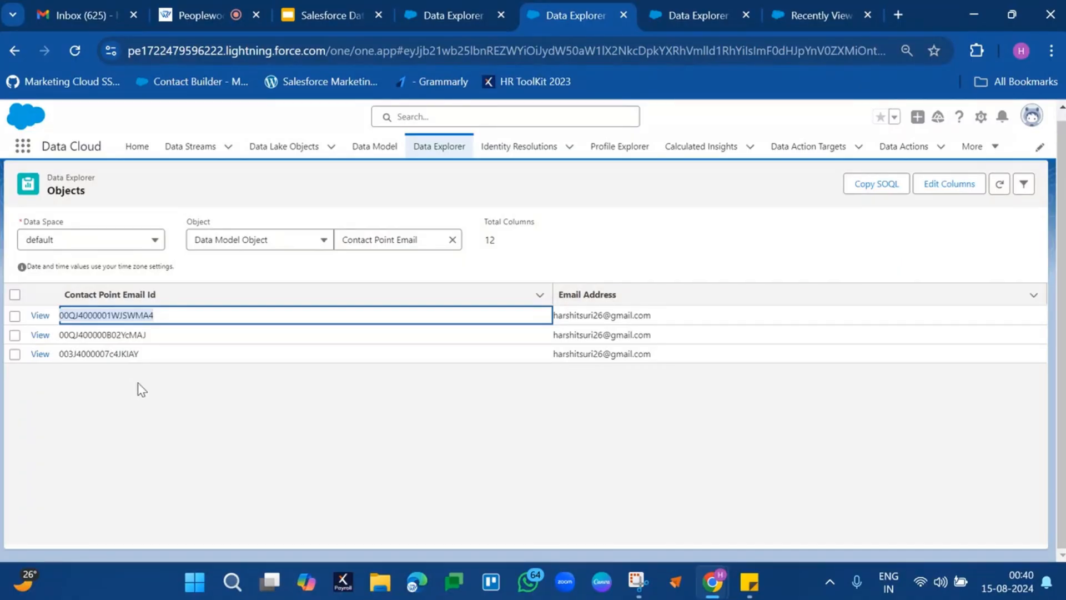
click(682, 23)
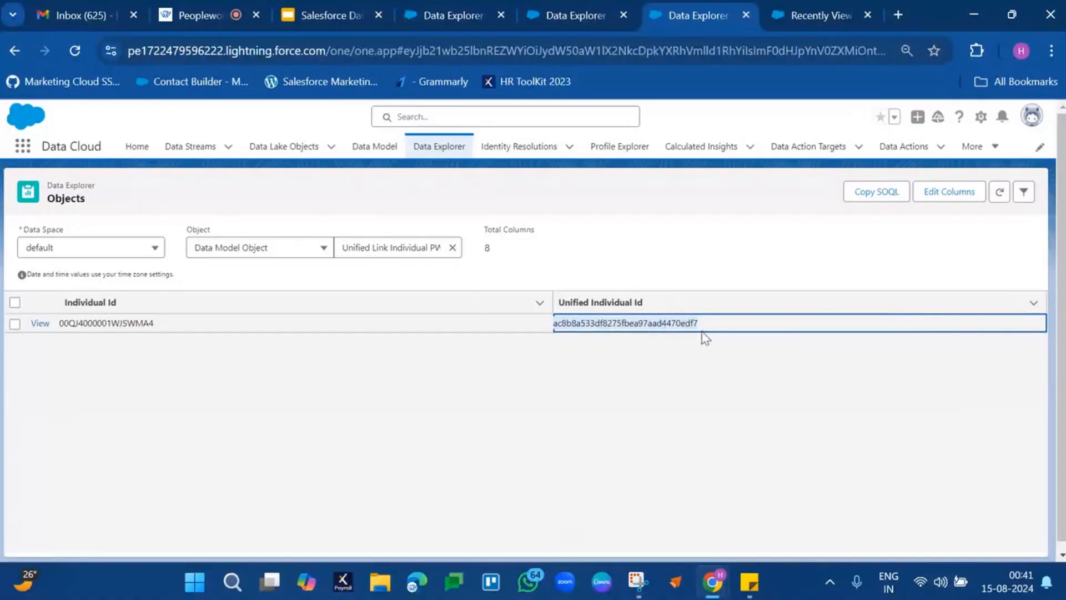
Change the link record filter to Unified Individual Id equals the copied unified ID and apply it.
click(1023, 192)
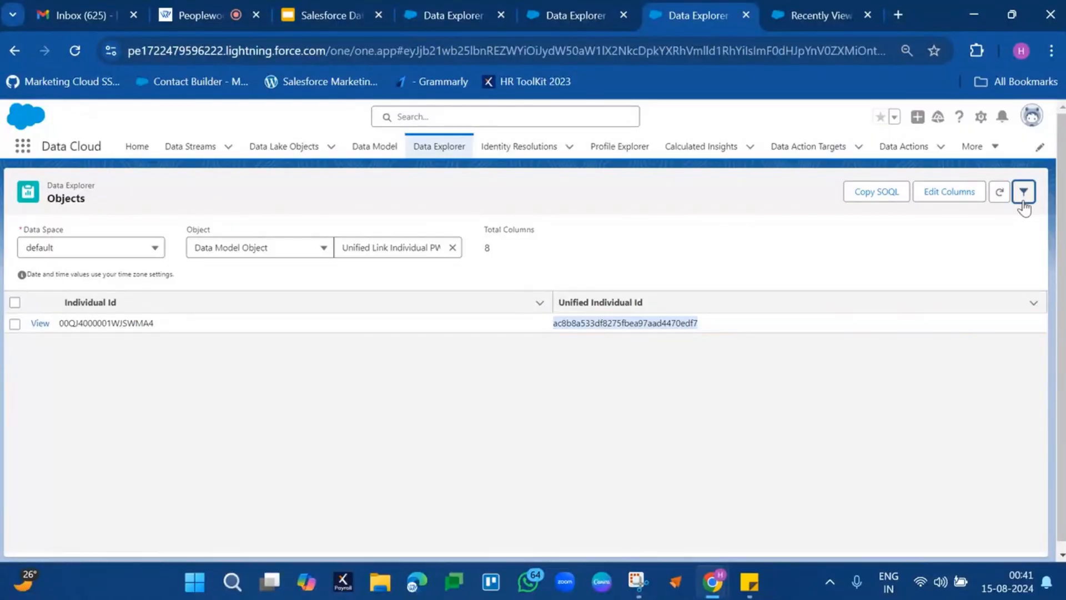
click(753, 373)
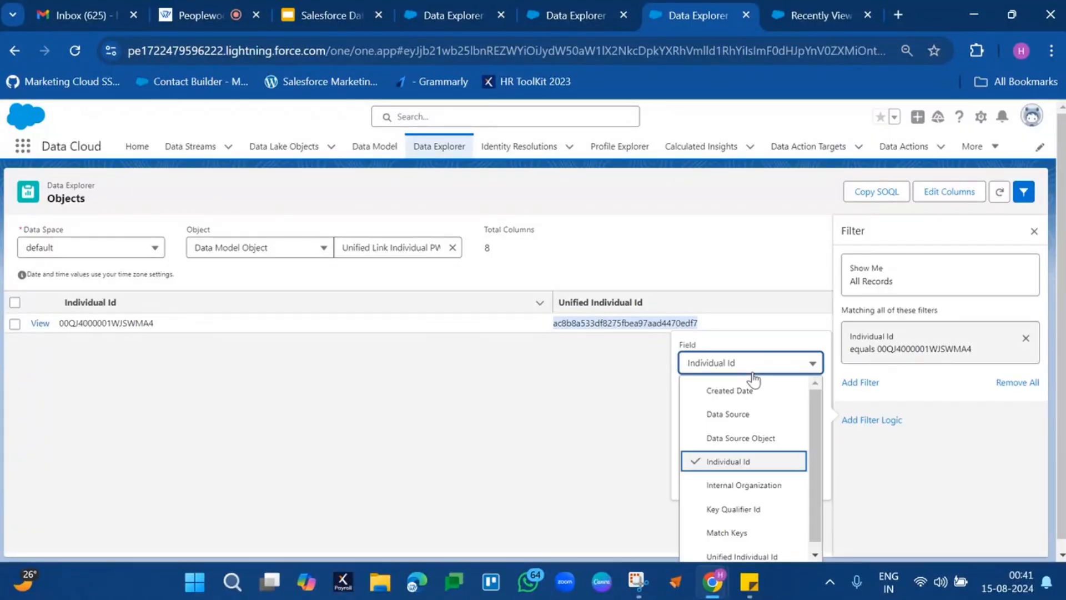
scroll(731, 503, down, 1)
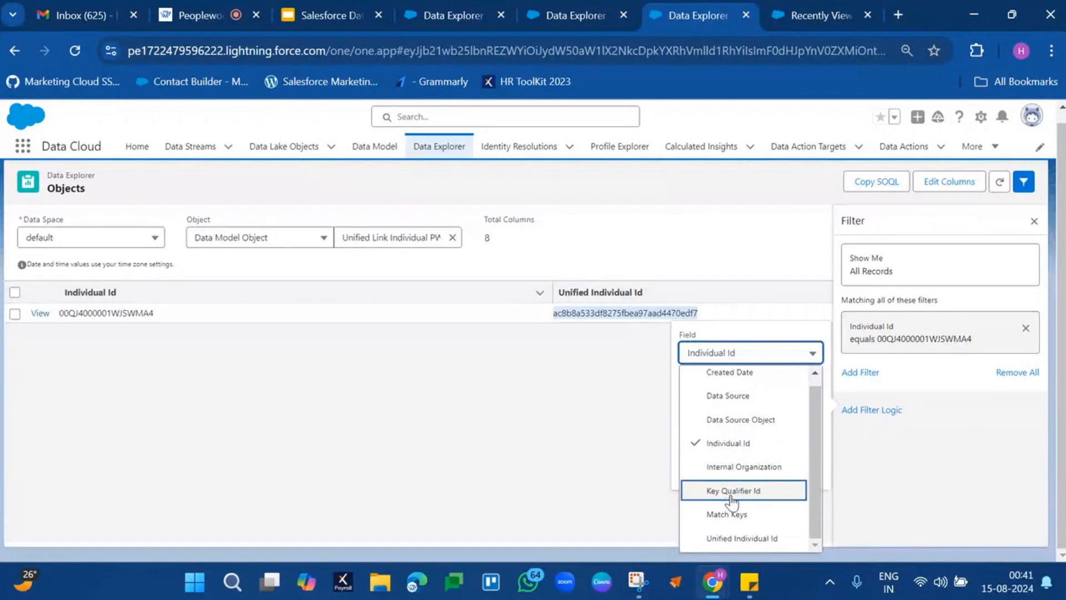
click(732, 537)
click(756, 446)
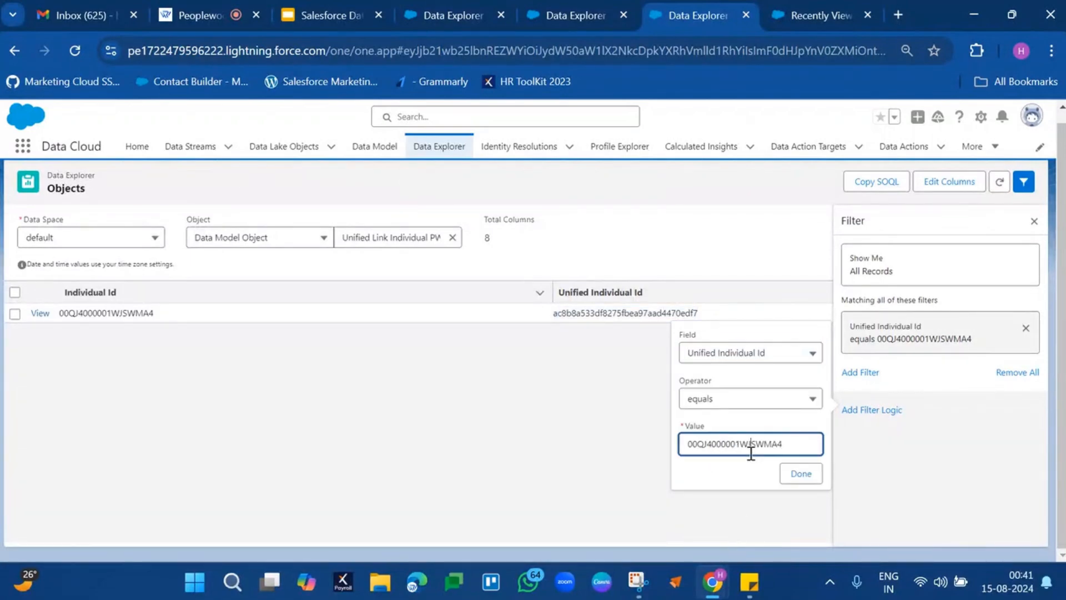
key(ctrl+a)
text(ac8b8a533df8275fbea97aad4470edf7)
click(802, 476)
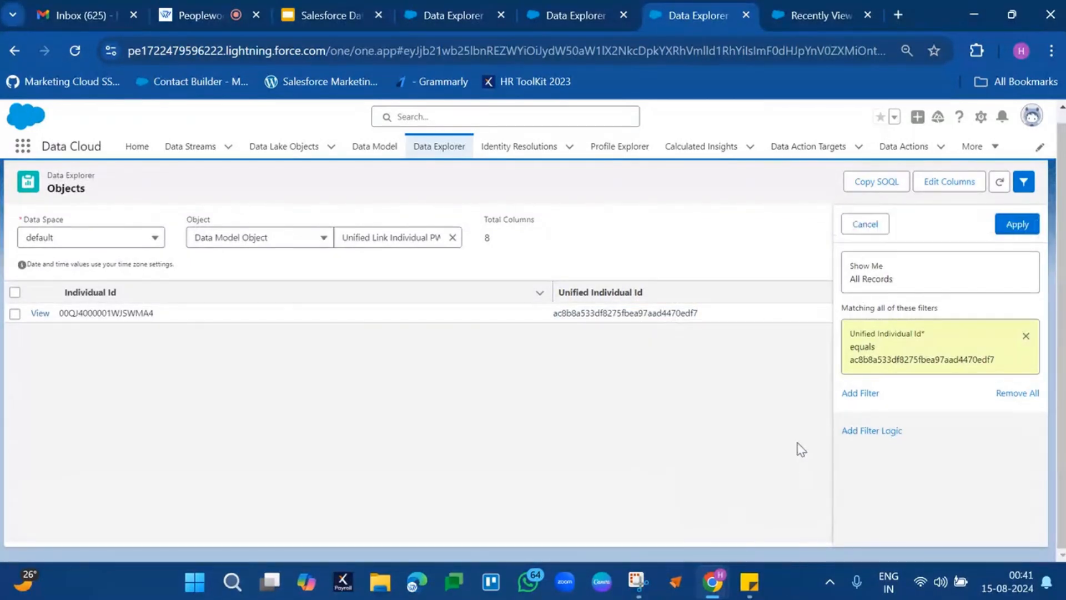
click(1020, 226)
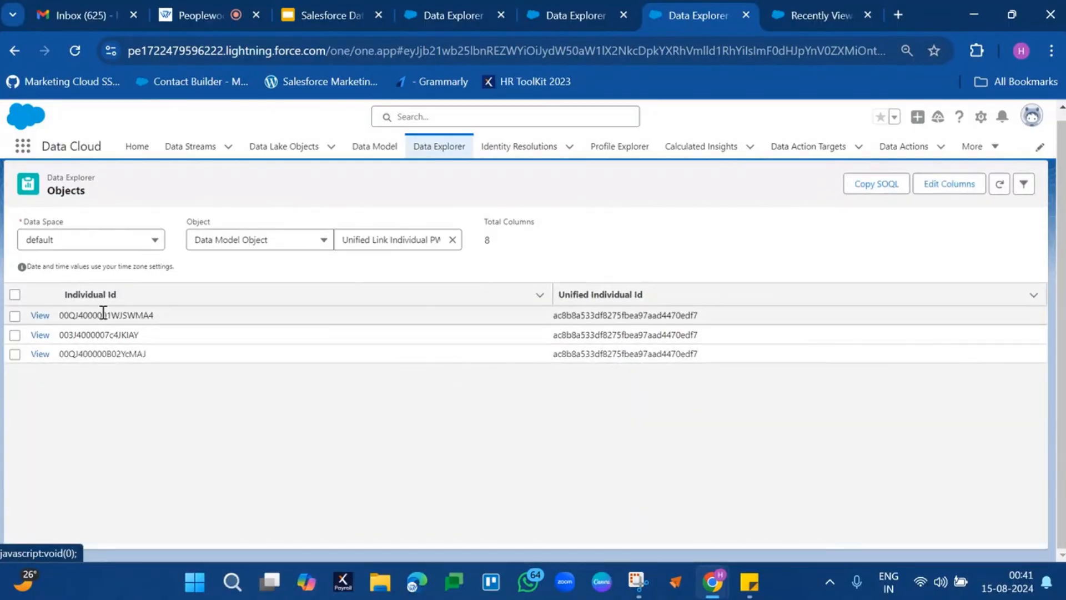
Compare the Individual Ids and Unified Individual Ids across the filtered Unified Link Individual PWUI records.
double_click(101, 316)
drag(101, 315, 105, 352)
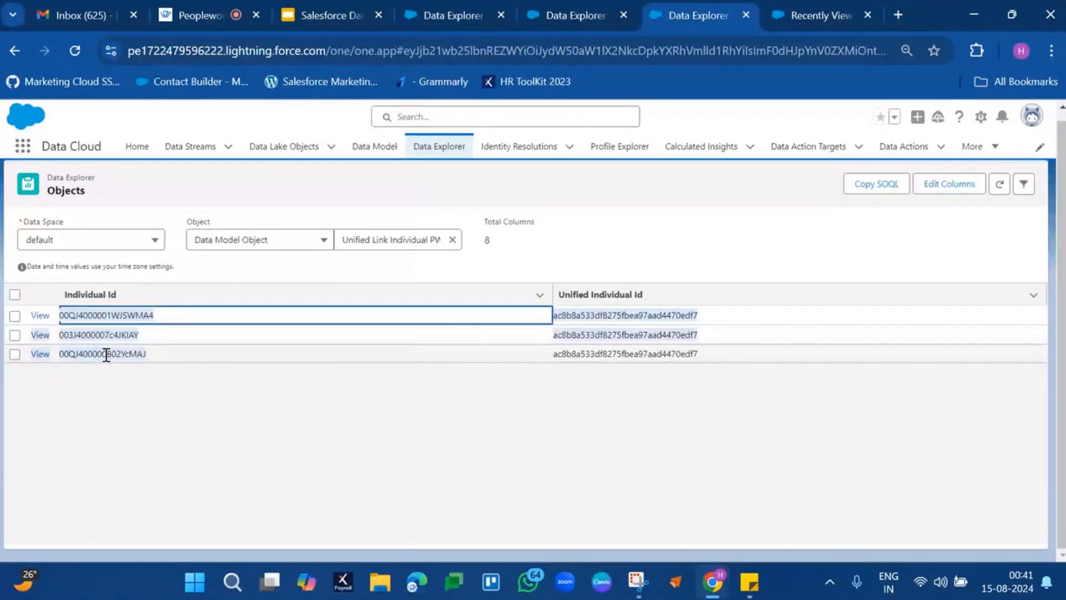
click(628, 259)
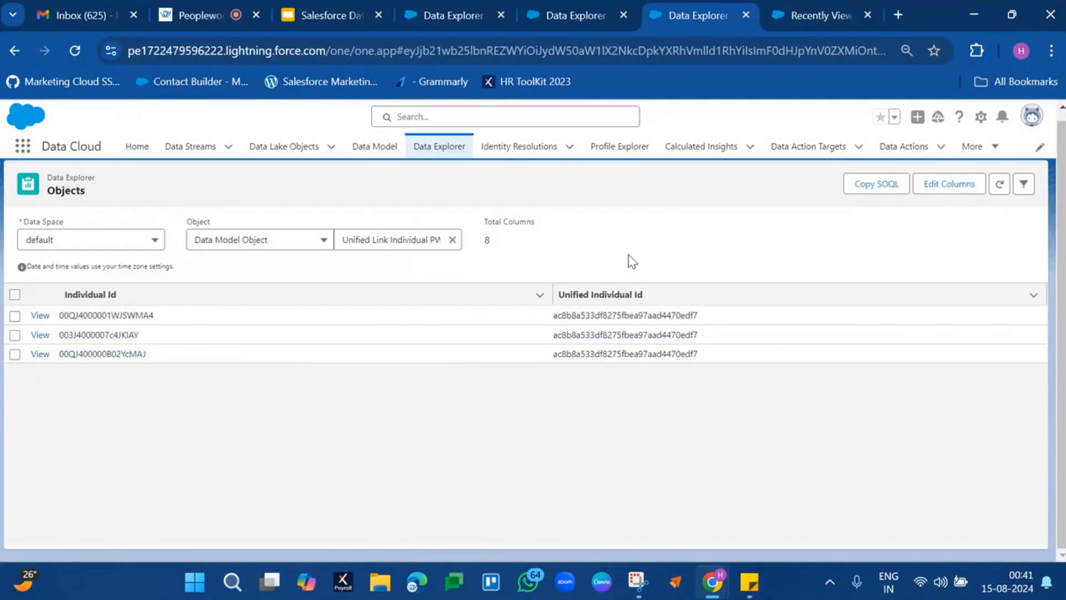
double_click(573, 316)
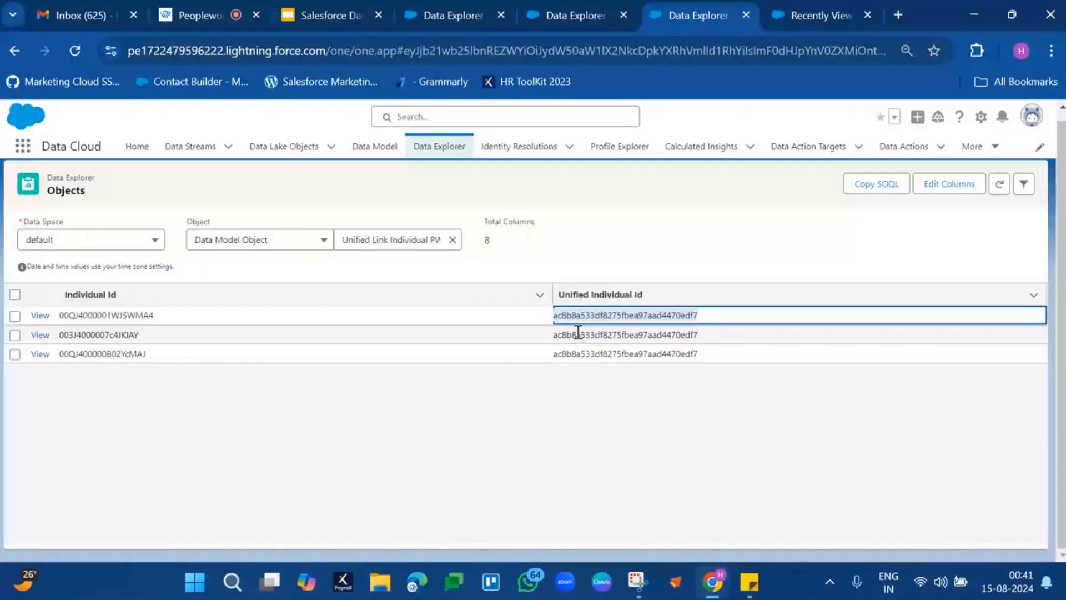
double_click(574, 334)
double_click(579, 354)
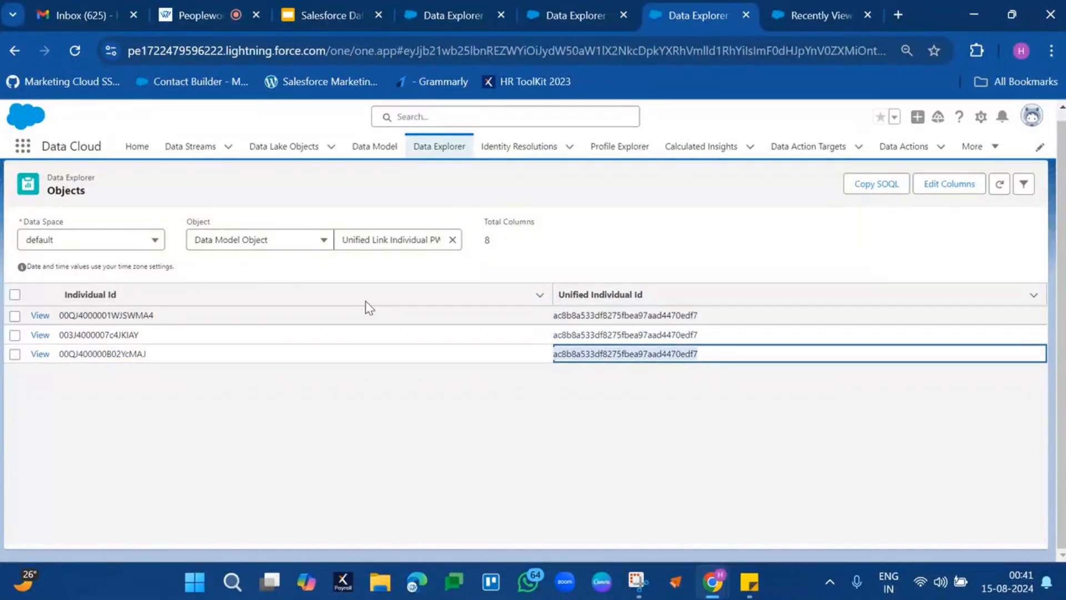
Copy the first linked Individual Id and search for it among the Contact Point Email records.
double_click(120, 313)
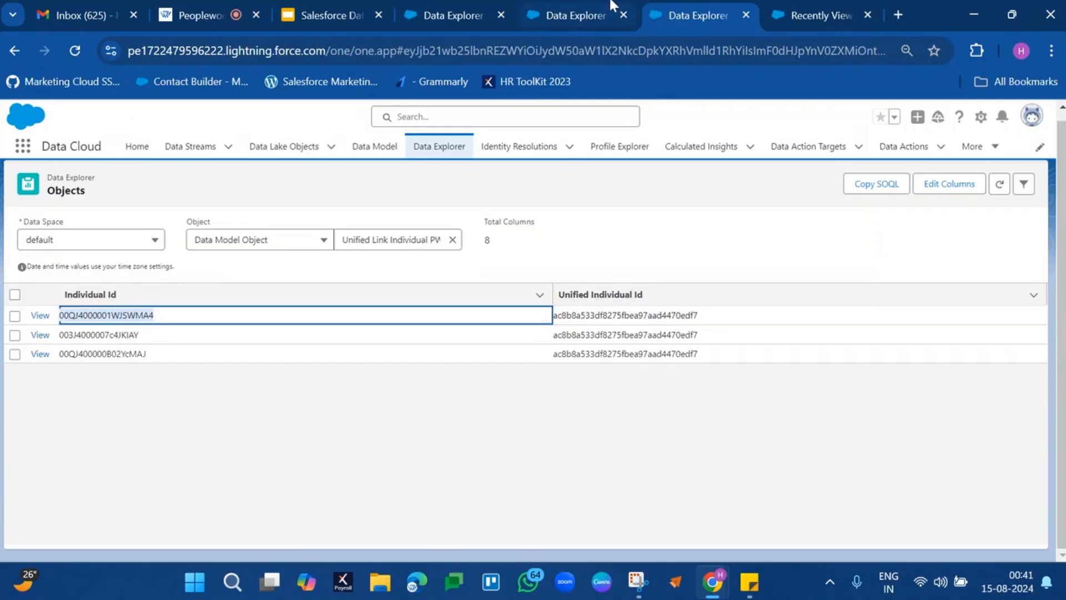
click(603, 15)
key(ctrl+f)
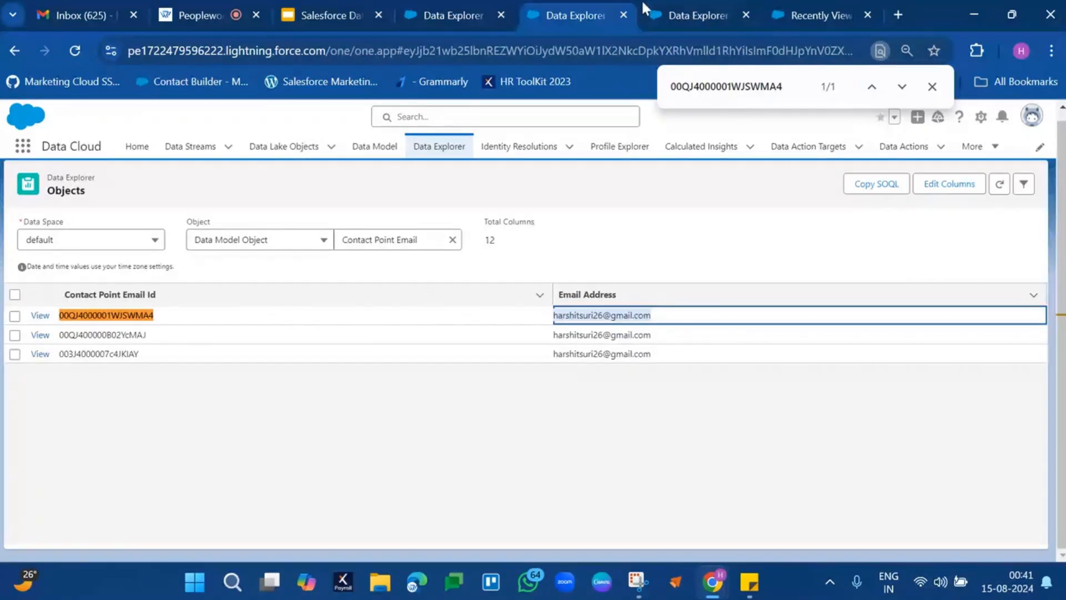
Copy the second linked Individual Id and check back against the Contact Point Email records.
click(684, 11)
double_click(110, 334)
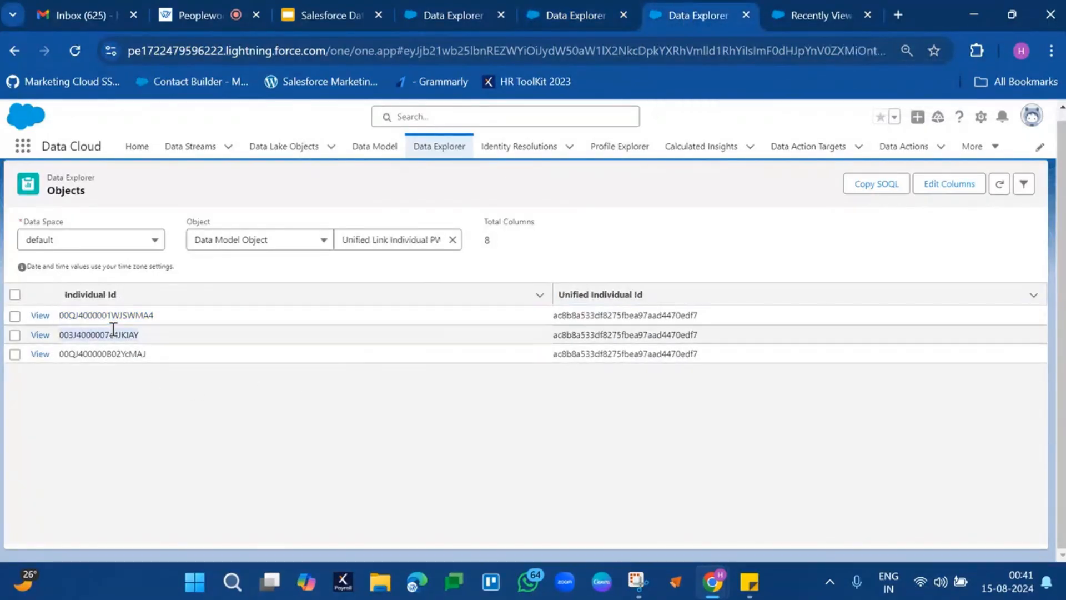
click(545, 8)
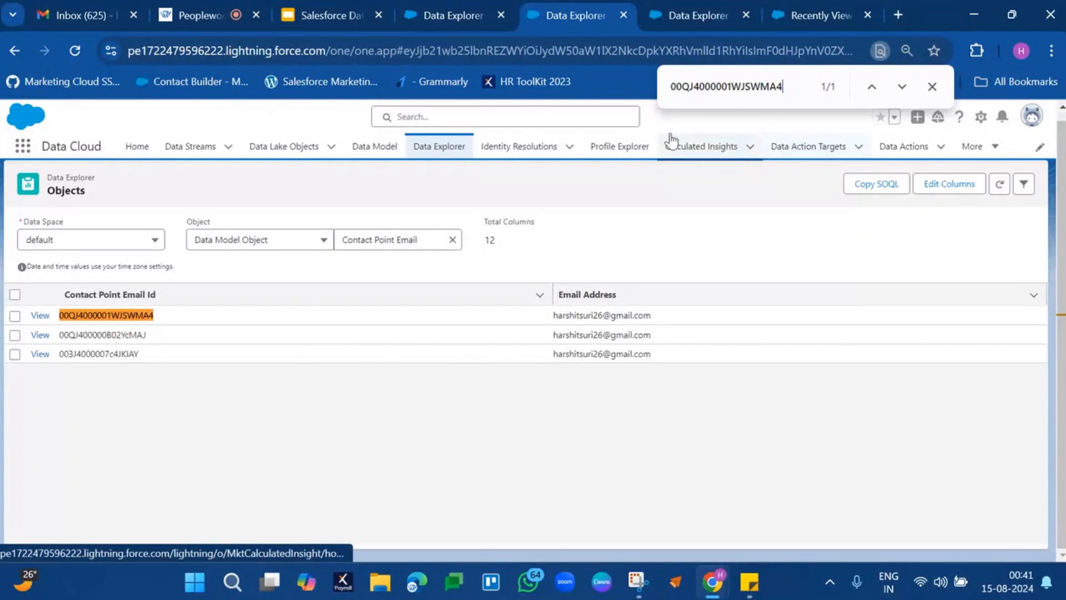
Copy the third linked Individual Id, search for it among the Contact Point Email records, and close the search.
click(724, 16)
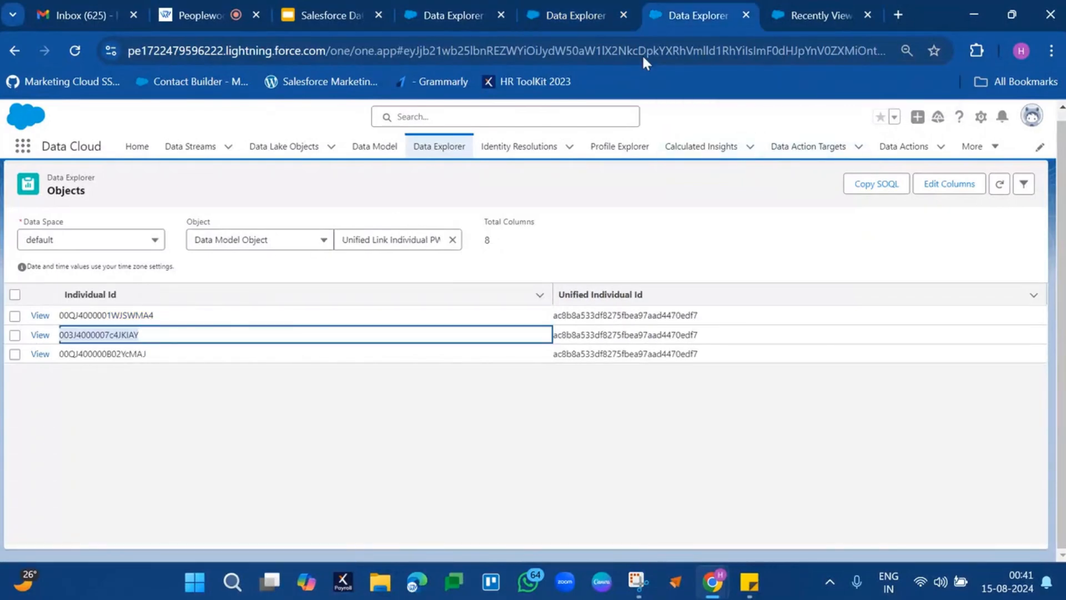
double_click(122, 355)
key(ctrl+c)
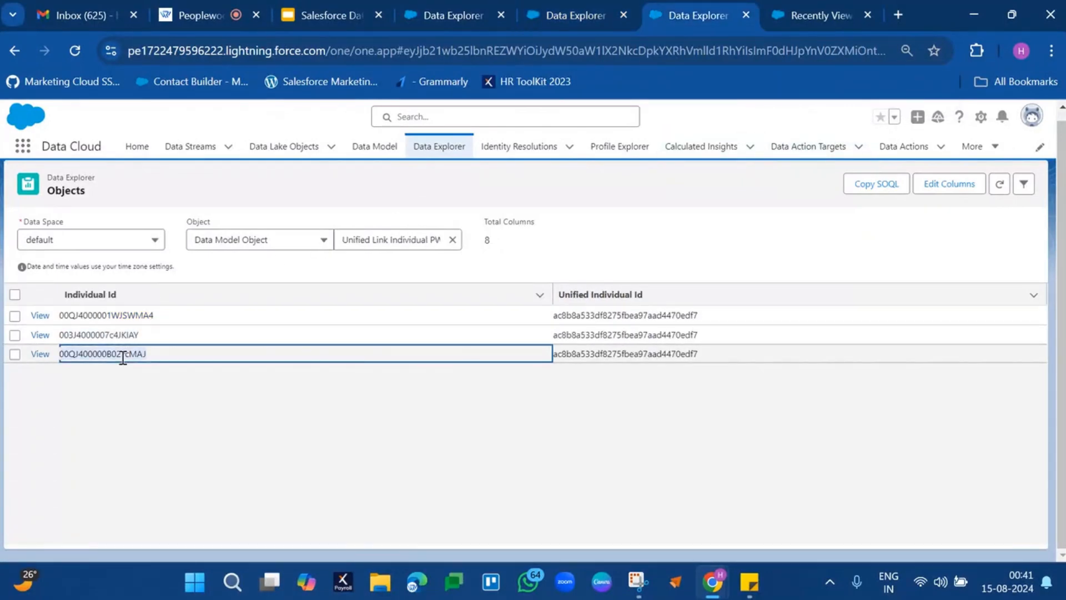
click(583, 9)
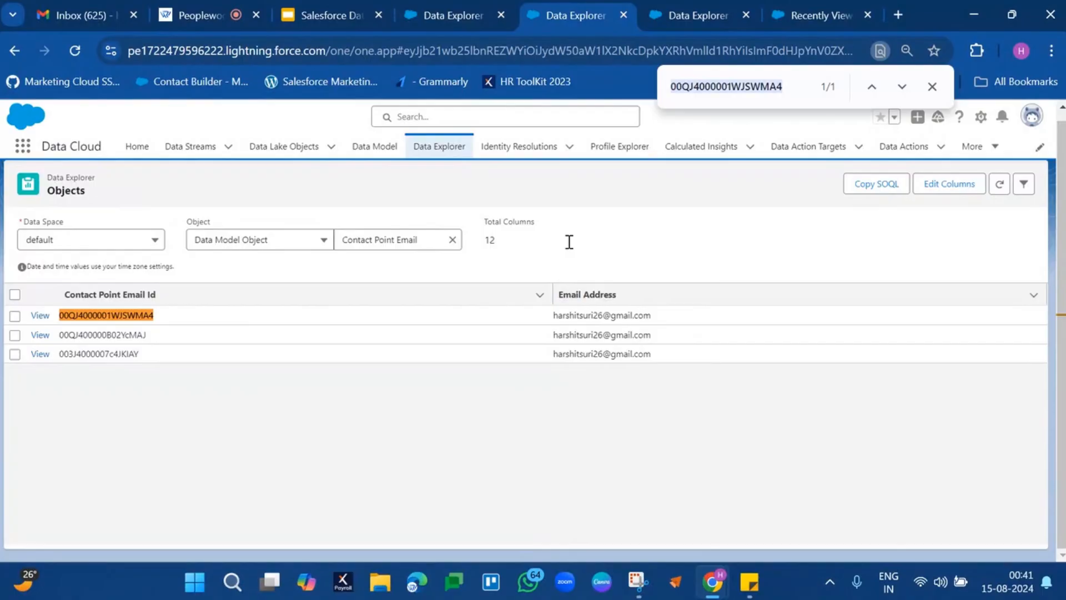
key(ctrl+v)
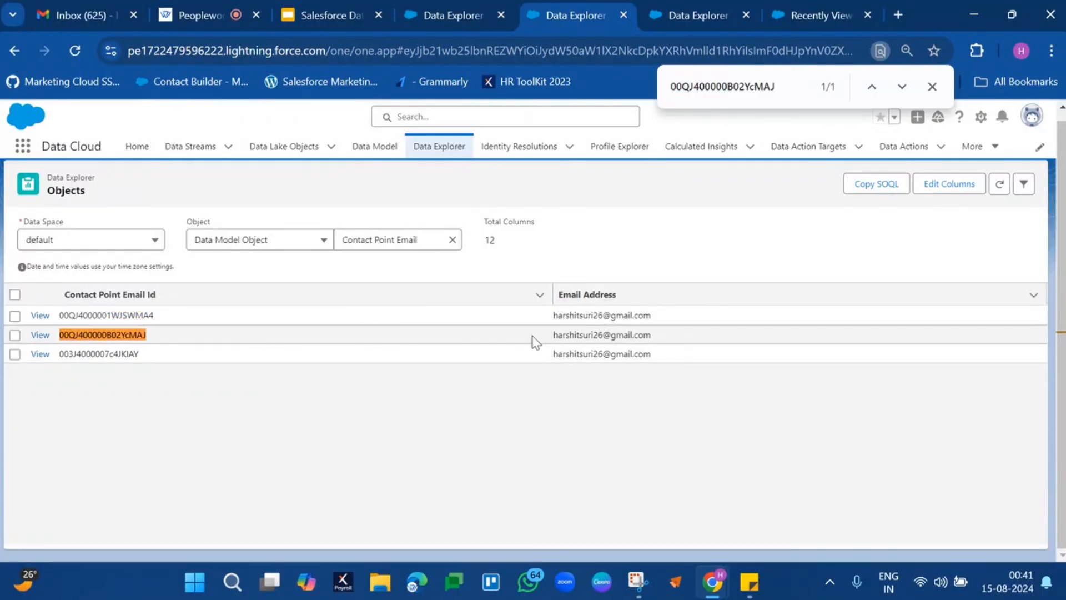
click(699, 22)
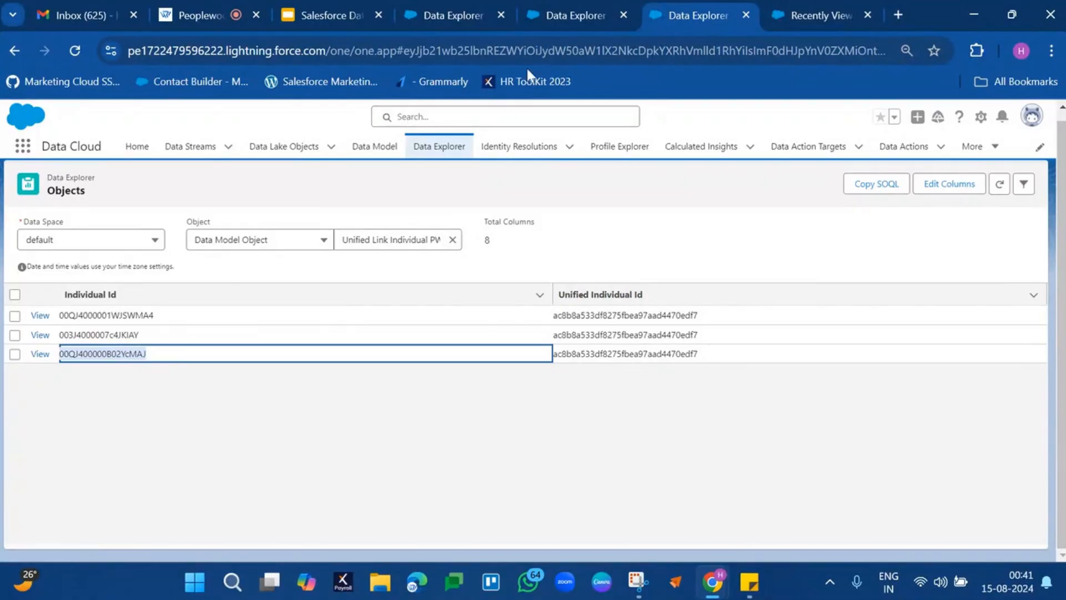
click(580, 8)
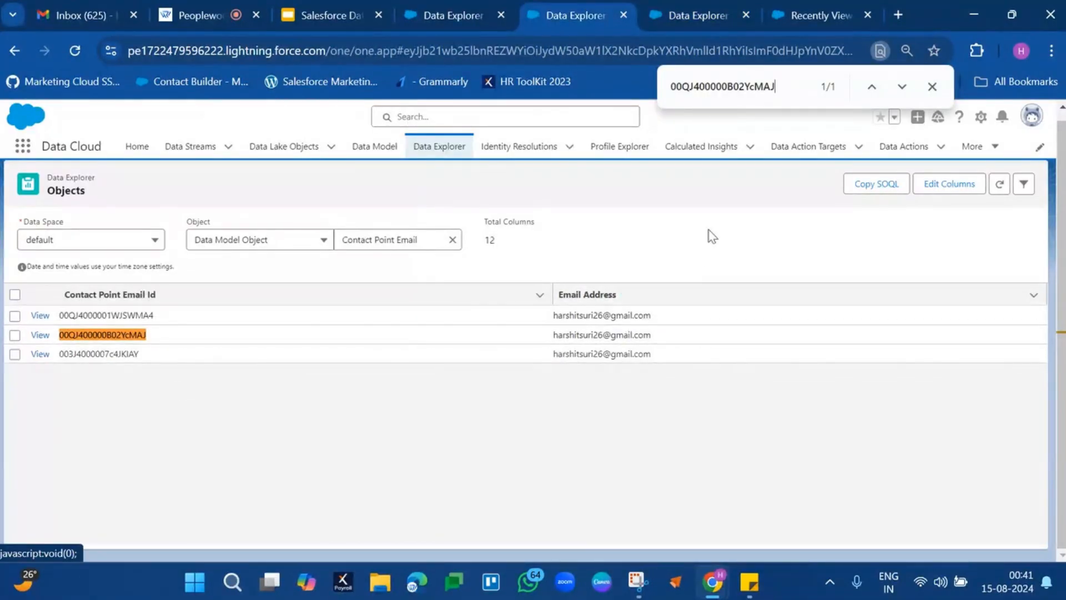
click(932, 87)
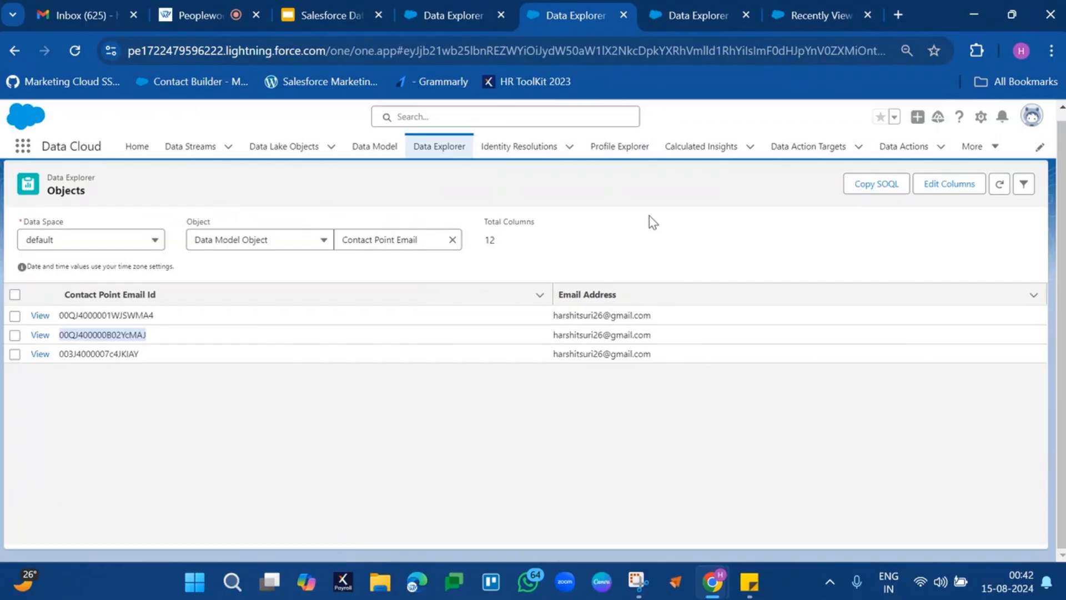
Compare the linked Individual Ids with their Unified Individual Ids and check back against the Individual records.
click(666, 12)
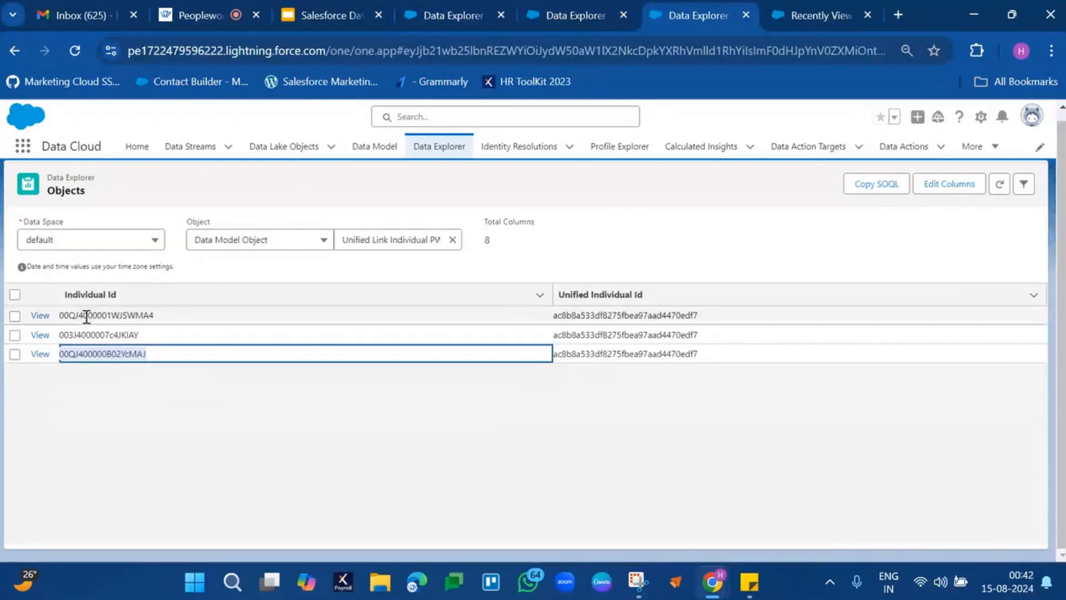
drag(95, 313, 123, 362)
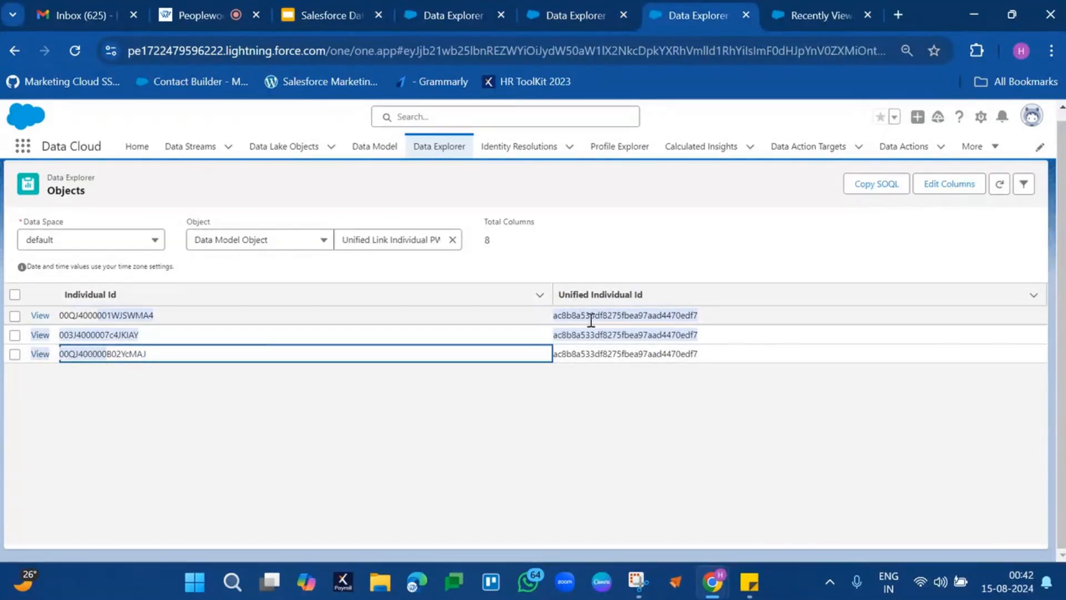
drag(597, 321, 695, 355)
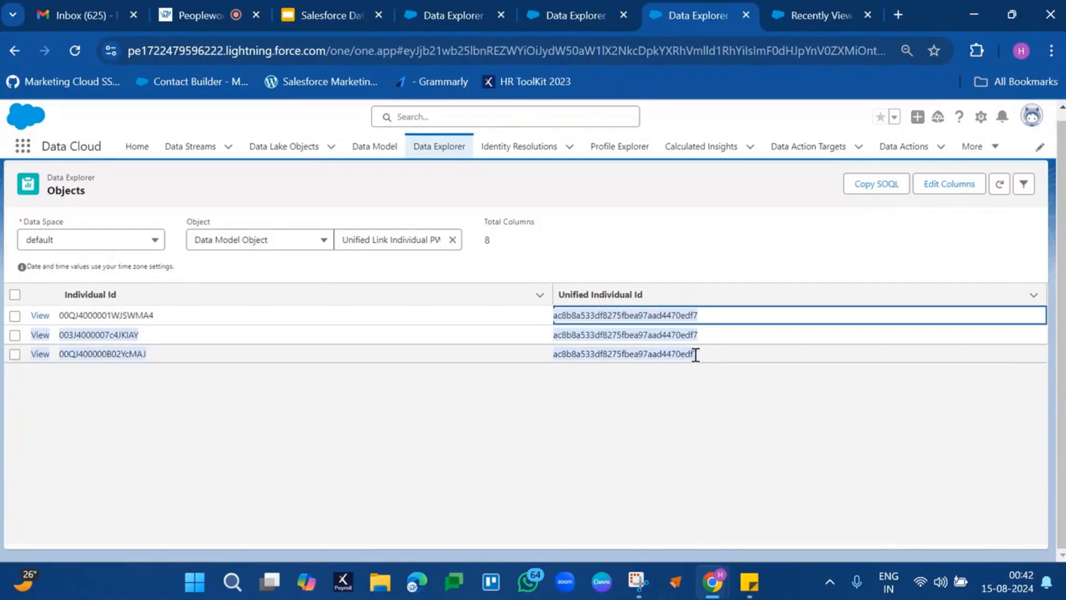
click(456, 15)
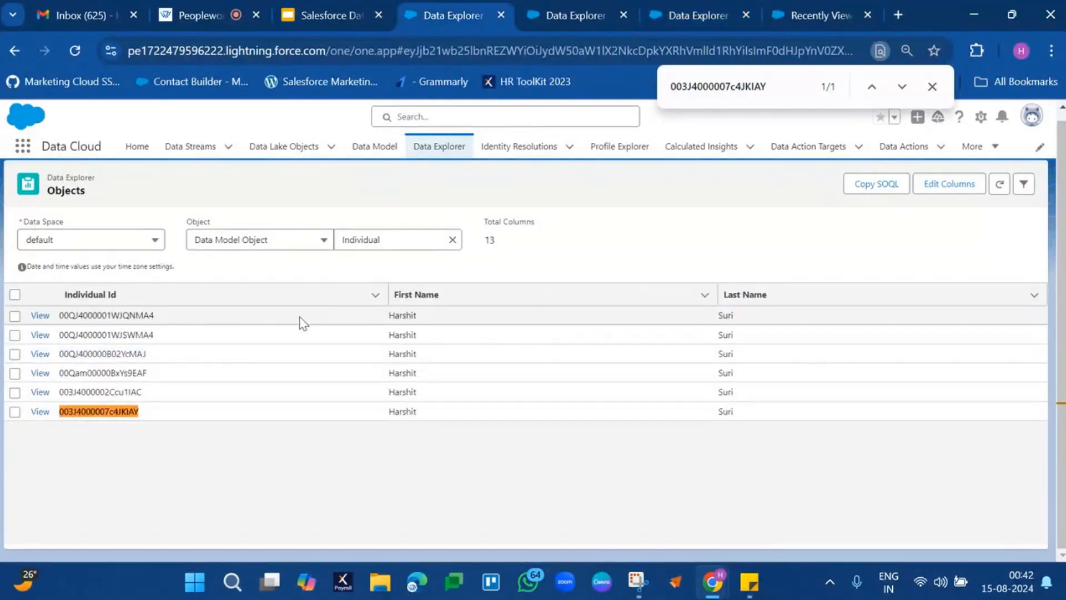
Change the Contact Point Email filter to Email Address equals the person's peoplewoo.com email and apply it.
click(579, 21)
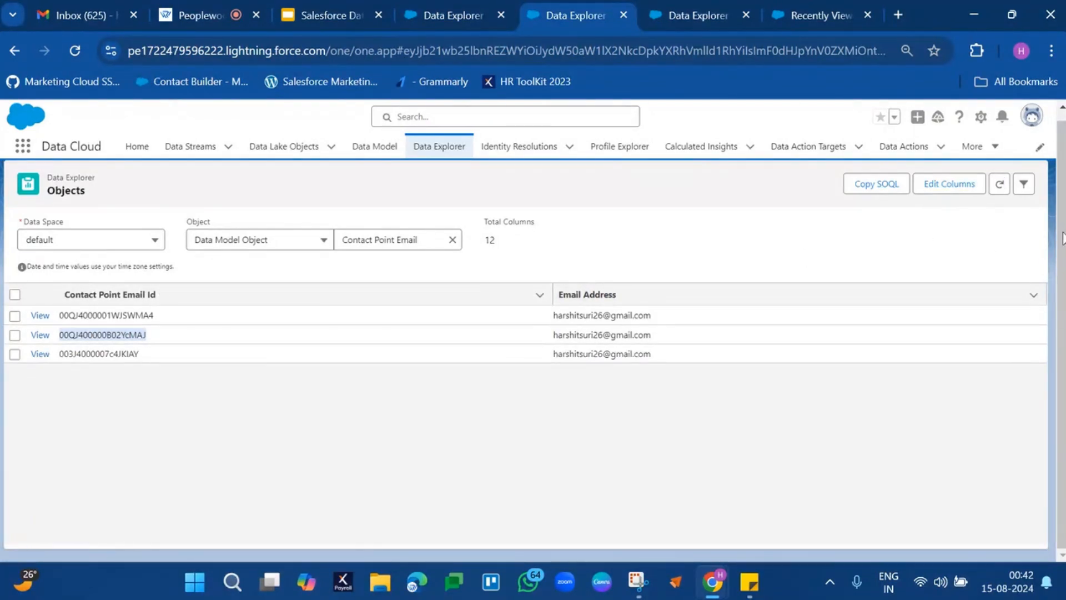
click(1024, 184)
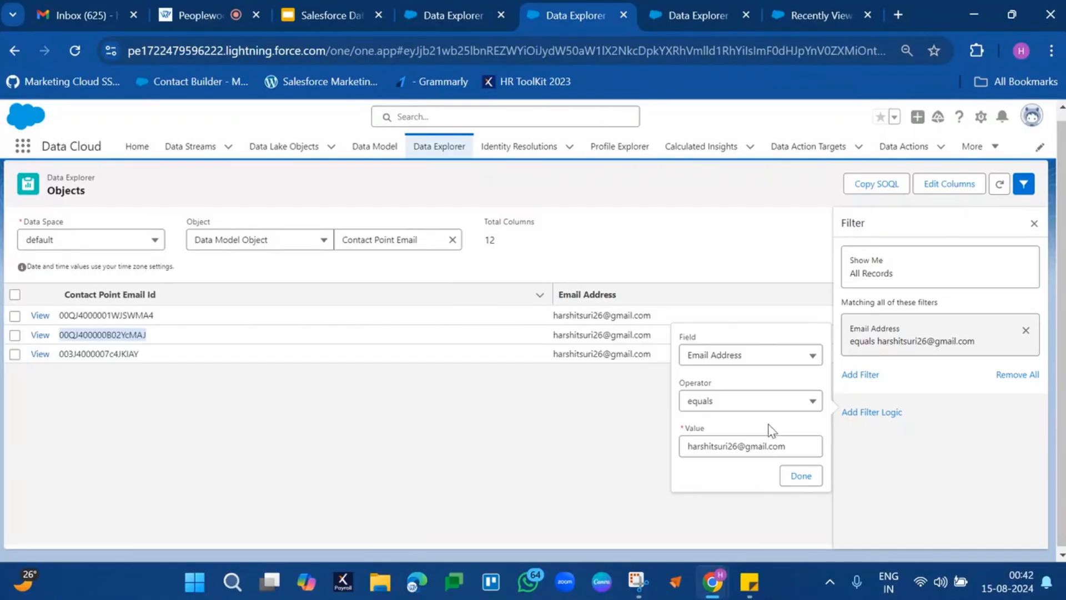
triple_click(769, 447)
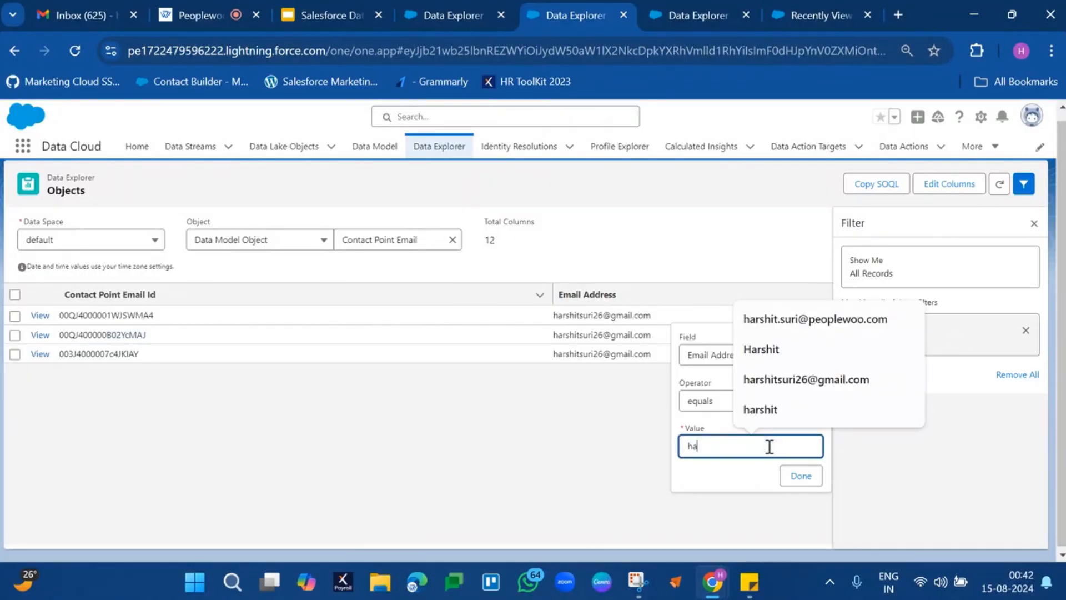
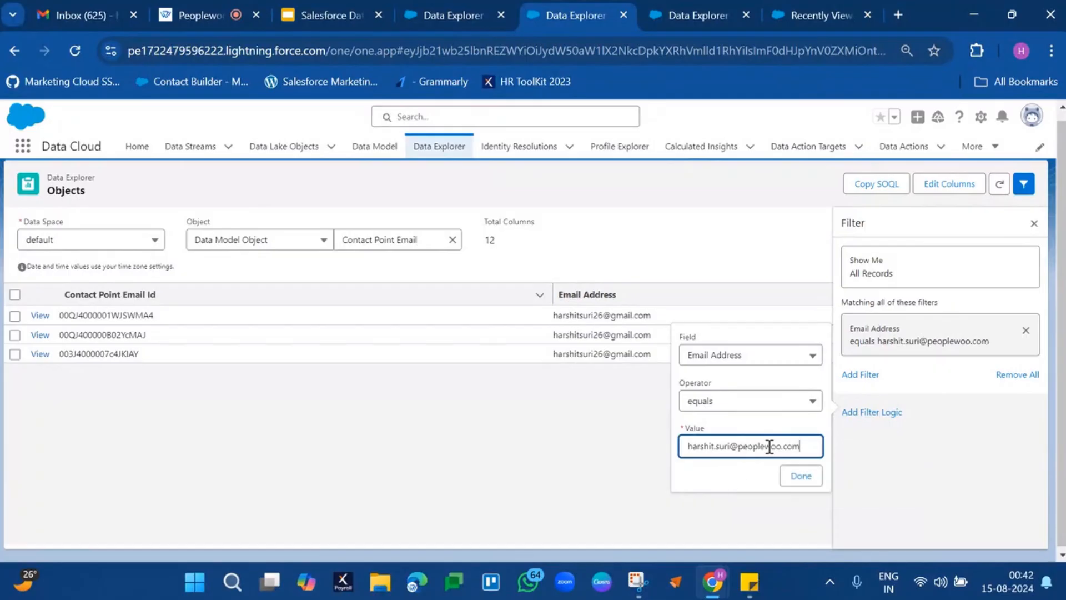
click(799, 476)
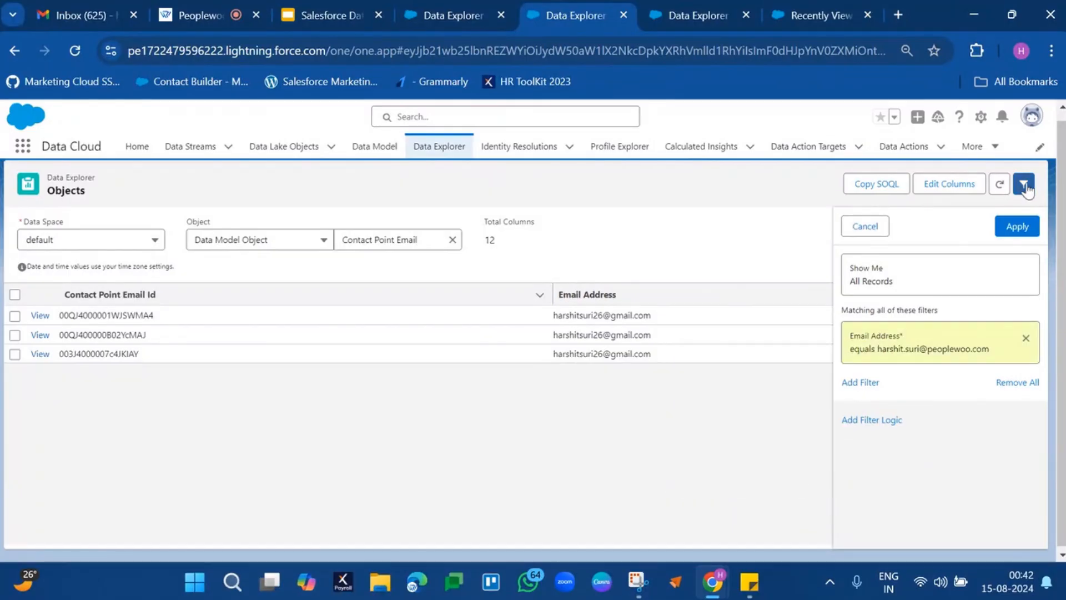
click(1020, 227)
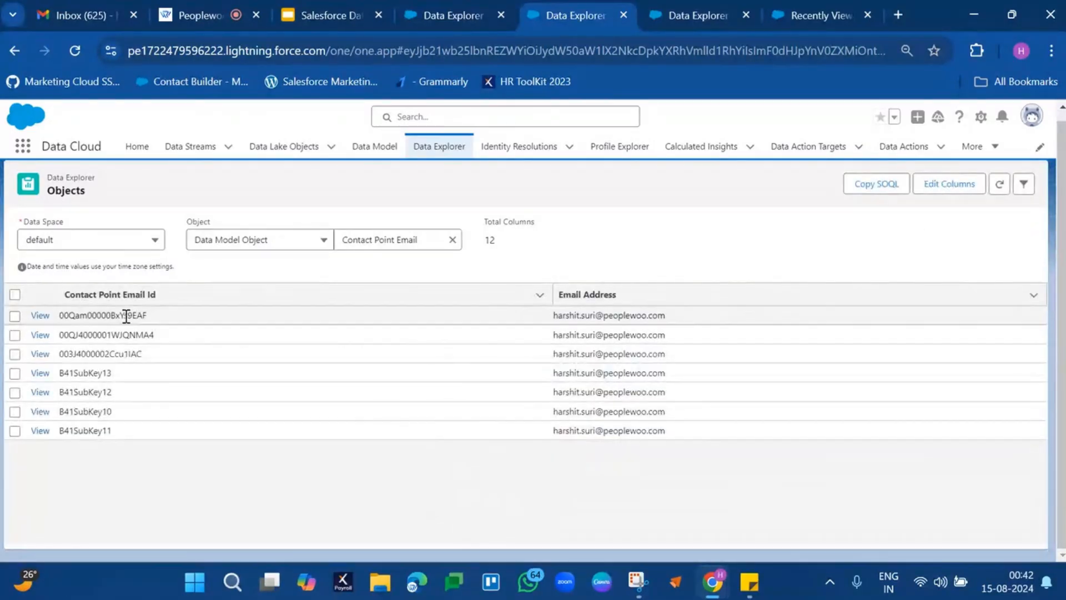
Examine the Contact Point Email Ids and Email Addresses of all the filtered records.
drag(124, 316, 112, 435)
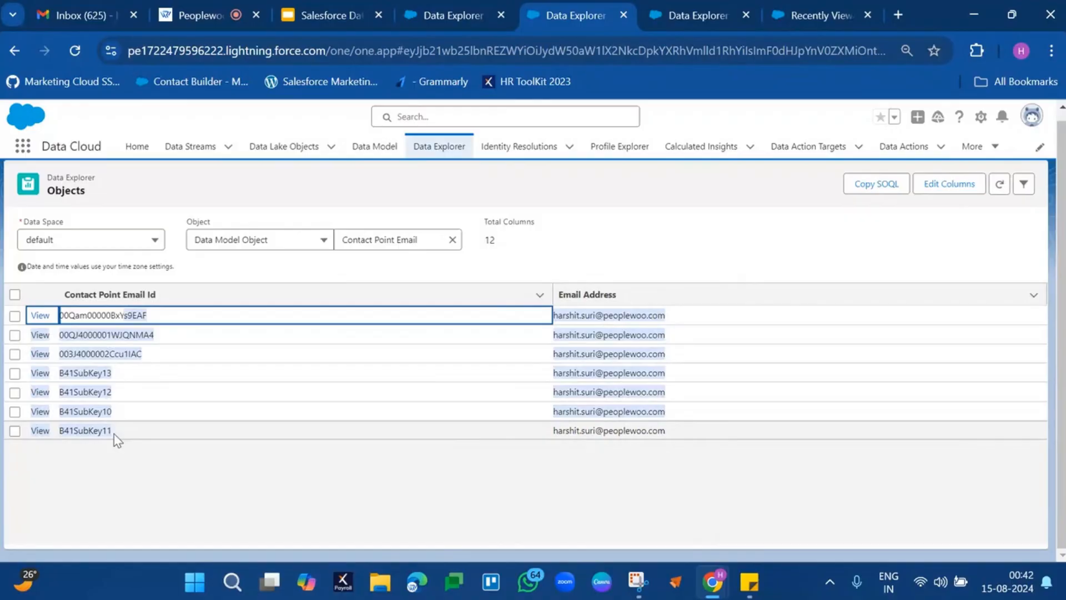
click(147, 483)
drag(603, 315, 609, 443)
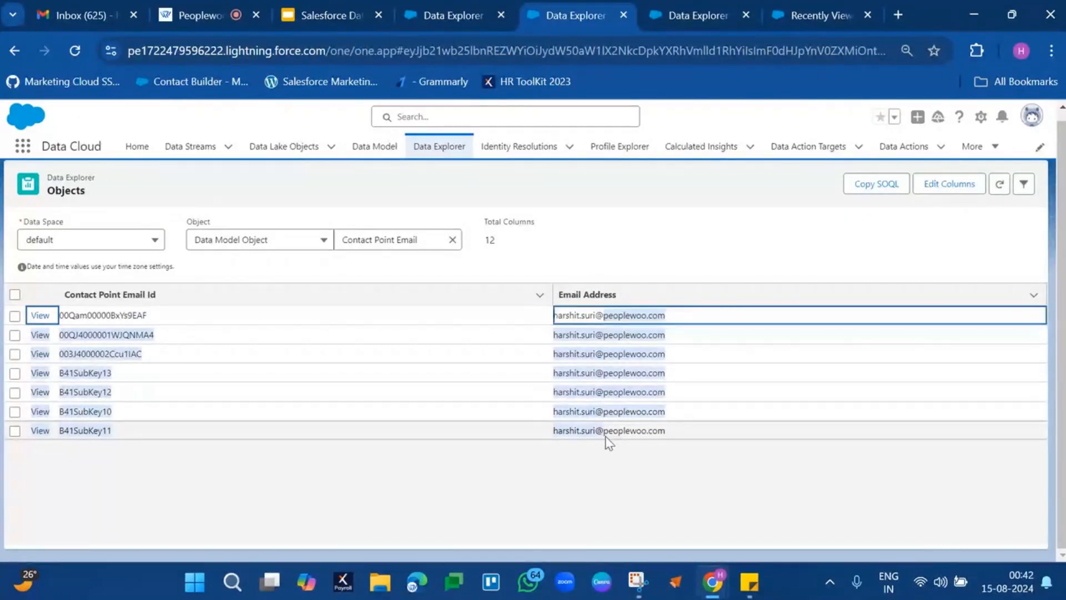
click(609, 443)
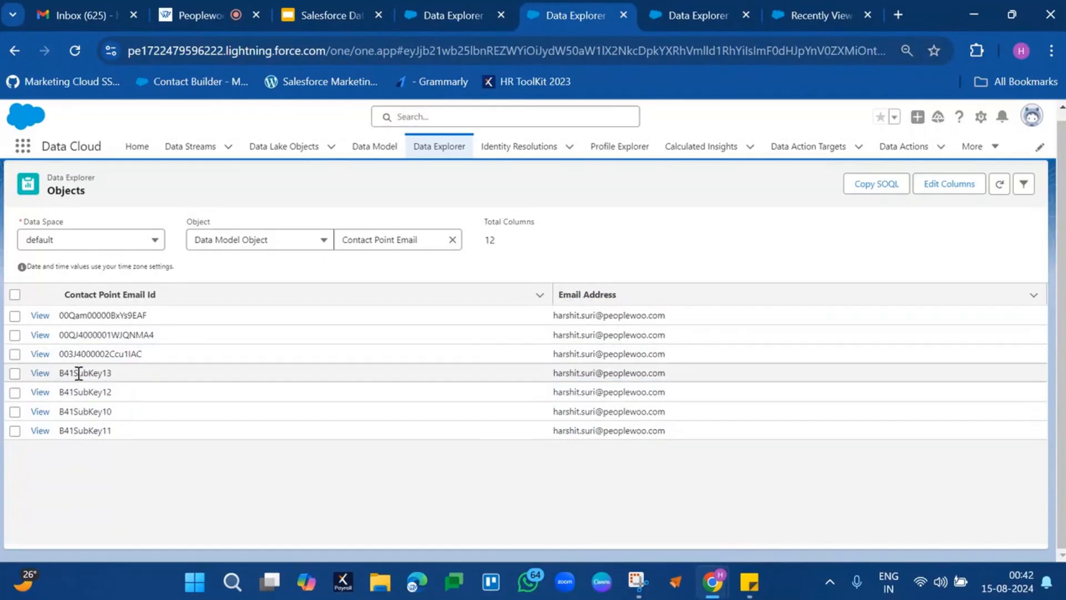
Compare the B41SubKey records with the first three Contact Point Email records, including their email addresses.
drag(79, 373, 81, 429)
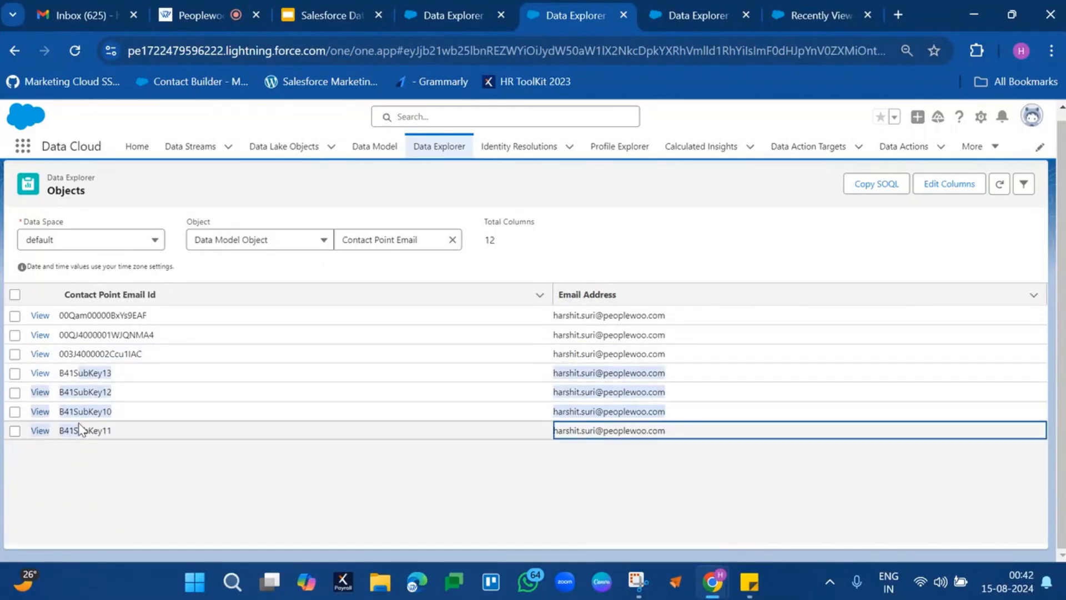
click(155, 386)
drag(62, 315, 674, 357)
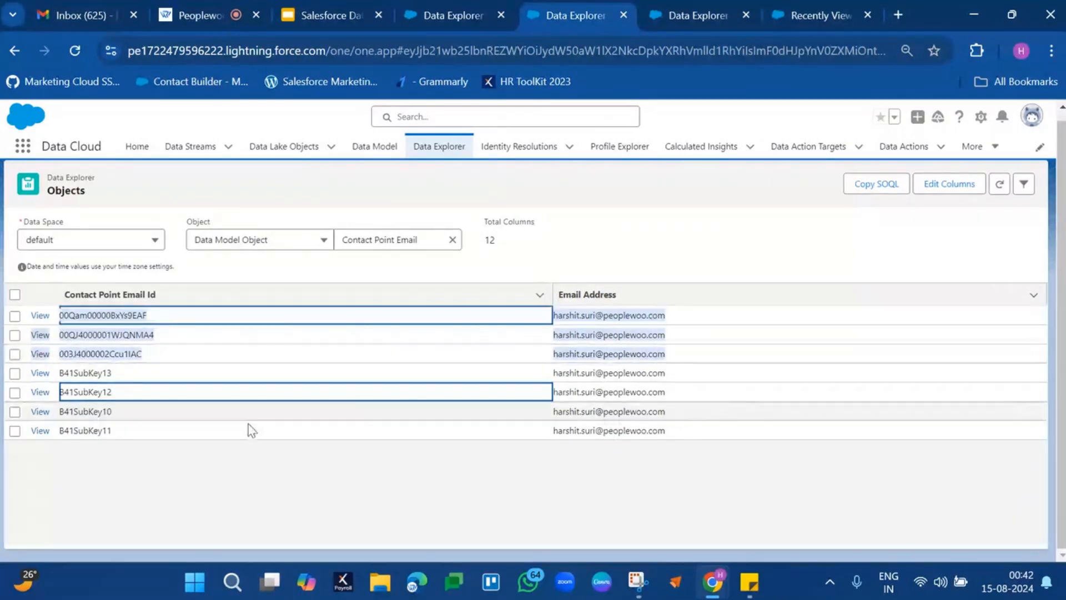
click(230, 451)
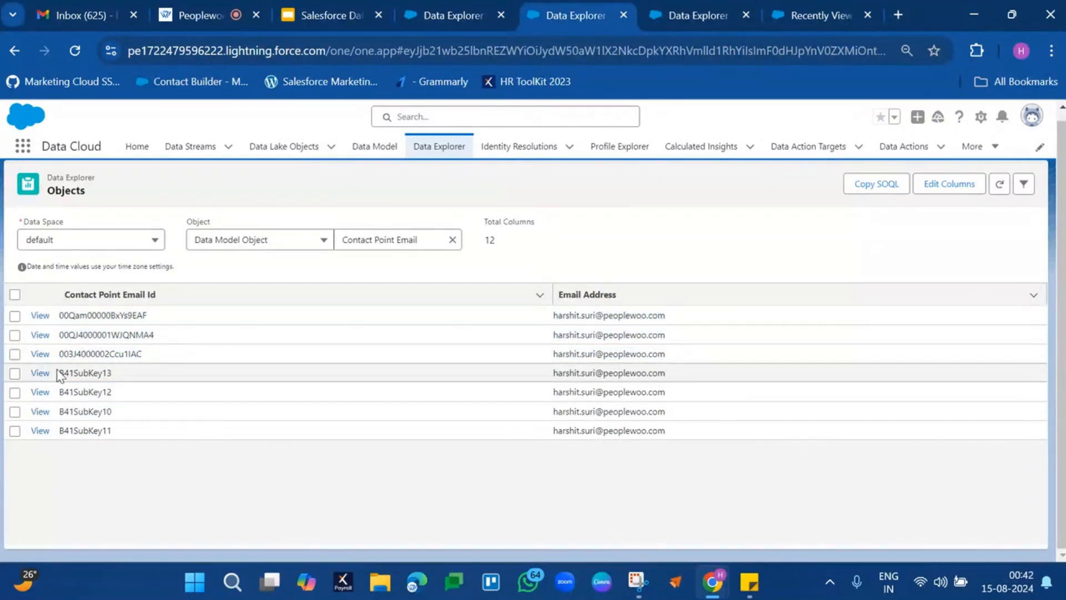
drag(58, 371, 654, 465)
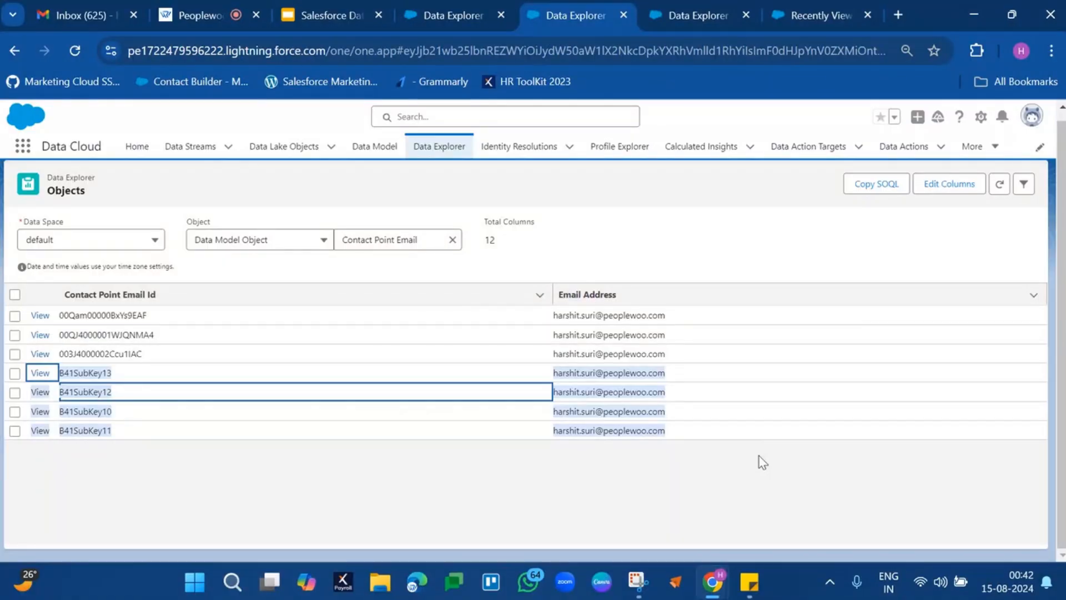
click(763, 462)
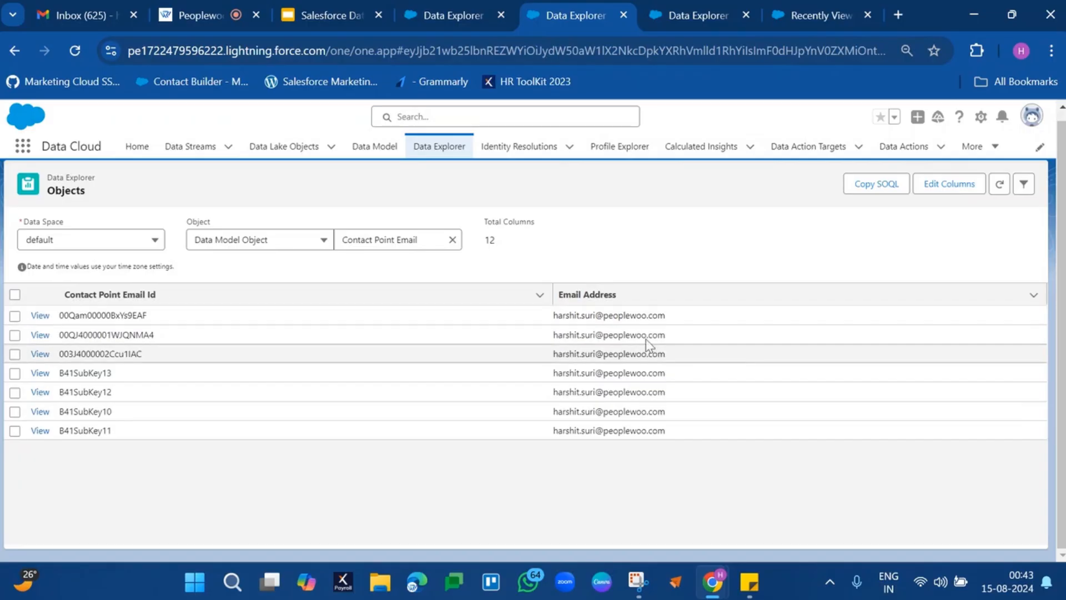
click(589, 315)
drag(589, 332, 593, 433)
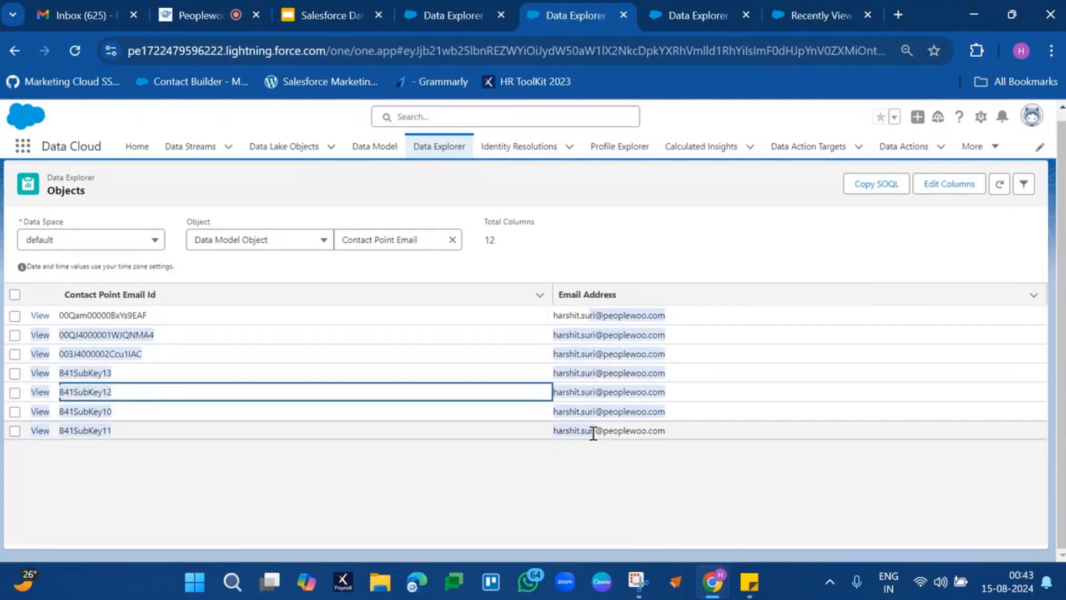
click(504, 465)
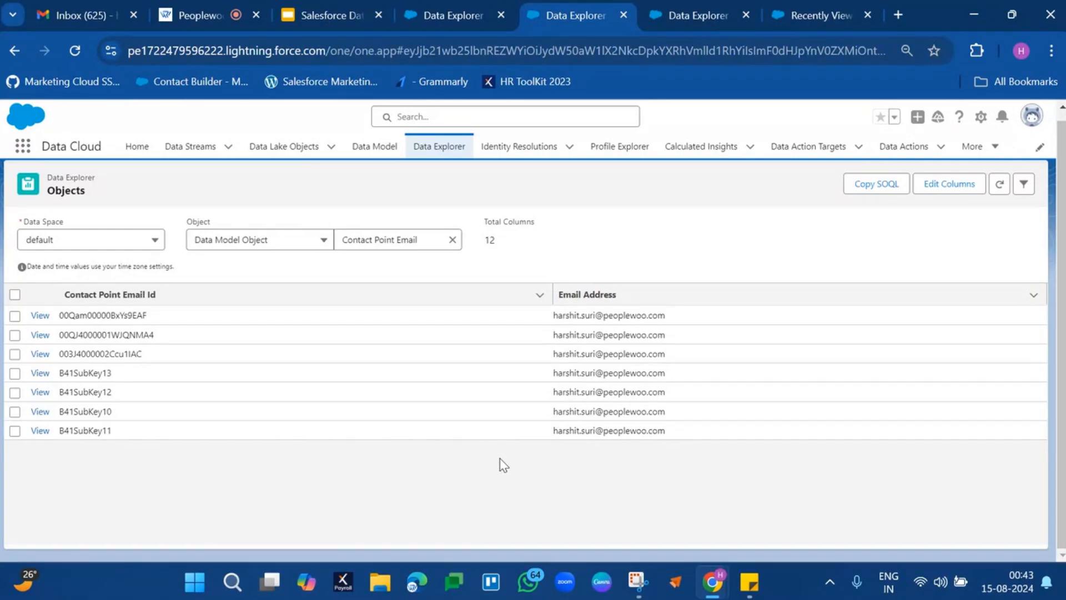
Copy the first Contact Point Email Id, search for it among the Individual records, and return to Contact Point Email.
click(457, 3)
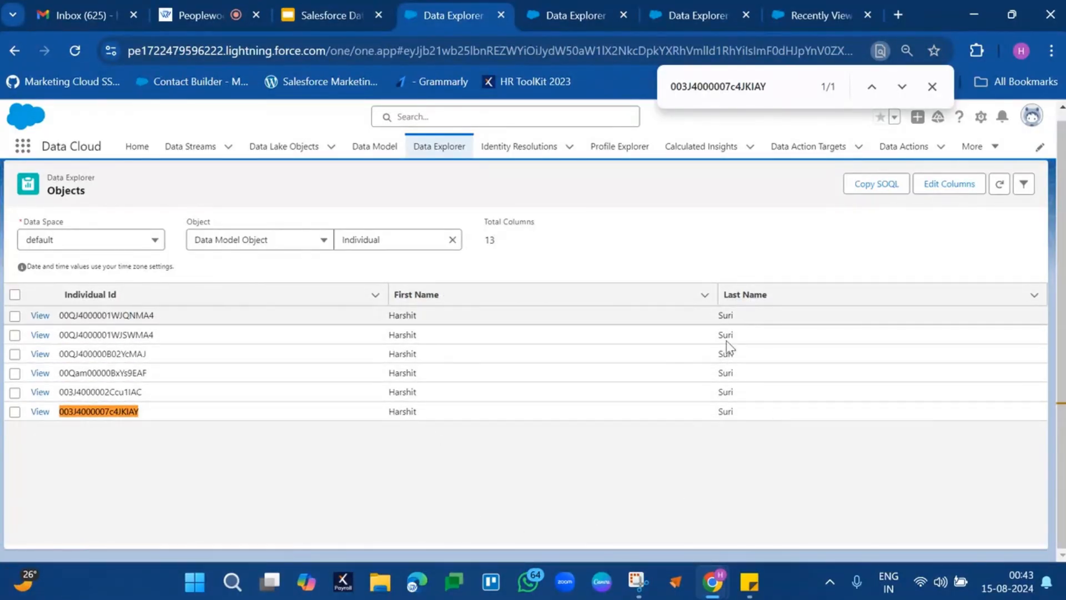
click(570, 27)
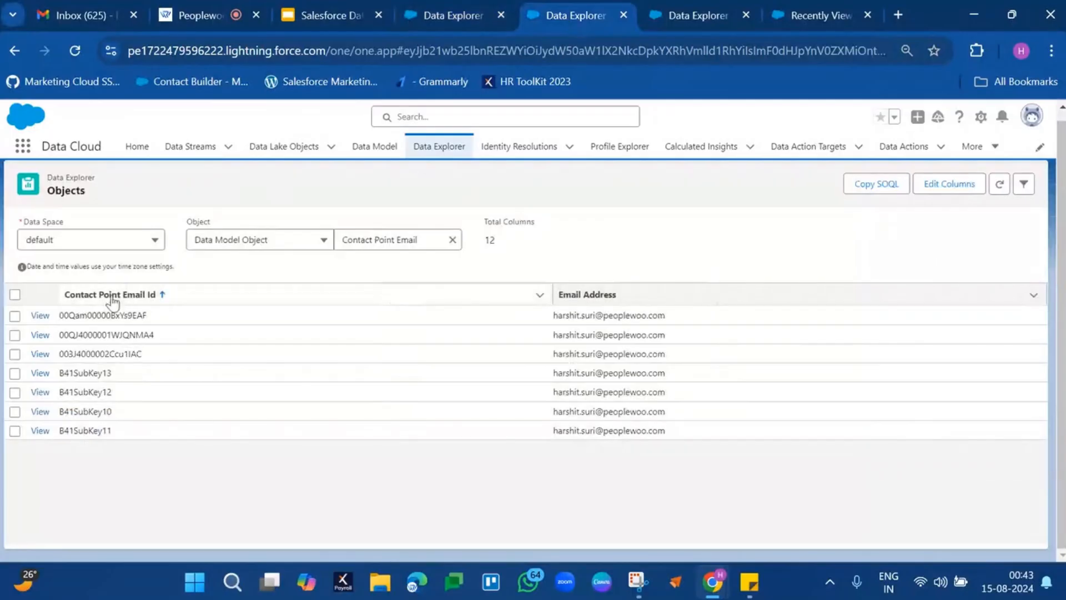
click(100, 313)
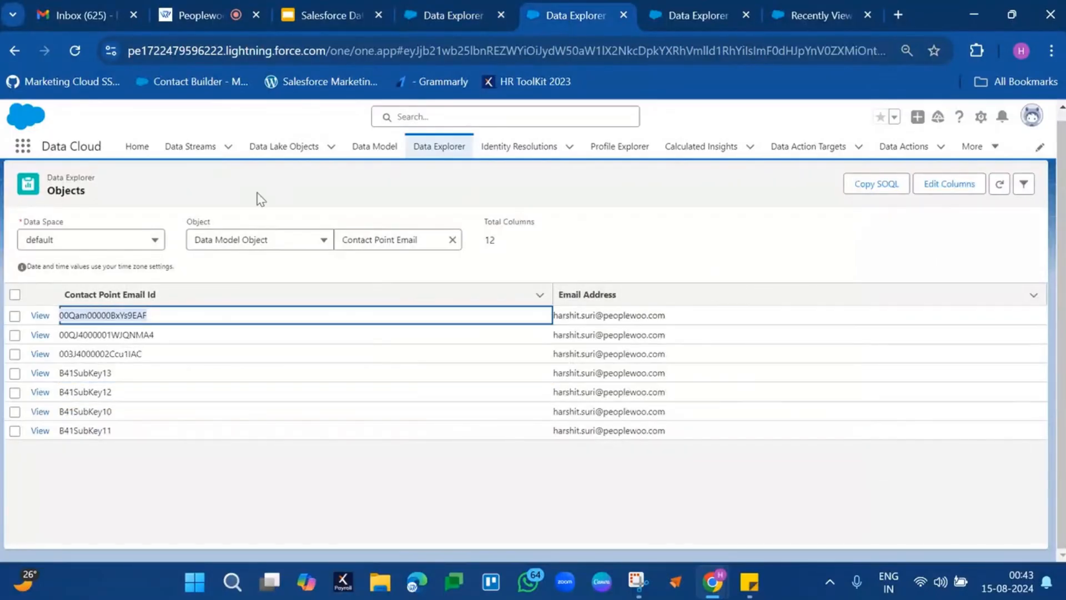
click(447, 16)
text(00Qam00000BxYs9EAF)
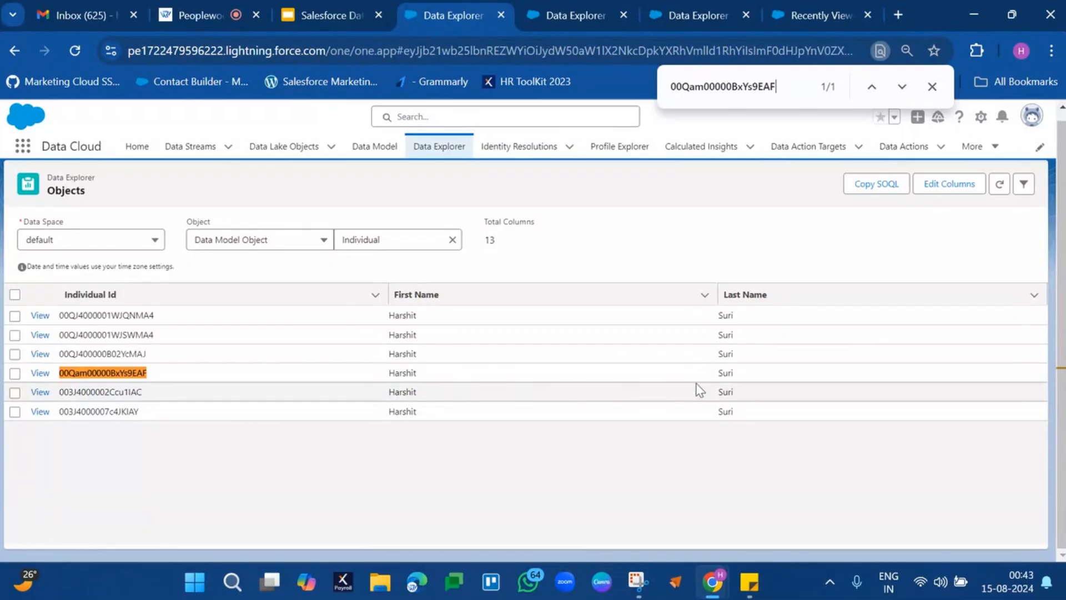
click(583, 15)
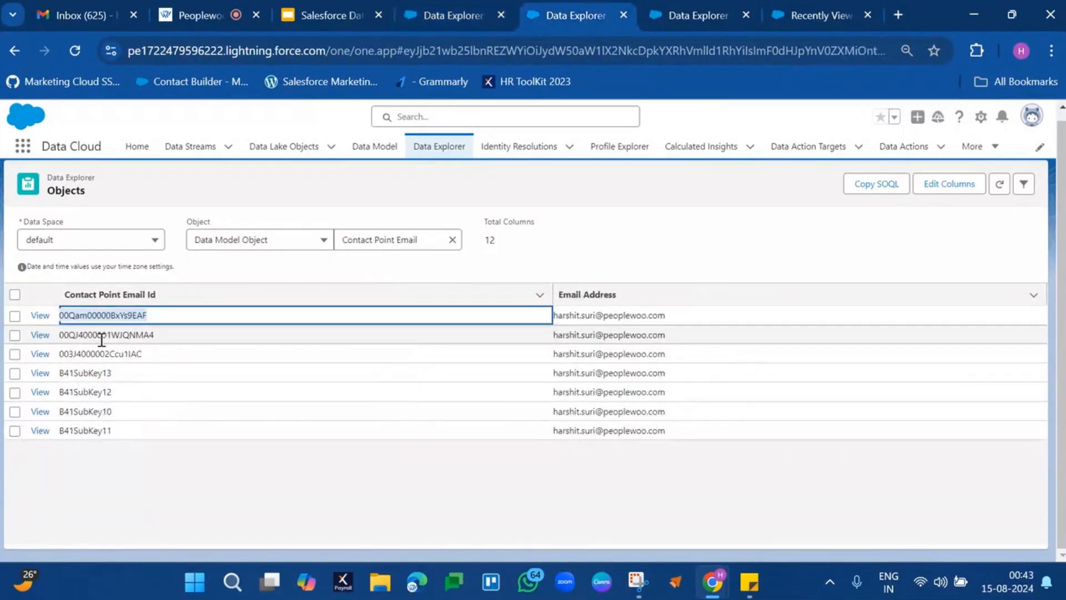
Copy the second Contact Point Email Id, search for it among the Individual records, and return to Contact Point Email.
double_click(101, 334)
key(ctrl+c)
click(452, 16)
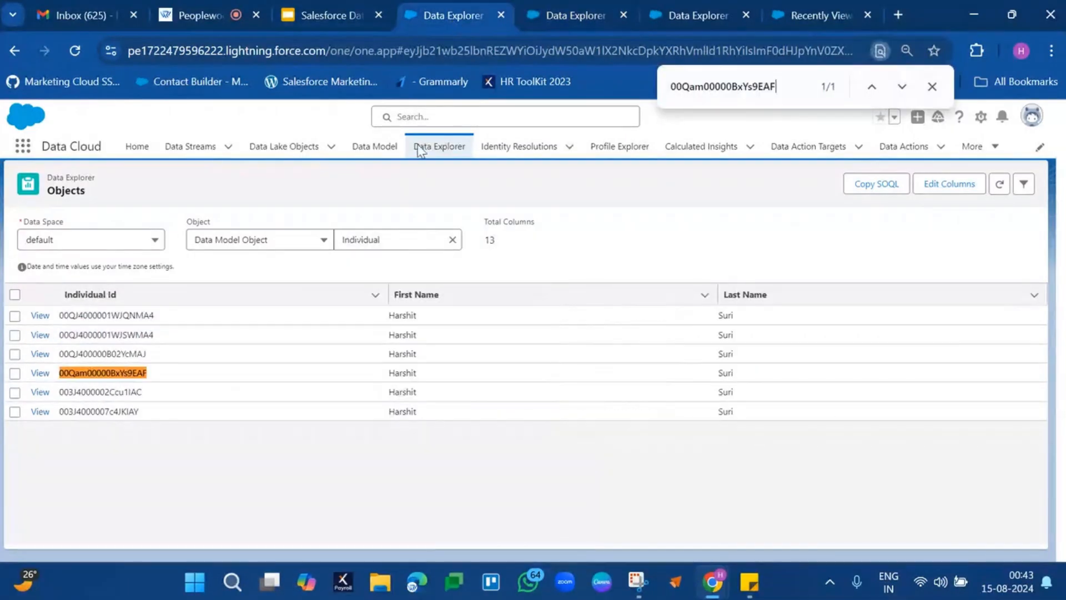
key(ctrl+f)
key(ctrl+v)
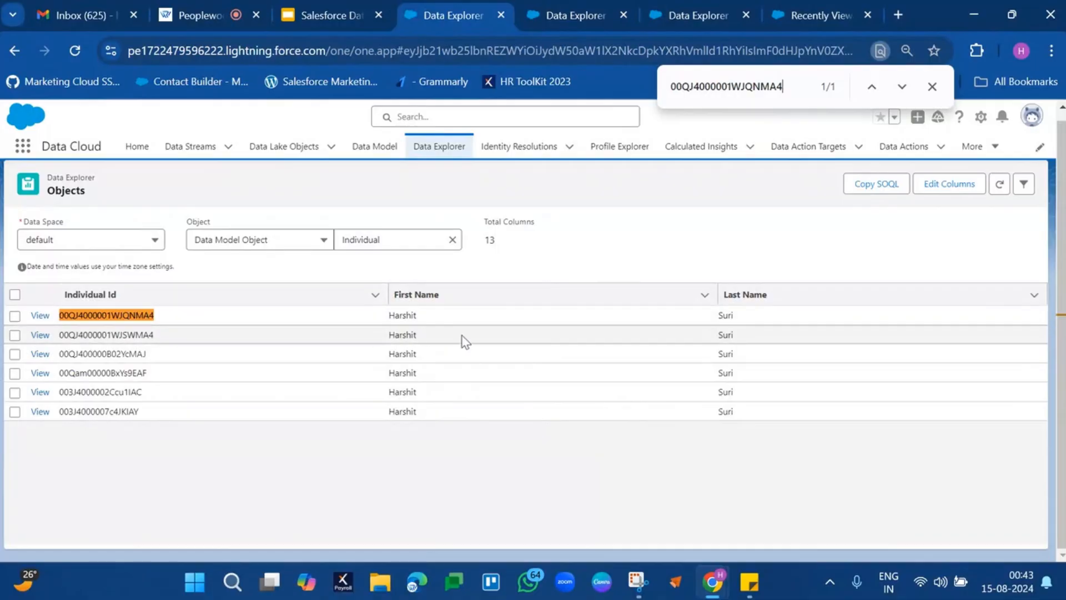
click(598, 11)
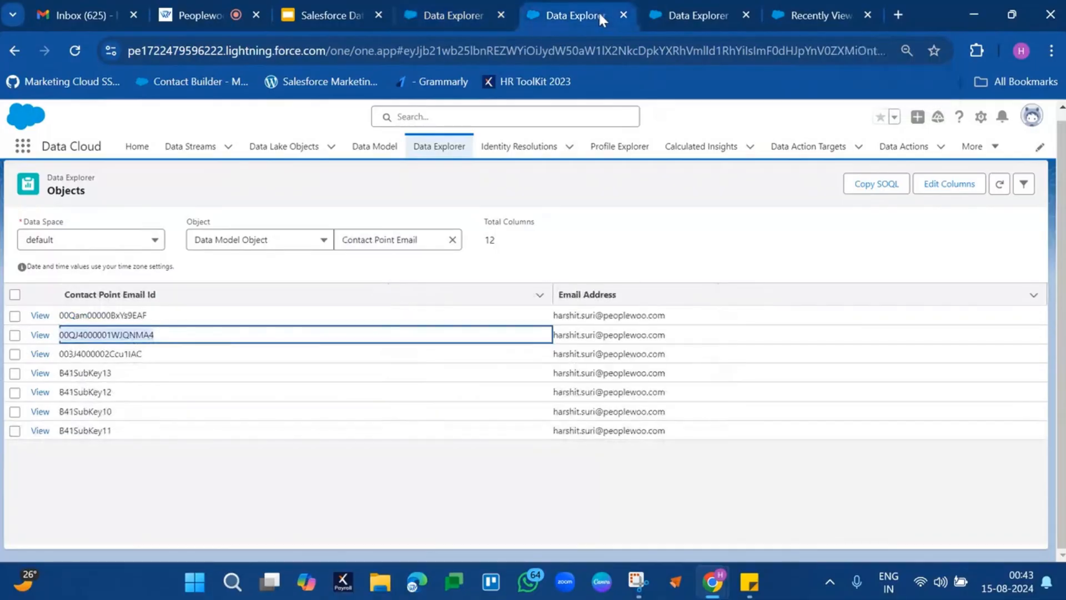
Look up the third Contact Point Email Id among the Individual records, then examine the four B41SubKey records in Contact Point Email.
double_click(119, 353)
key(ctrl+c)
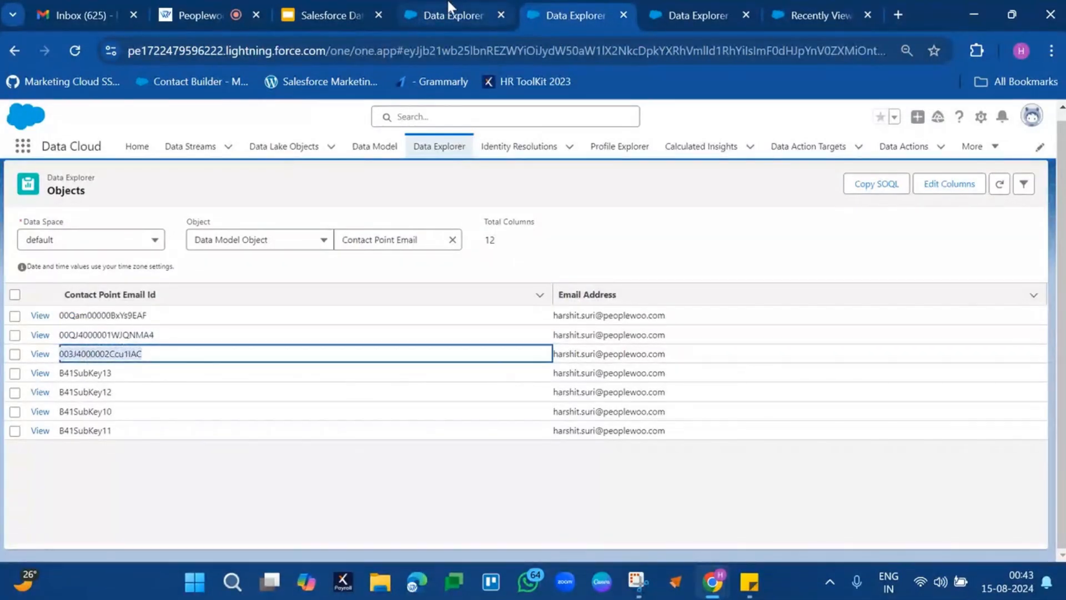
click(439, 14)
key(ctrl+f)
key(ctrl+v)
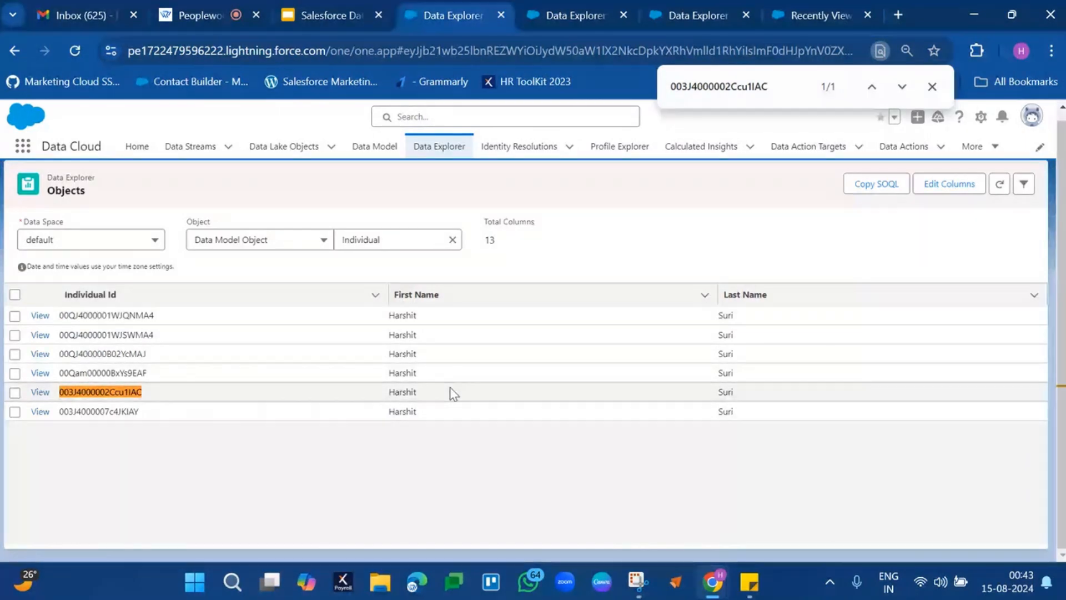
click(590, 22)
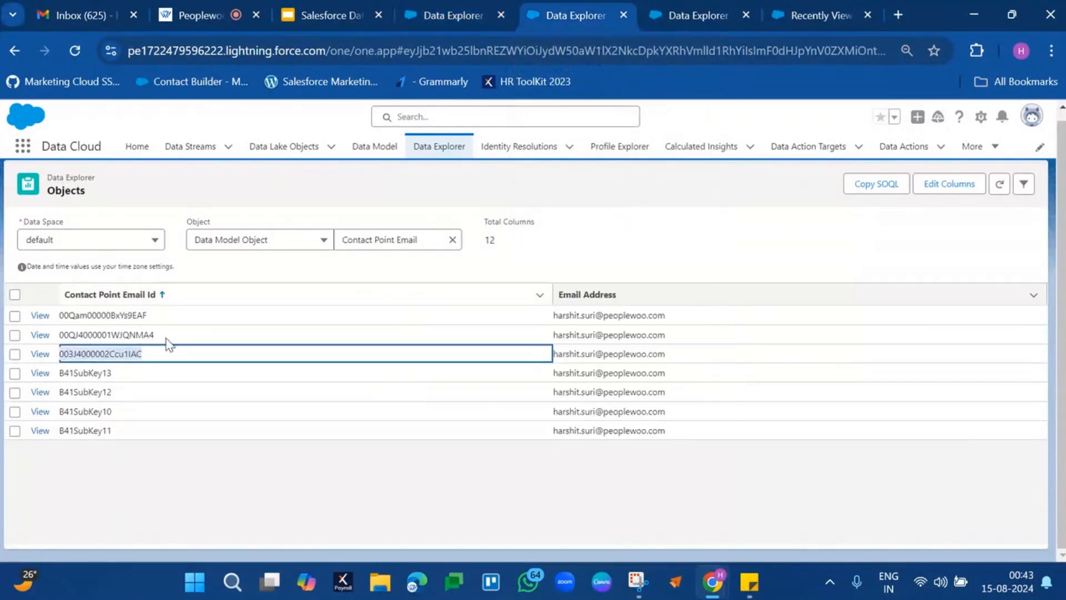
drag(75, 372, 107, 425)
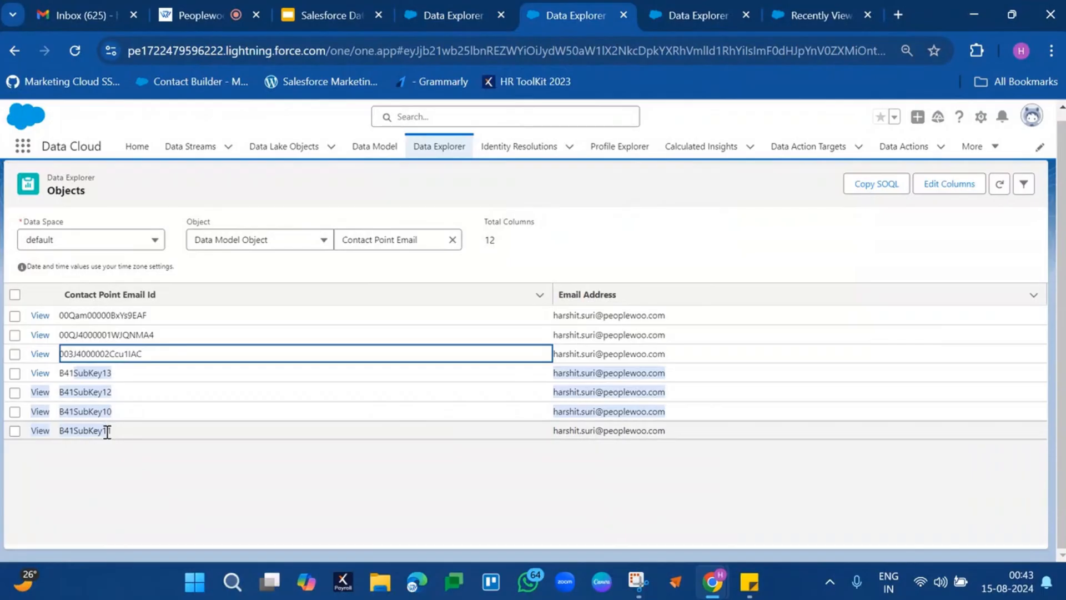
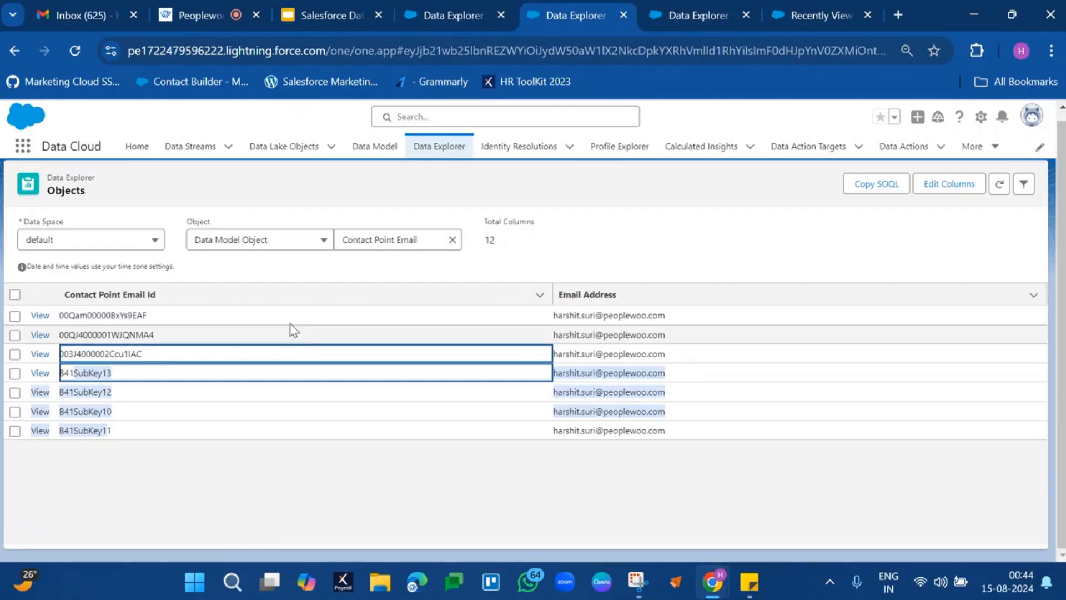
Examine the first three Contact Point Email records with their email addresses and copy the first record's Contact Point Email Id.
drag(66, 315, 673, 361)
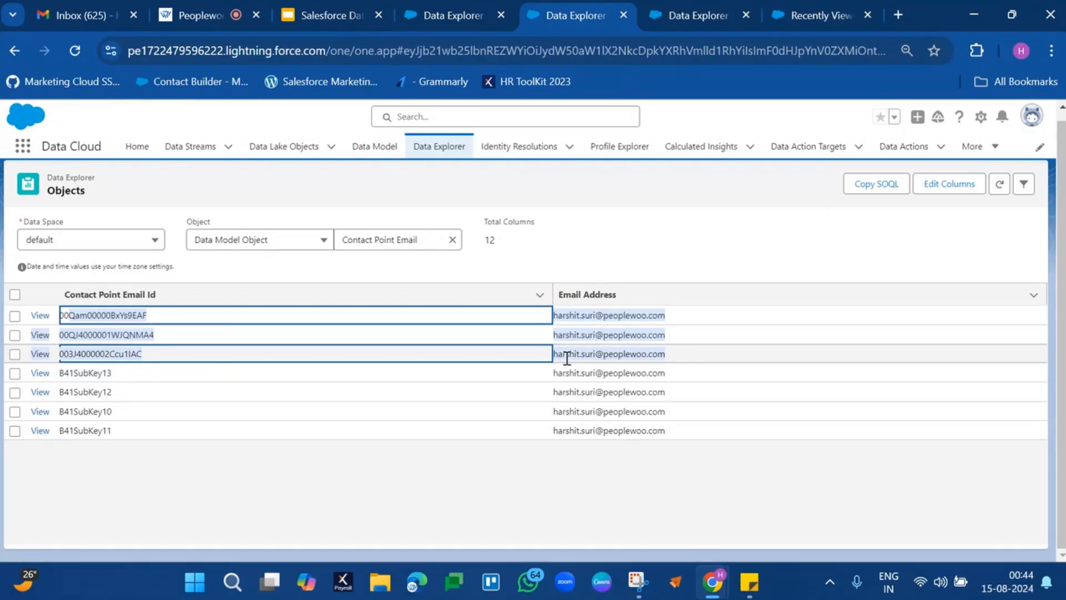
click(721, 248)
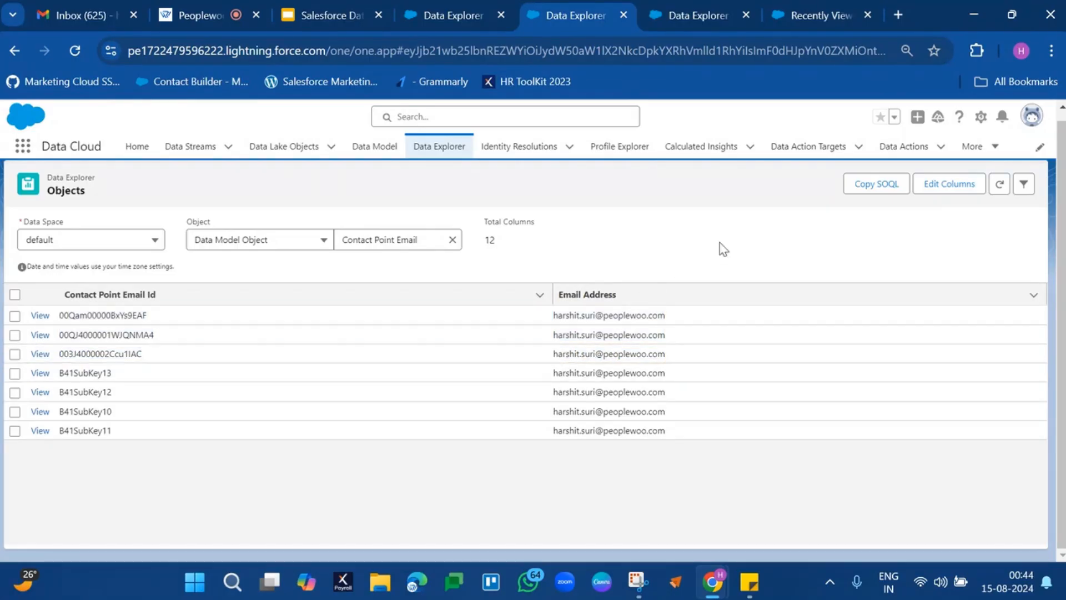
double_click(131, 316)
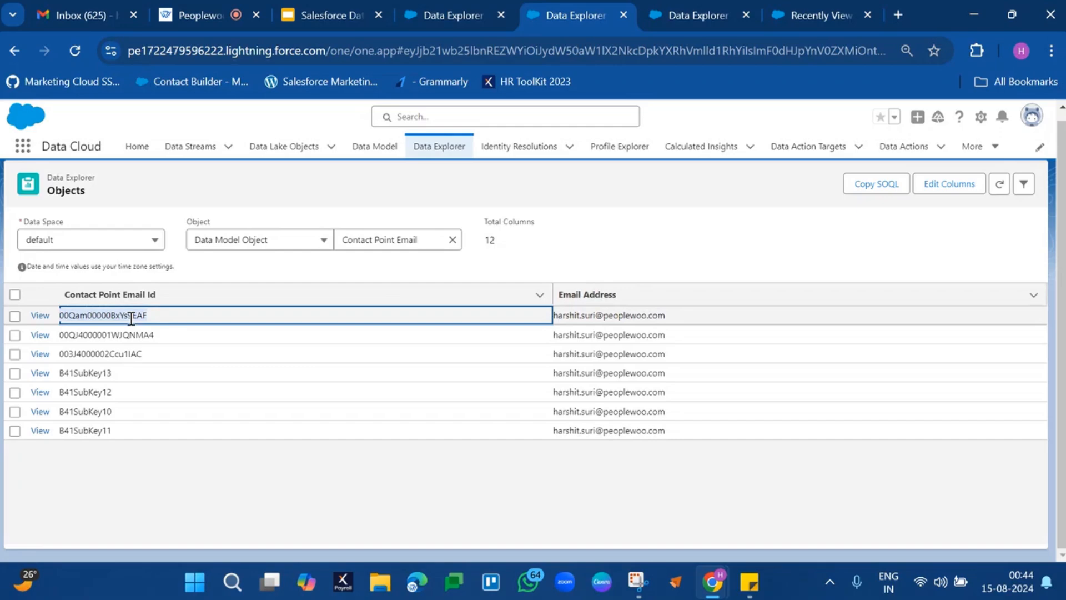
Filter the Unified Link Individual records to those whose Individual Id equals the copied Contact Point Email Id.
click(691, 13)
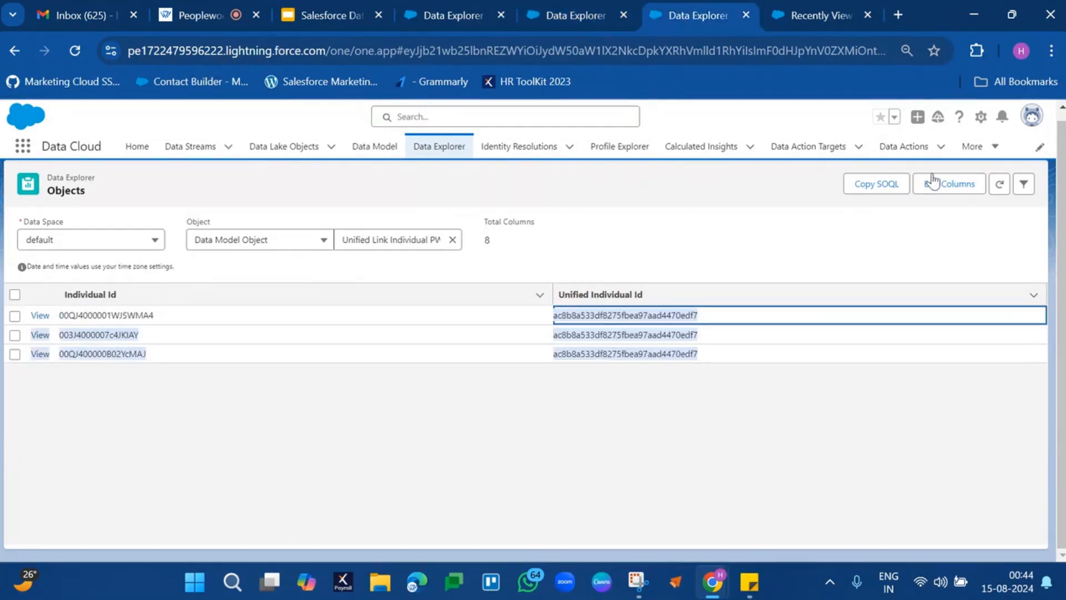
click(1025, 185)
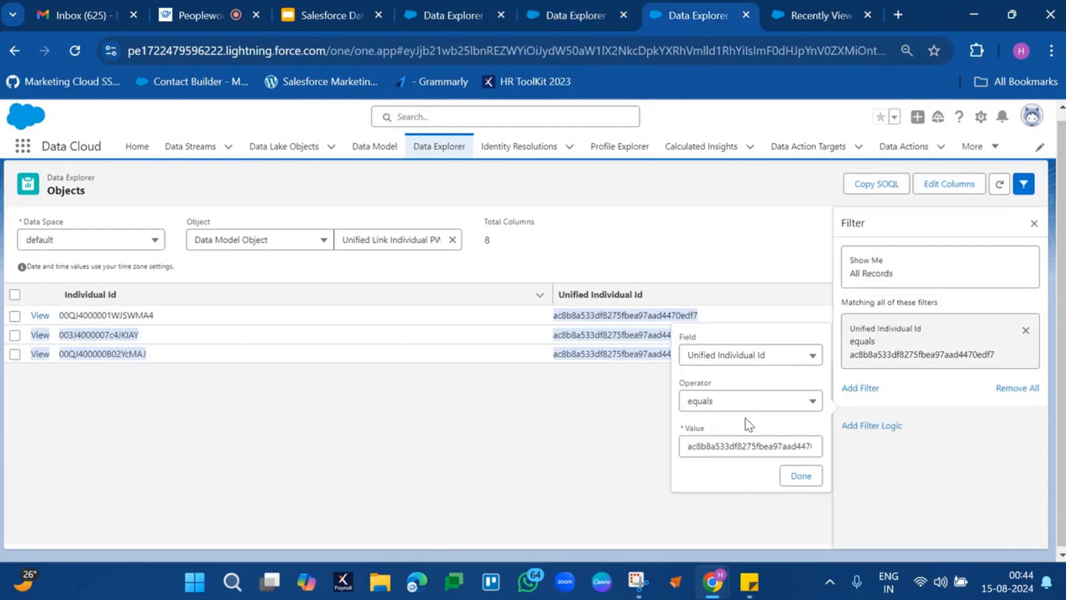
click(775, 358)
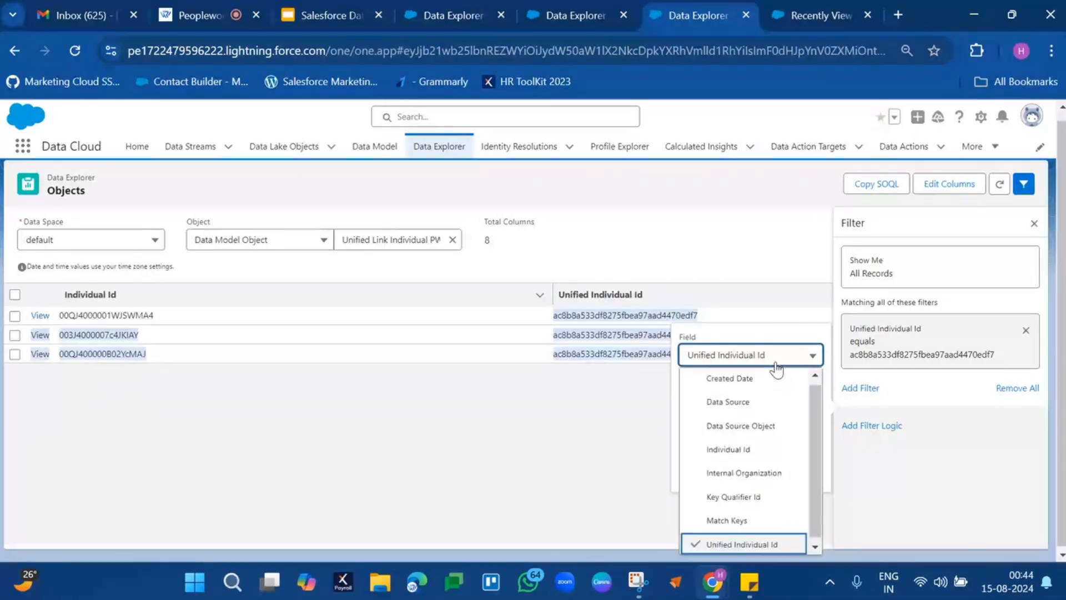
click(730, 457)
click(734, 447)
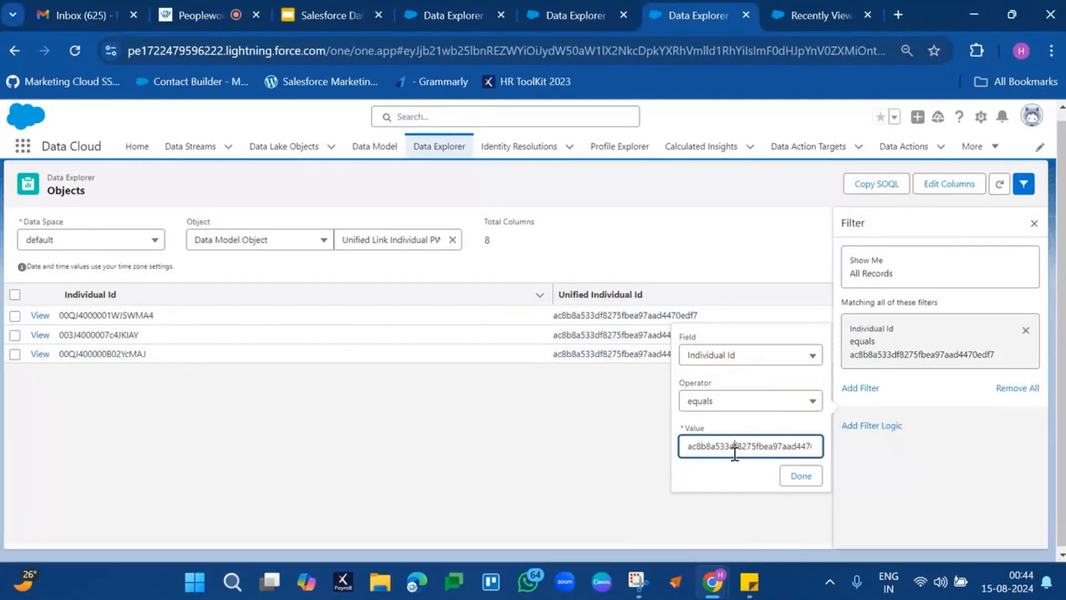
key(ctrl+a)
text(00Qam00000BxYs9EAF)
click(801, 476)
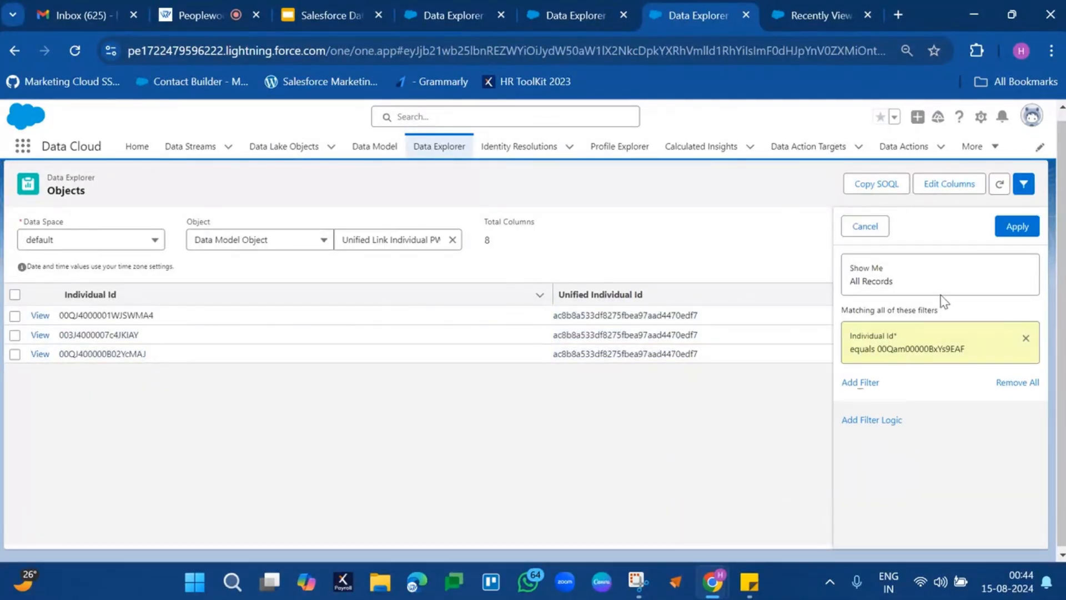
click(1017, 228)
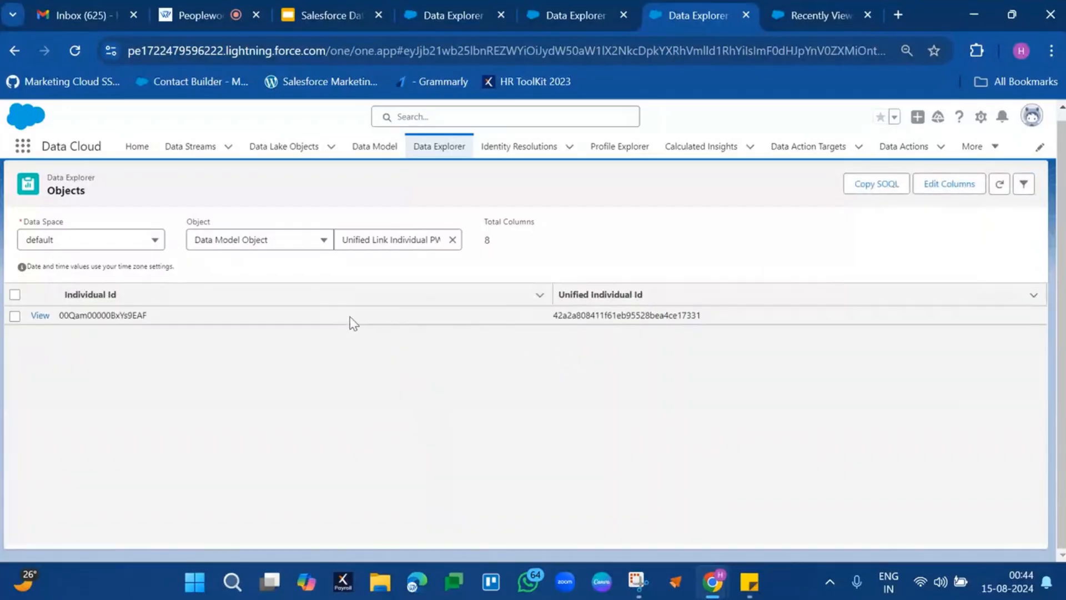
Copy the filtered record's Unified Individual Id, check the Contact Point Email and Individual records, and return to Unified Link Individual.
double_click(602, 317)
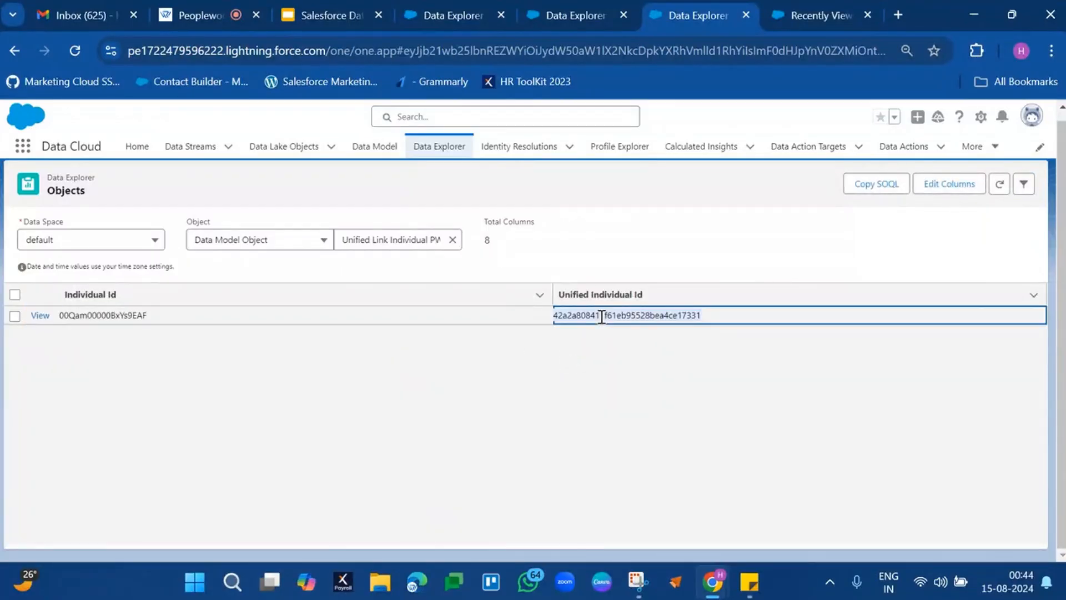
click(568, 14)
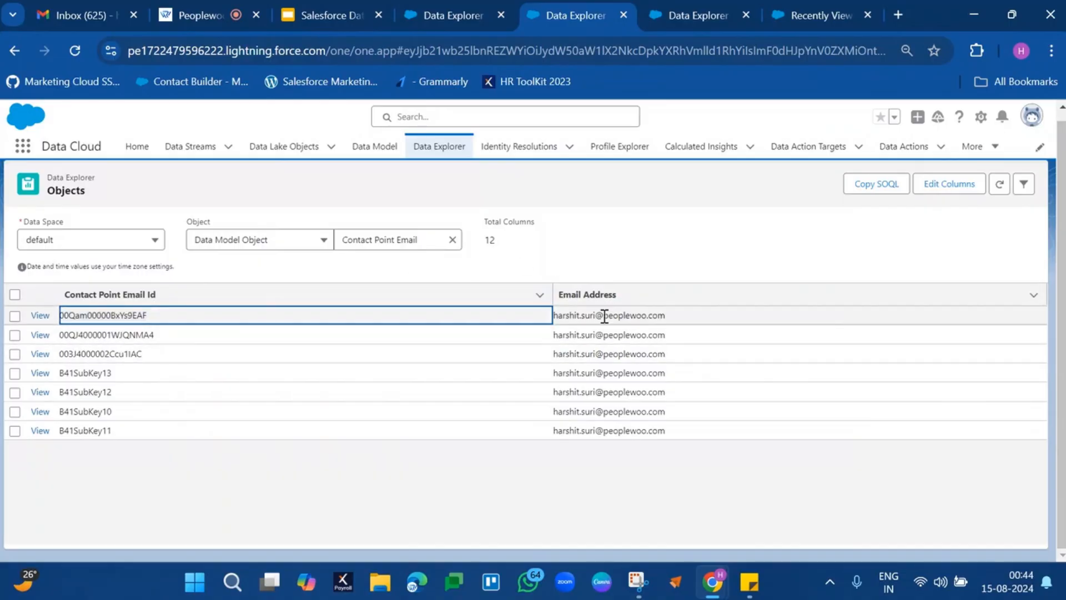
drag(604, 314, 616, 360)
click(452, 15)
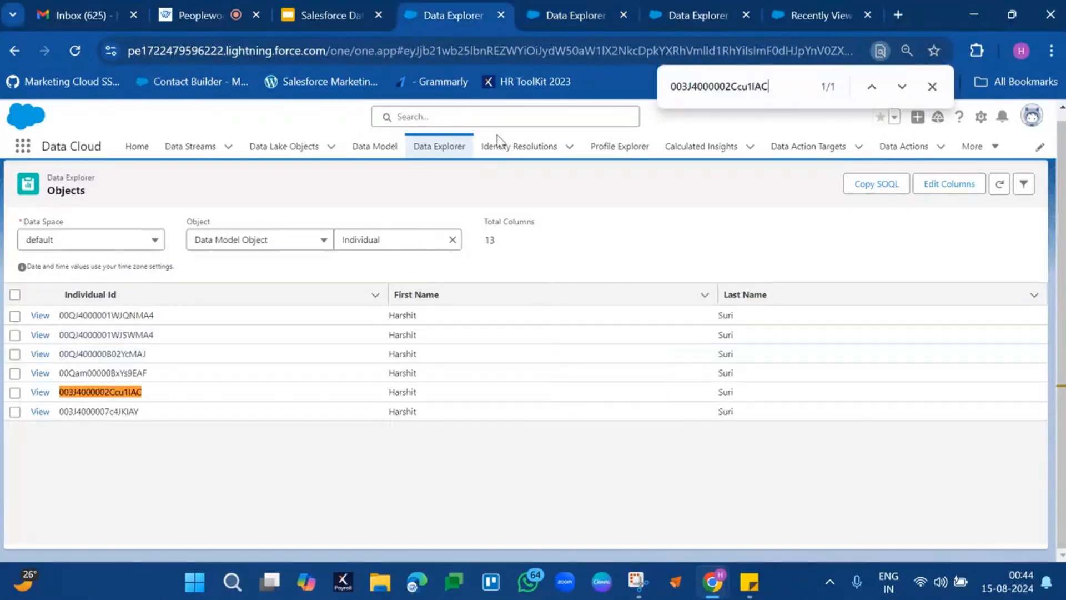
click(707, 20)
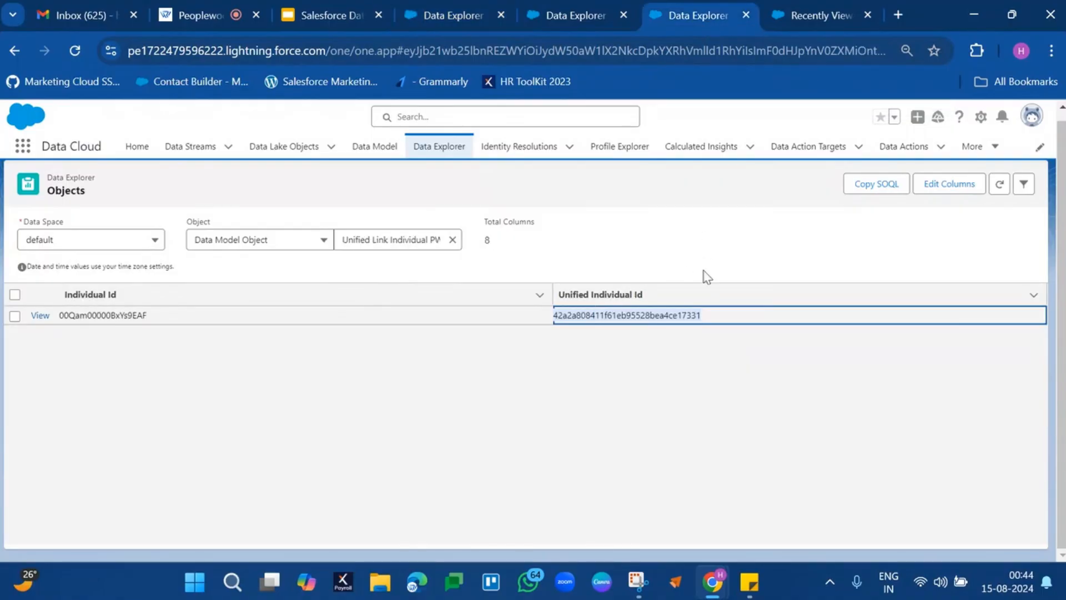
Change the Unified Link Individual filter to Unified Individual Id equals the copied Unified Individual Id and apply it.
click(1023, 183)
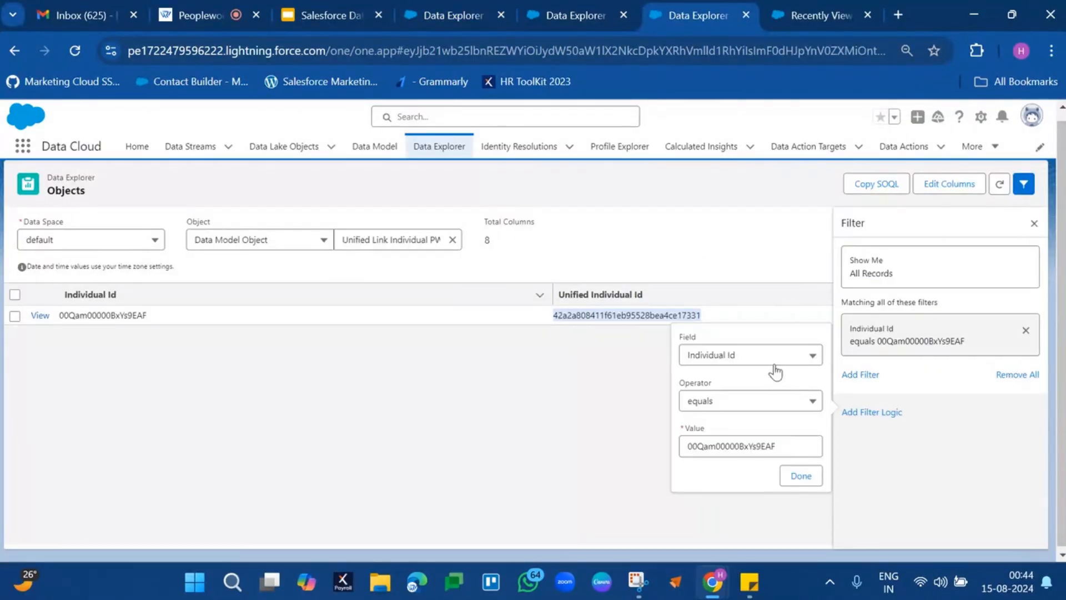
click(776, 361)
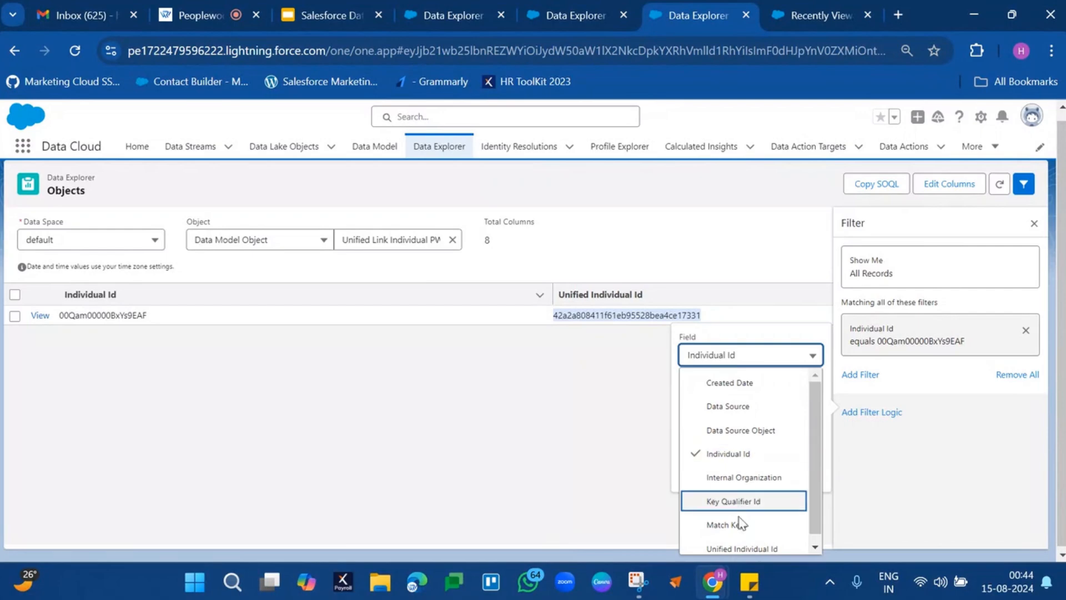
click(740, 547)
double_click(749, 445)
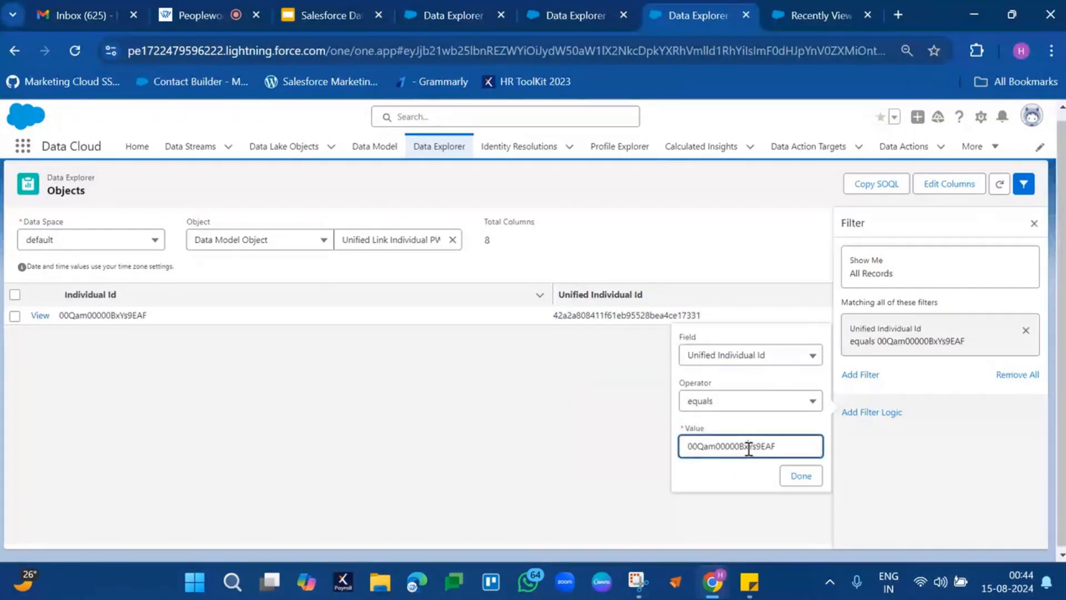
text(42a2a808411f61eb95528bea4ce17331)
click(791, 477)
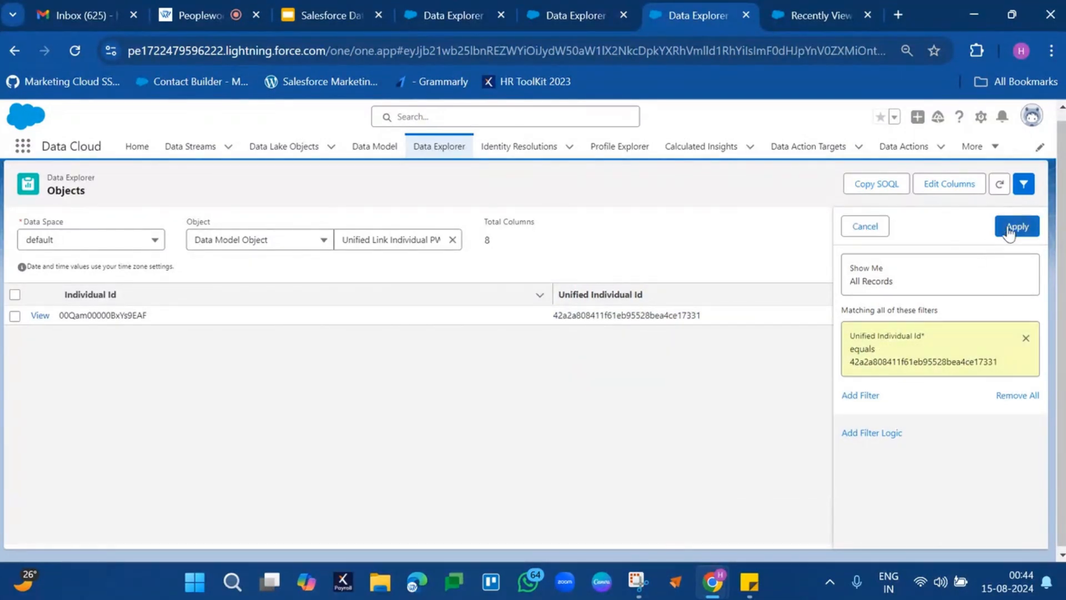
click(1015, 227)
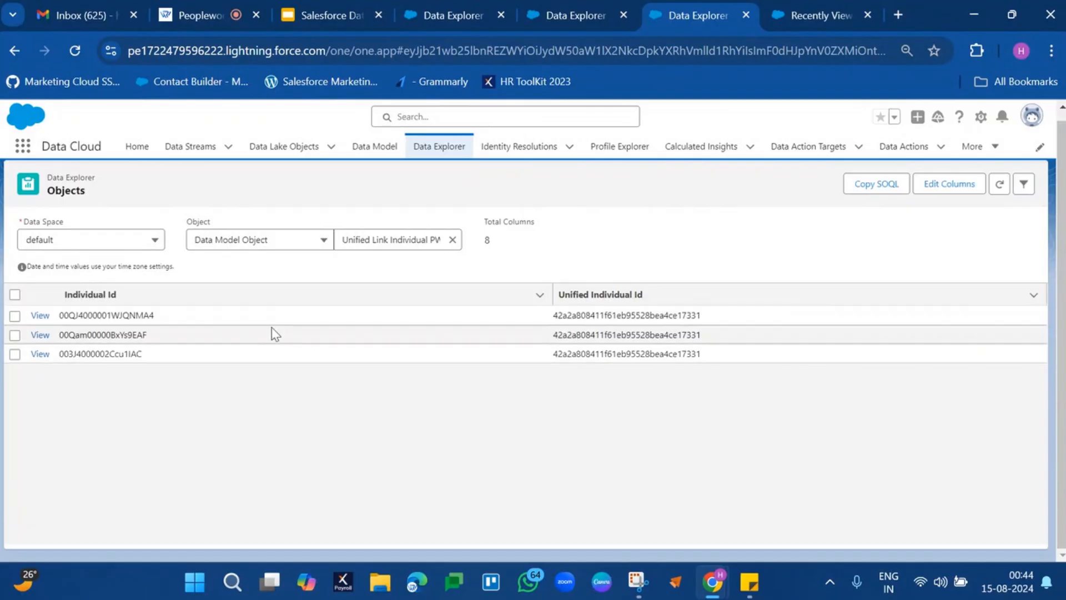
Compare the first linked record's two Ids, copy its Individual Id, and search for it in Contact Point Email.
click(103, 312)
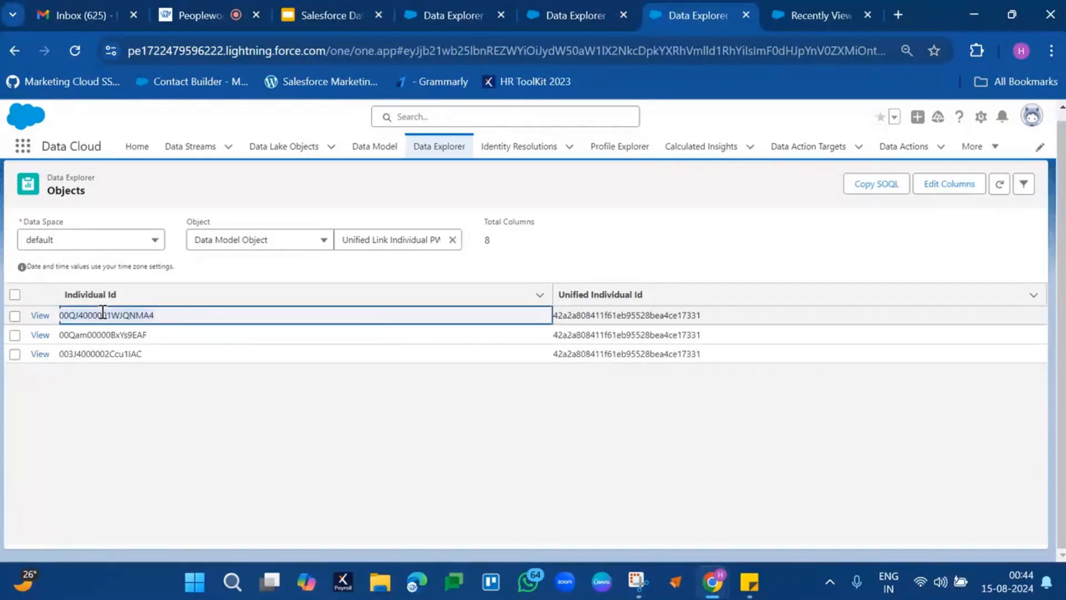
click(637, 315)
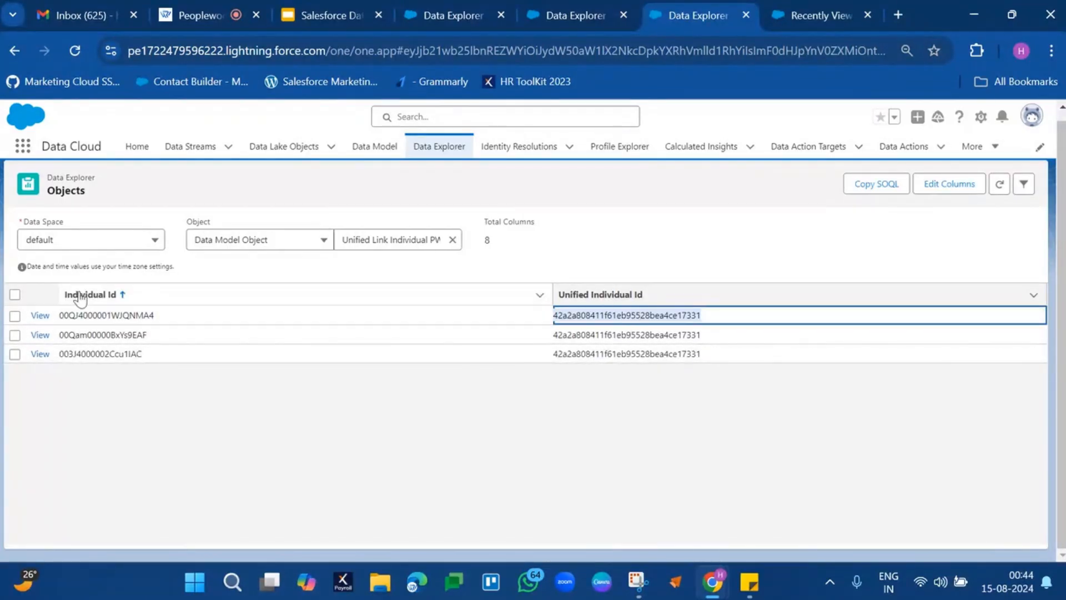
click(94, 316)
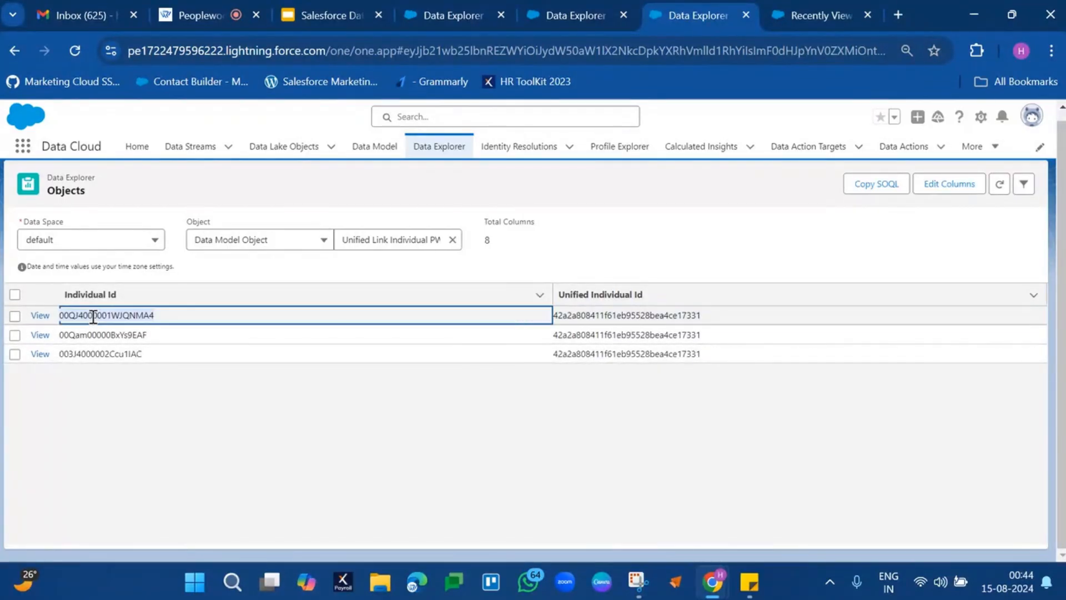
click(561, 13)
key(ctrl+f)
text(00QJ4000001WJQNMA4)
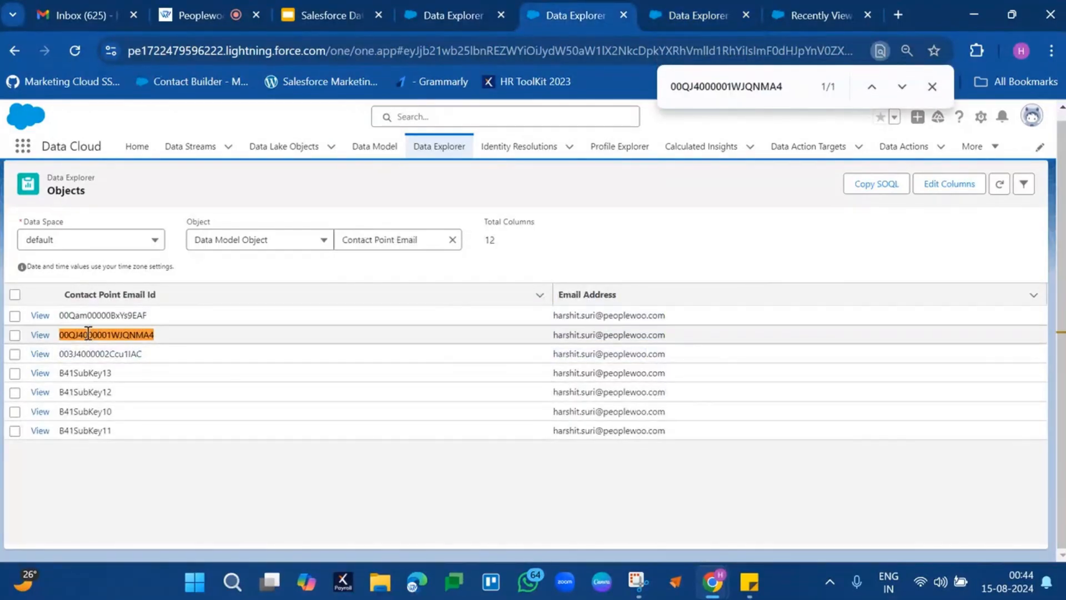
Copy the second linked Individual Id from Unified Link Individual and check it against the Contact Point Email records.
click(661, 3)
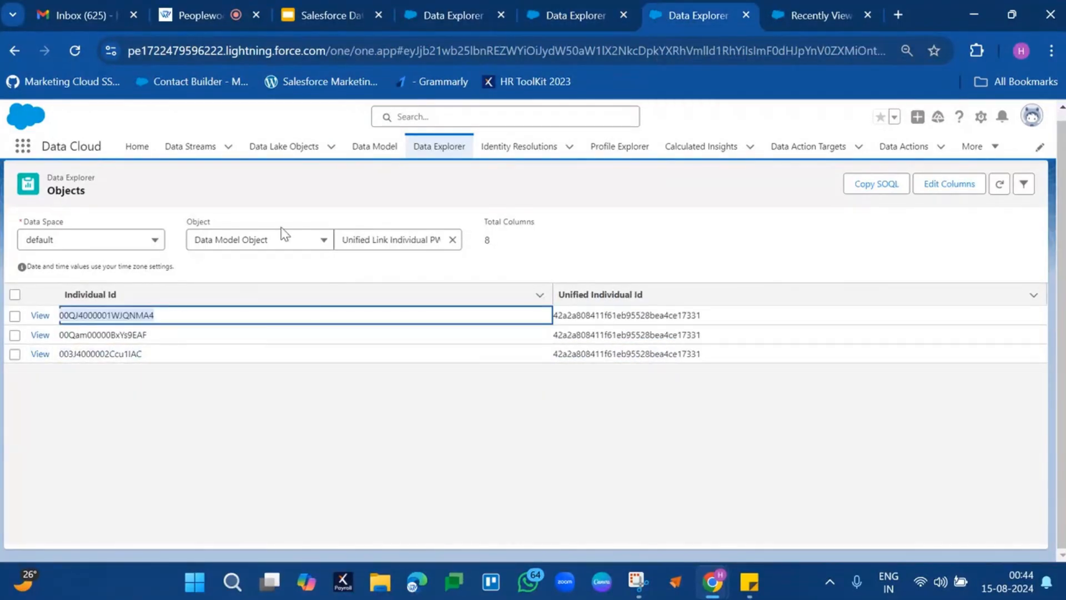
click(111, 338)
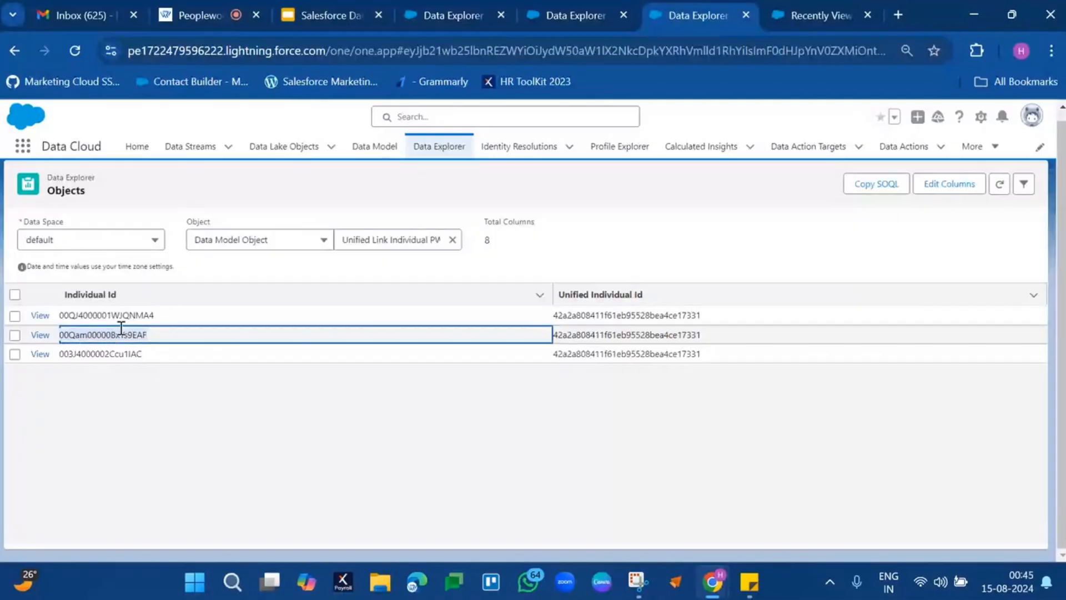
click(561, 14)
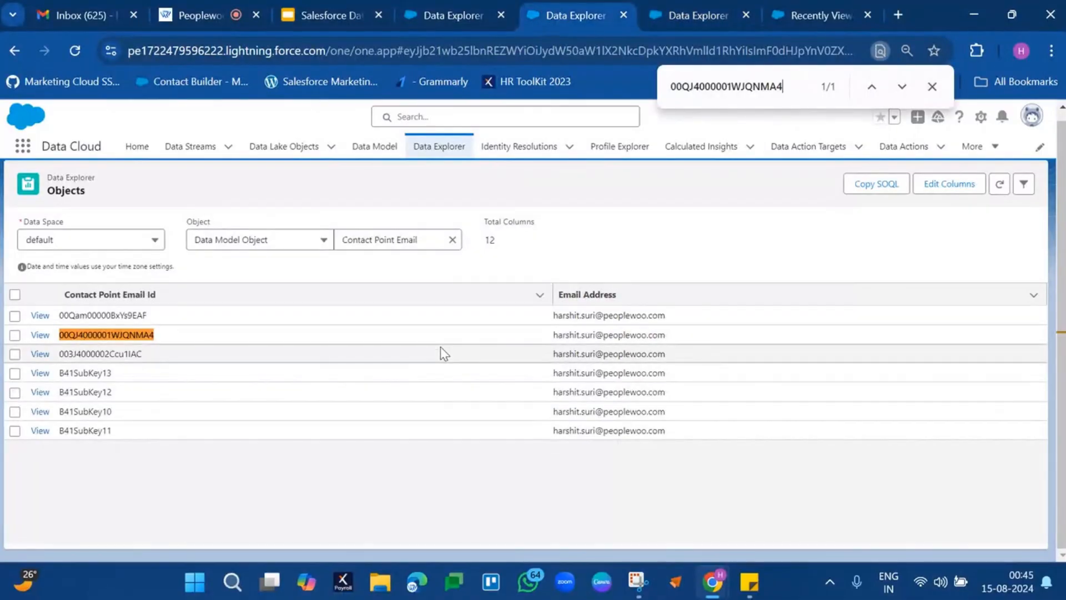
Copy the third Individual Id from Unified Link Individual and search for it among the Contact Point Email records.
click(708, 28)
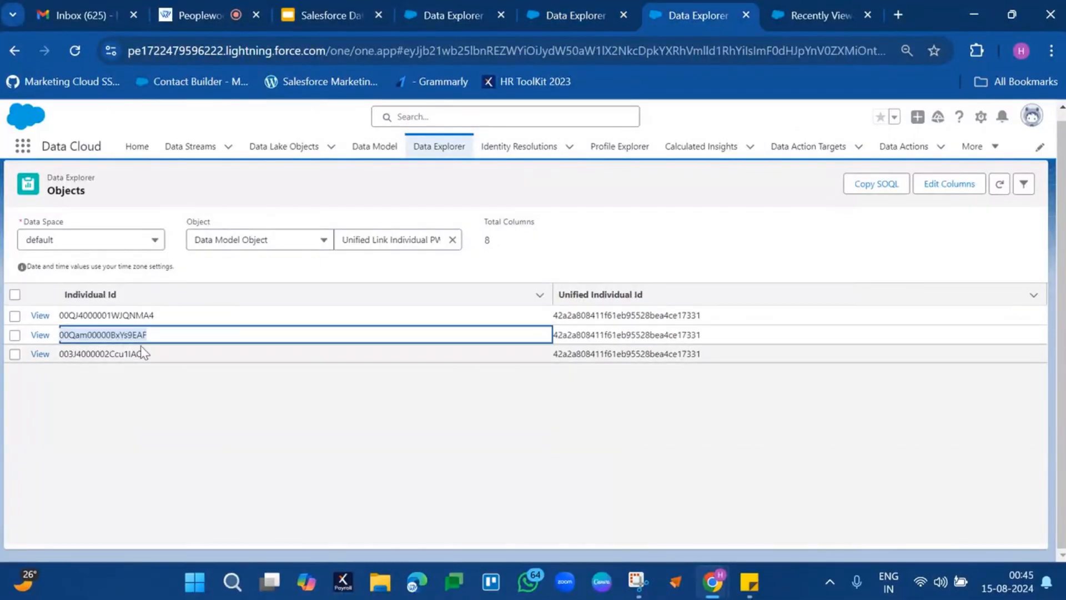
click(117, 356)
double_click(117, 356)
key(ctrl+c)
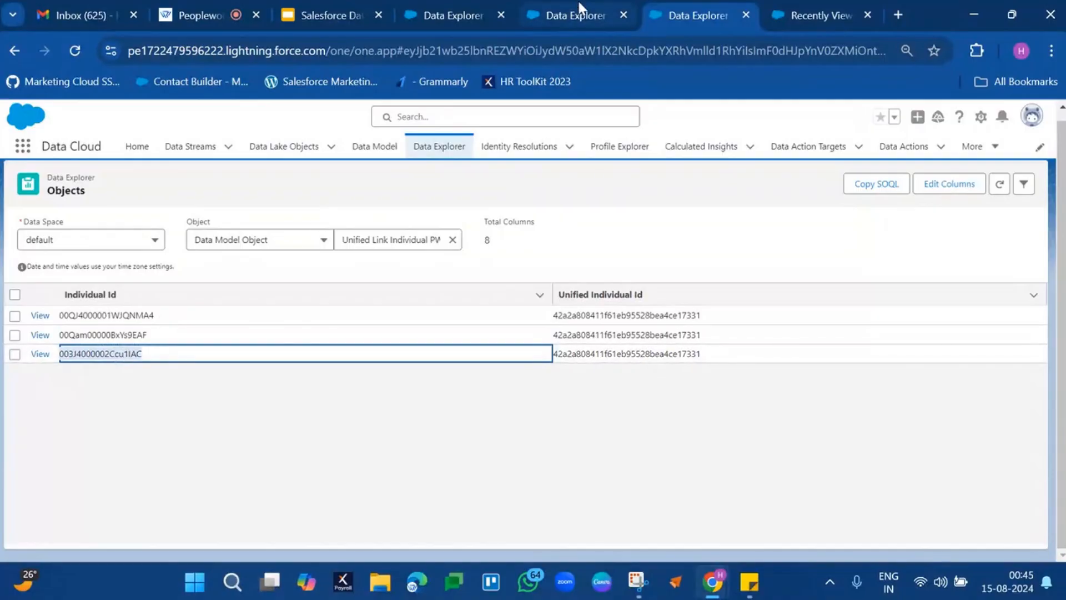
click(573, 15)
key(ctrl+f)
key(ctrl+v)
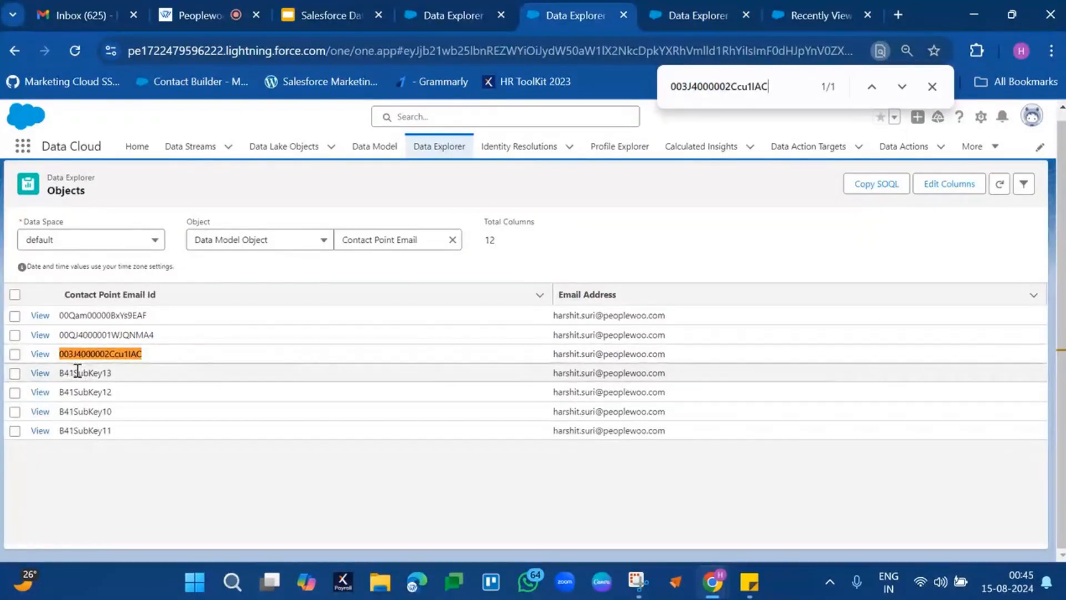
Examine the four B41SubKey records and their email addresses, and copy the Contact Point Email Id B41SubKey13.
drag(76, 369, 119, 437)
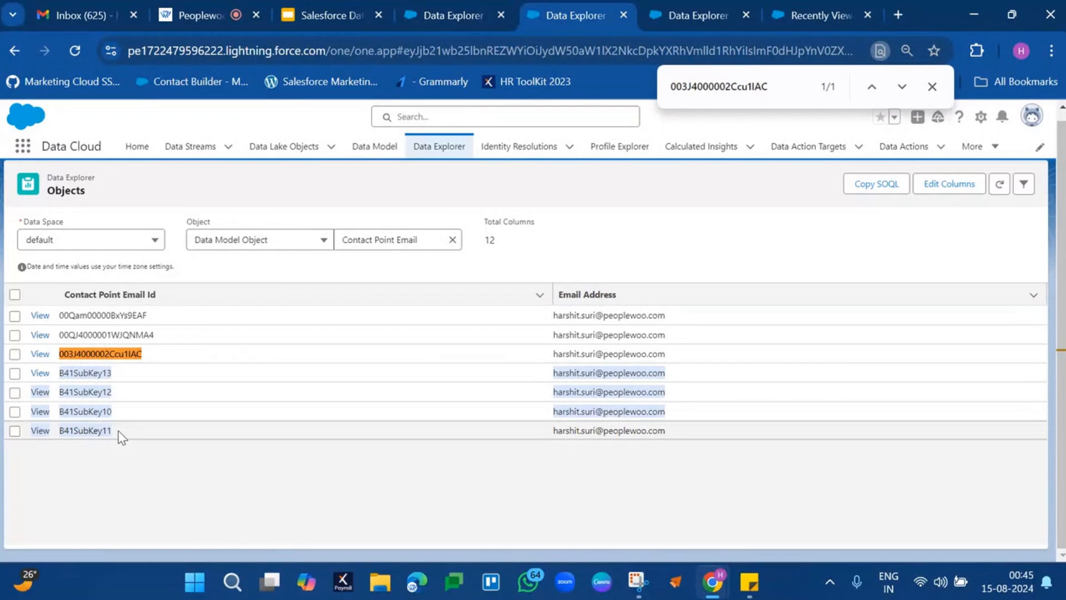
drag(271, 432, 678, 438)
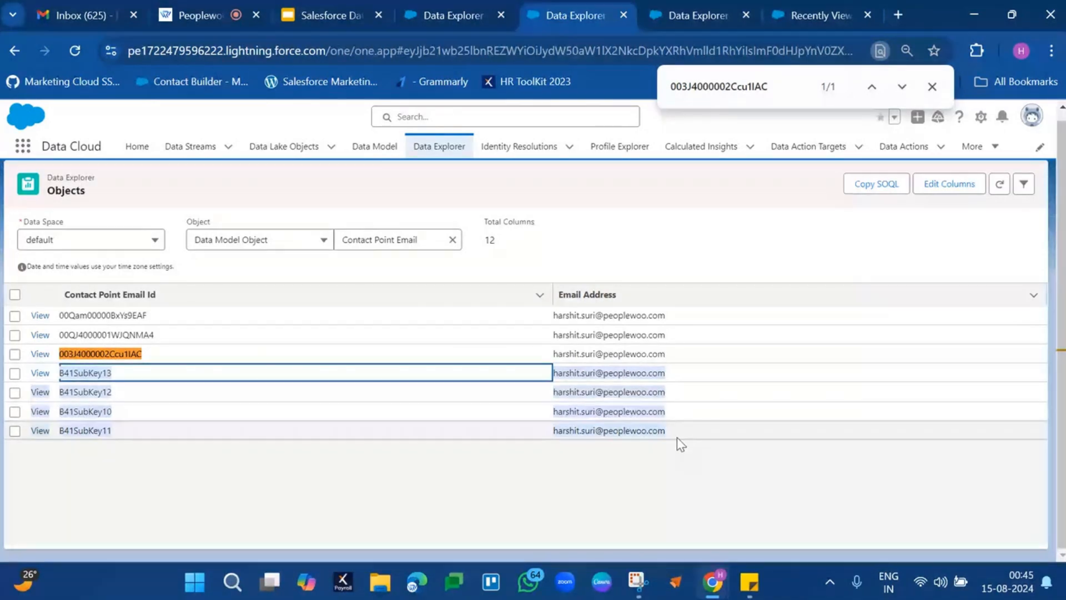
click(90, 367)
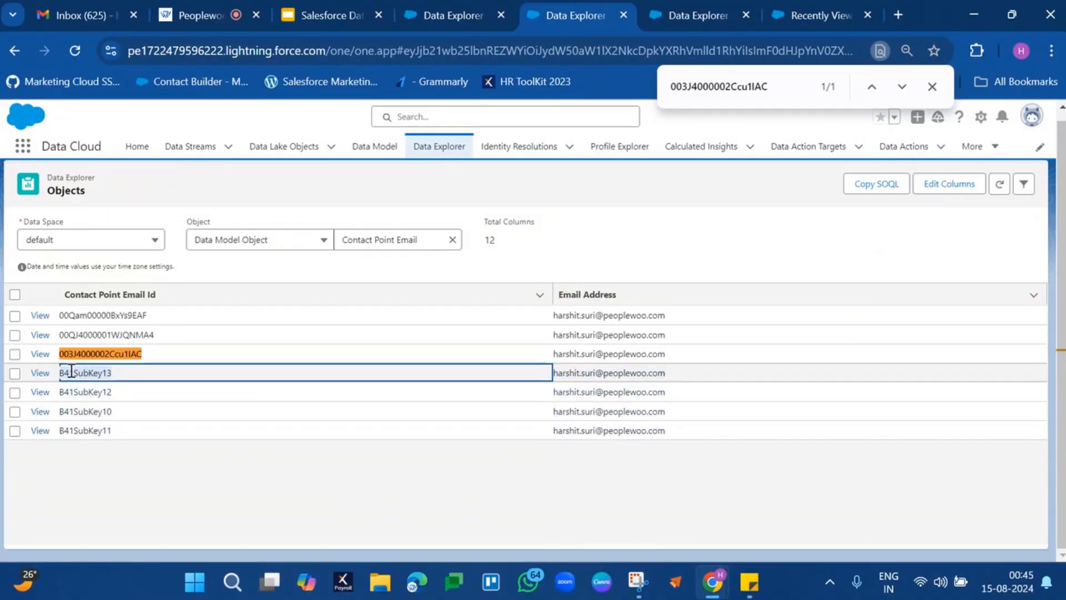
double_click(125, 373)
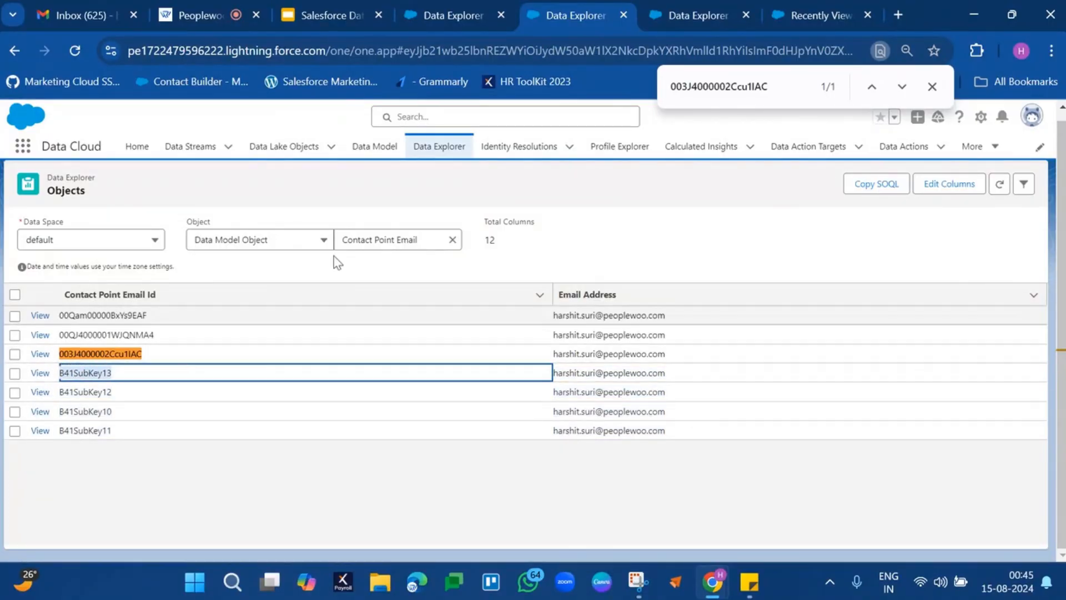
Filter the Individual records by Individual Id equals B41SubKey13 and check the matching record's first and last name.
click(432, 10)
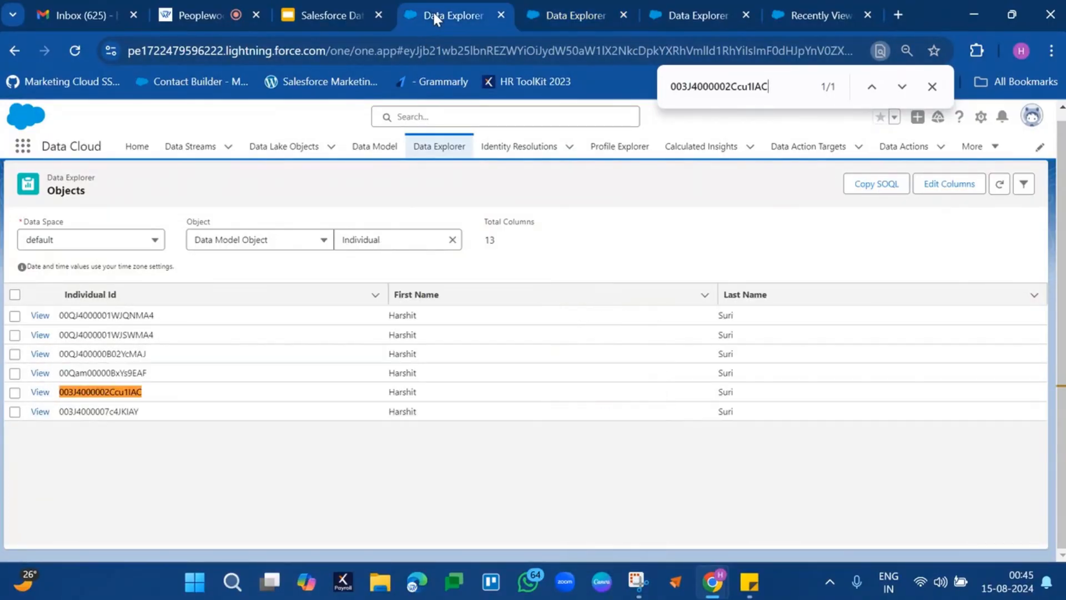
click(1024, 185)
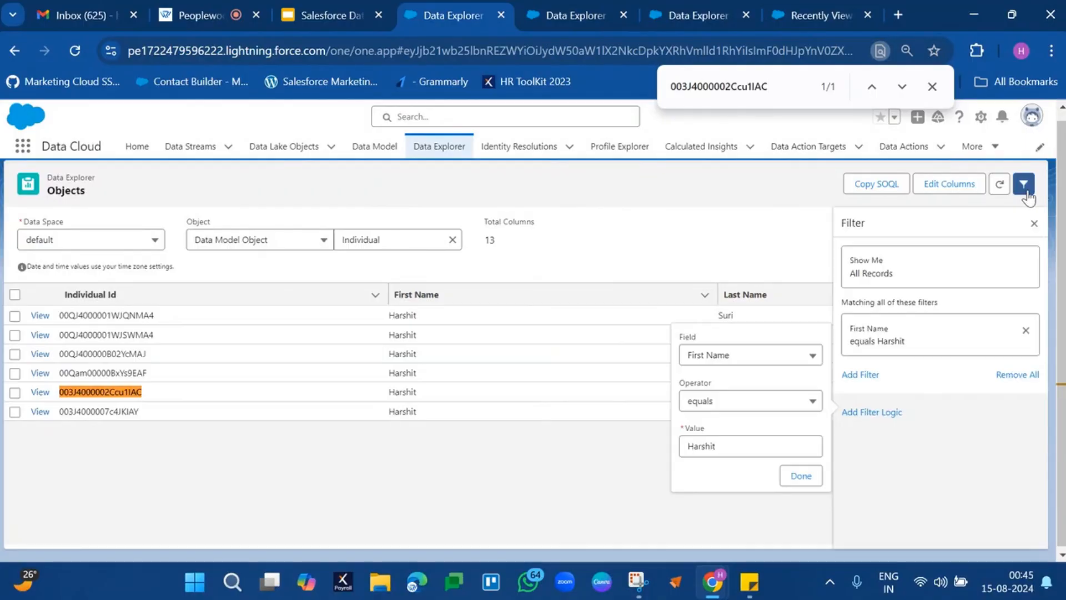
click(746, 356)
click(725, 502)
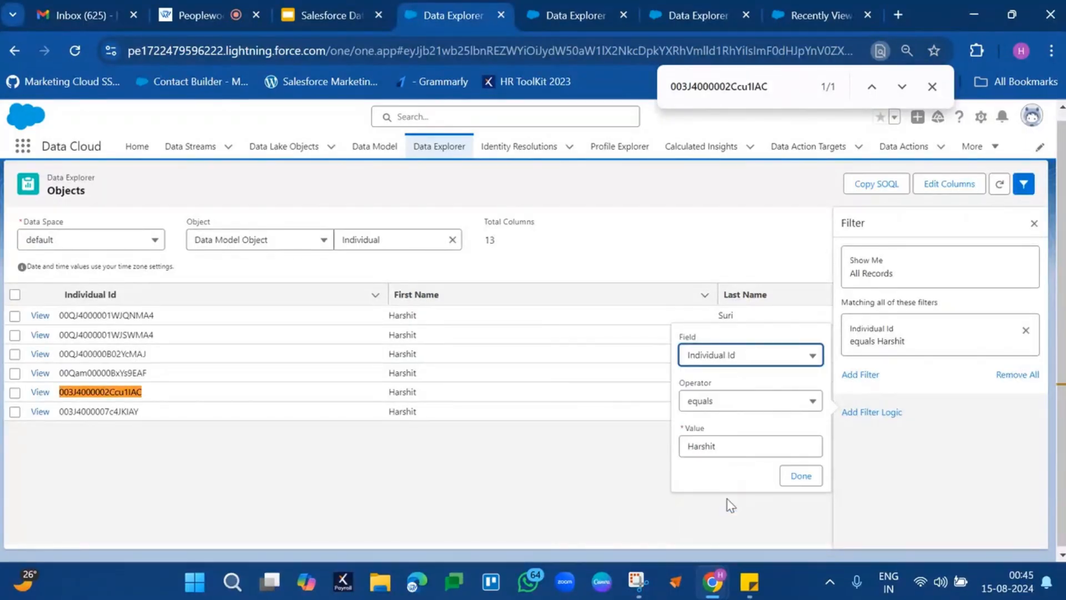
double_click(739, 448)
key(ctrl+v)
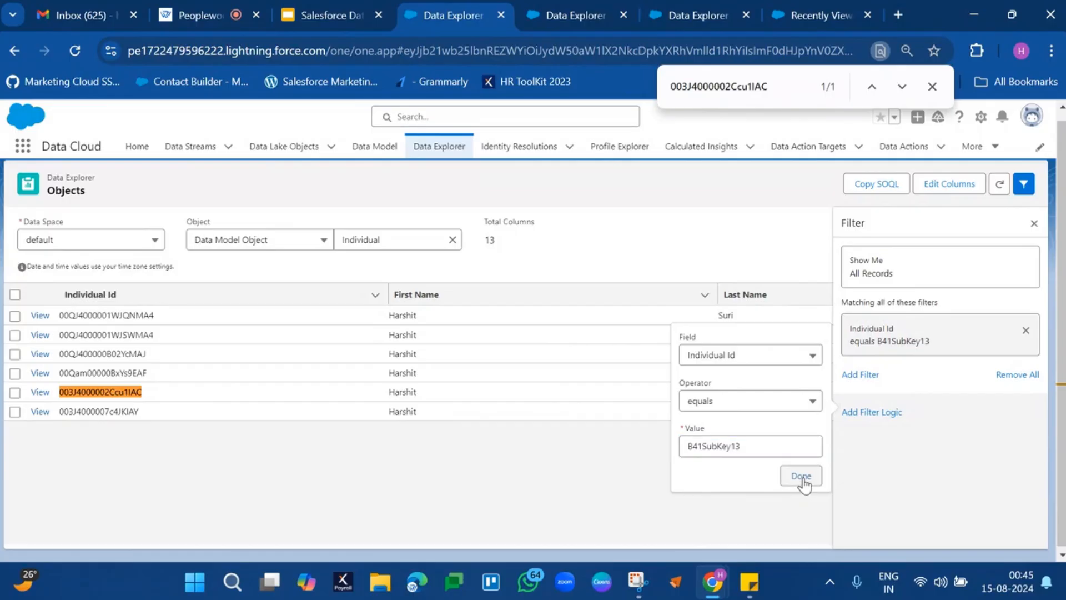
click(801, 477)
click(1016, 227)
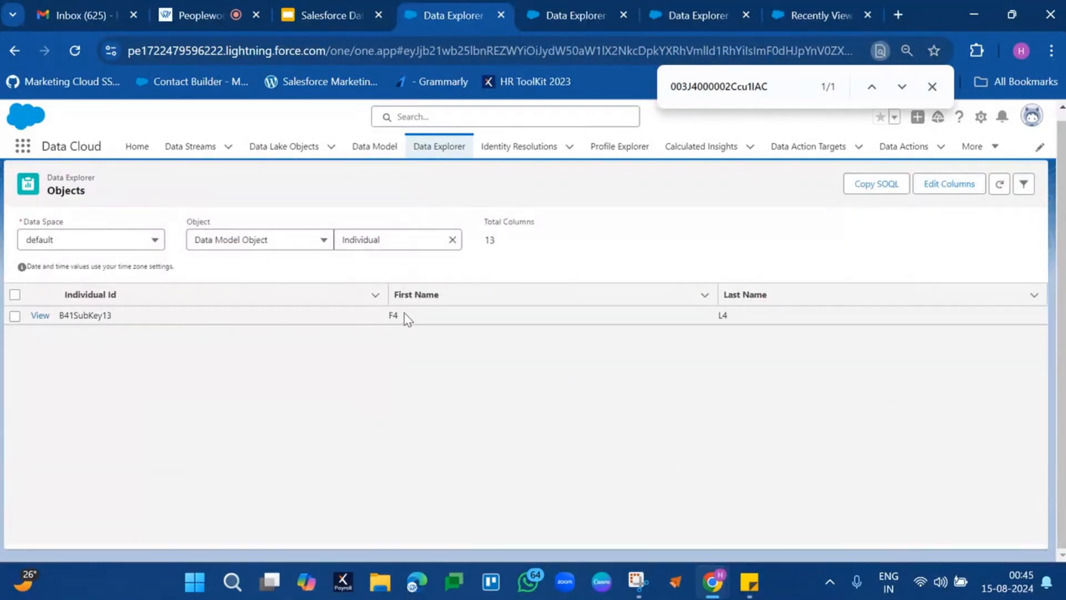
click(398, 317)
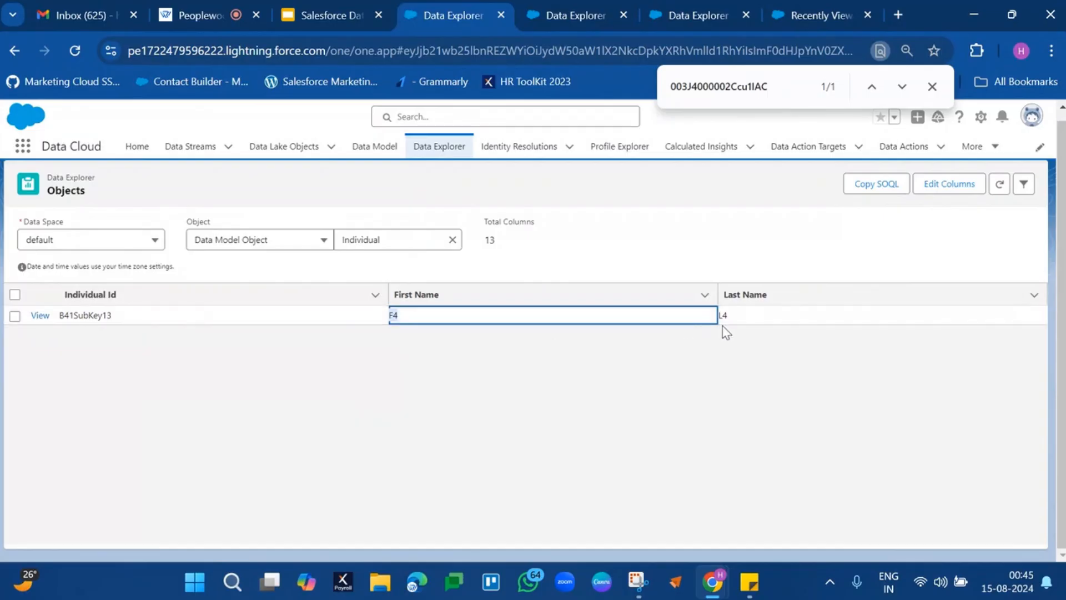
click(734, 327)
Compare the email address of the B41SubKey13 record with those of the other Contact Point Email records.
click(565, 14)
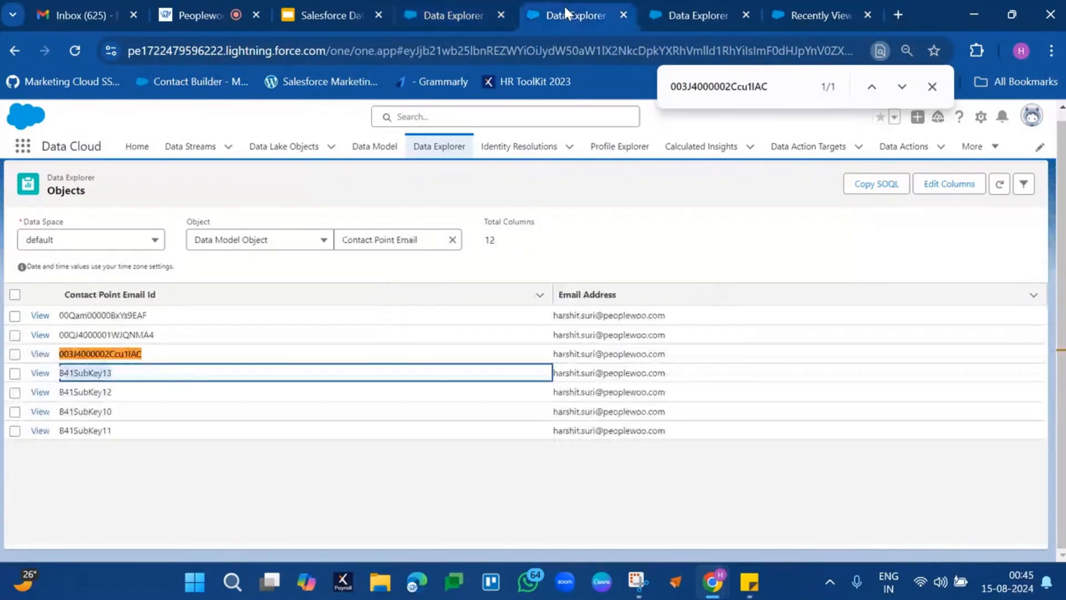
click(597, 369)
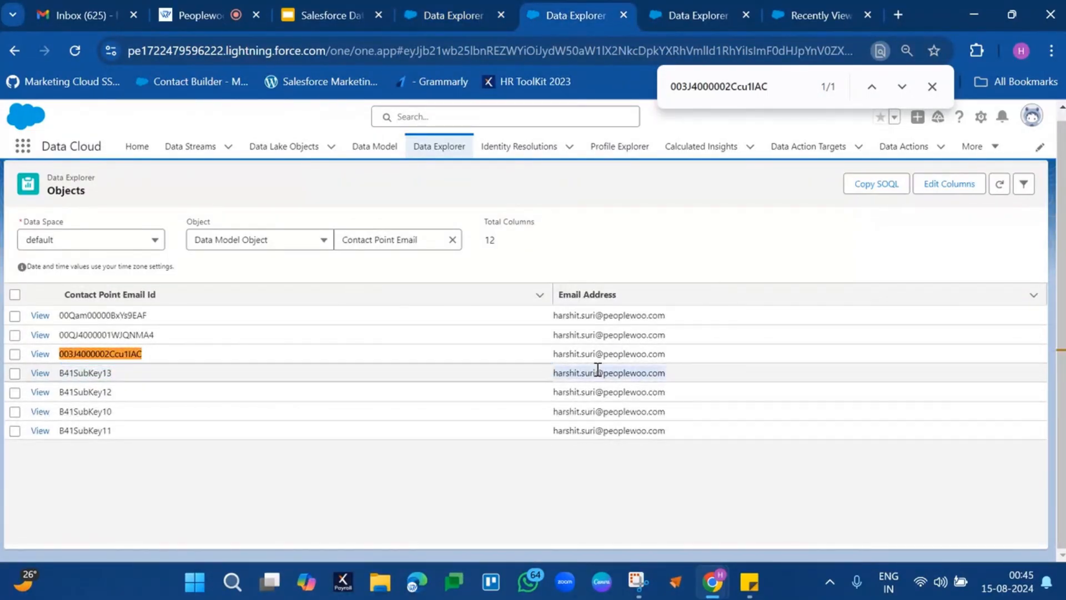
click(599, 336)
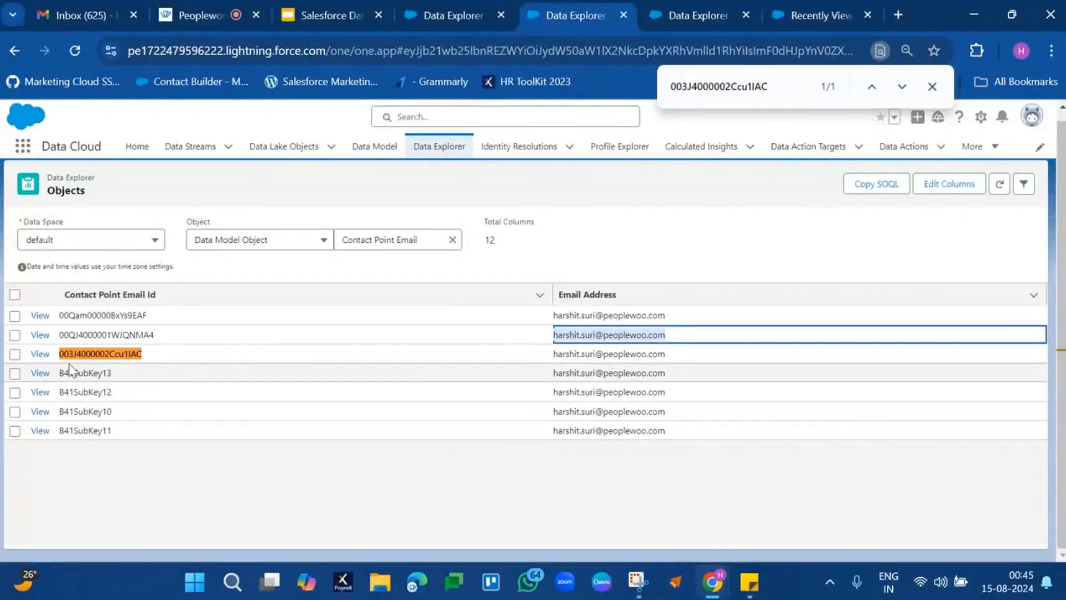
double_click(608, 372)
click(608, 373)
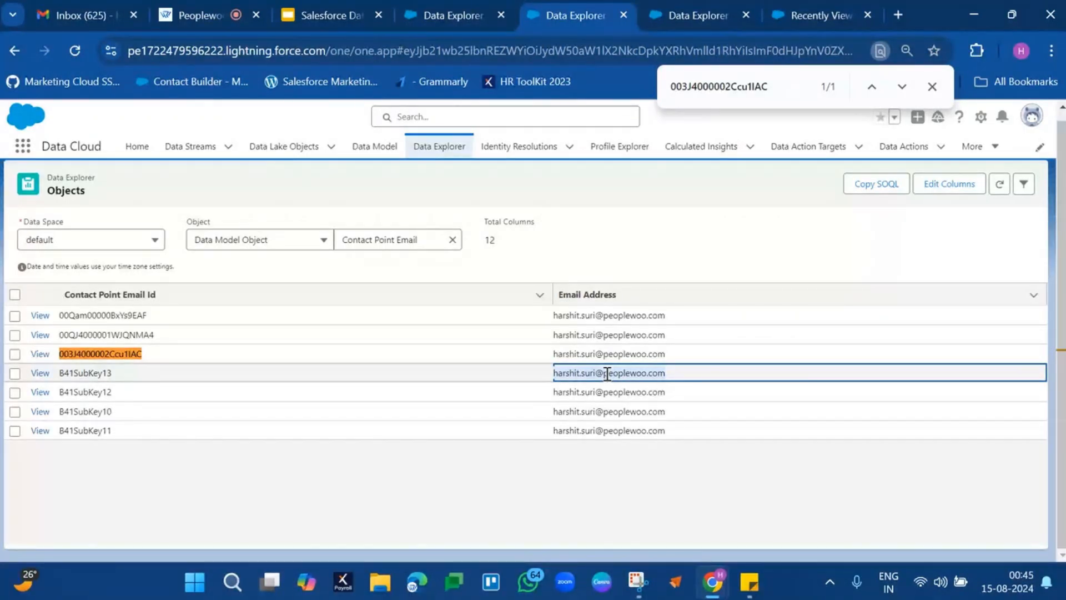
click(609, 354)
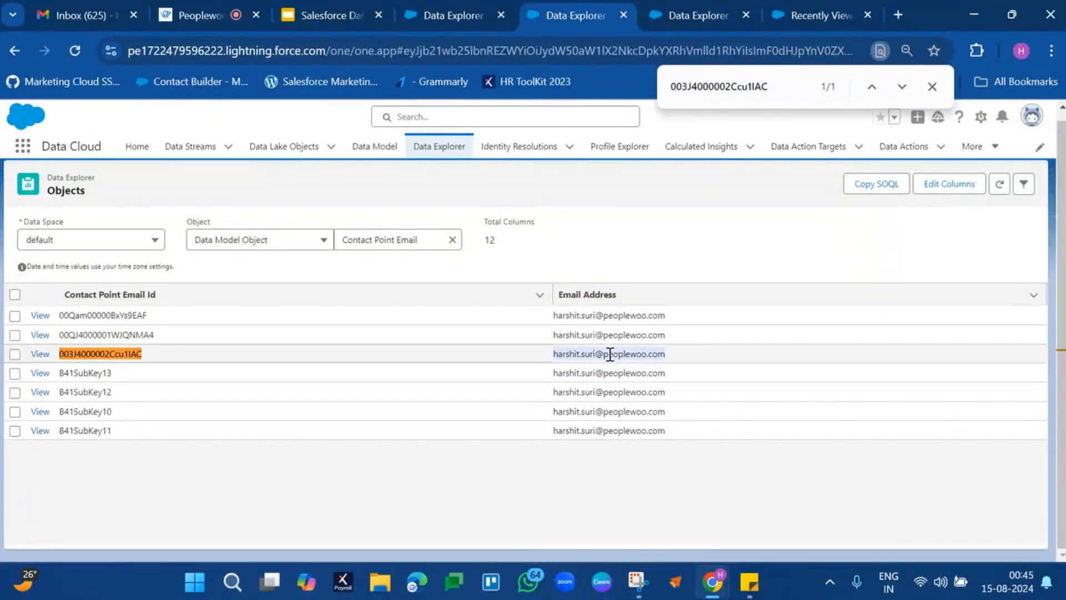
click(580, 373)
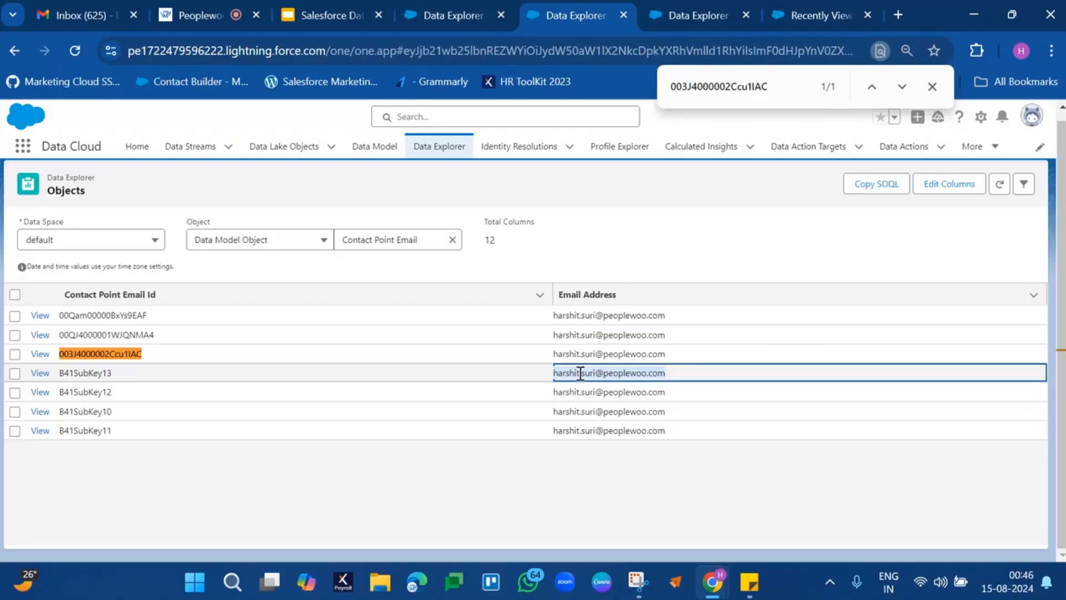
Copy the Contact Point Email Id B41SubKey12 and filter the Individual records by that Individual Id.
click(94, 390)
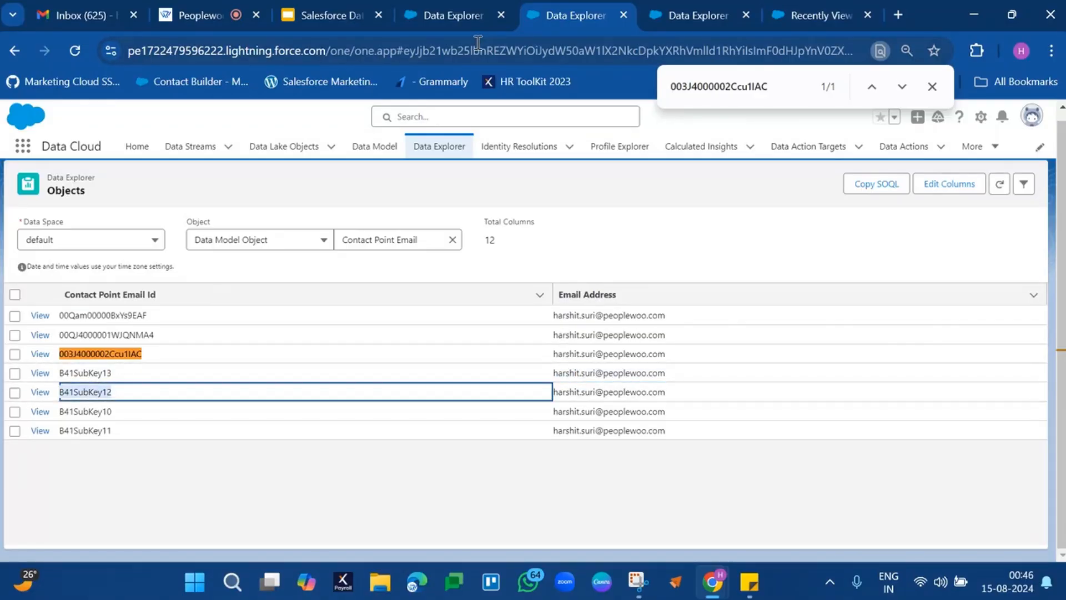
click(481, 12)
click(1025, 185)
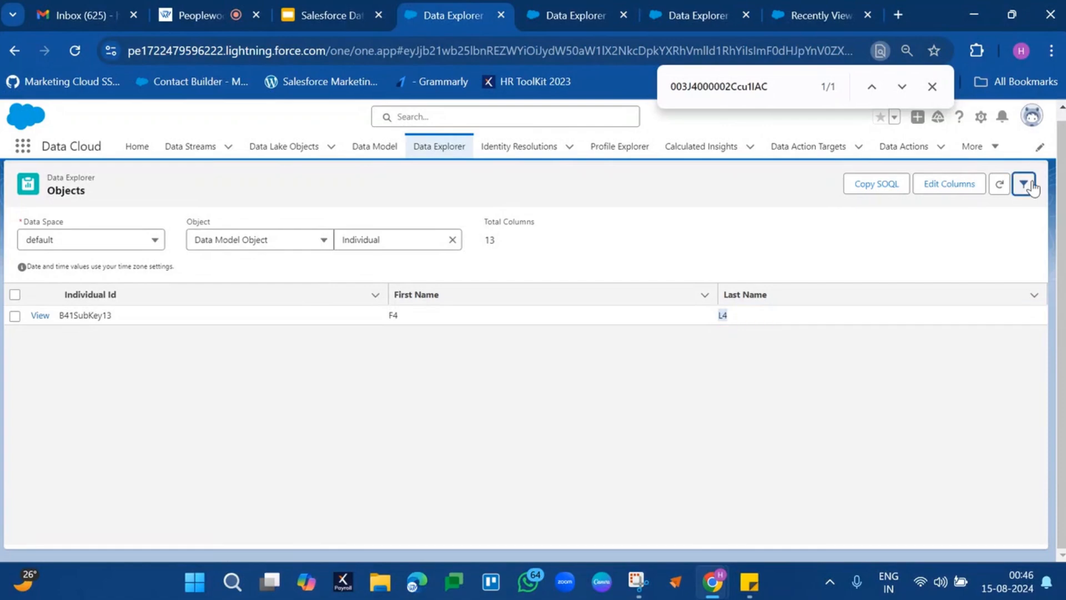
double_click(711, 442)
text(B41SubKey12)
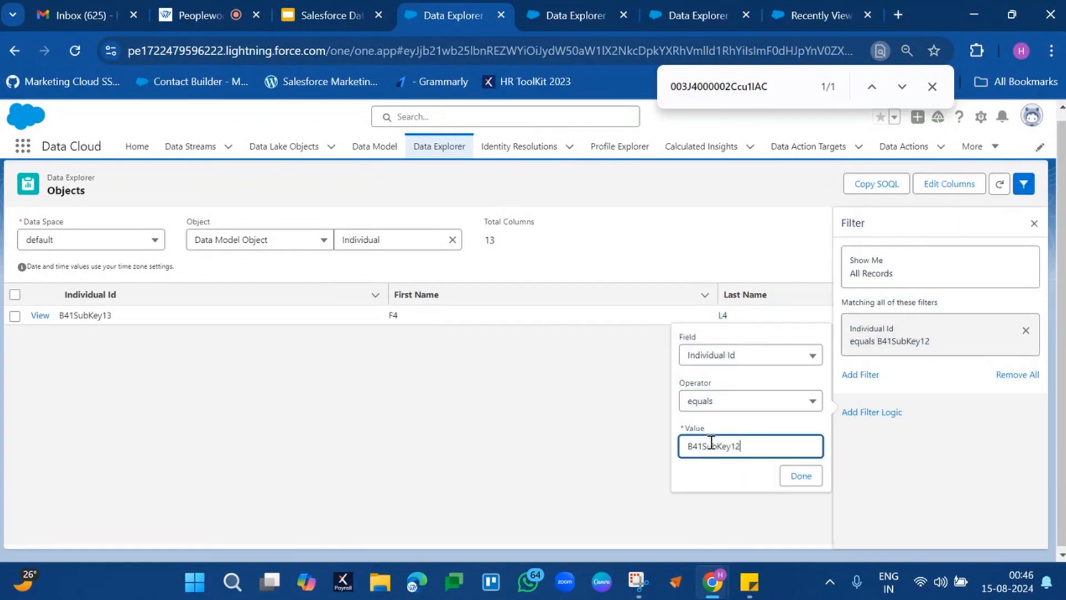
click(811, 479)
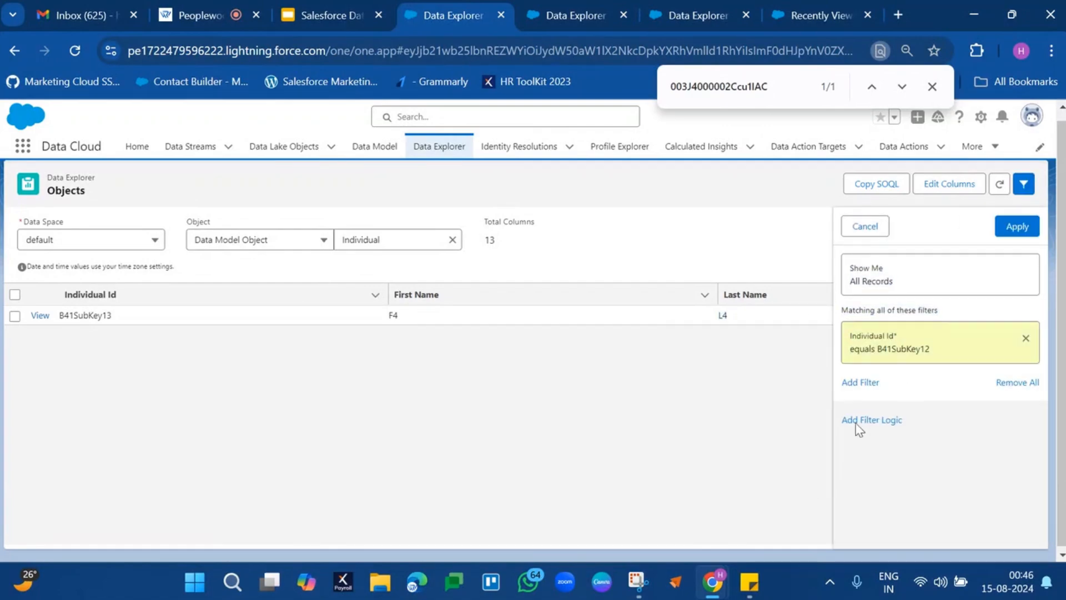
click(1021, 226)
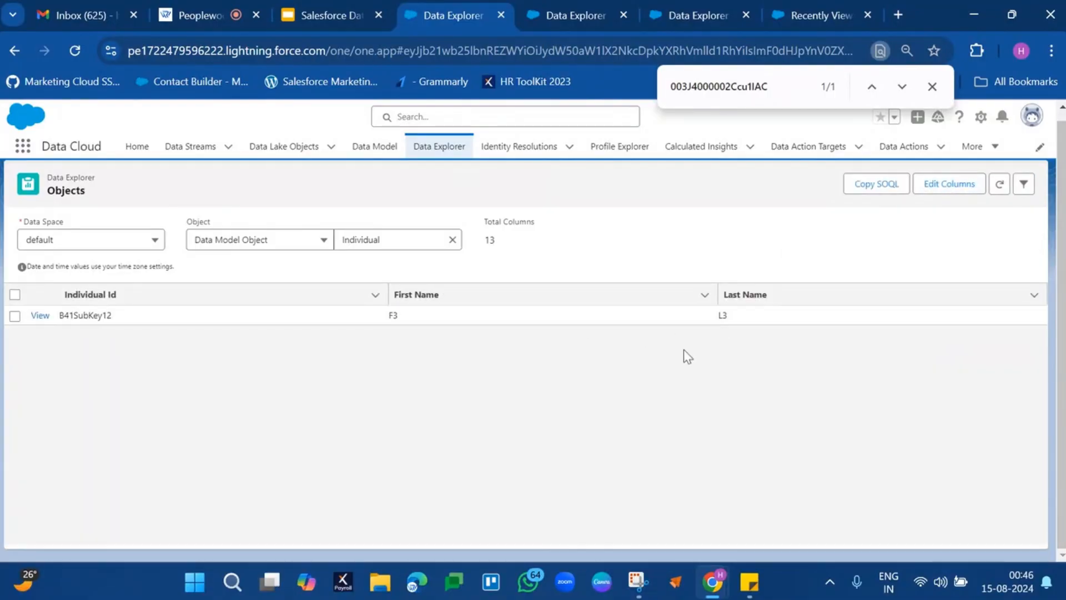
Review the B41SubKey13, B41SubKey12 and B41SubKey10 rows in Contact Point Email together with their email addresses.
click(566, 18)
click(73, 373)
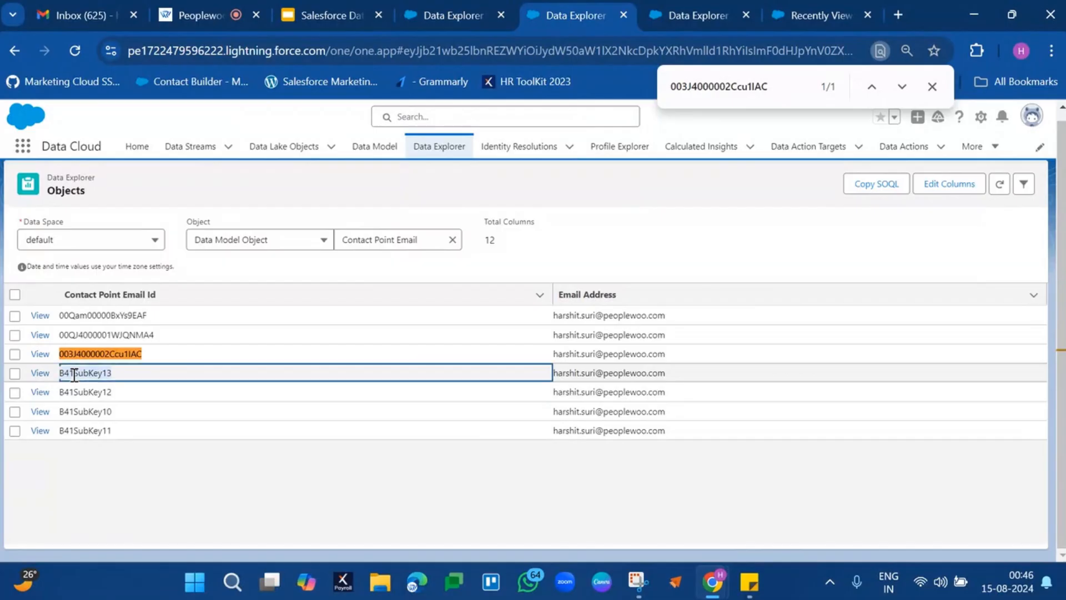
drag(706, 372, 717, 399)
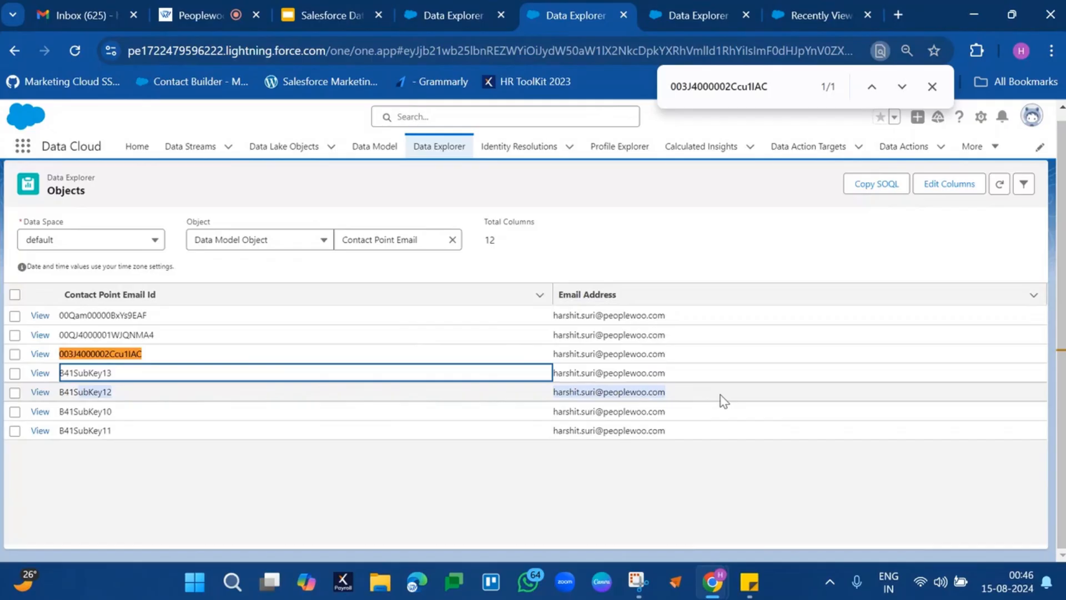
drag(60, 411, 694, 414)
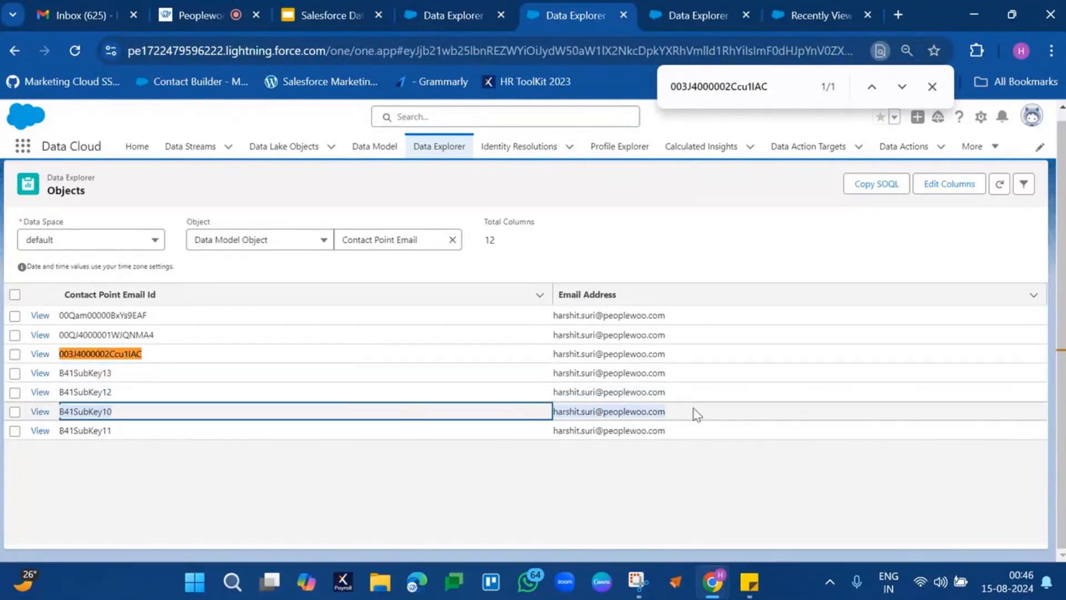
Copy the Contact Point Email Id B41SubKey10, filter the Individual records by it, and check the matching record's name.
double_click(89, 409)
key(ctrl+c)
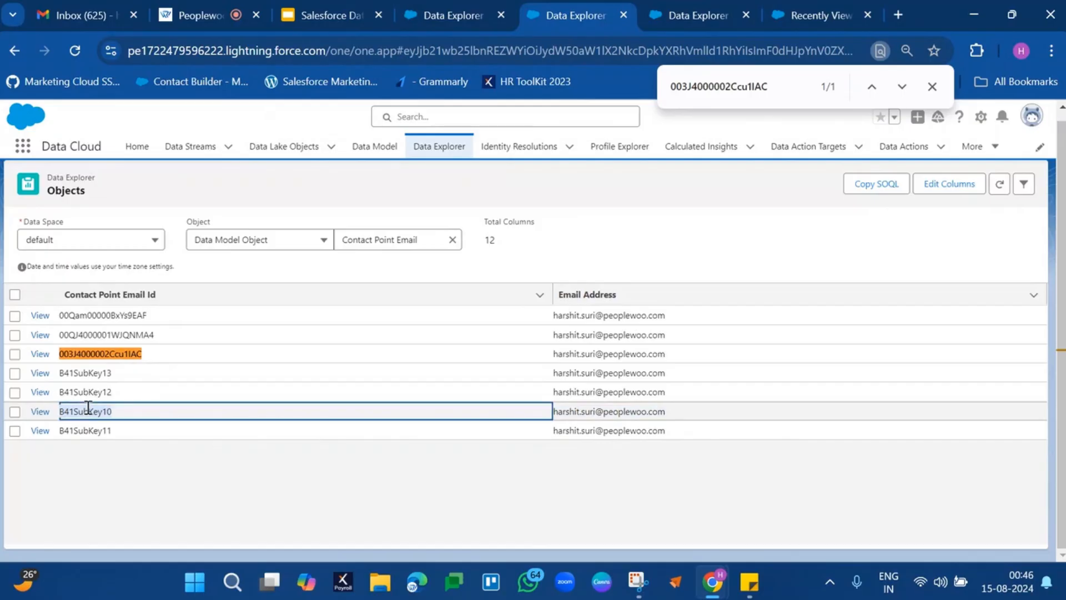
click(460, 13)
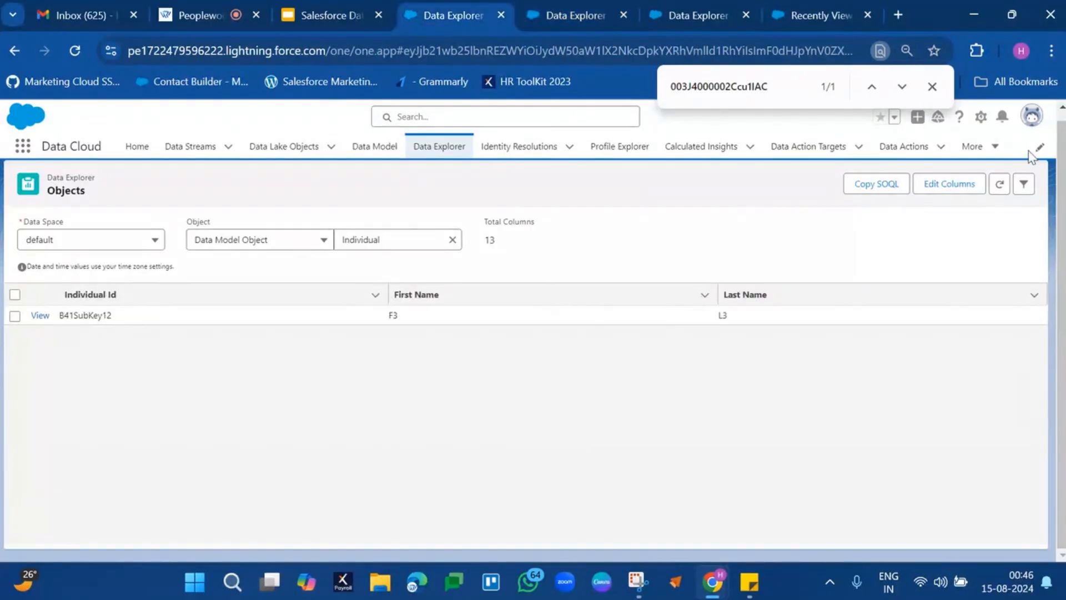
click(1024, 184)
click(707, 446)
key(ctrl+a)
key(ctrl+v)
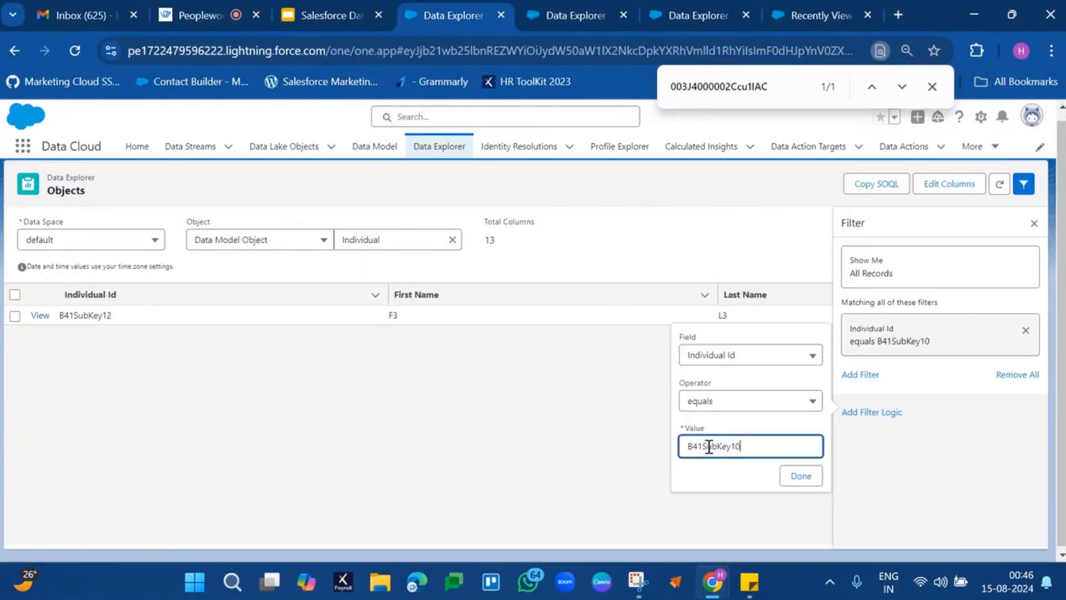
click(800, 476)
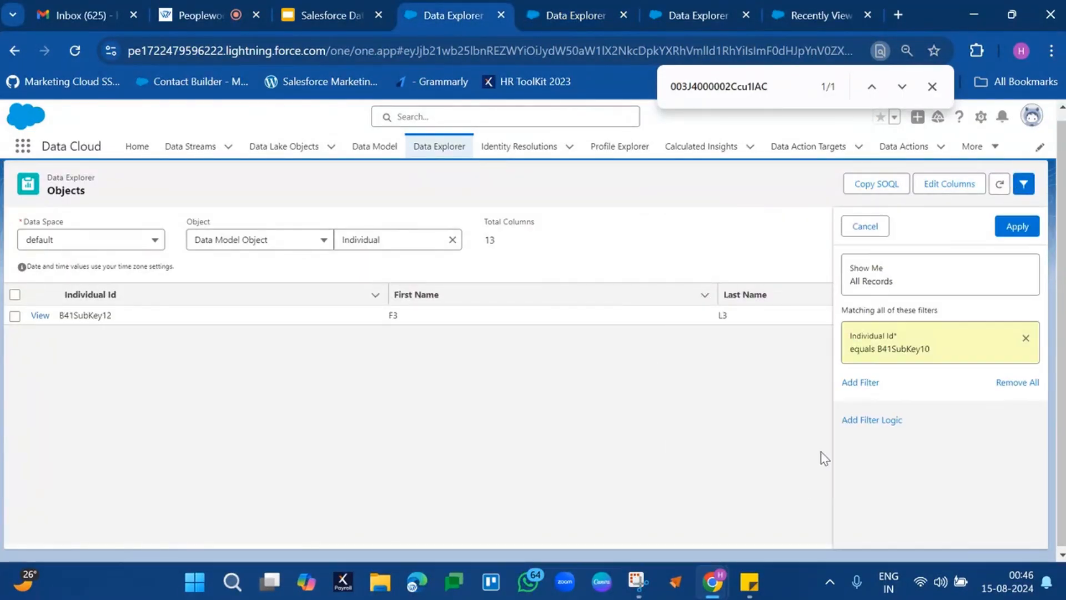
click(1017, 225)
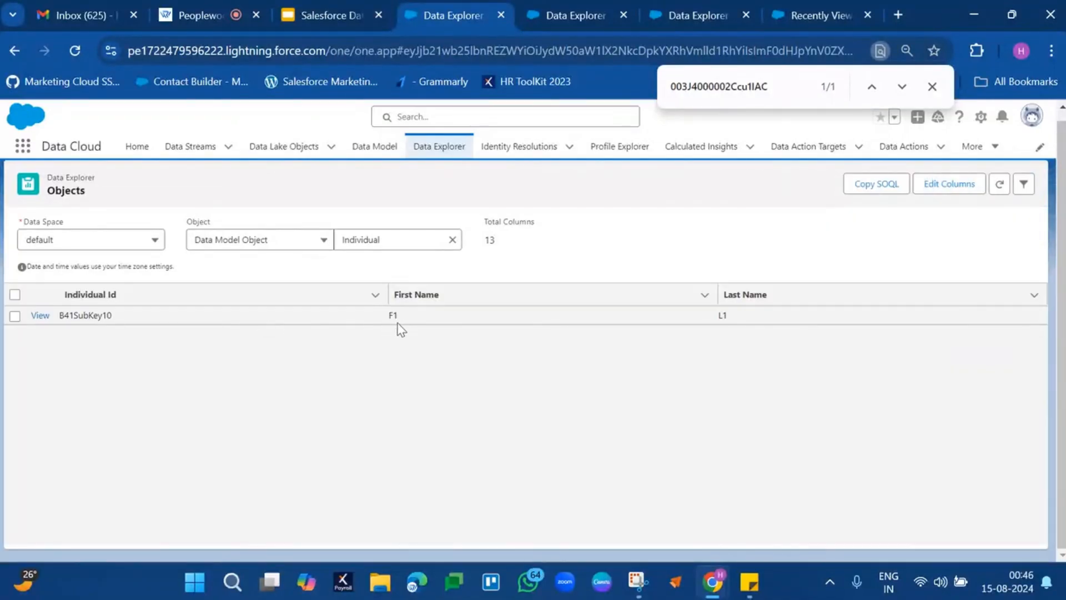
click(395, 321)
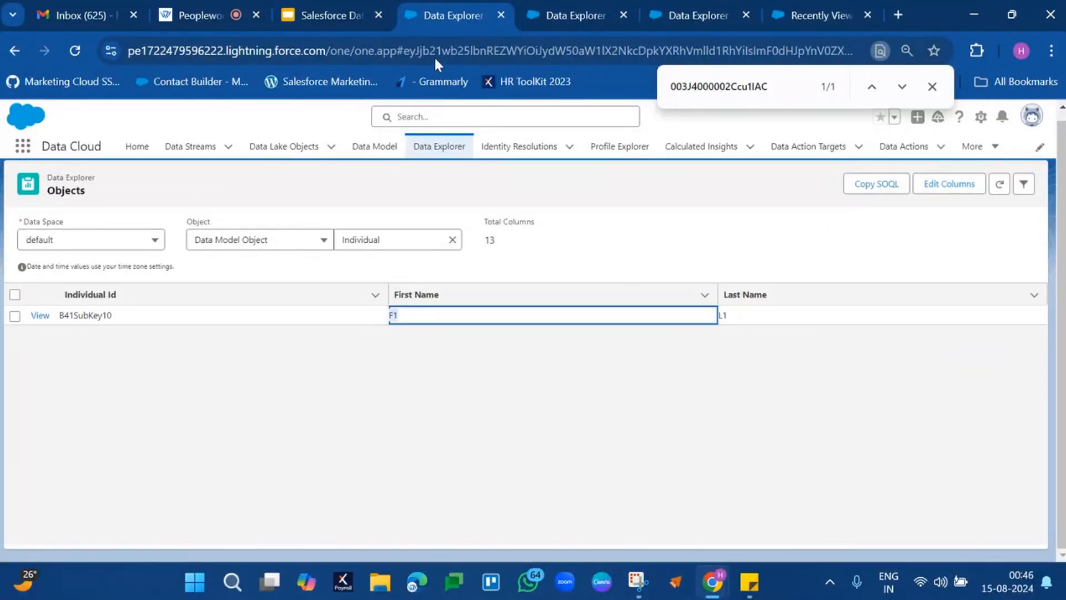
Copy the Contact Point Email Id B41SubKey11, filter the Individual records by it, and check the first and last name.
click(577, 15)
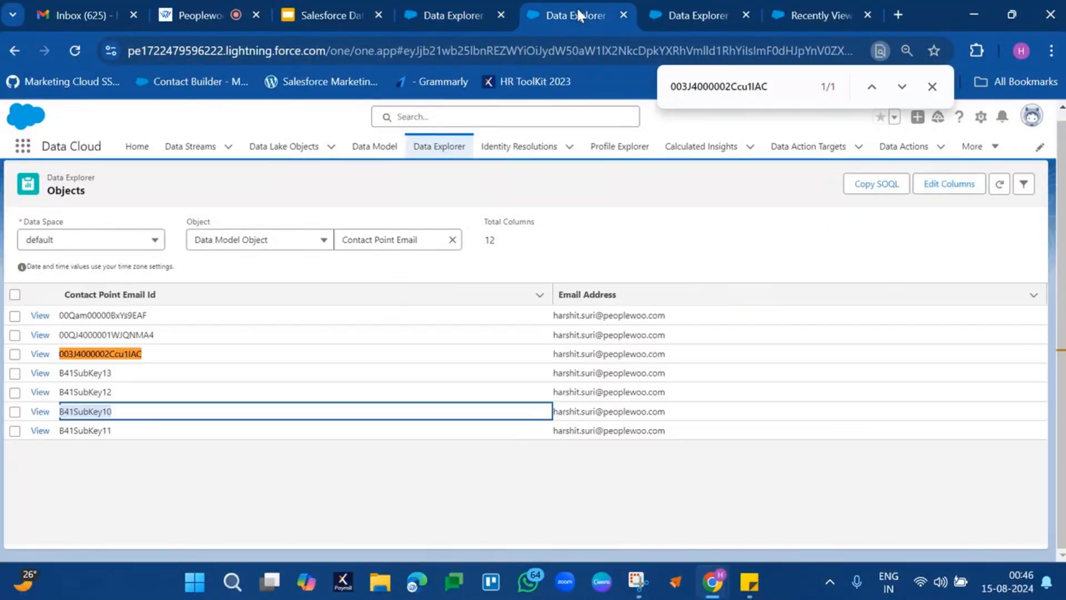
click(102, 431)
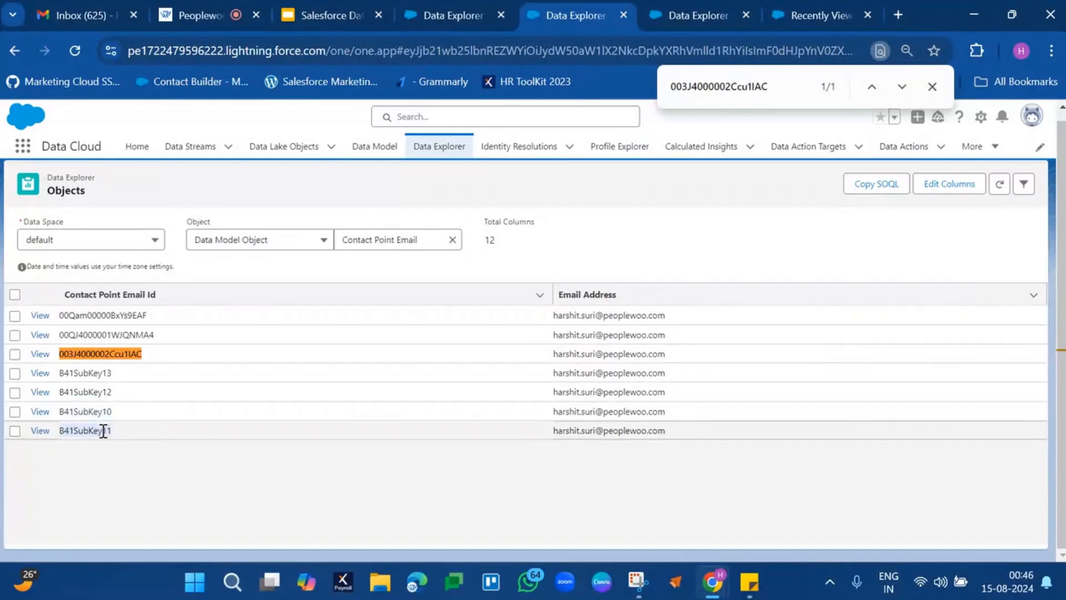
click(438, 16)
click(1023, 184)
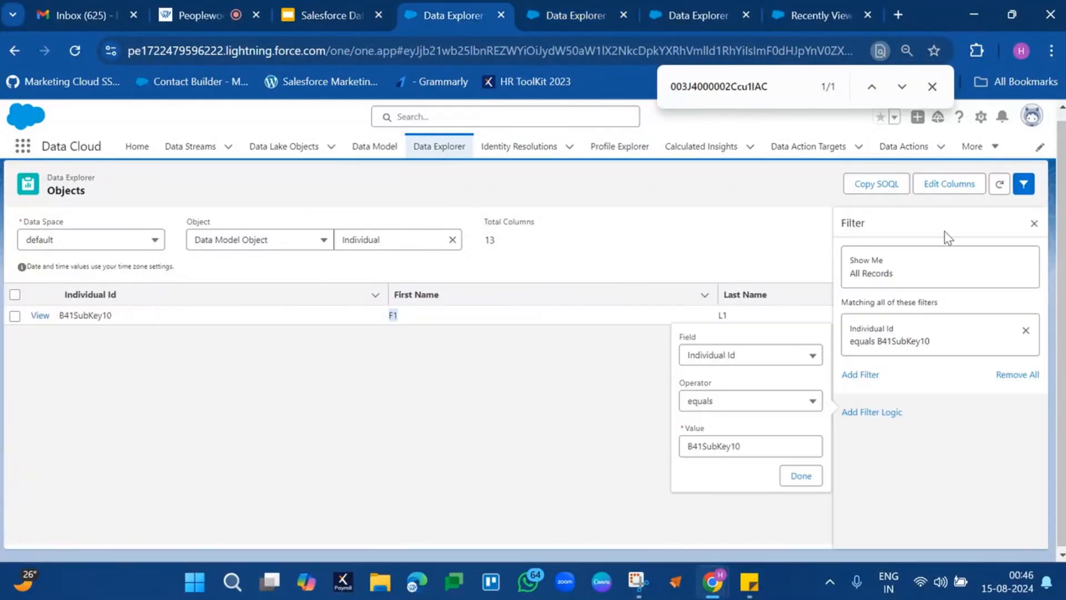
double_click(719, 447)
text(B41SubKey11)
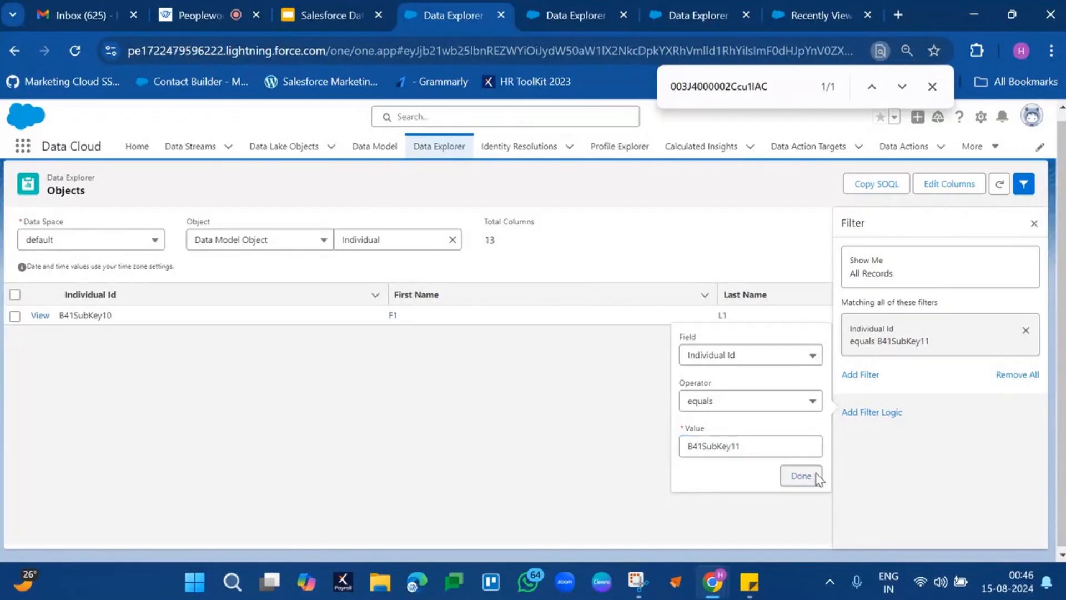
click(802, 476)
click(1018, 231)
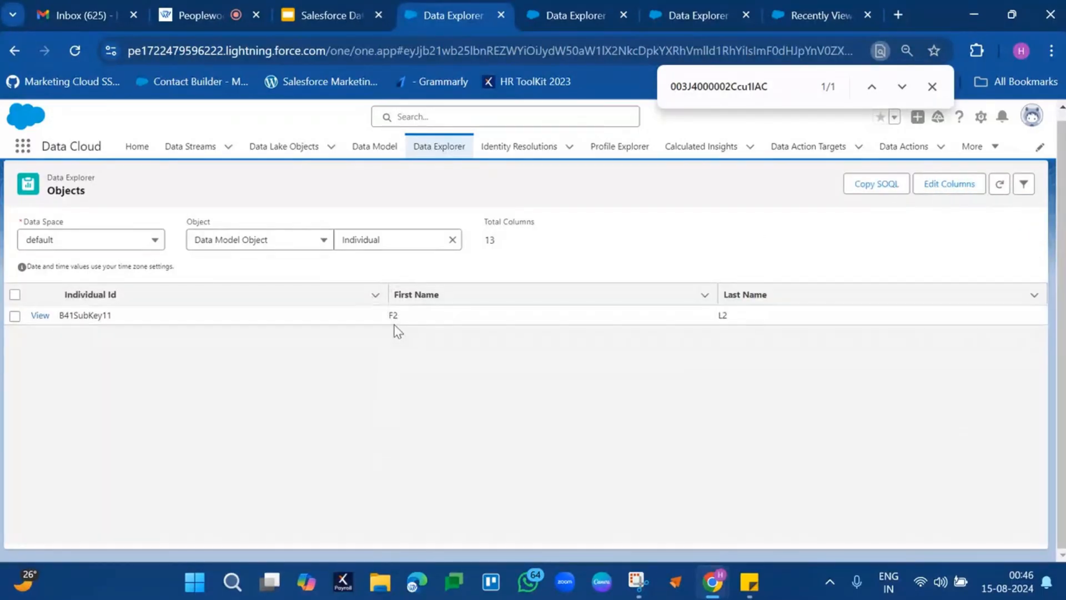
drag(398, 316, 825, 329)
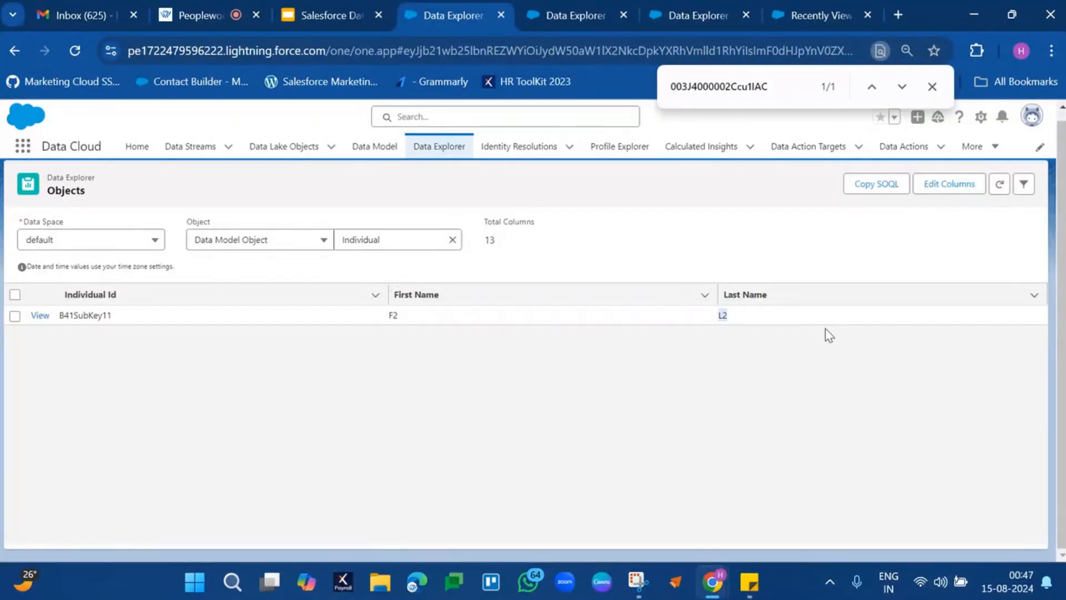
Compare the email addresses of all Contact Point Email records, including the four B41SubKey ones, with the Unified Link Individual records.
click(566, 16)
drag(105, 373, 669, 431)
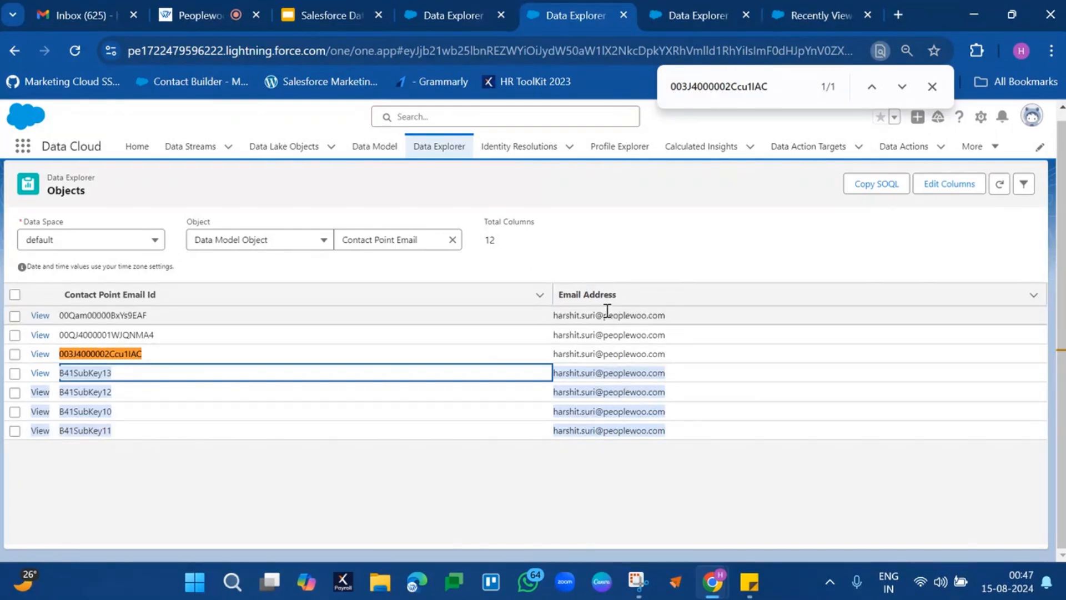
drag(607, 311, 622, 432)
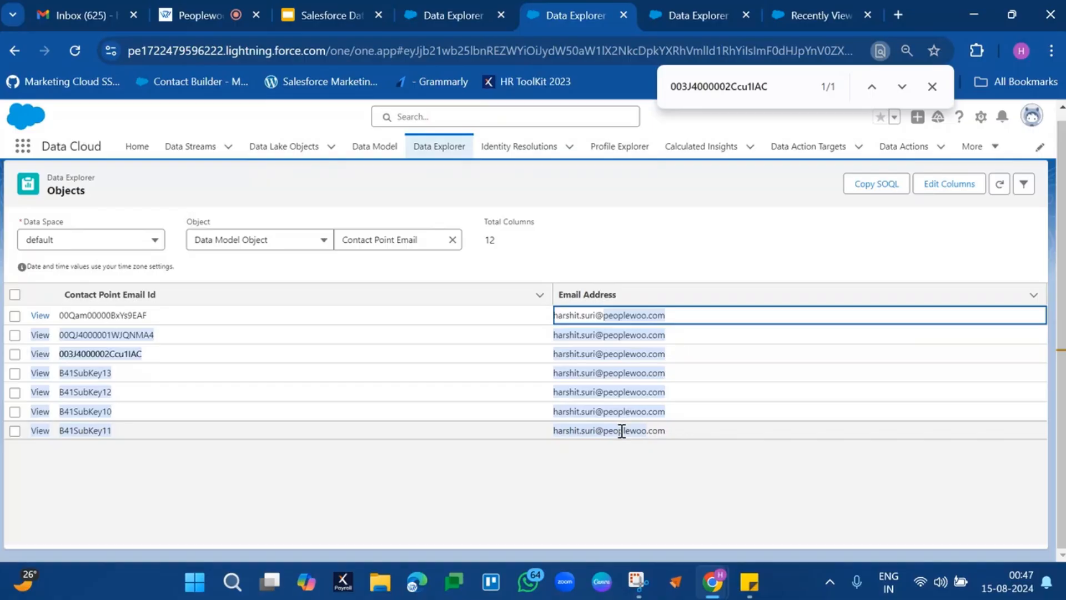
click(675, 14)
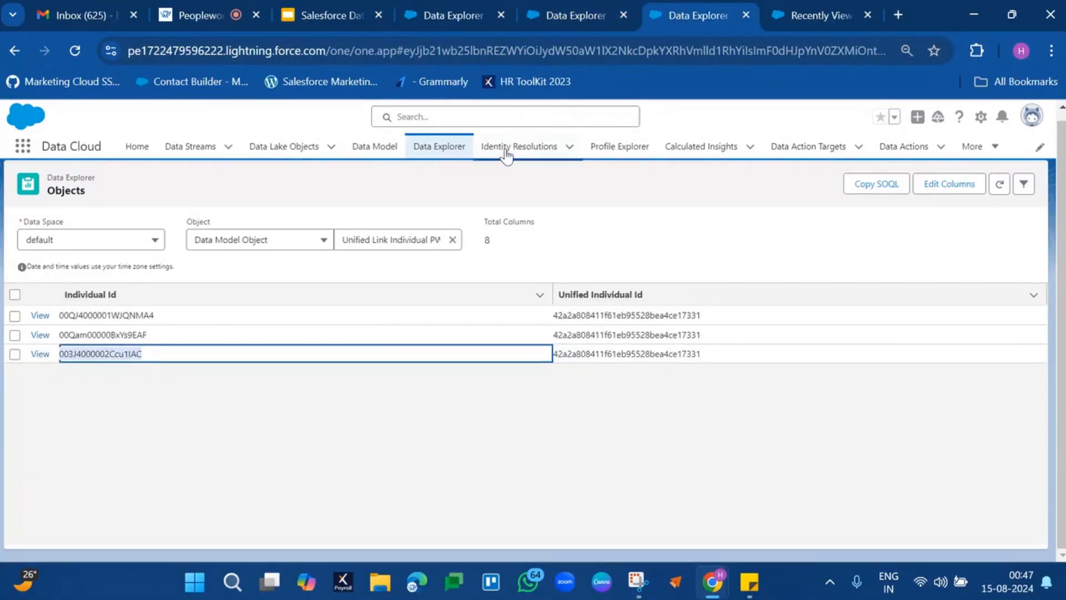
Duplicate the Data Explorer browser tab and open the Peoplewoo Identity Resolution ruleset in the copy.
right_click(734, 16)
click(782, 163)
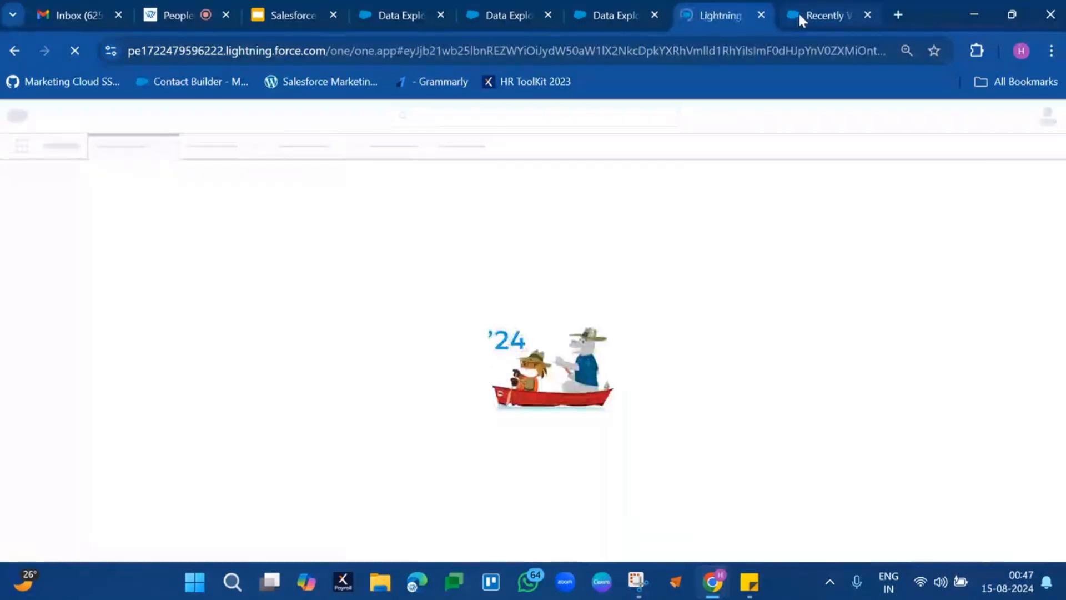
click(798, 11)
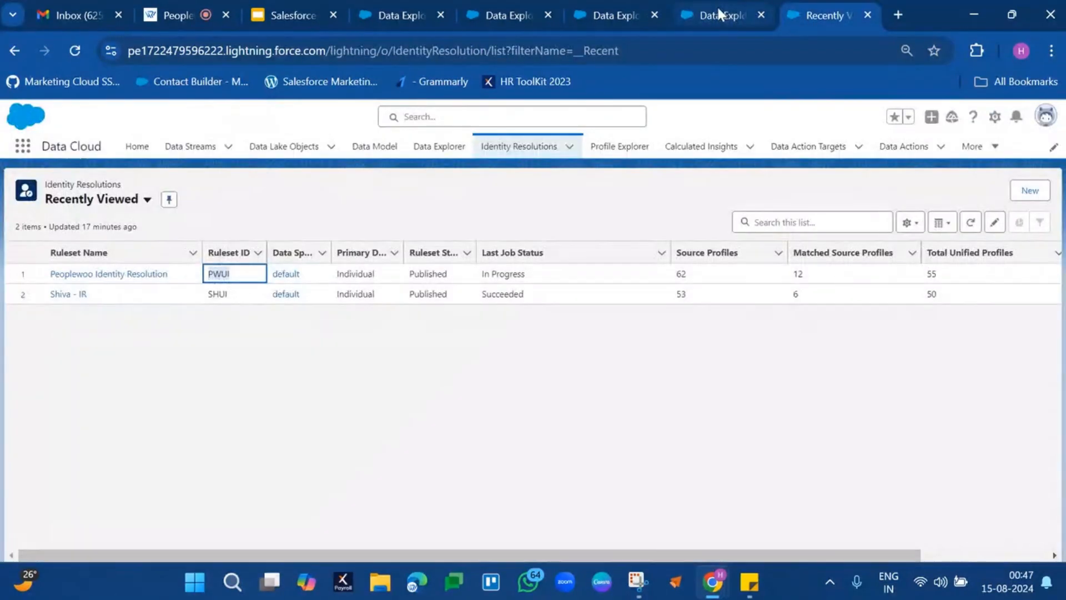
click(721, 13)
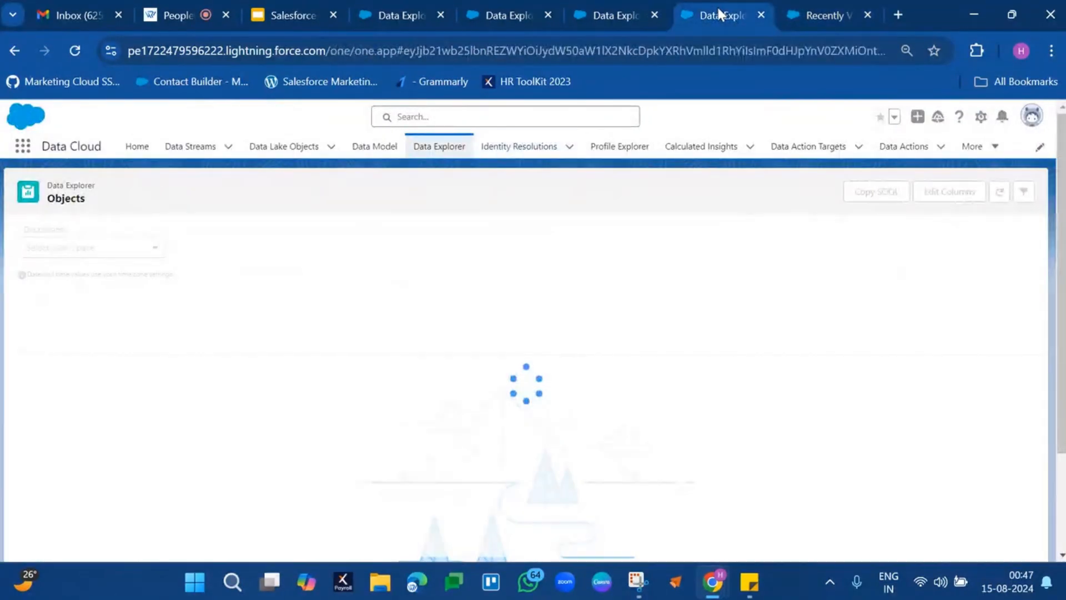
click(549, 161)
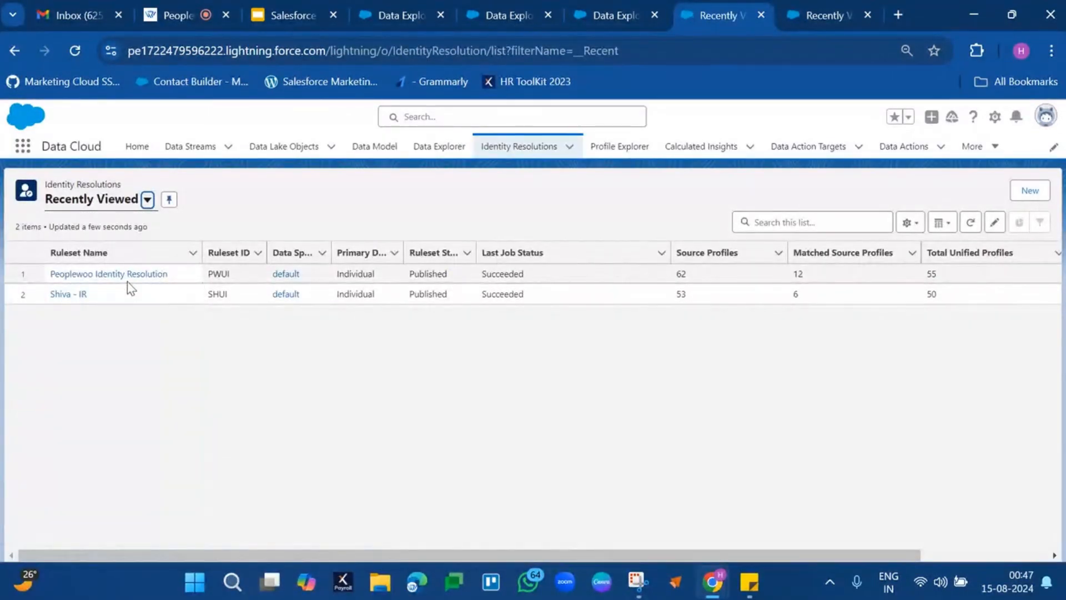
click(159, 275)
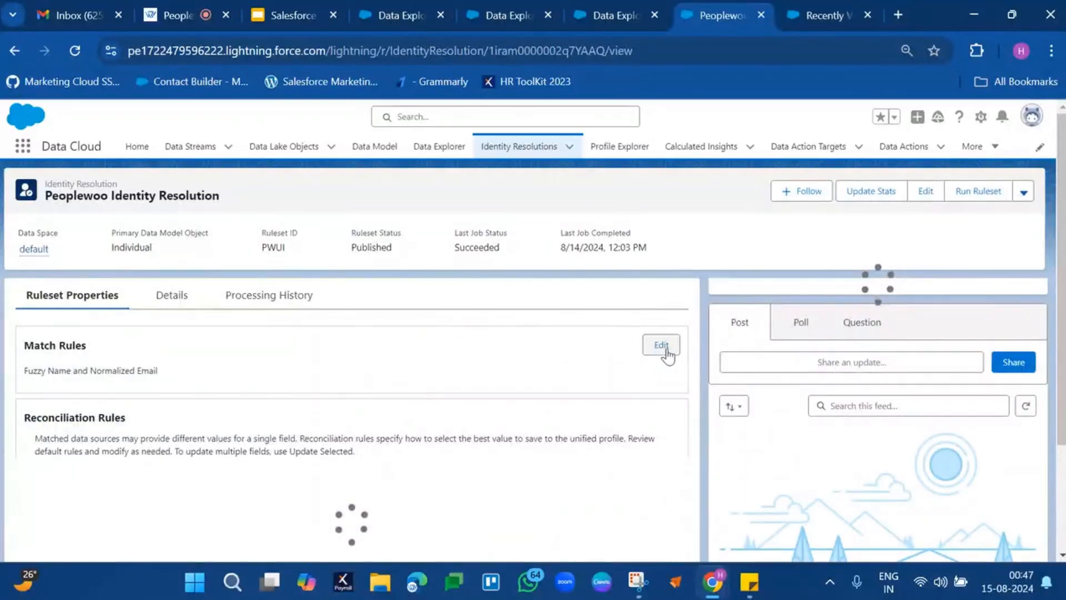
Start editing the ruleset's match rules and add another match rule of the type Custom Rule.
click(661, 345)
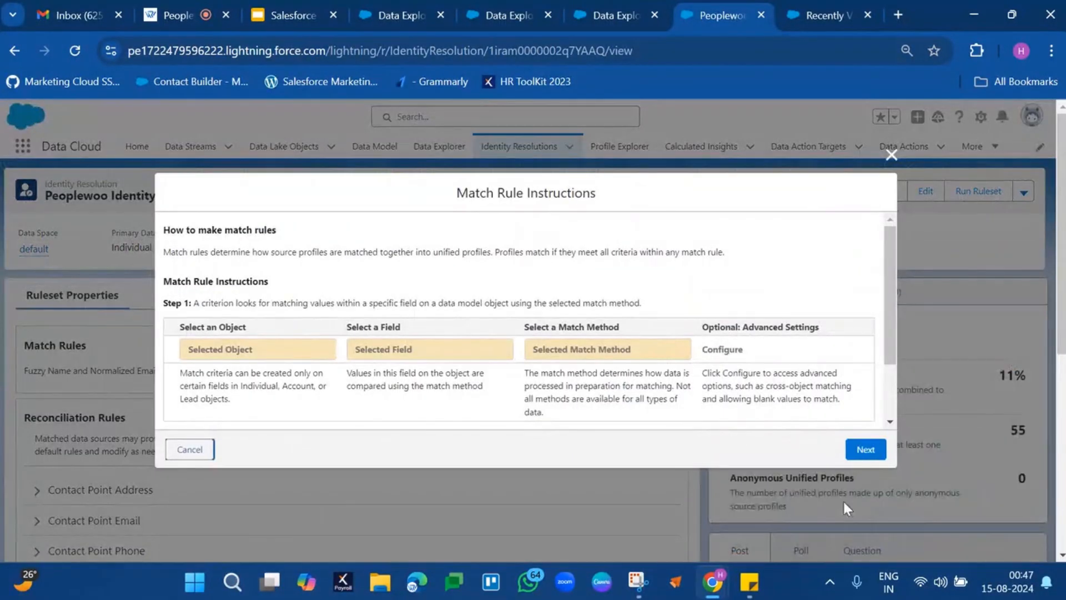
click(866, 449)
click(205, 325)
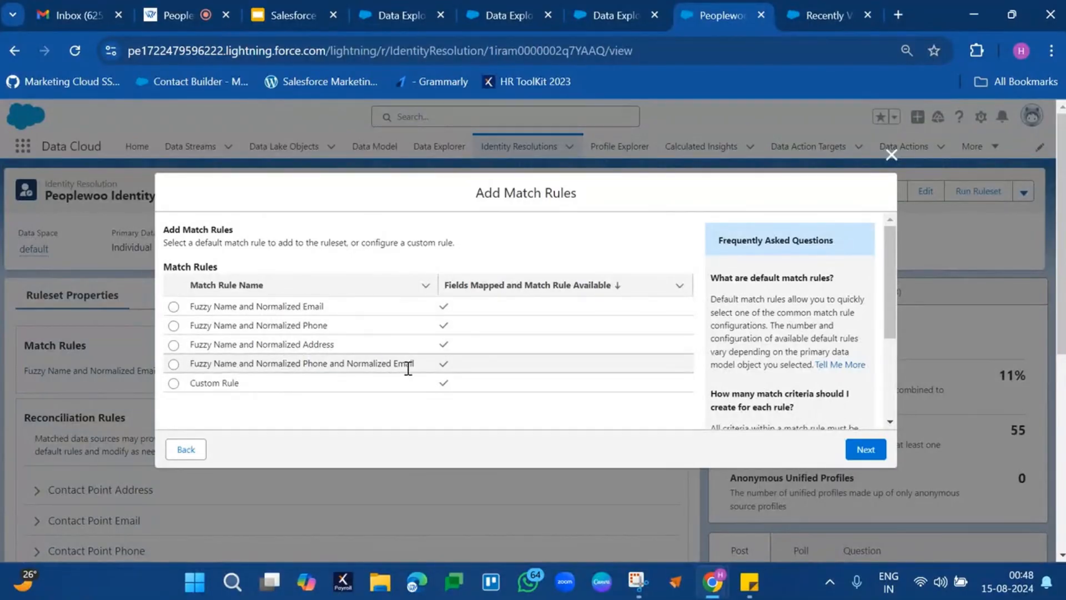
scroll(358, 329, down, 2)
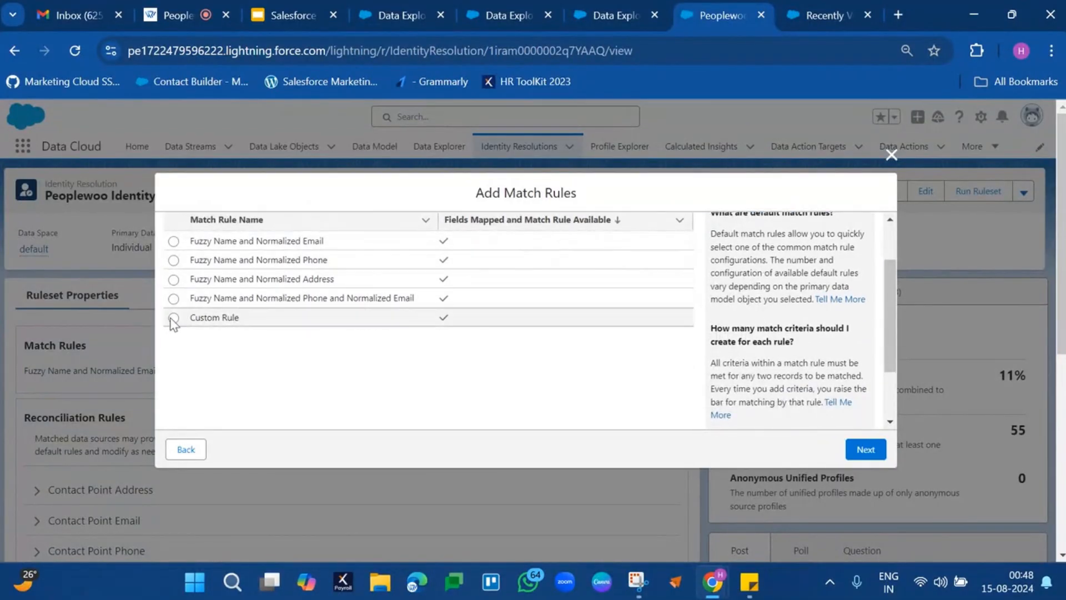
click(173, 318)
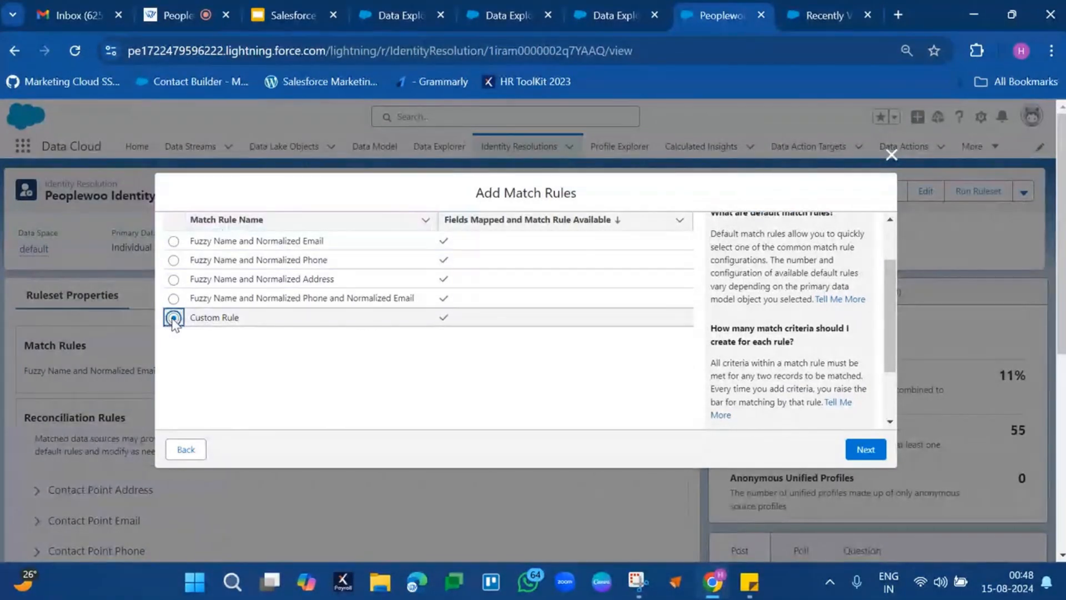
click(866, 450)
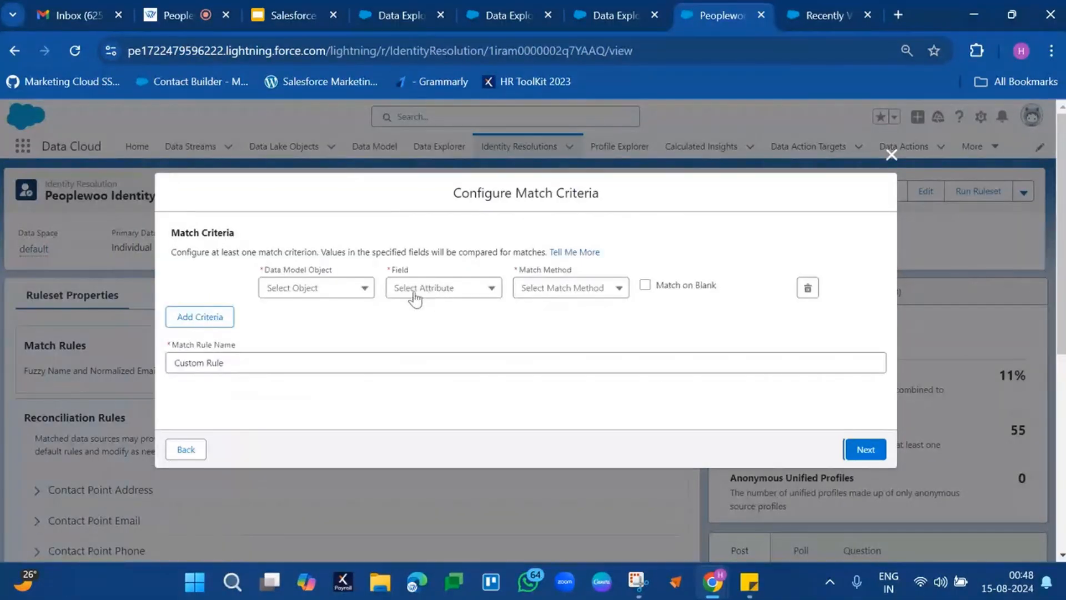
Choose Individual as the criterion's data model object and look through the fields it offers for matching.
click(321, 293)
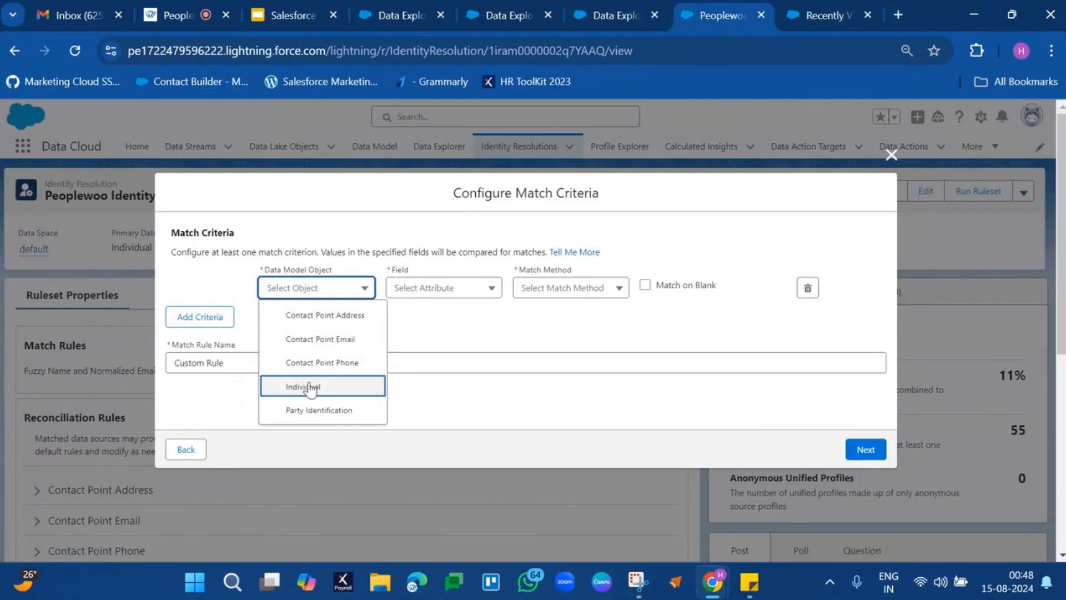
click(310, 387)
click(464, 288)
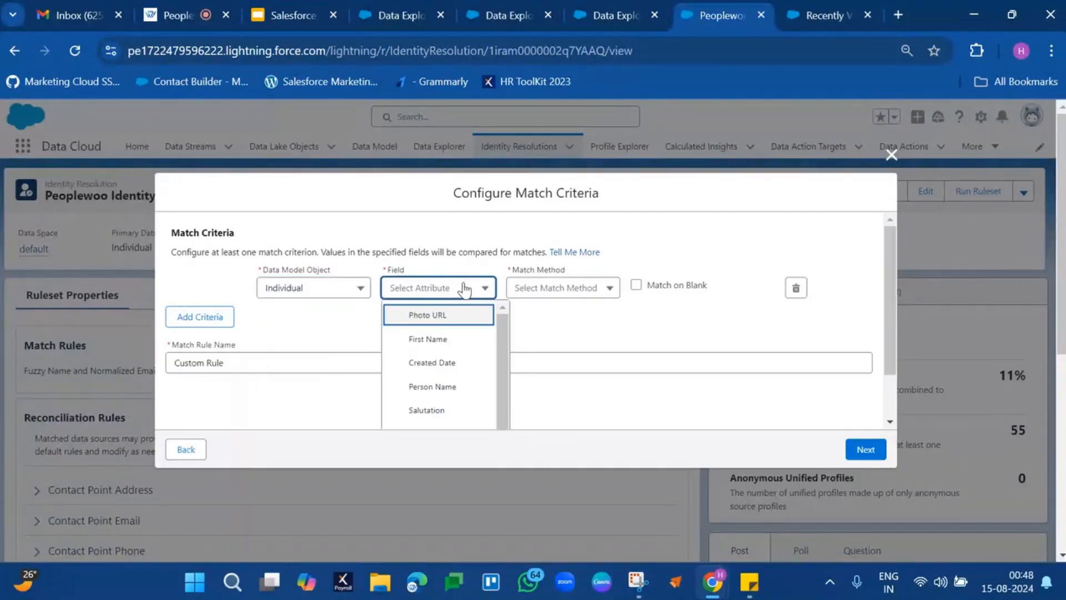
scroll(440, 367, down, 1)
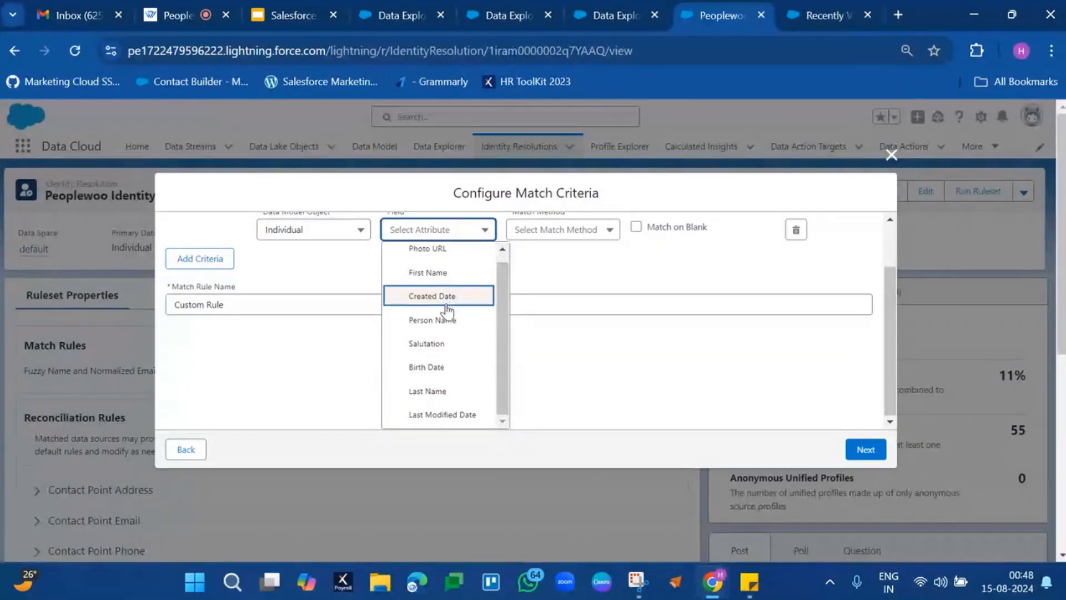
Set the custom rule's criterion to Contact Point Email, field Email Address, with the Exact match method, and add the rule to the list.
click(333, 227)
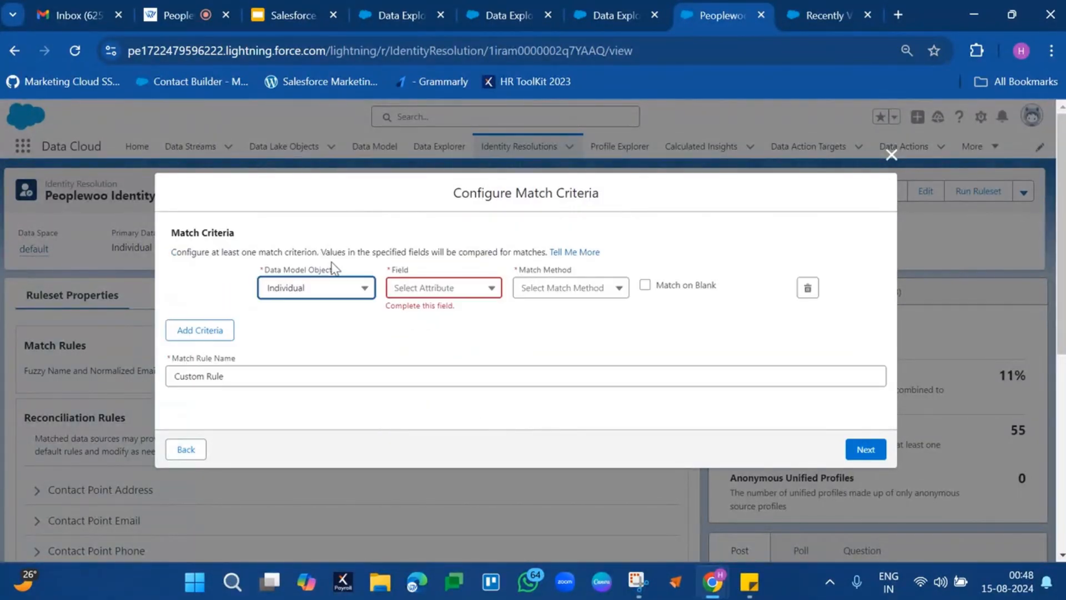
click(333, 299)
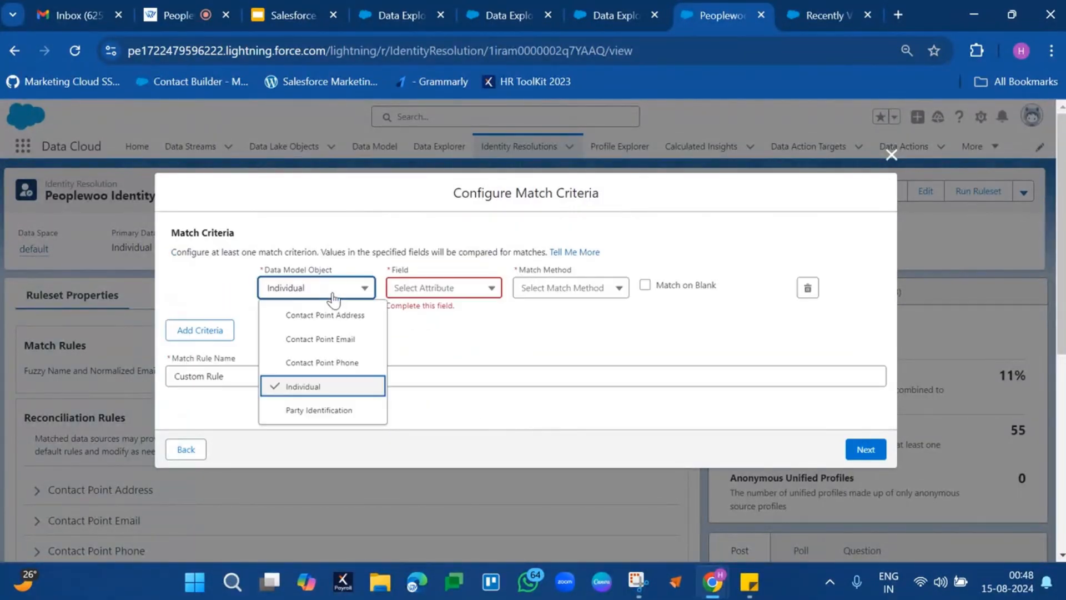
click(331, 341)
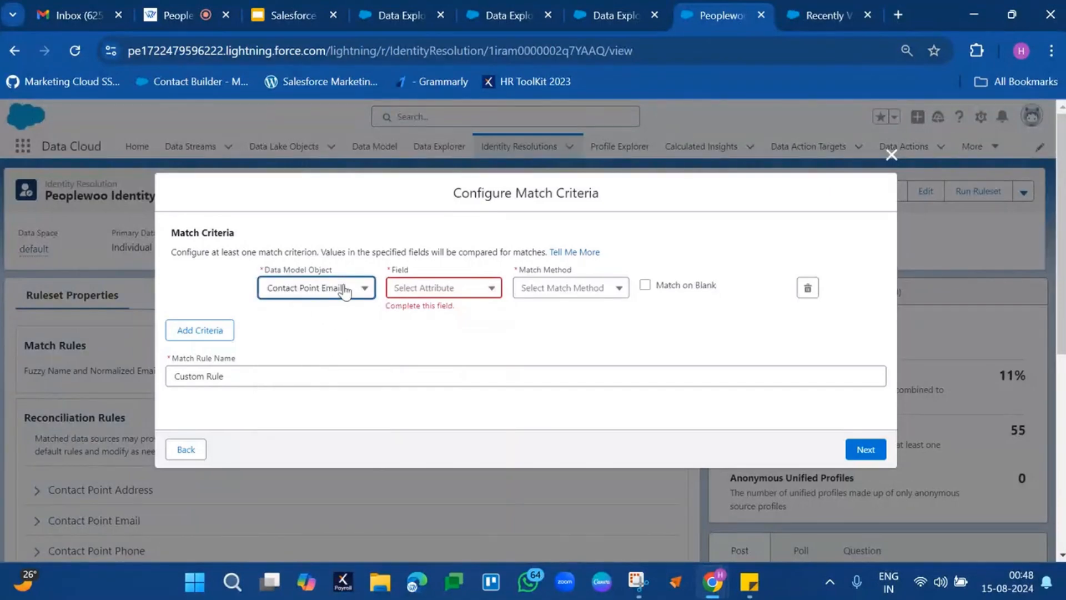
click(424, 287)
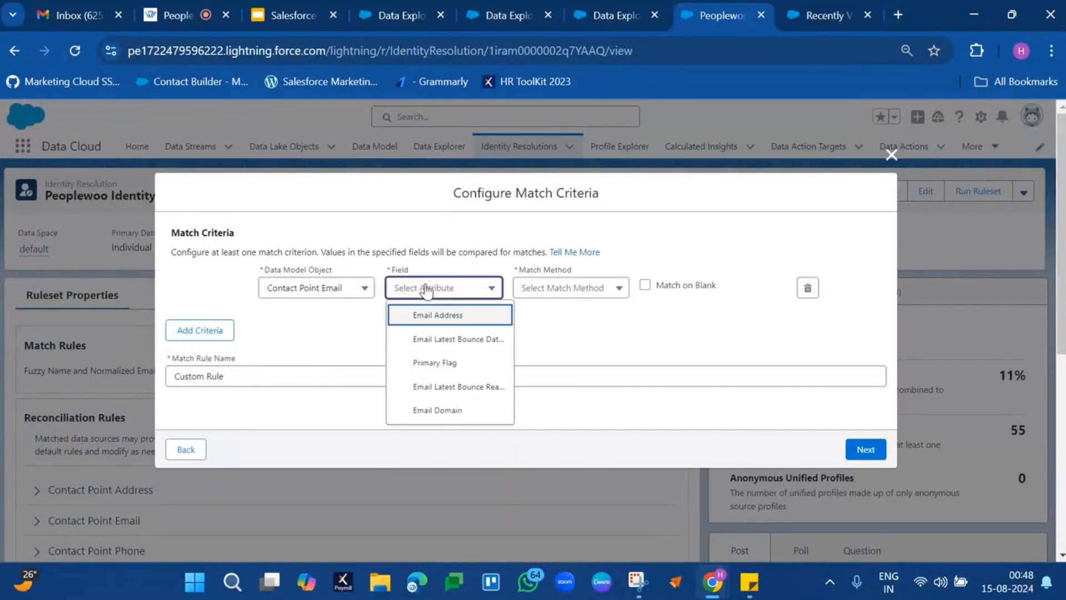
click(463, 317)
click(572, 291)
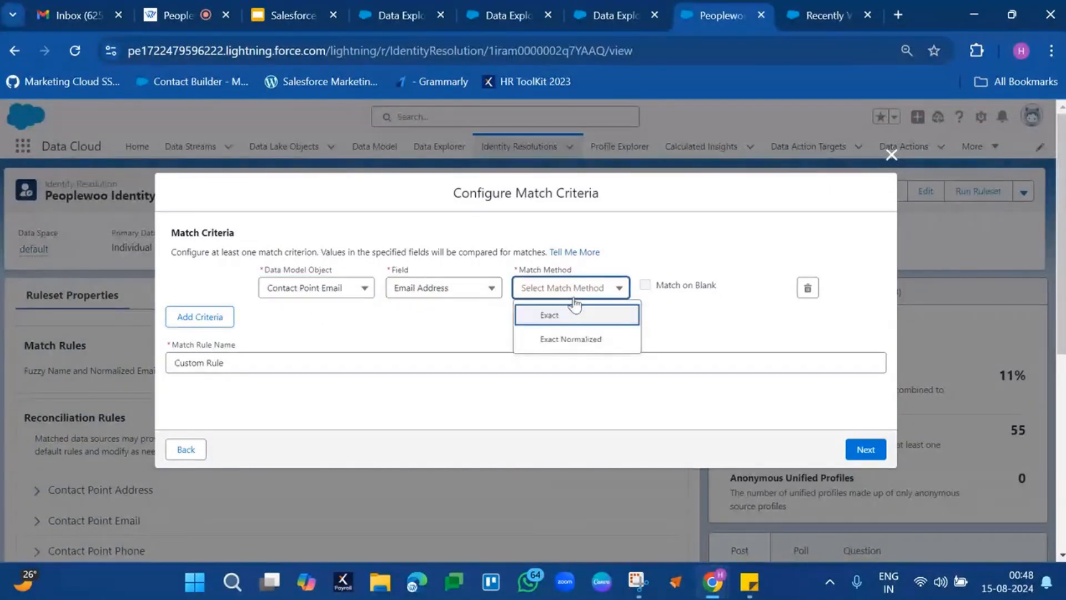
click(566, 315)
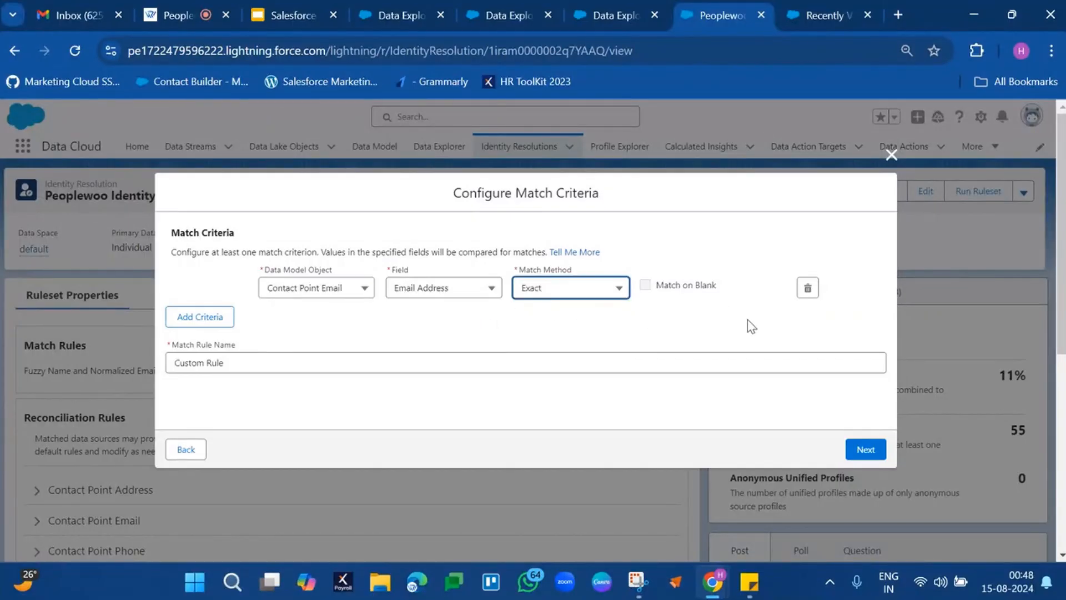
click(877, 453)
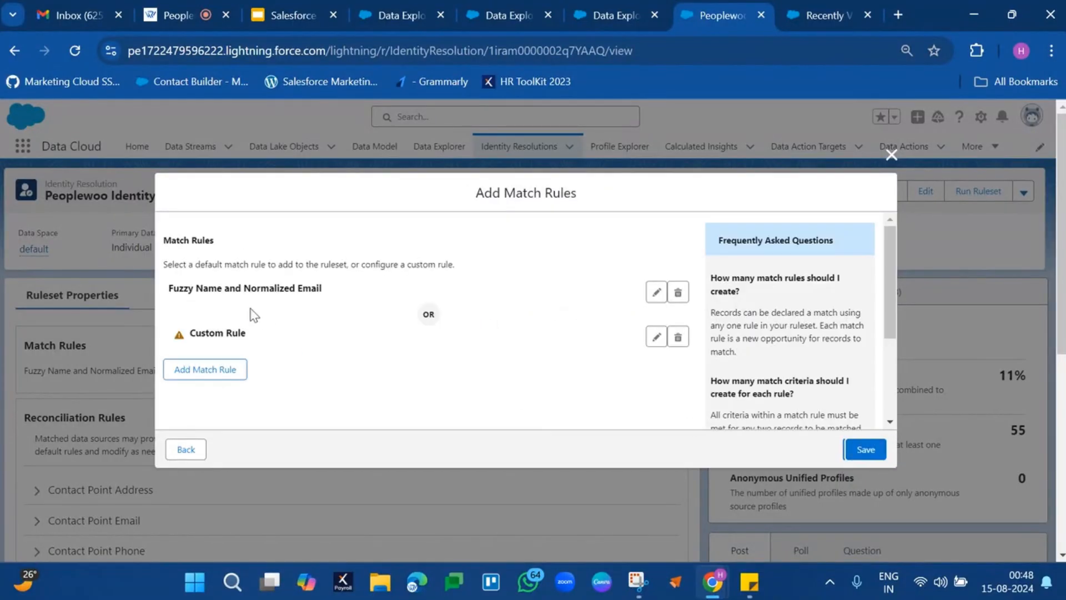
Delete the Fuzzy Name and Normalized Email rule from the match rules, and close the editor without saving.
click(679, 296)
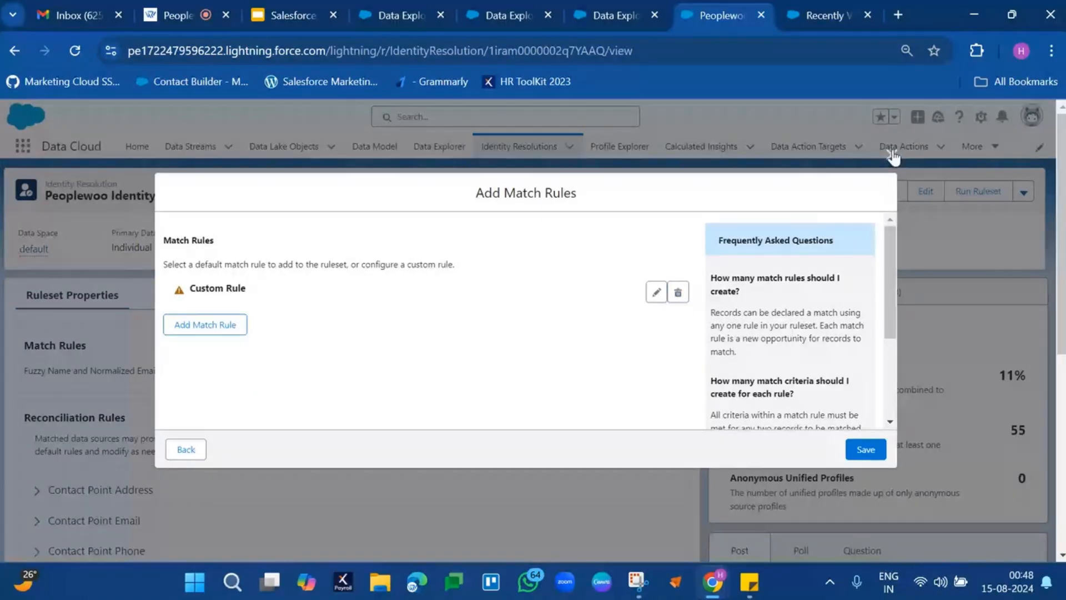
click(891, 154)
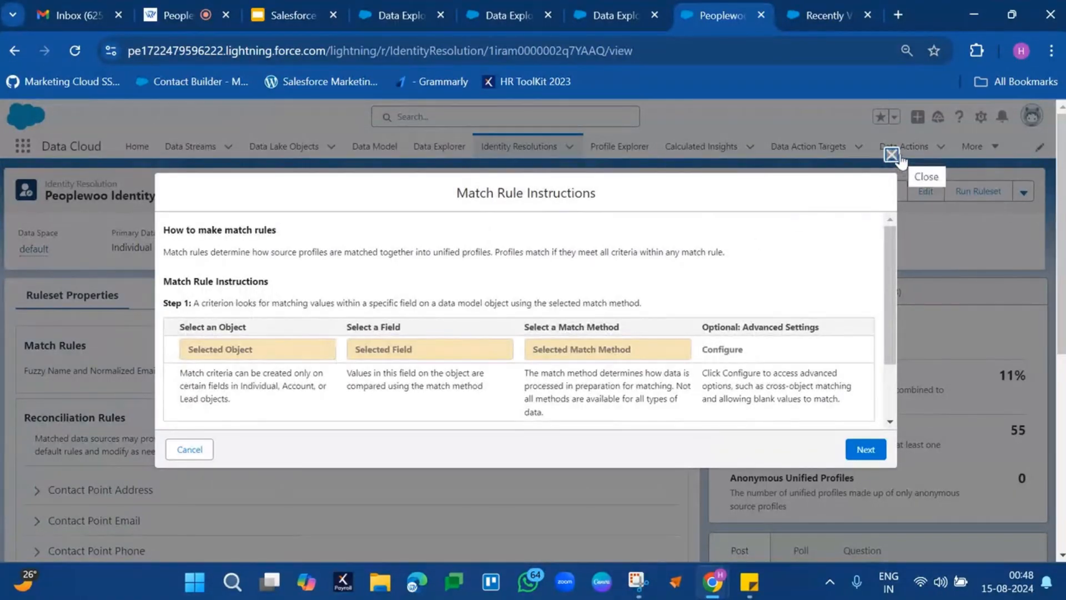
click(892, 155)
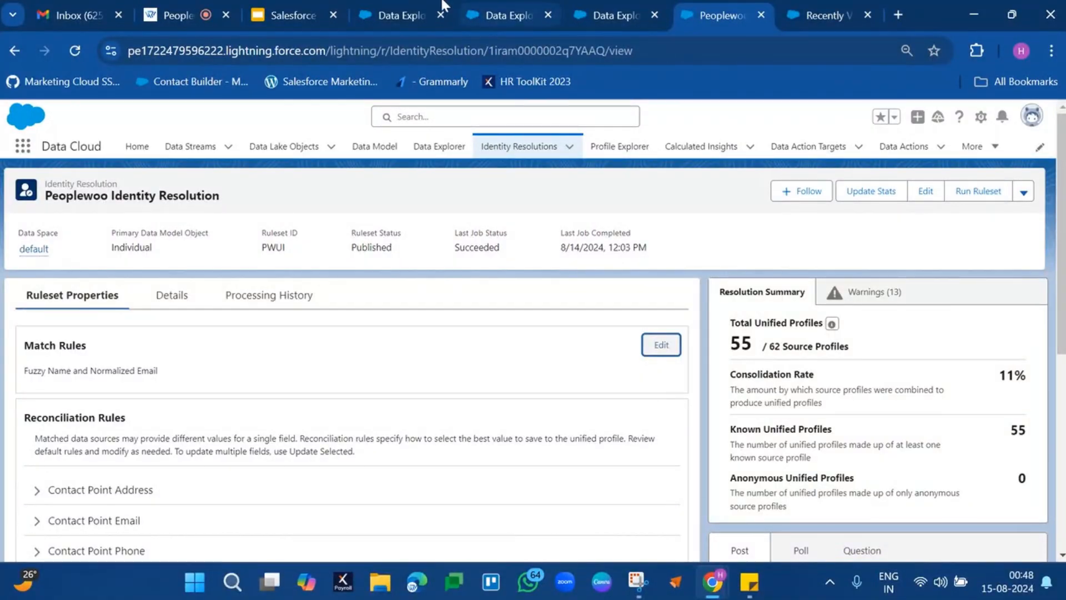
Return to the Individual records in Data Explorer and remove the Individual Id filter to list all records.
click(397, 16)
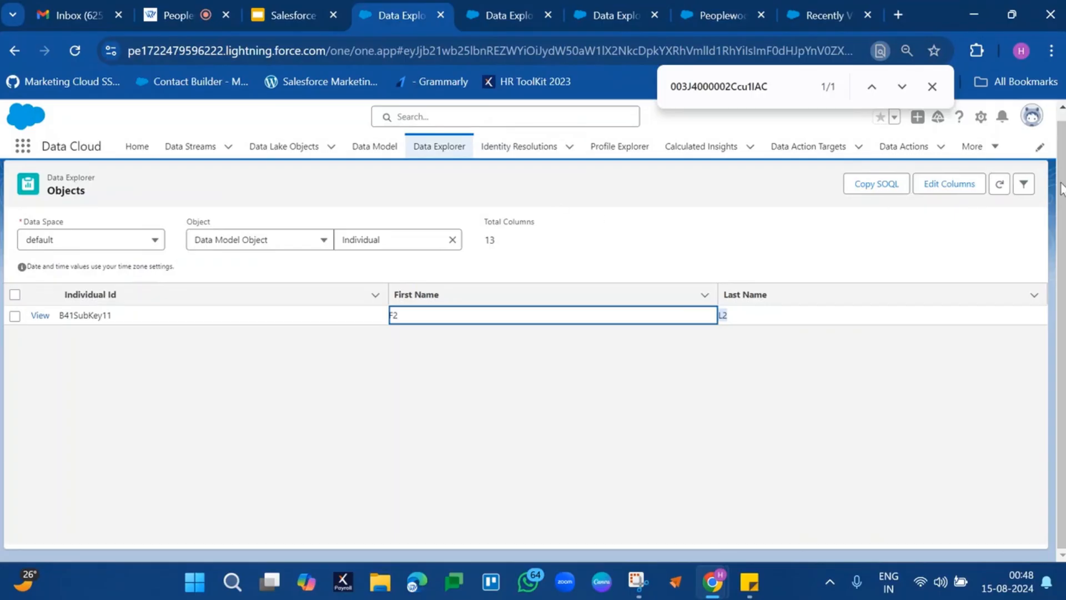
click(1024, 185)
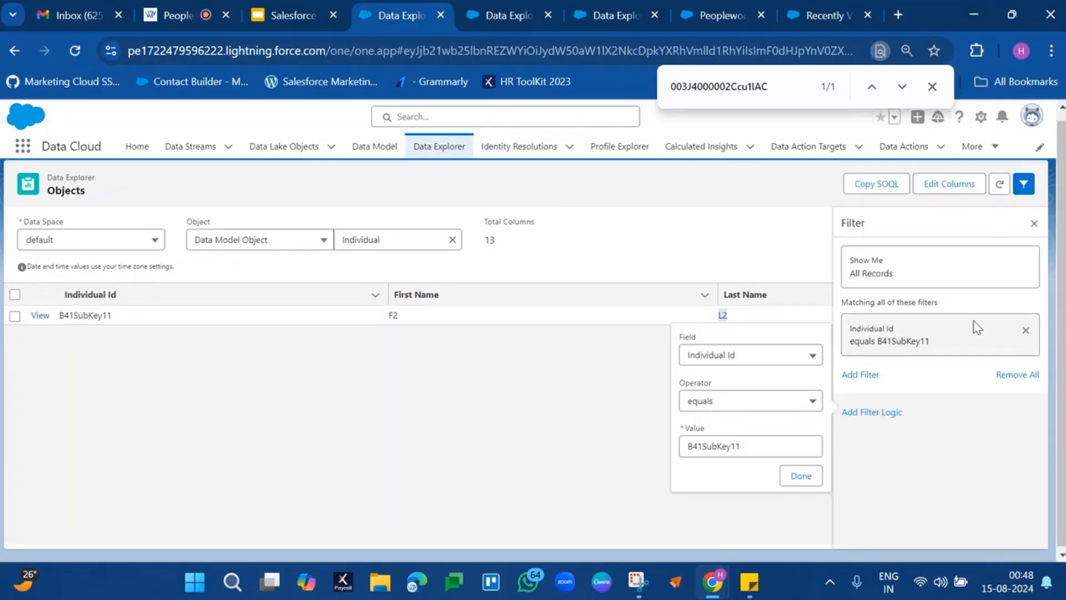
click(1025, 330)
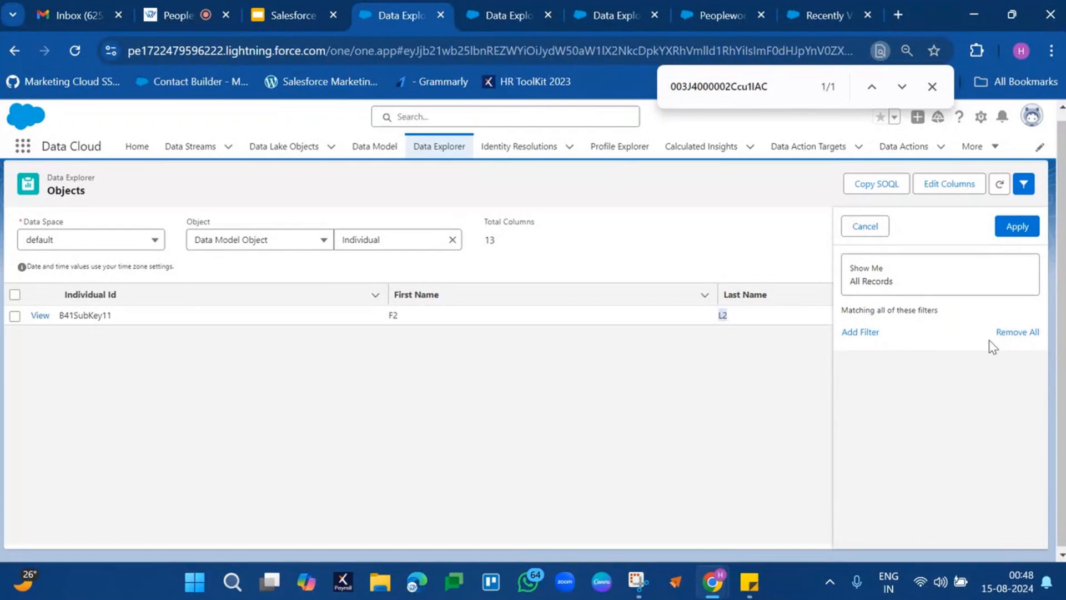
click(1018, 228)
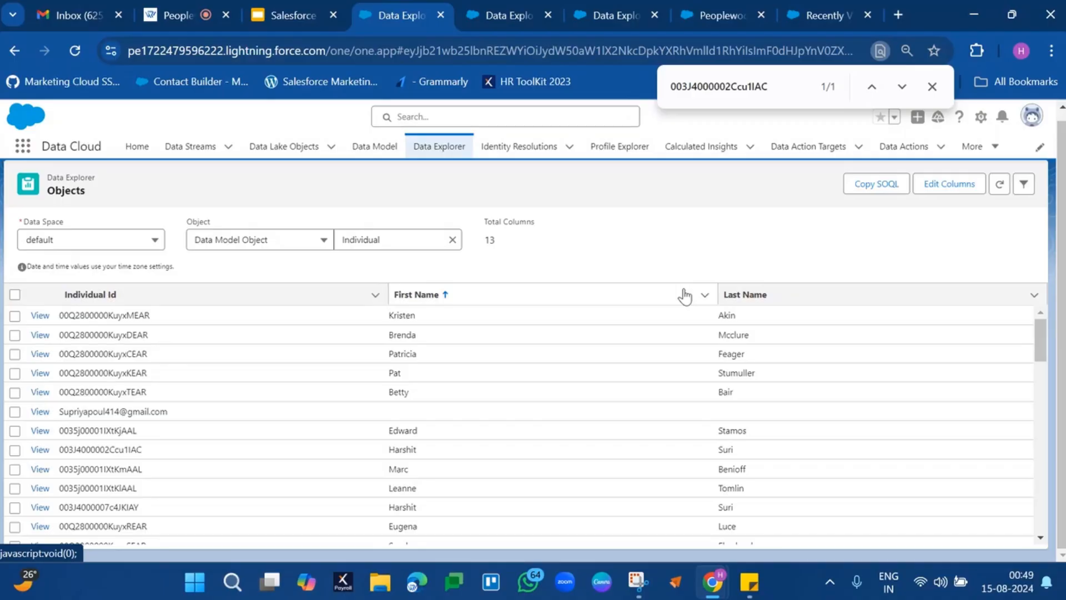
Switch to the Salesforce Data Cloud presentation in Google Slides, present it from Unified Individual Process, and advance to Creating a Unified Individual.
click(317, 12)
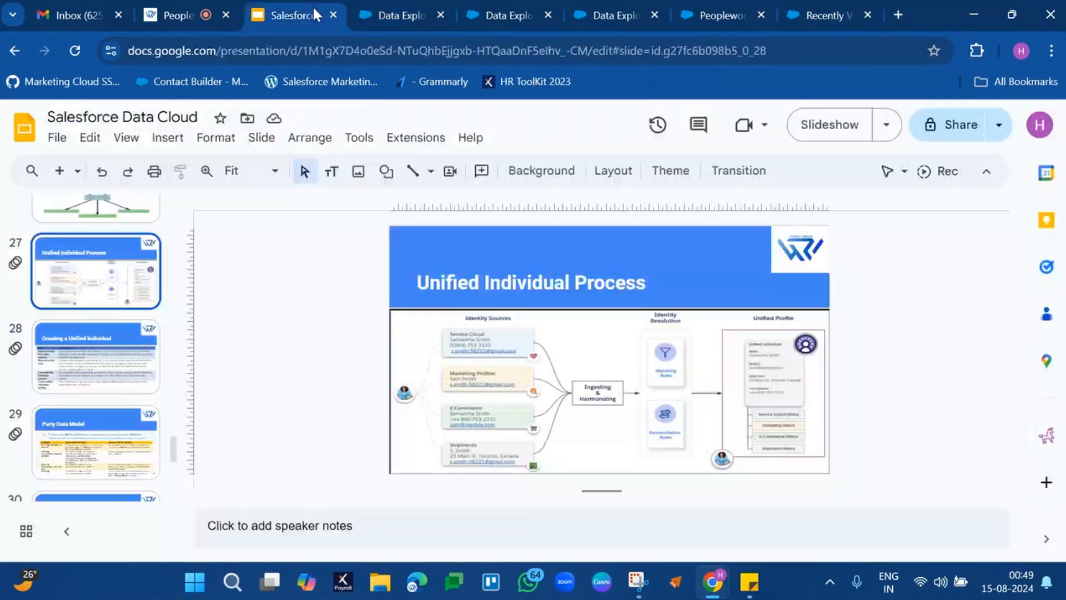
click(827, 125)
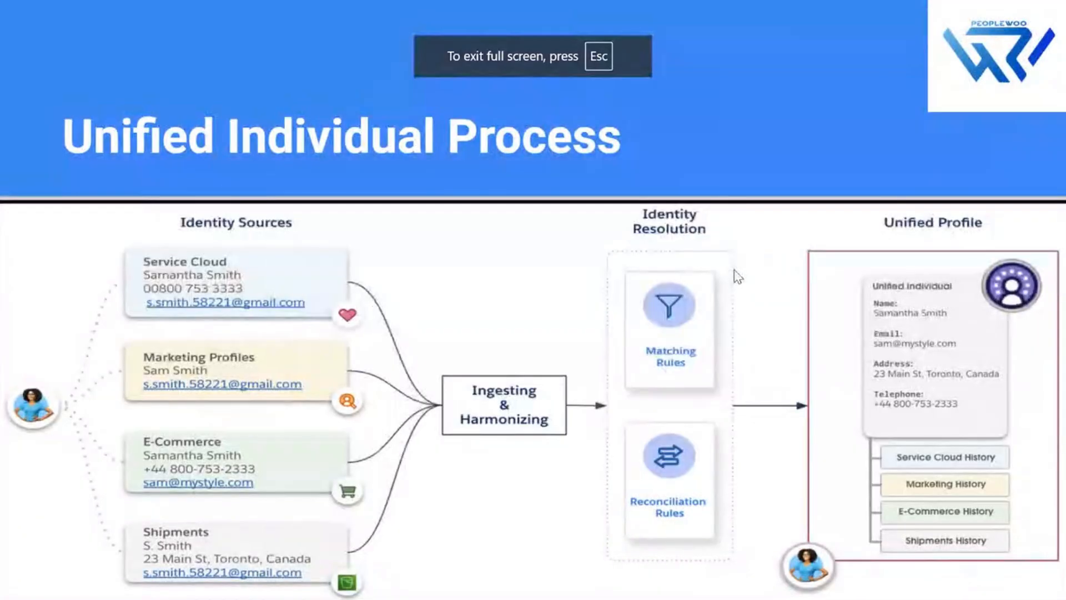
click(734, 269)
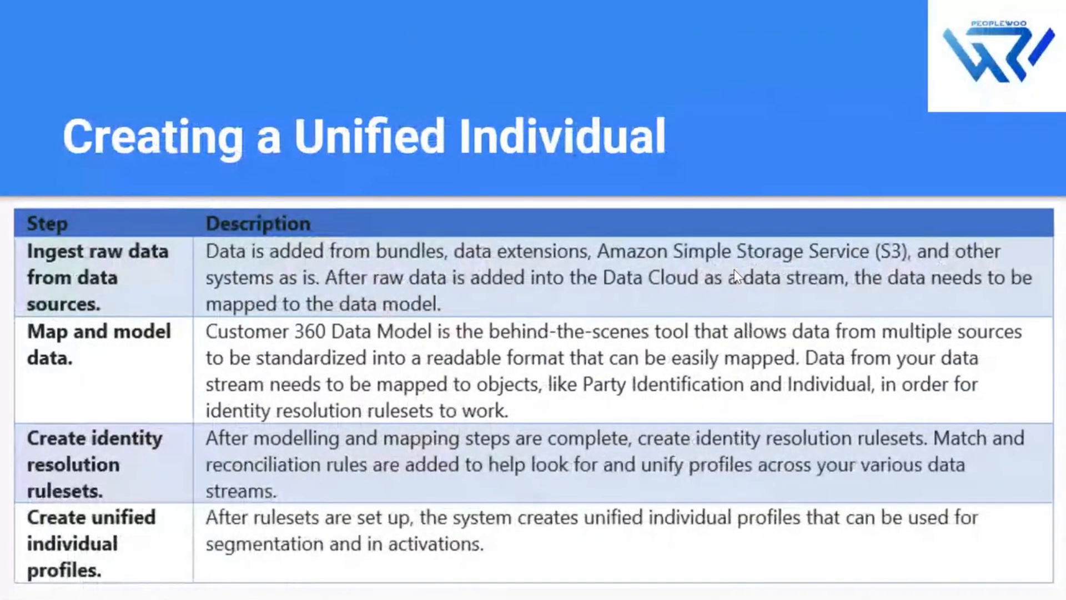